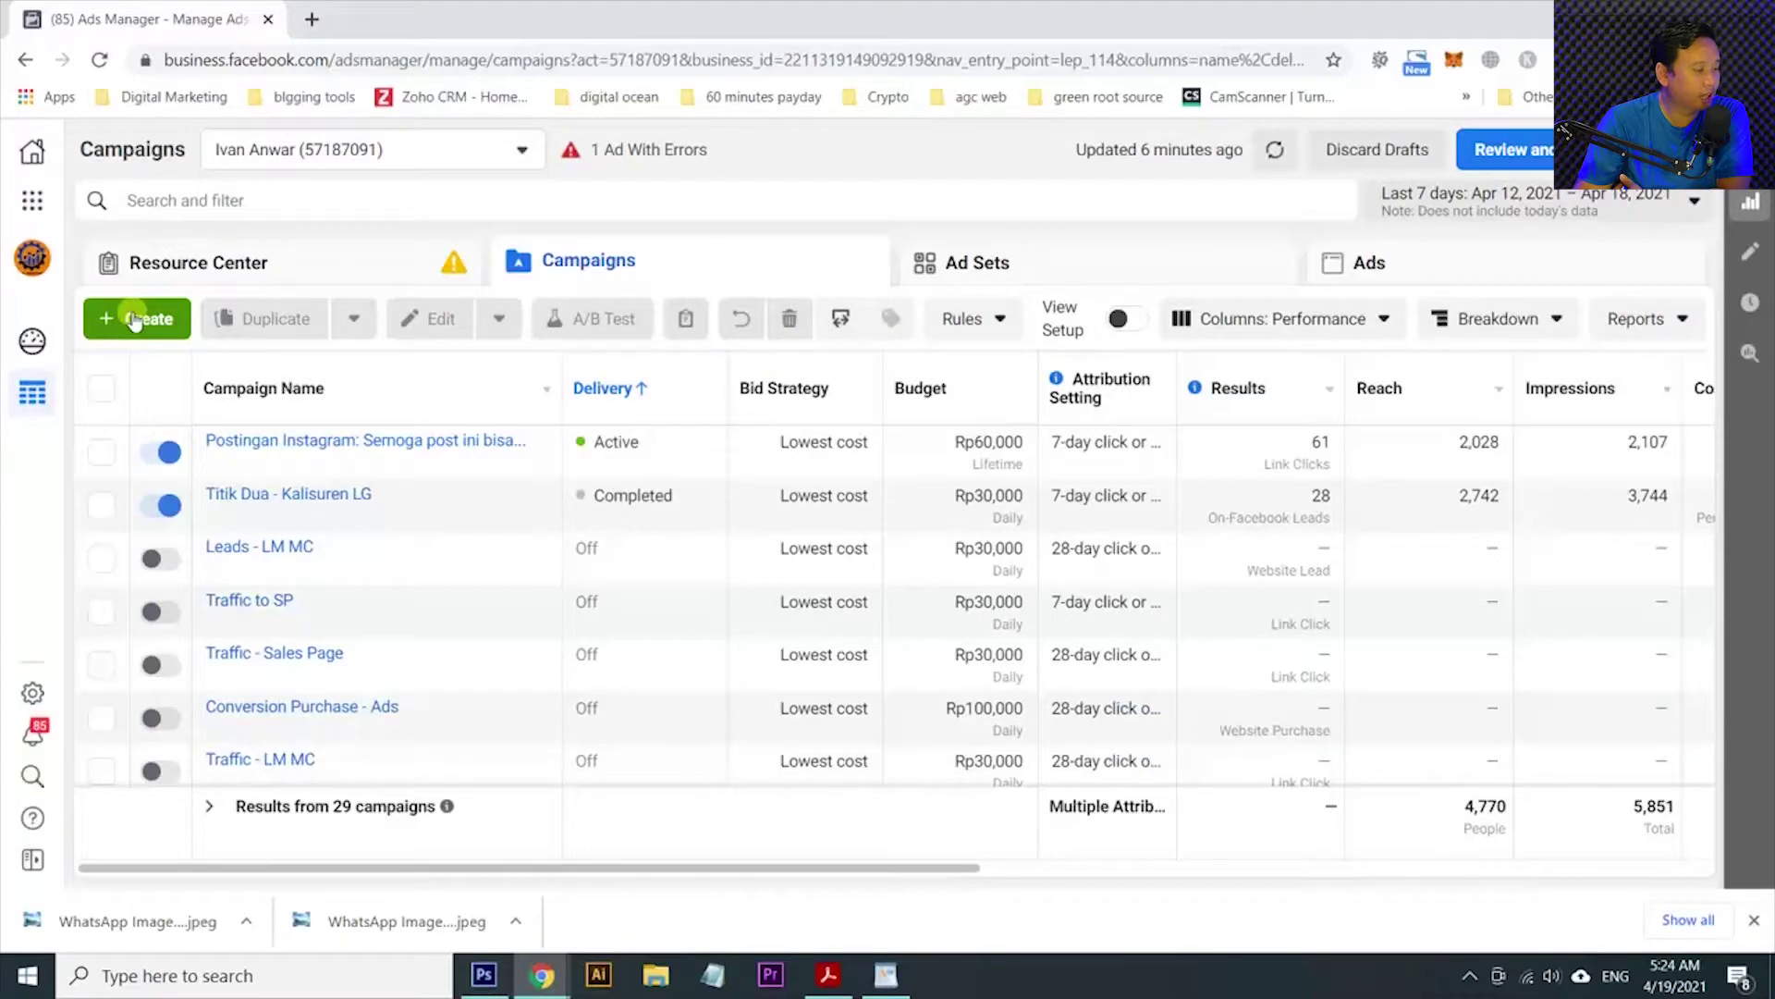
Create a new campaign with the Traffic objective and proceed to its ad set settings.
click(134, 320)
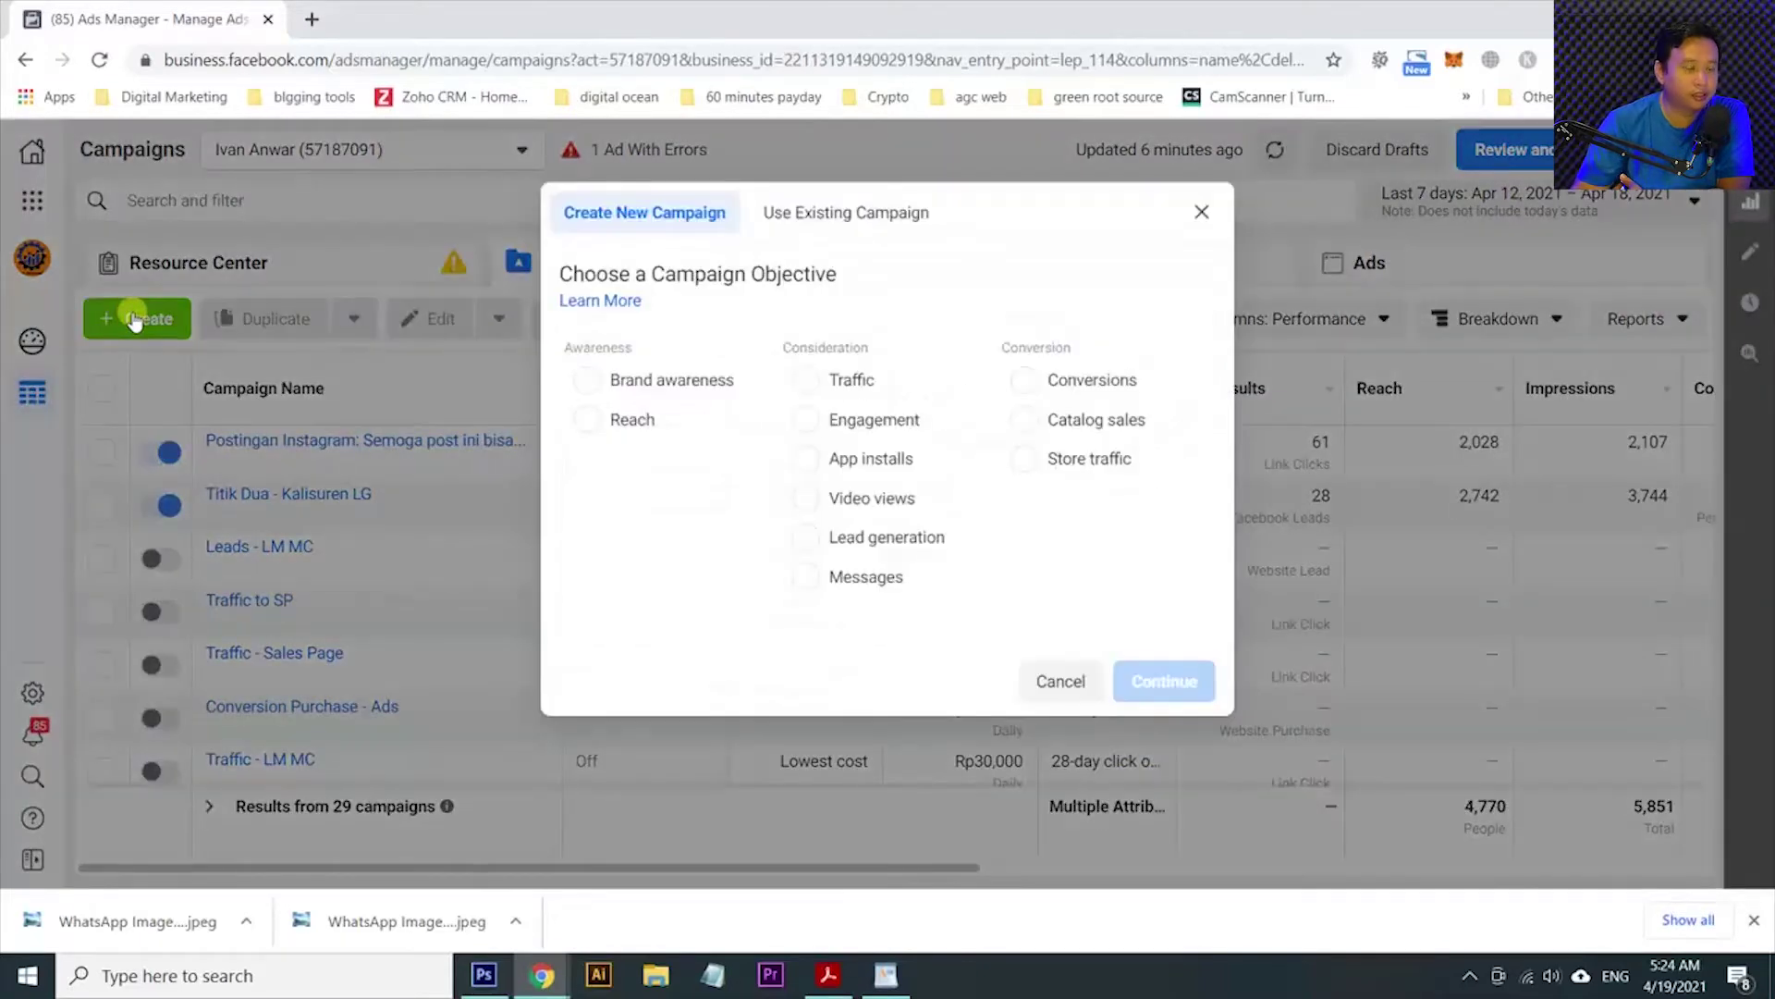
click(813, 388)
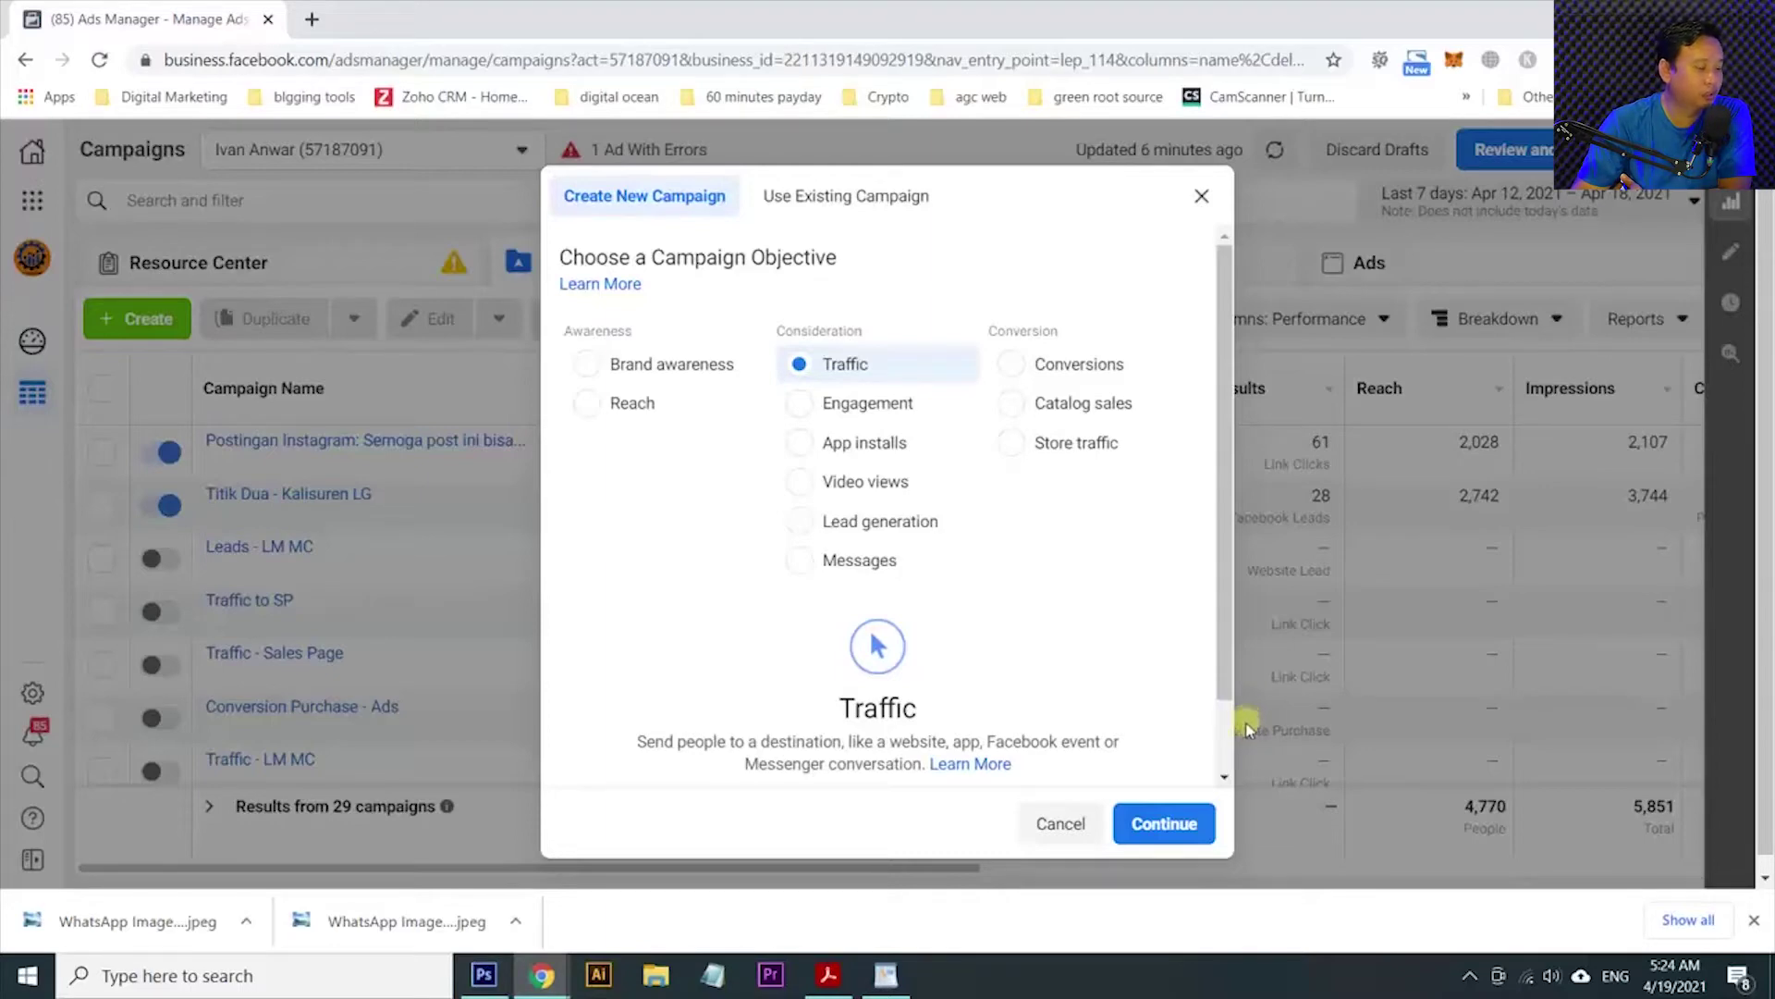
click(1181, 832)
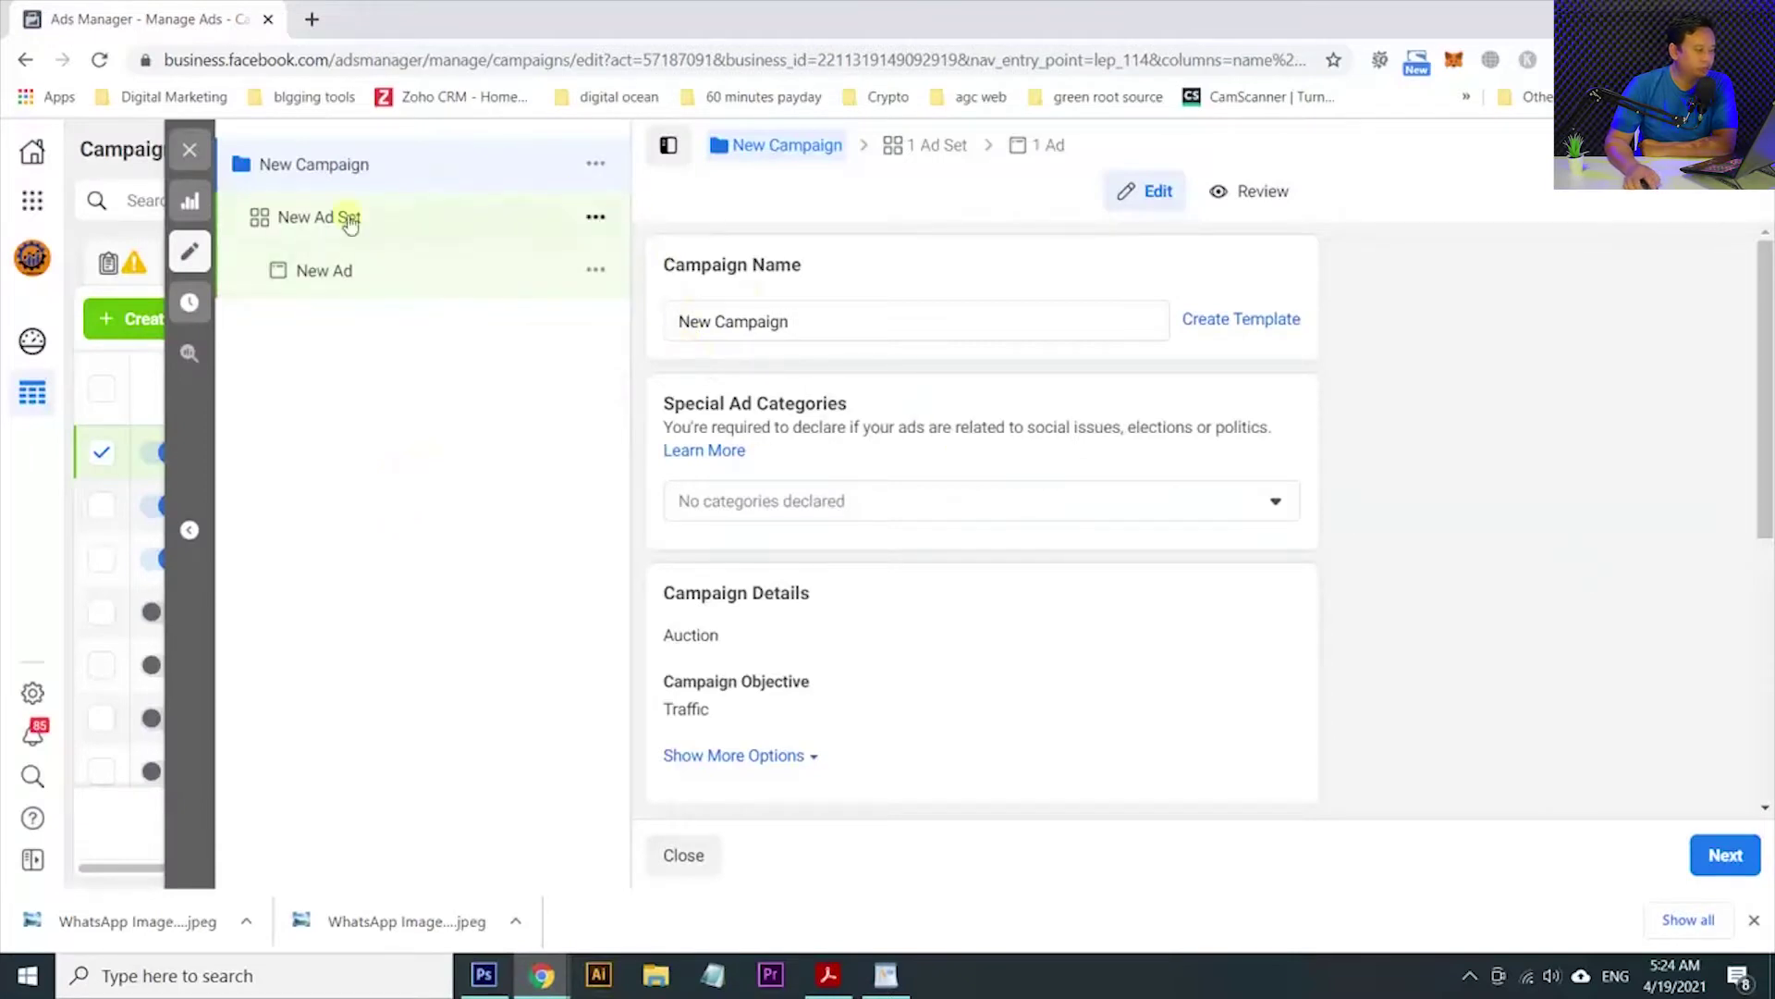
click(1720, 860)
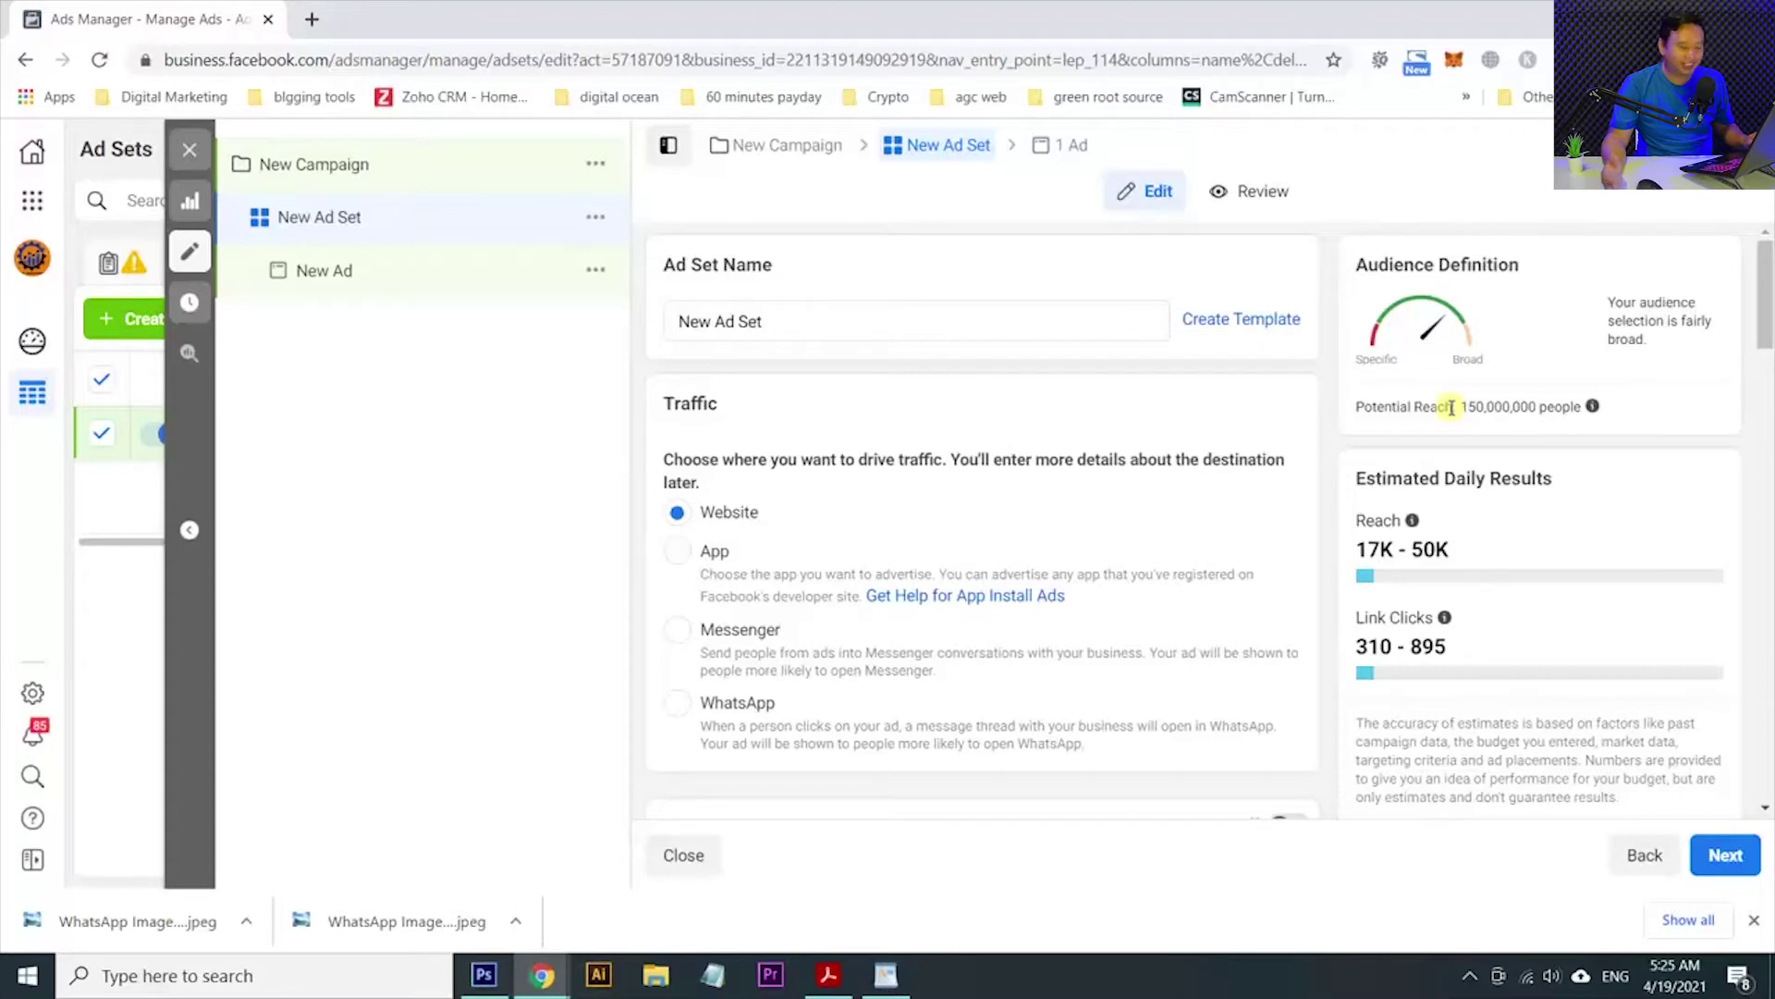
Launch Excel.
key(super)
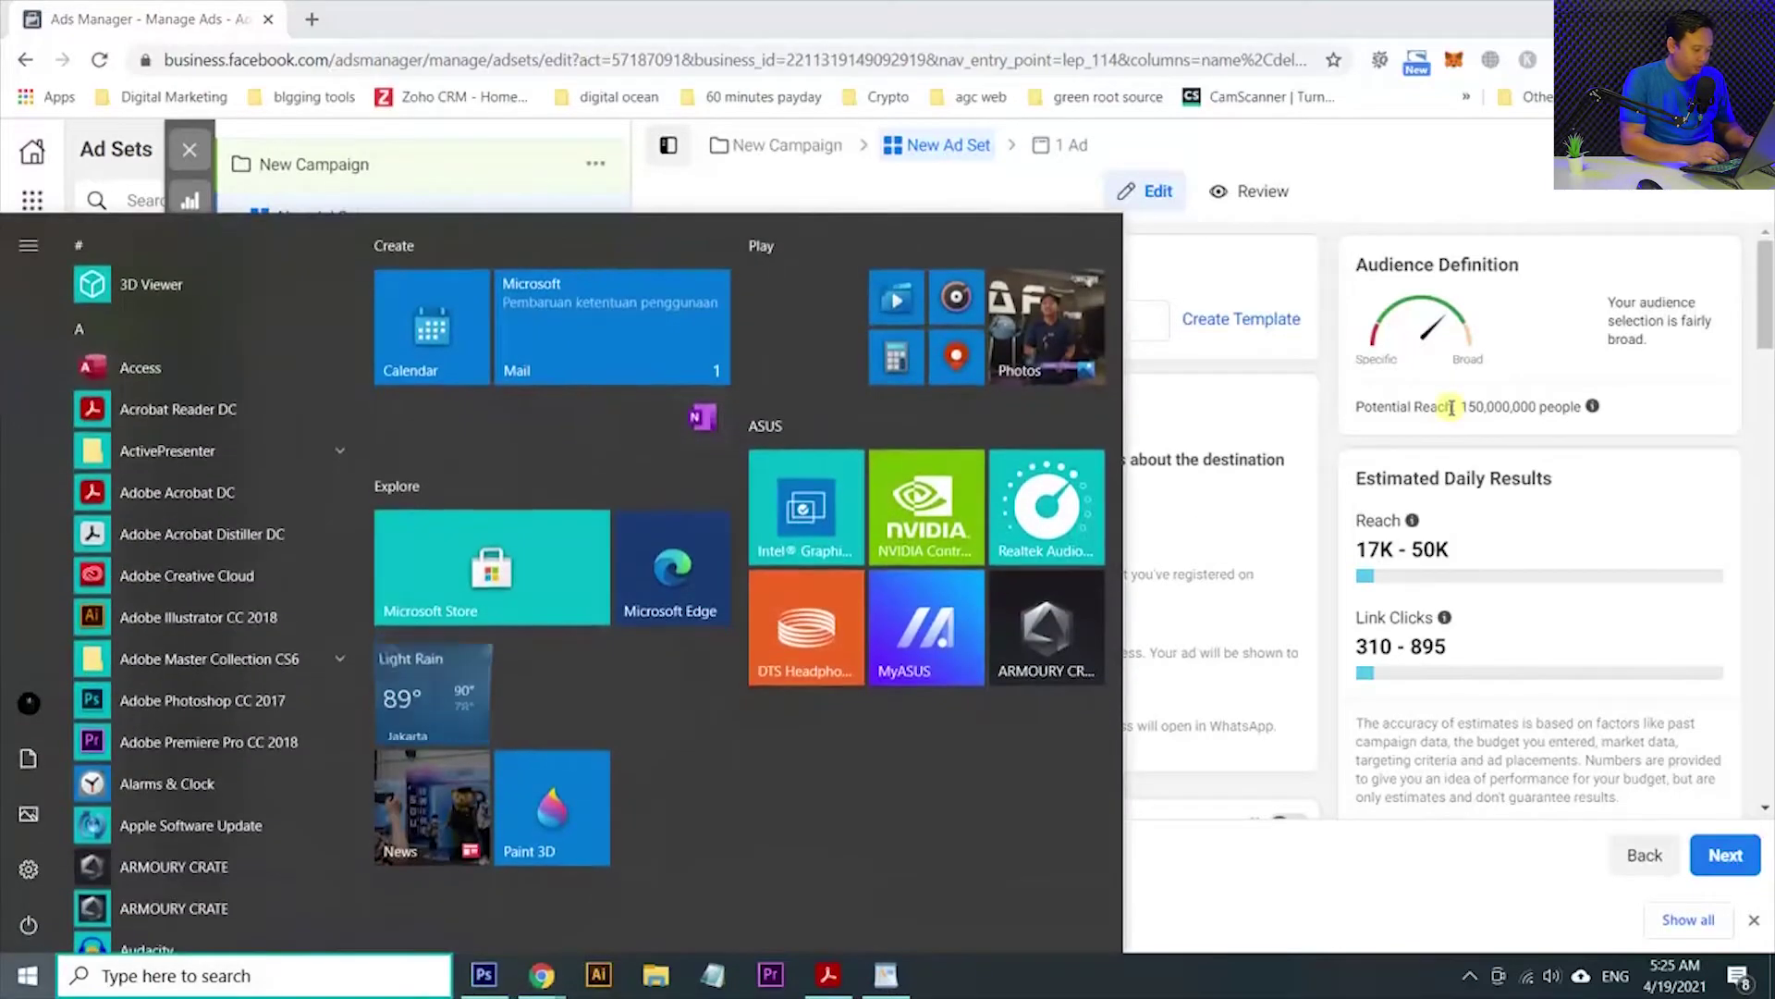
text(exc)
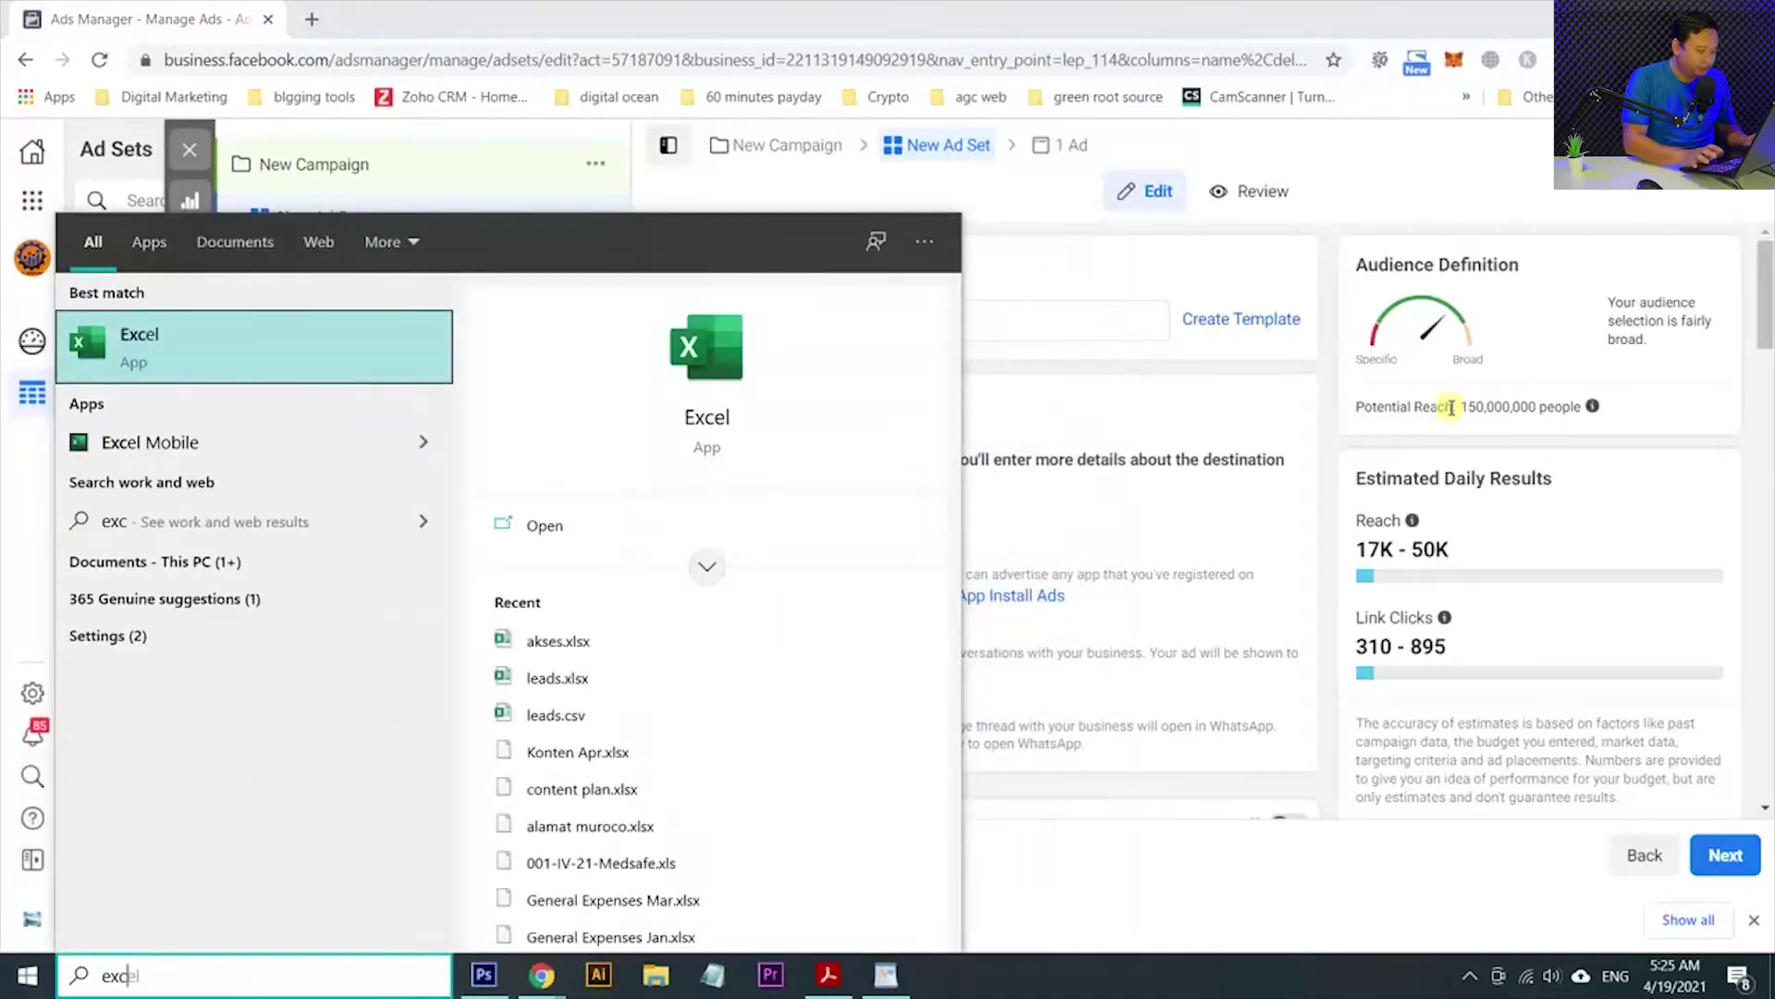
key(Return)
Review the new ad set's settings from the traffic destination down to the Audience section.
scroll(681, 538, down, 6)
scroll(740, 538, up, 1)
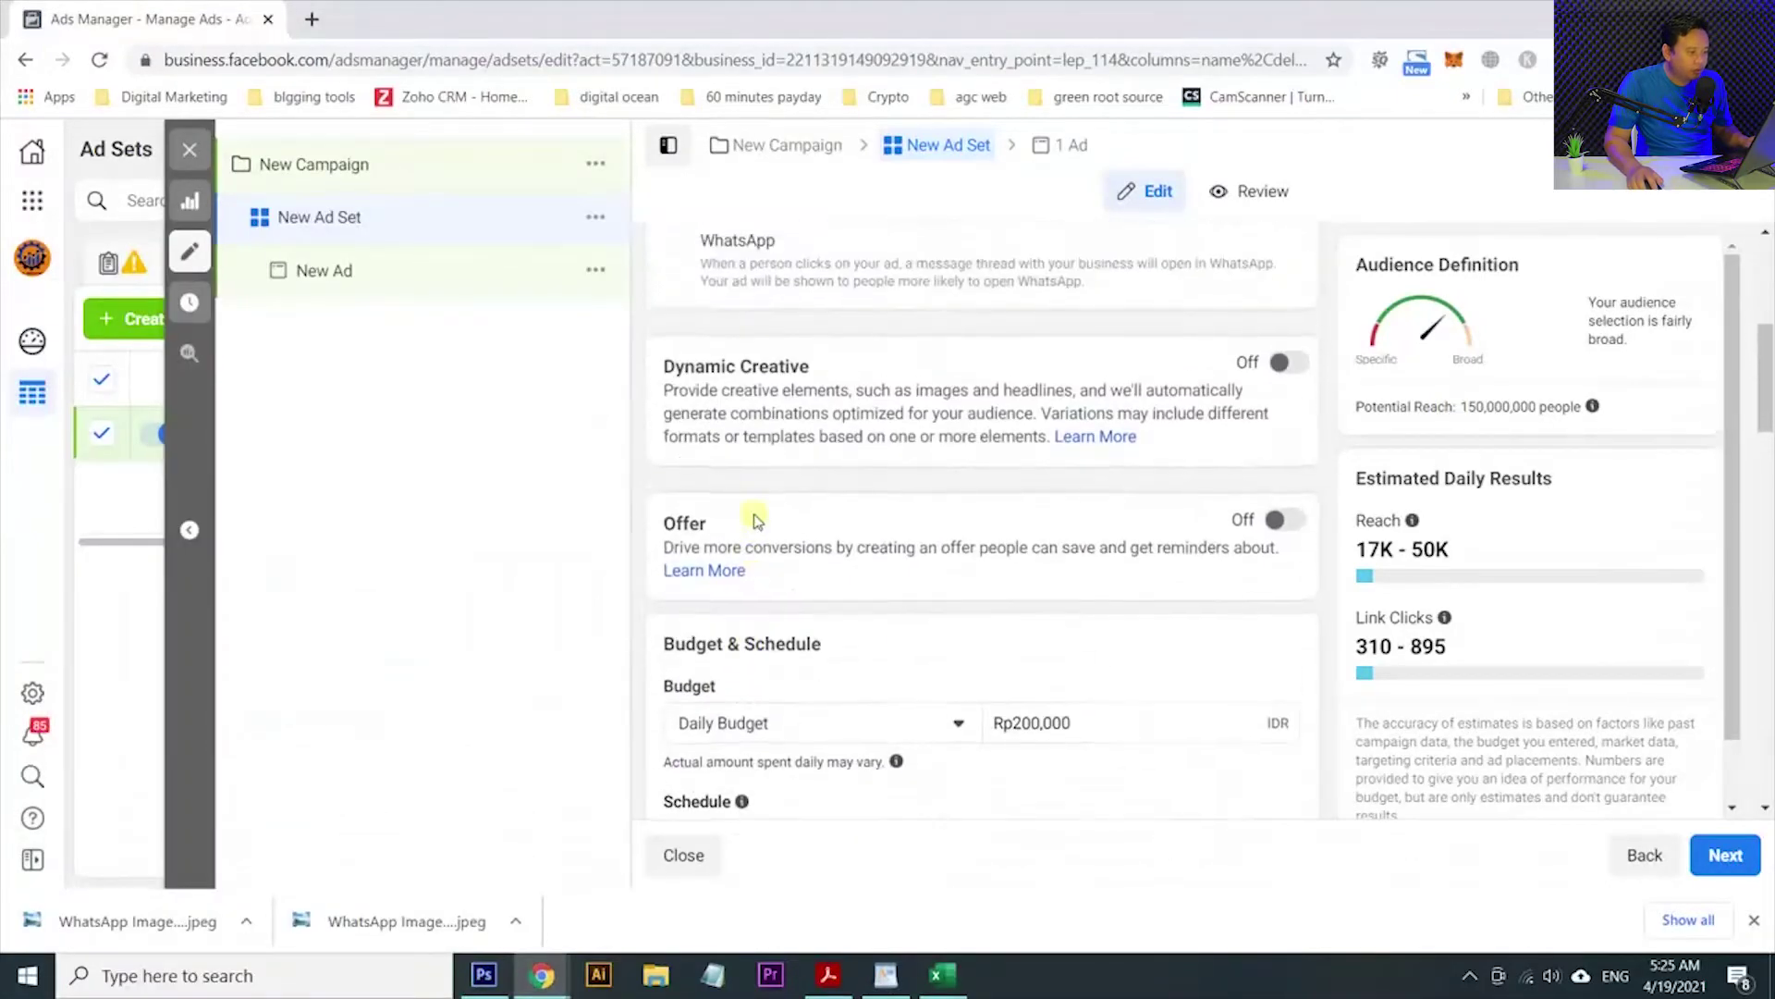
scroll(752, 515, down, 2)
scroll(1017, 453, down, 5)
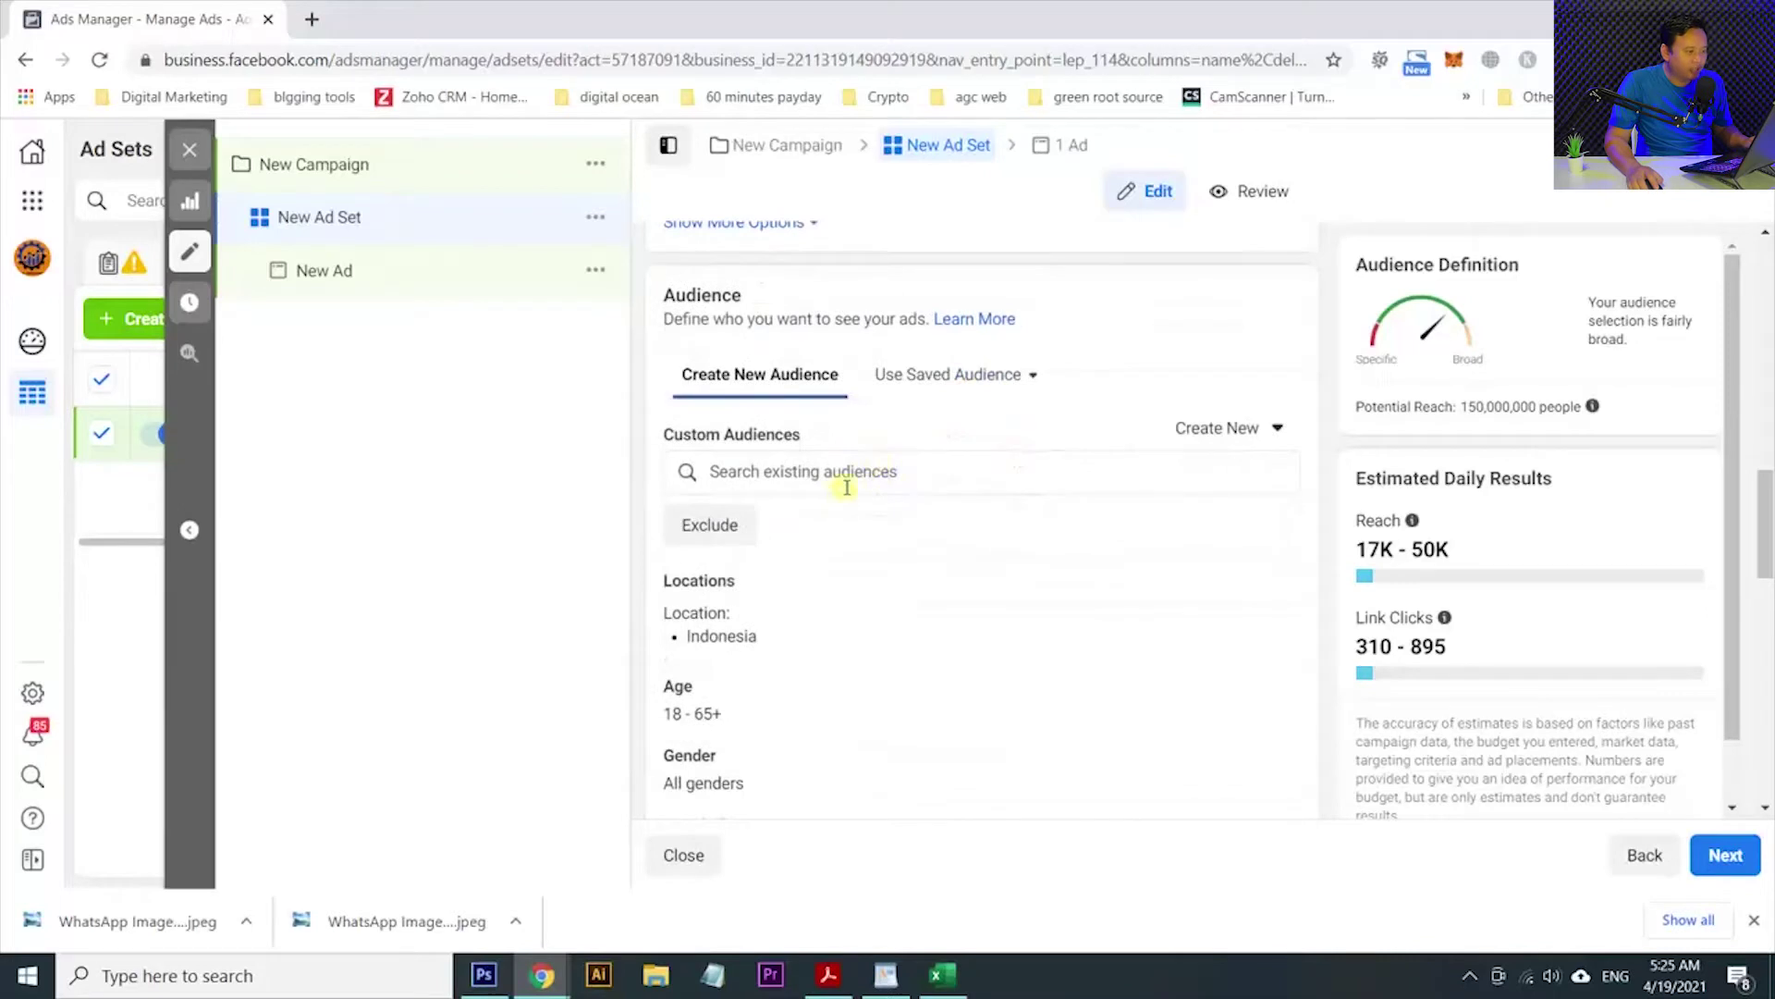
scroll(846, 486, down, 1)
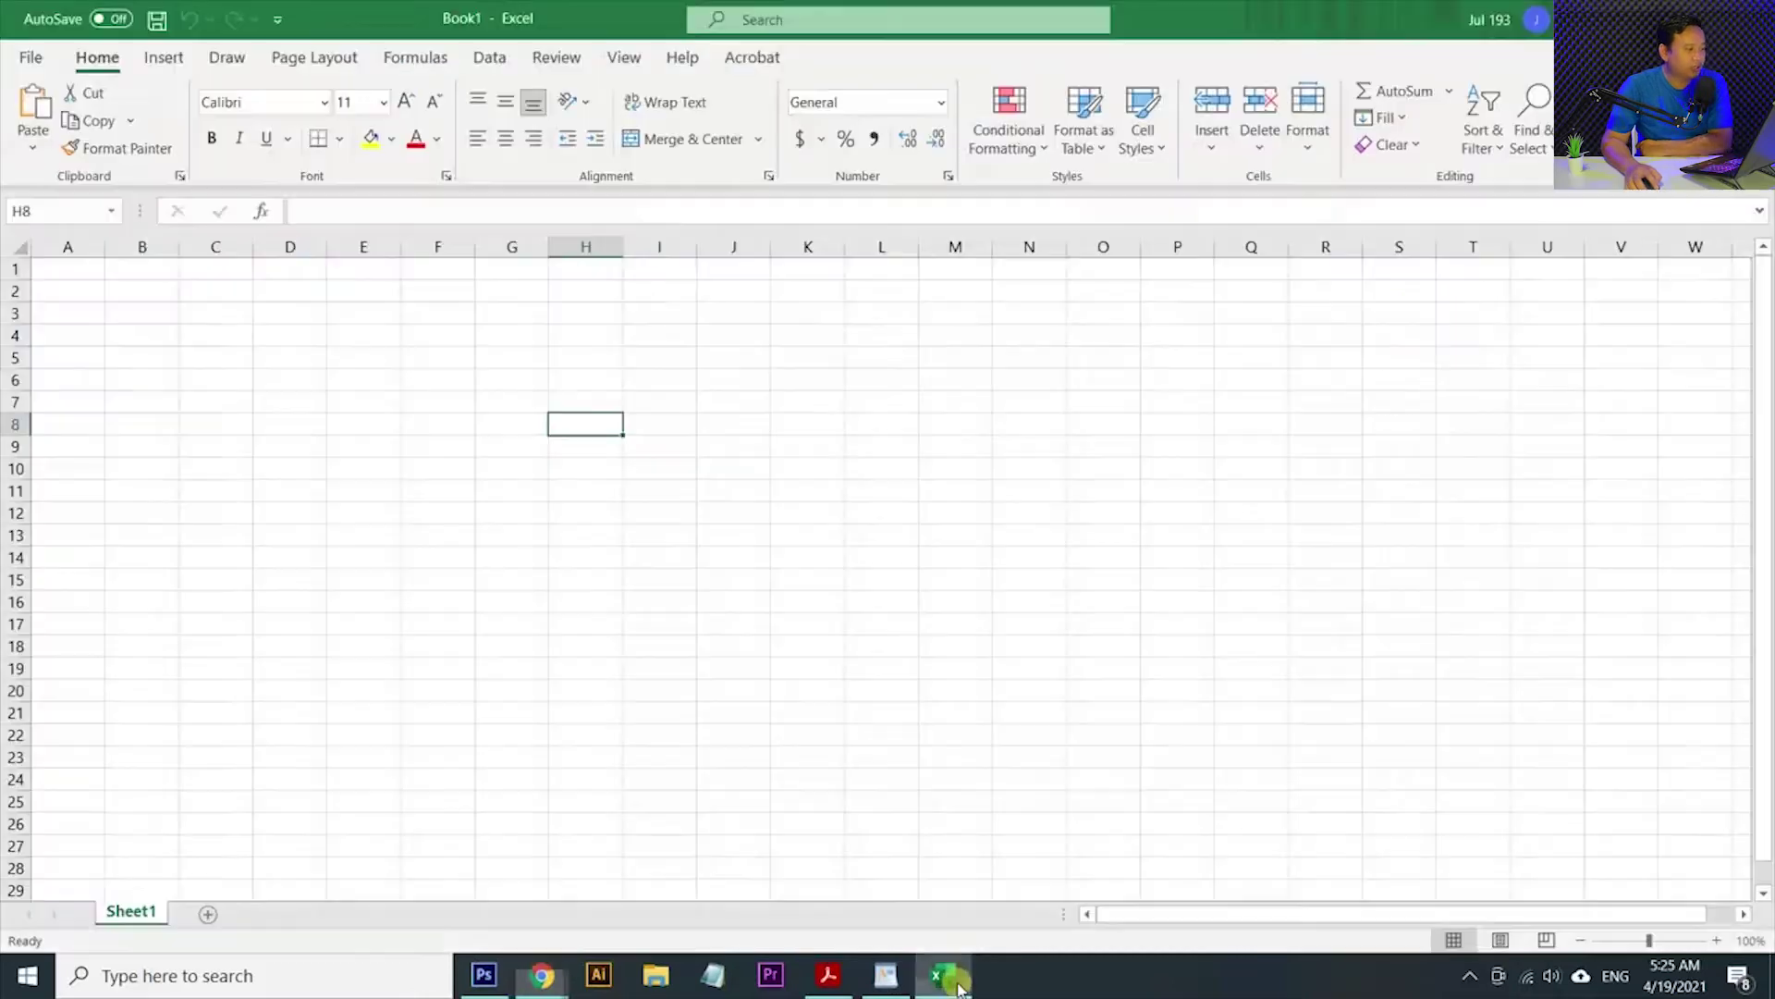
Switch to the blank Excel workbook and enter "Customer" in B1 with "Pria" beneath it in B2.
click(941, 974)
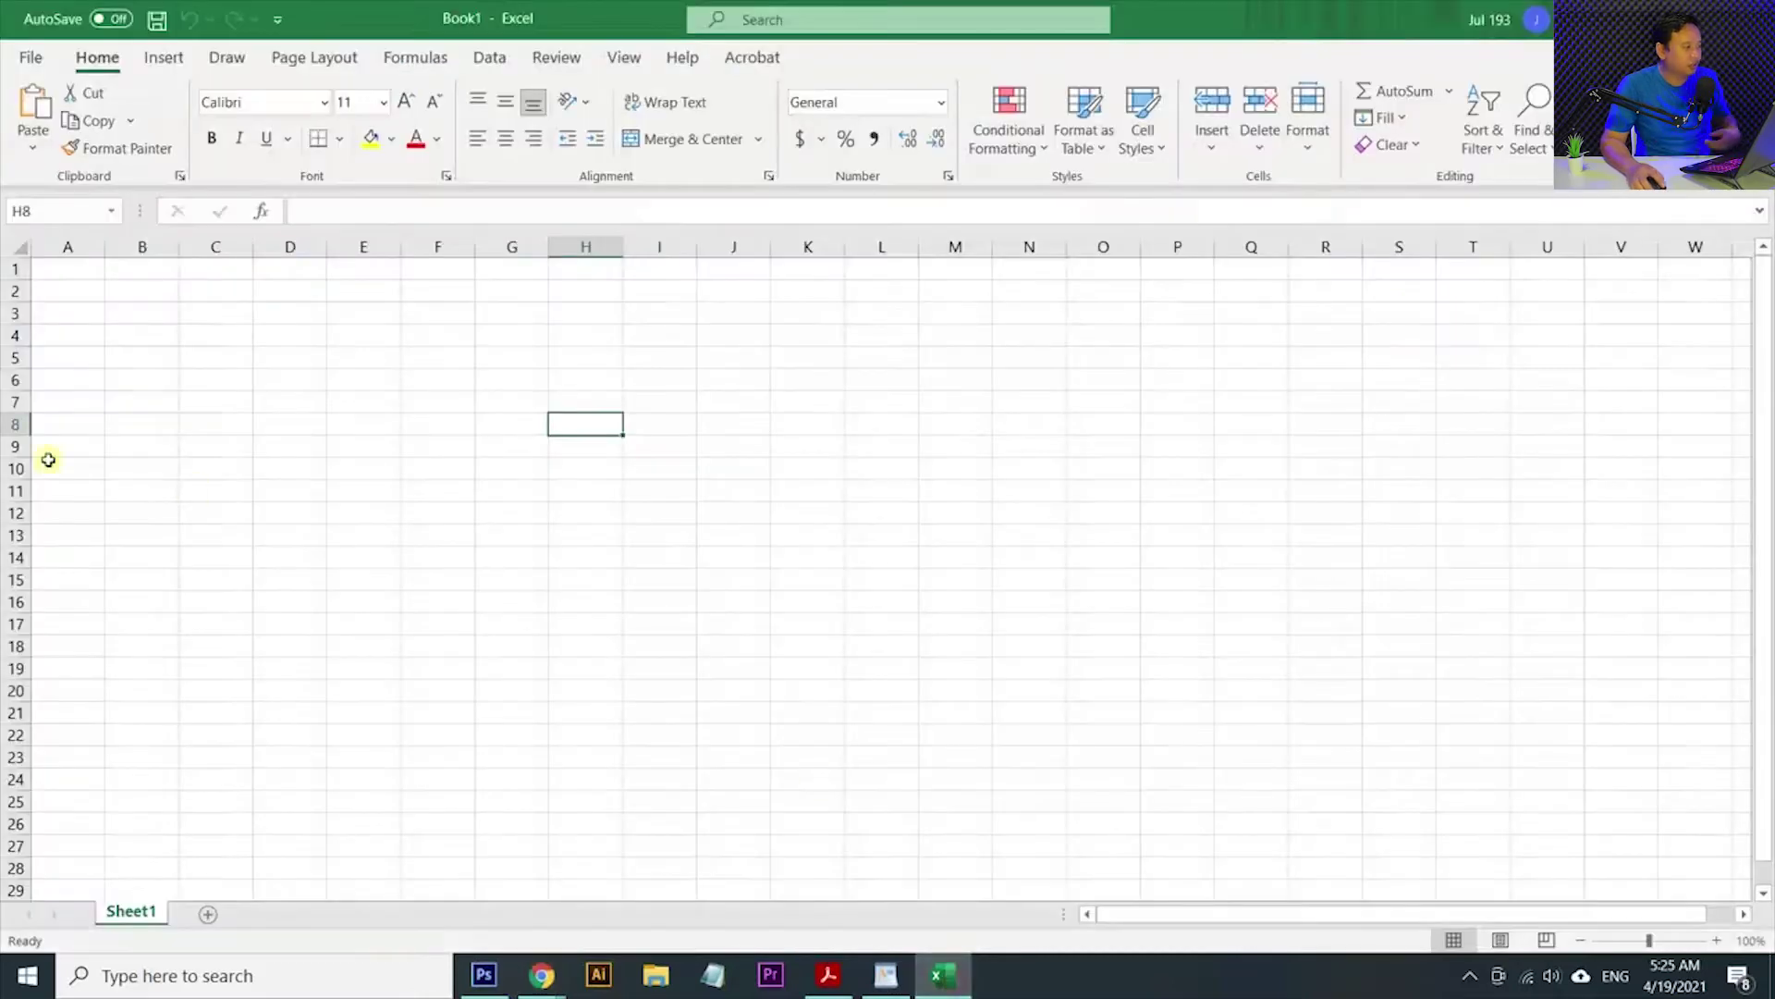
click(56, 282)
key(Up)
key(Right)
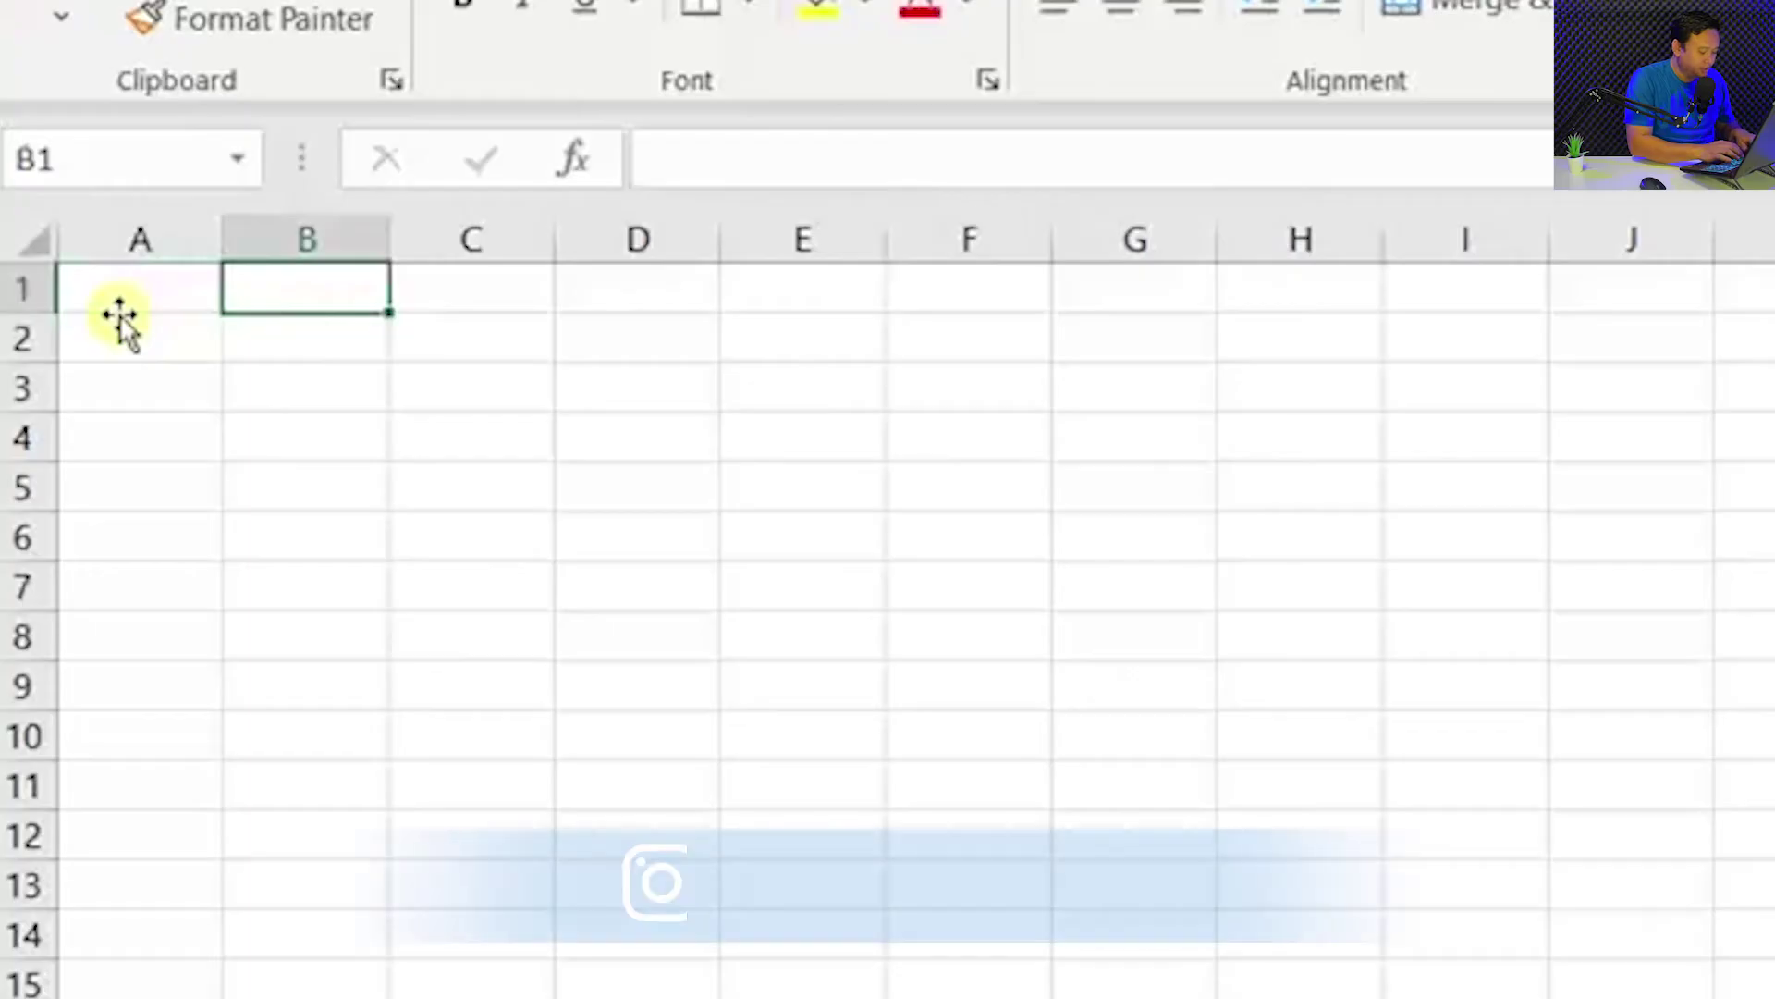
text(Customer)
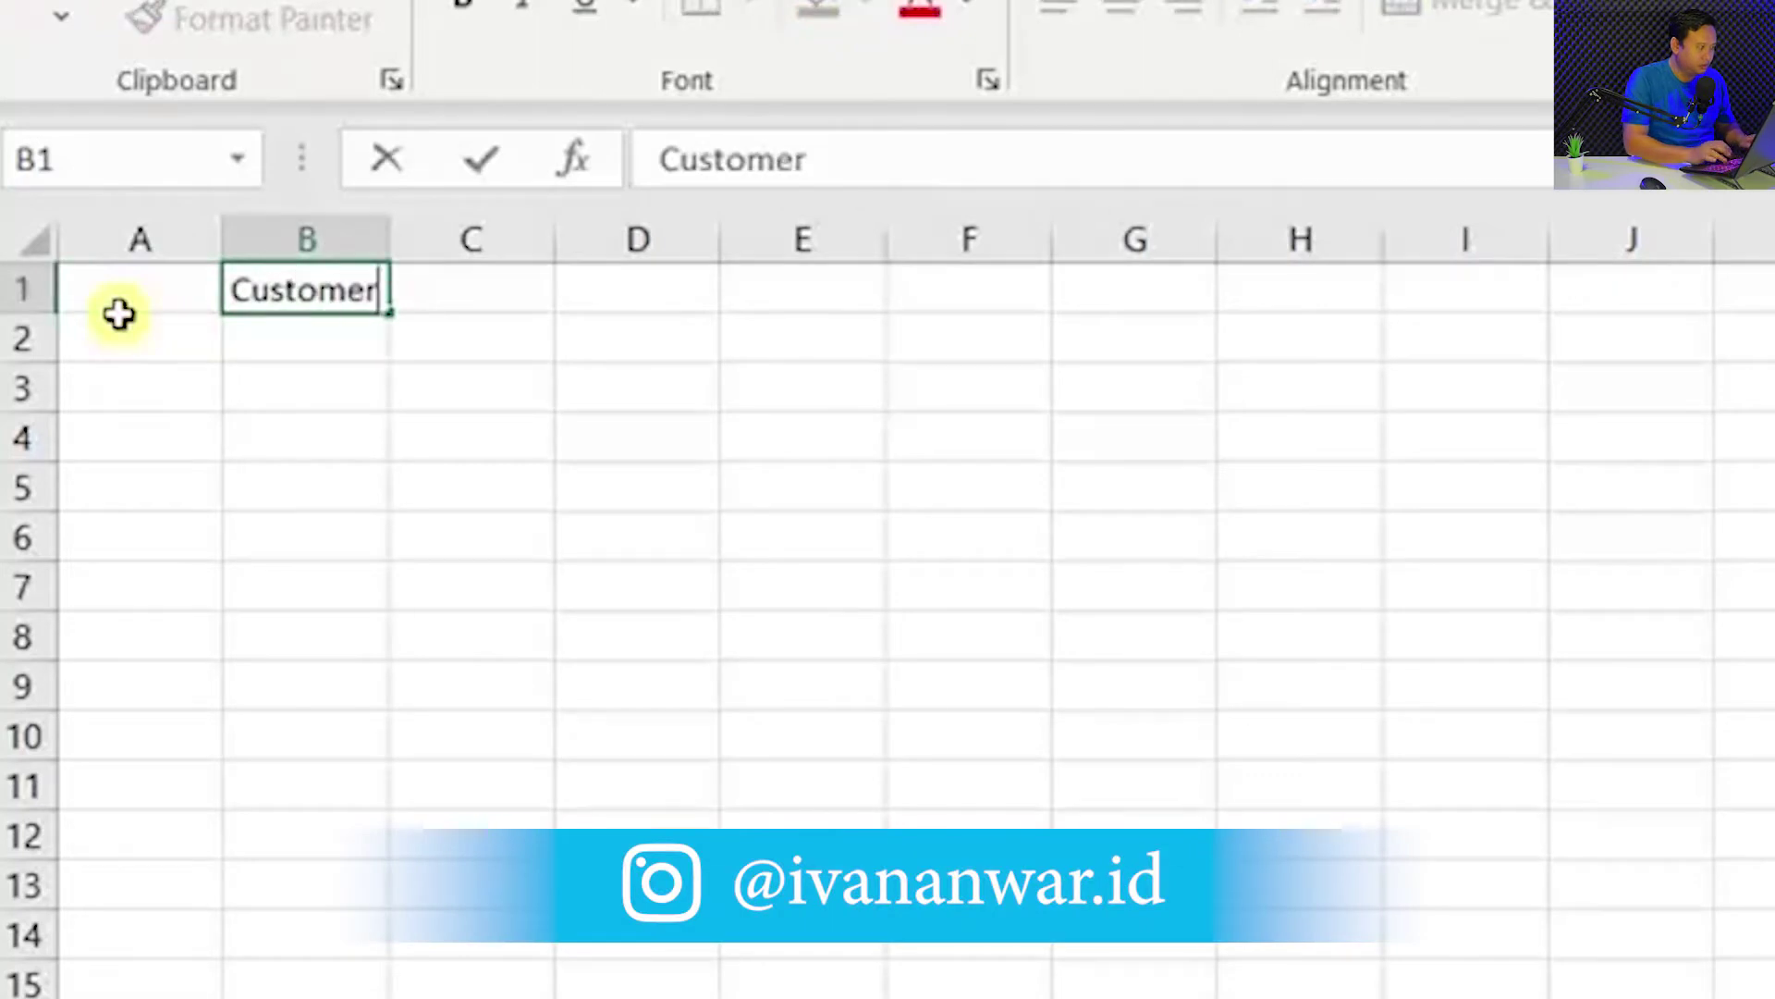
key(Return)
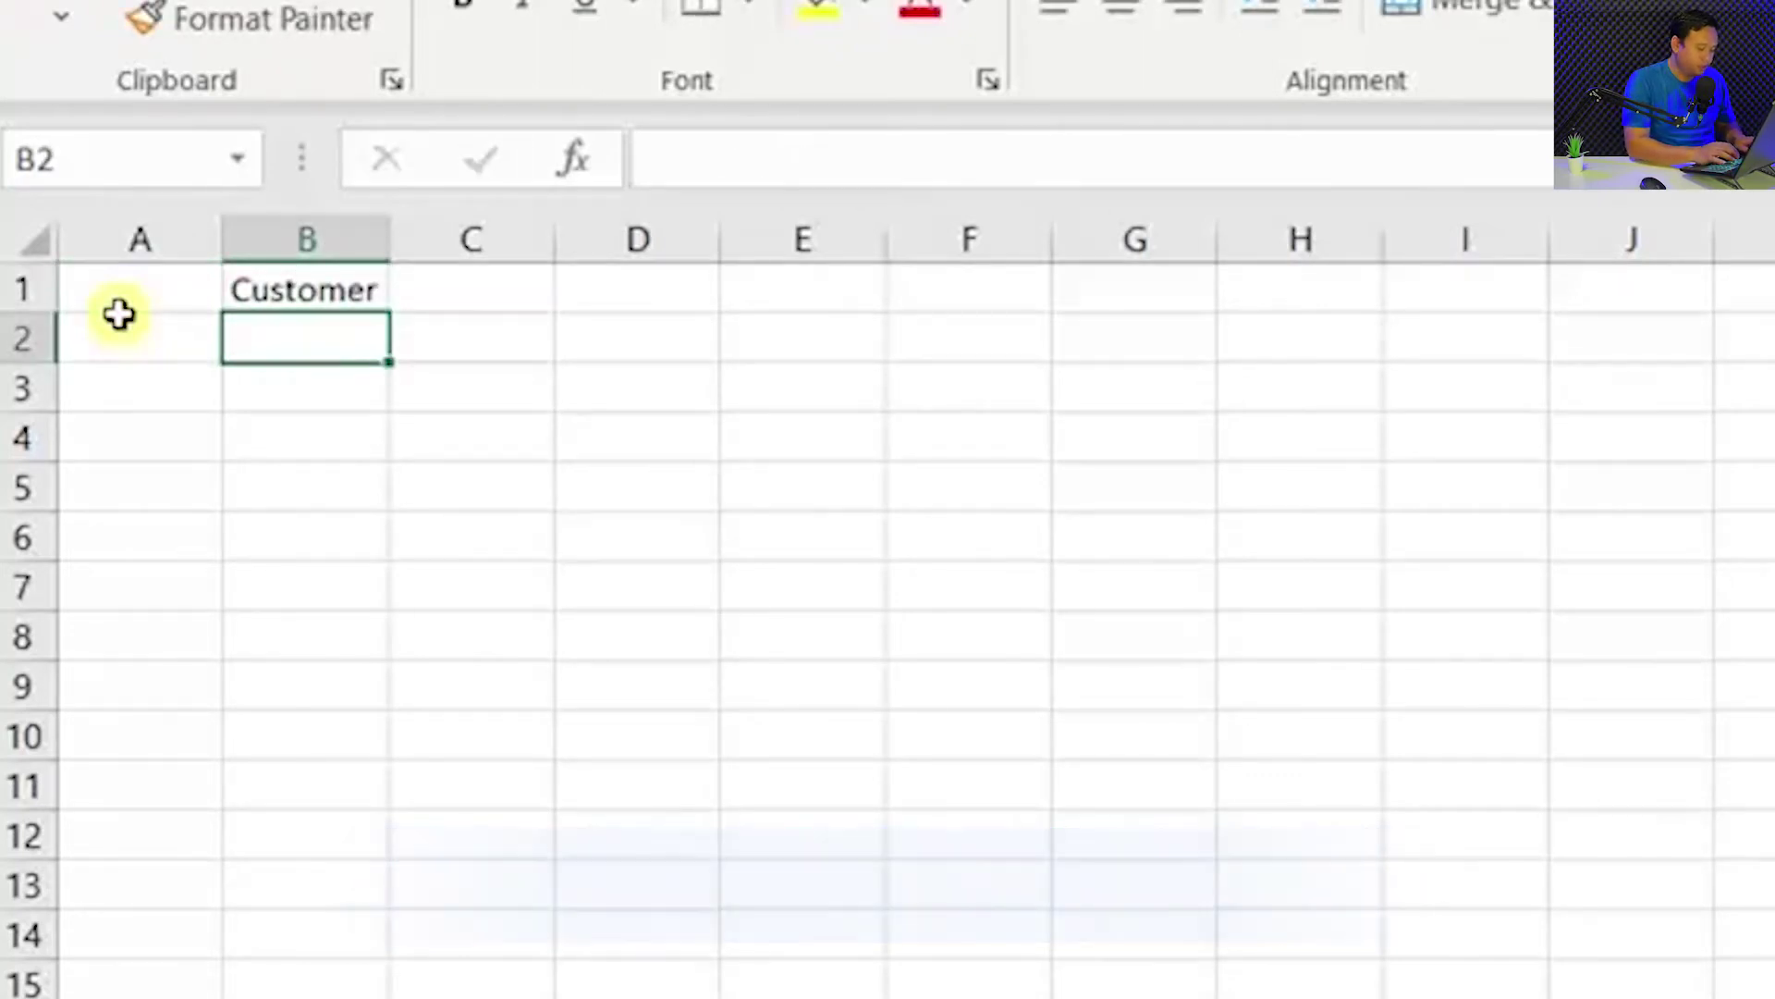
text(Pria)
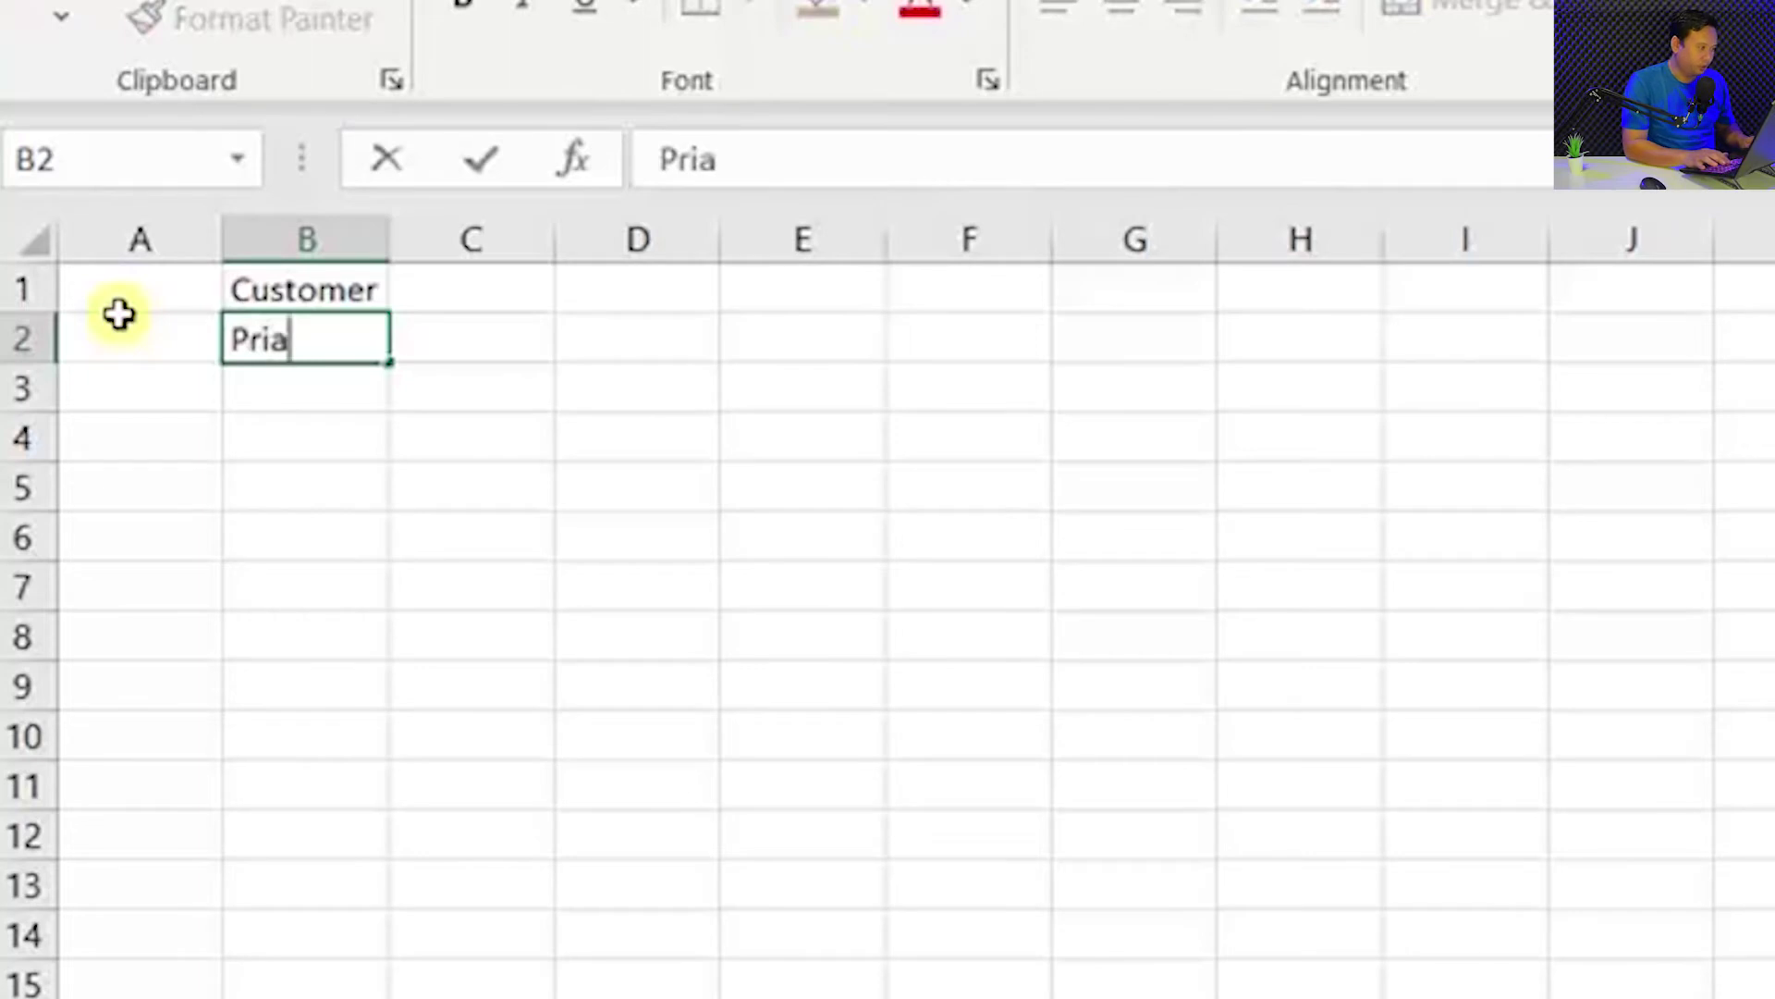
key(Return)
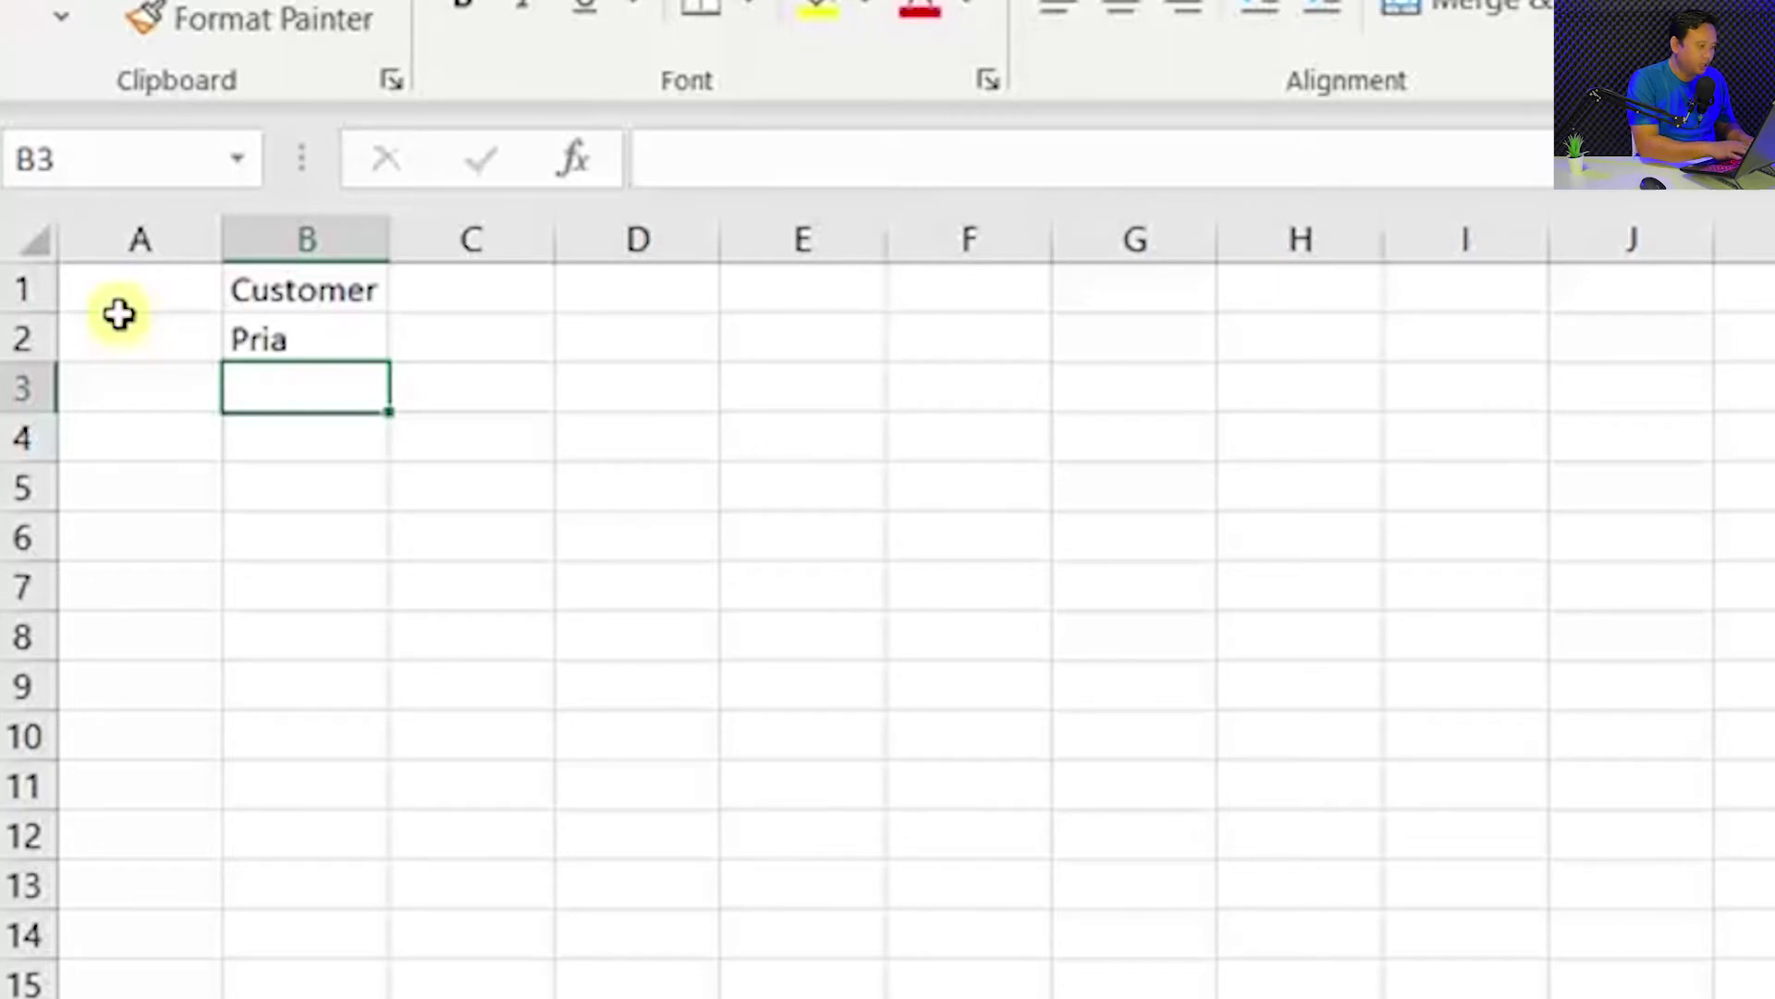
Fill B3 to B5 of the Customer column with 17-35, A-B and Nongkrong.
text(17-)
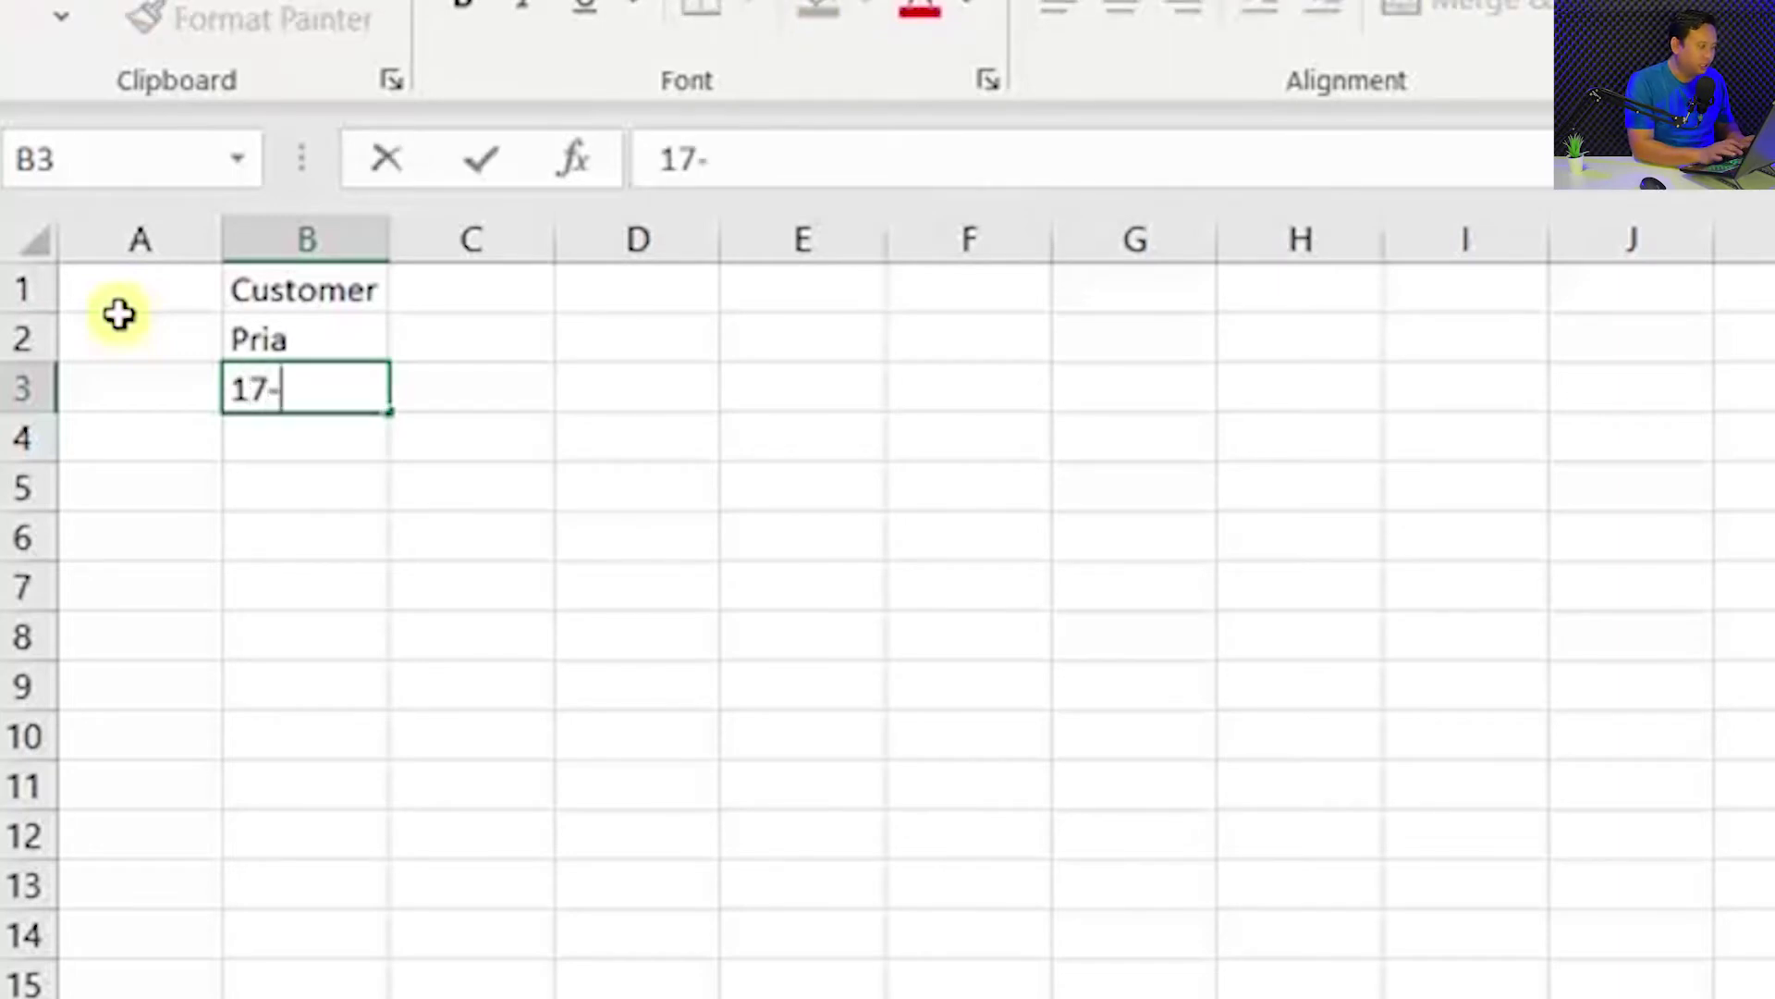
text(35)
key(Return)
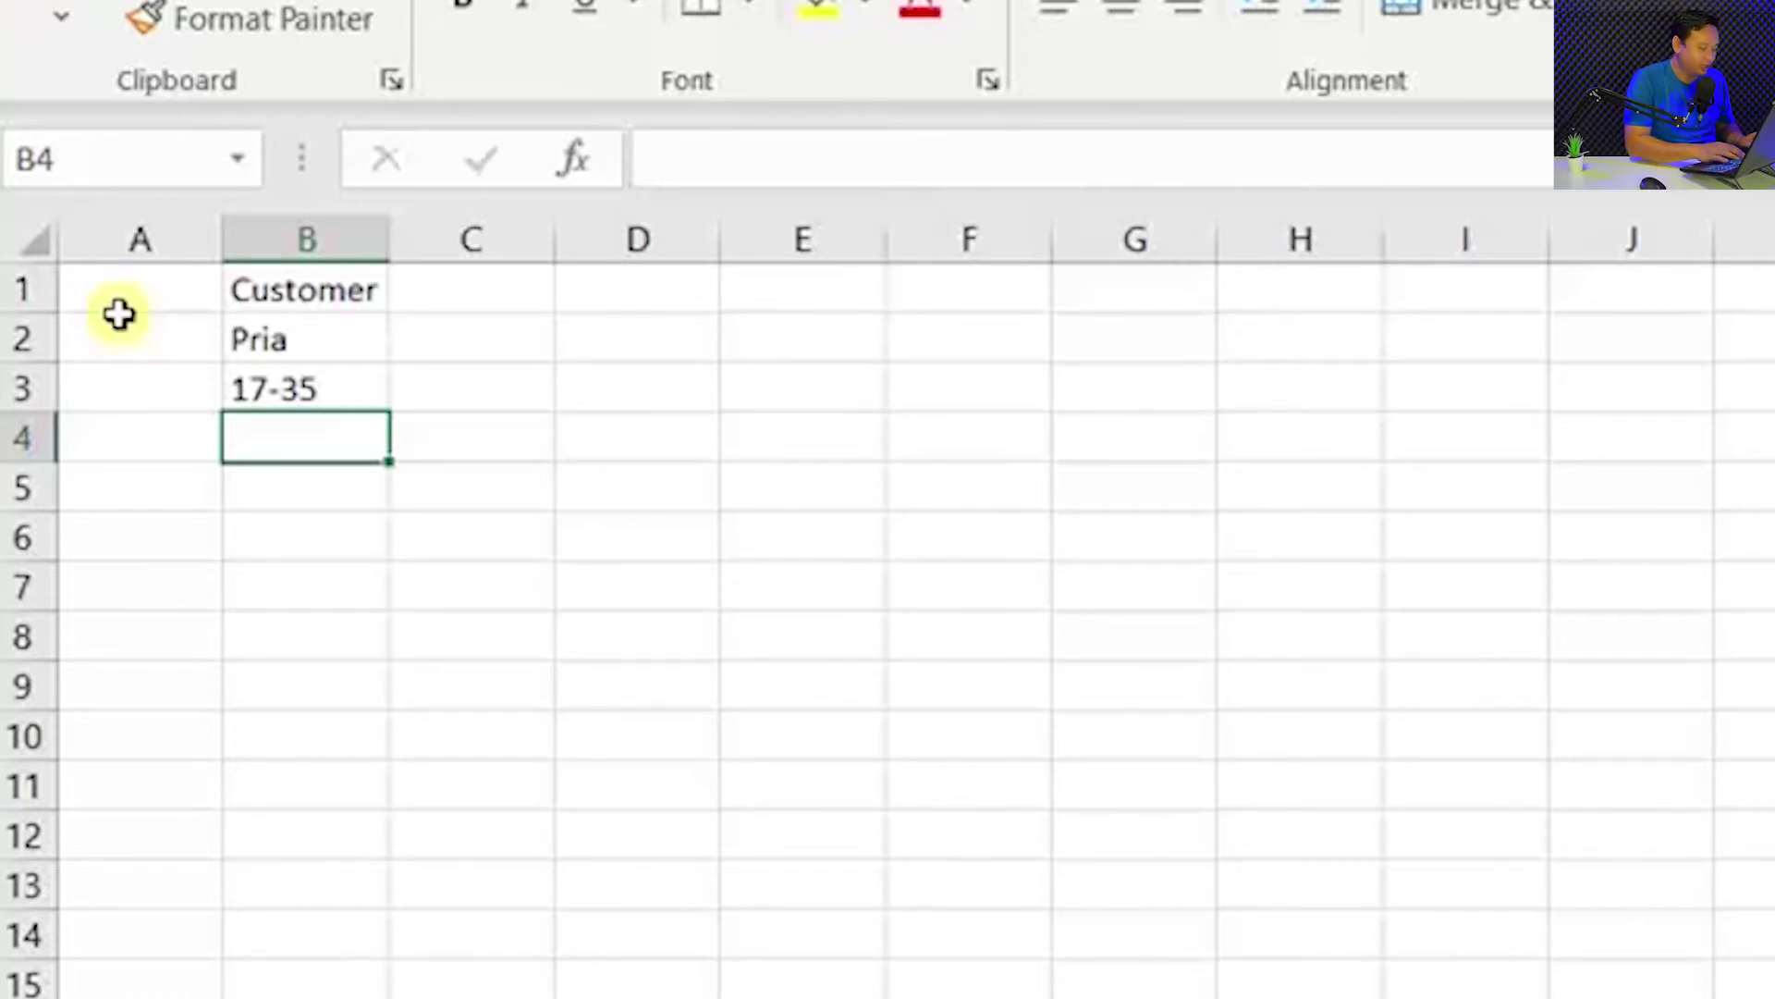
text(A)
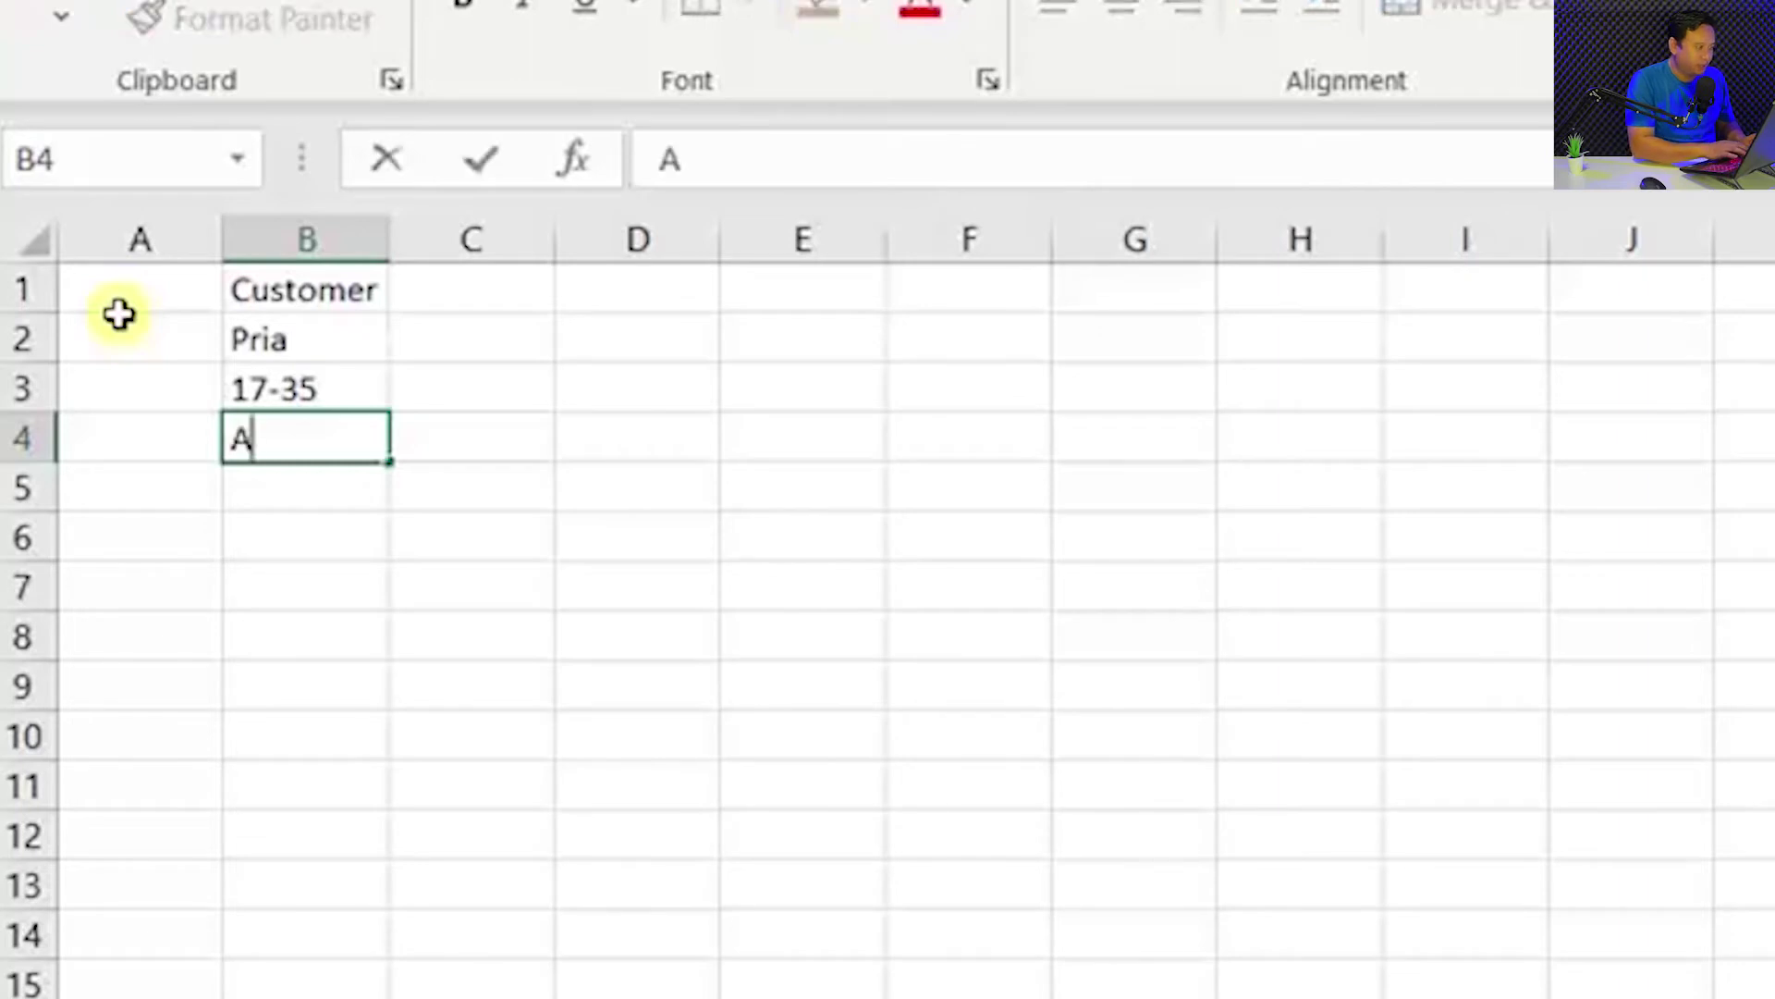
text(-B)
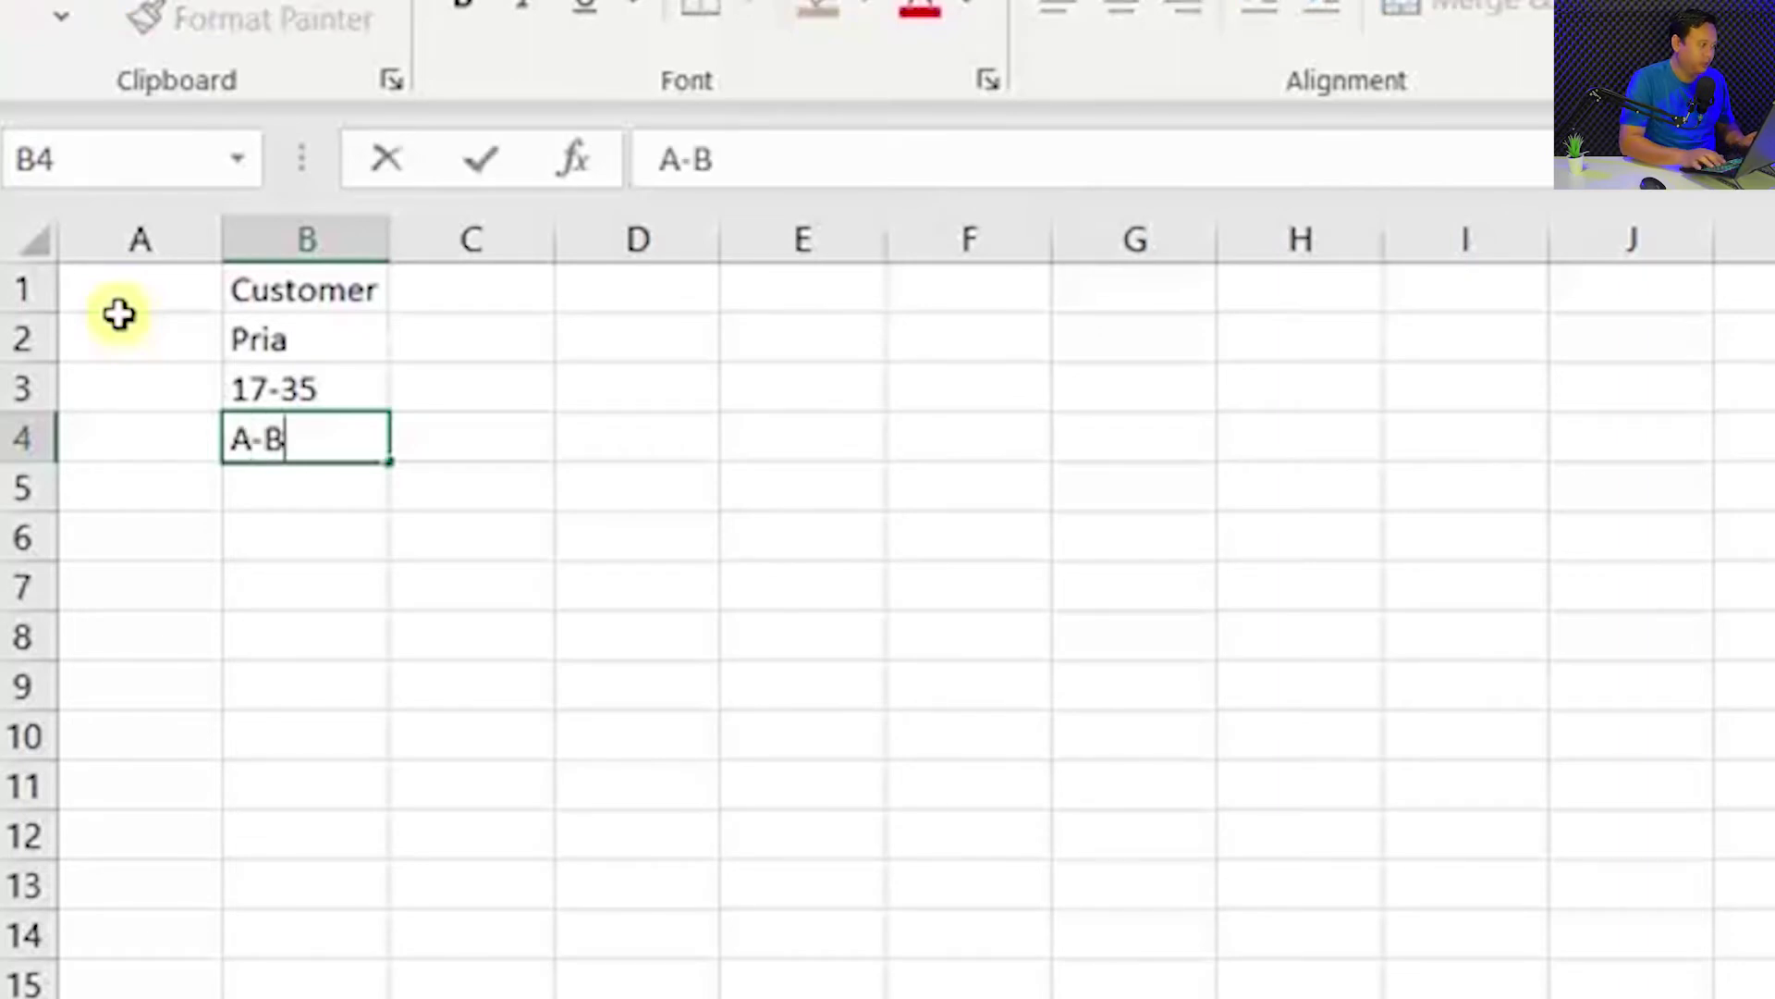
key(Return)
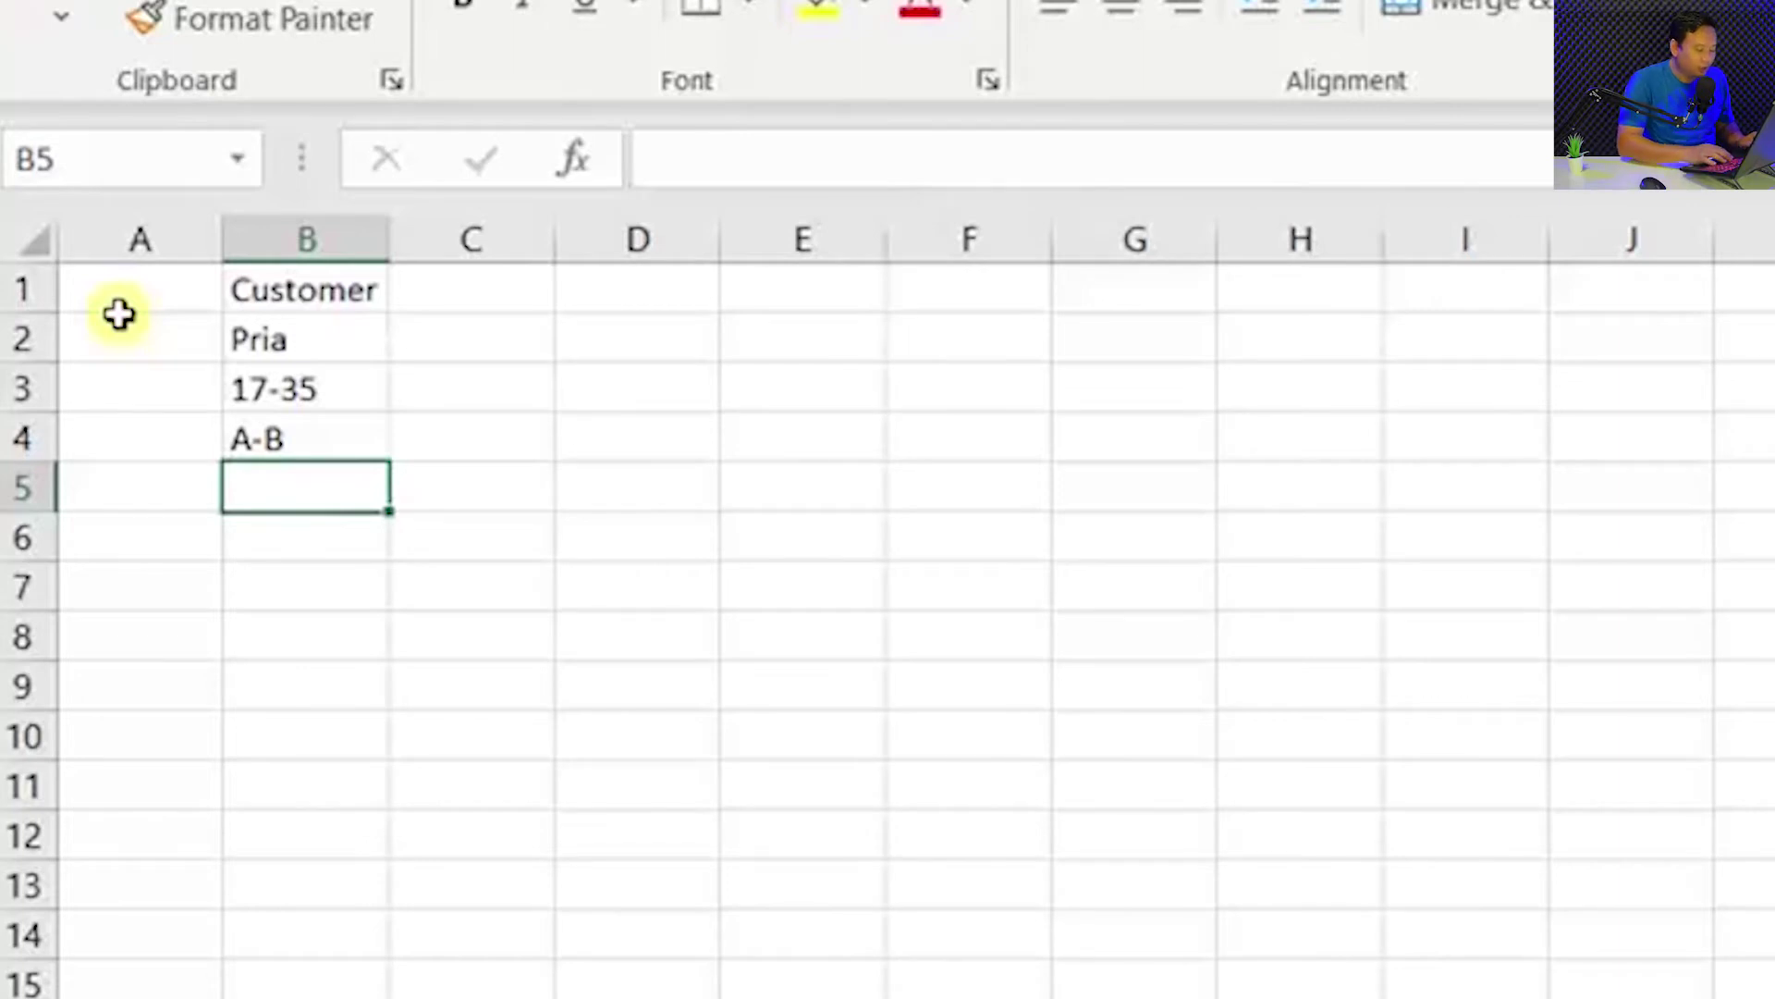
text(Nongkrong)
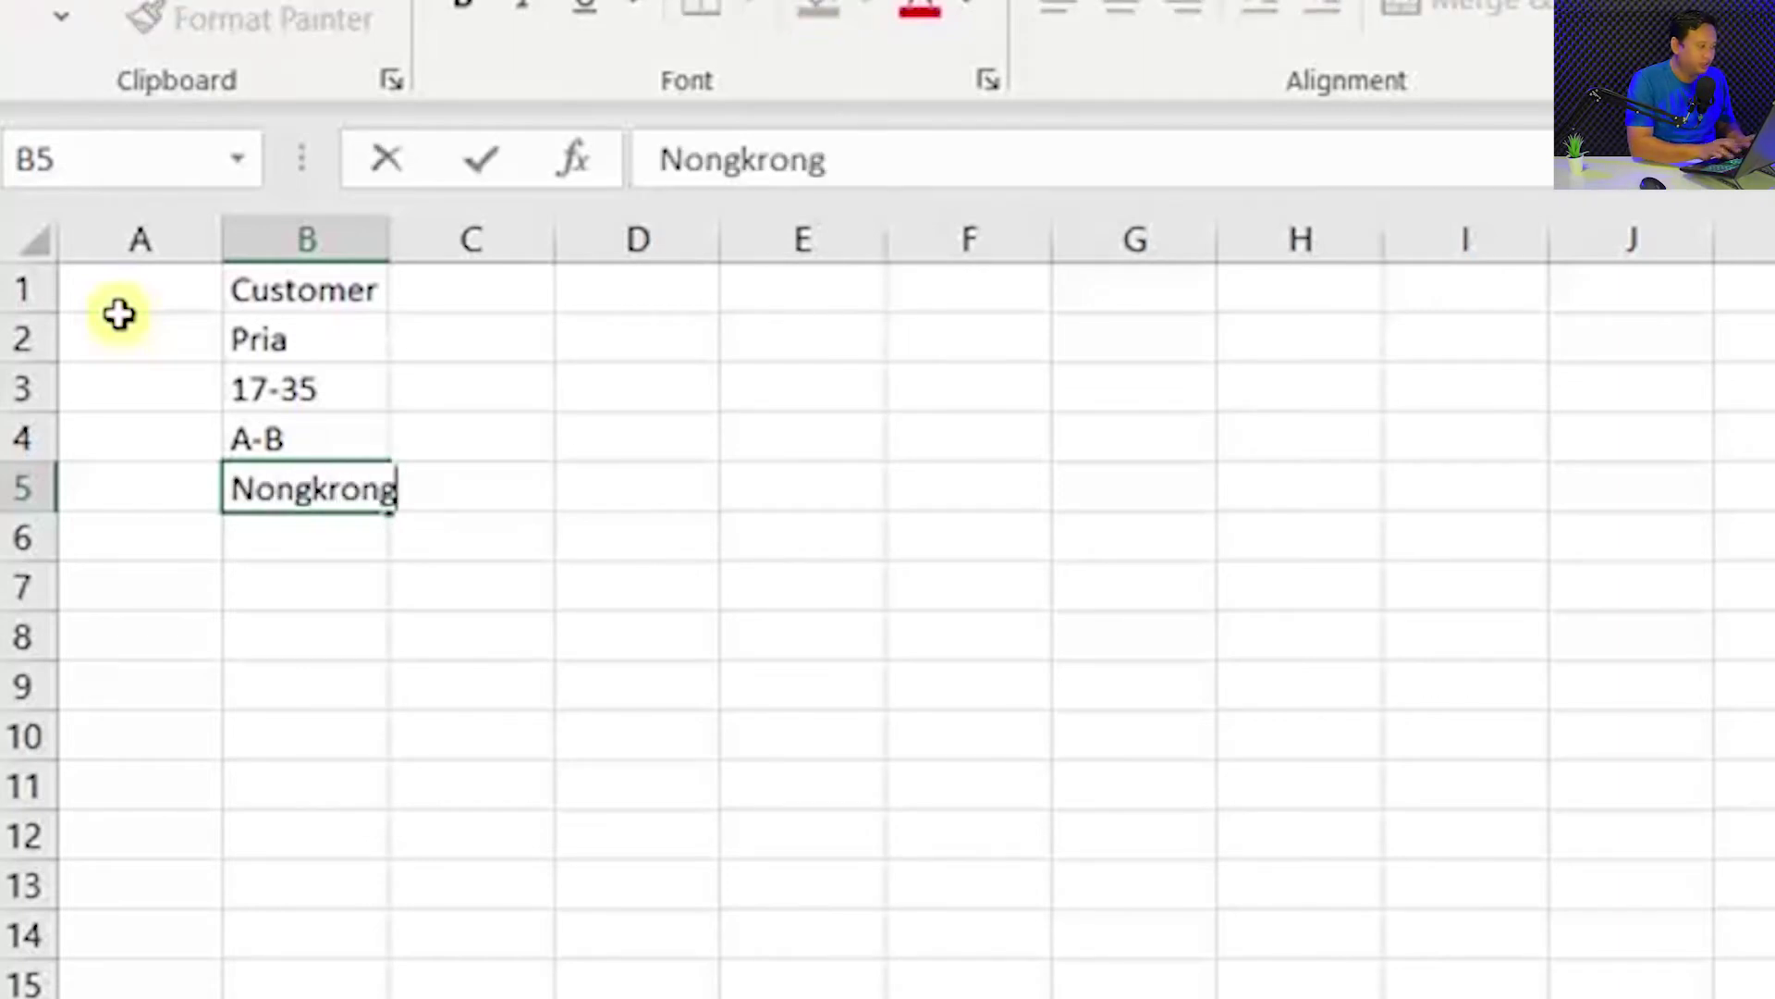
key(Return)
Label the customer rows in A2 to A5 as Gender, Usia, Status and Habit.
key(Up)
key(Up)
key(Up)
key(Up)
key(Left)
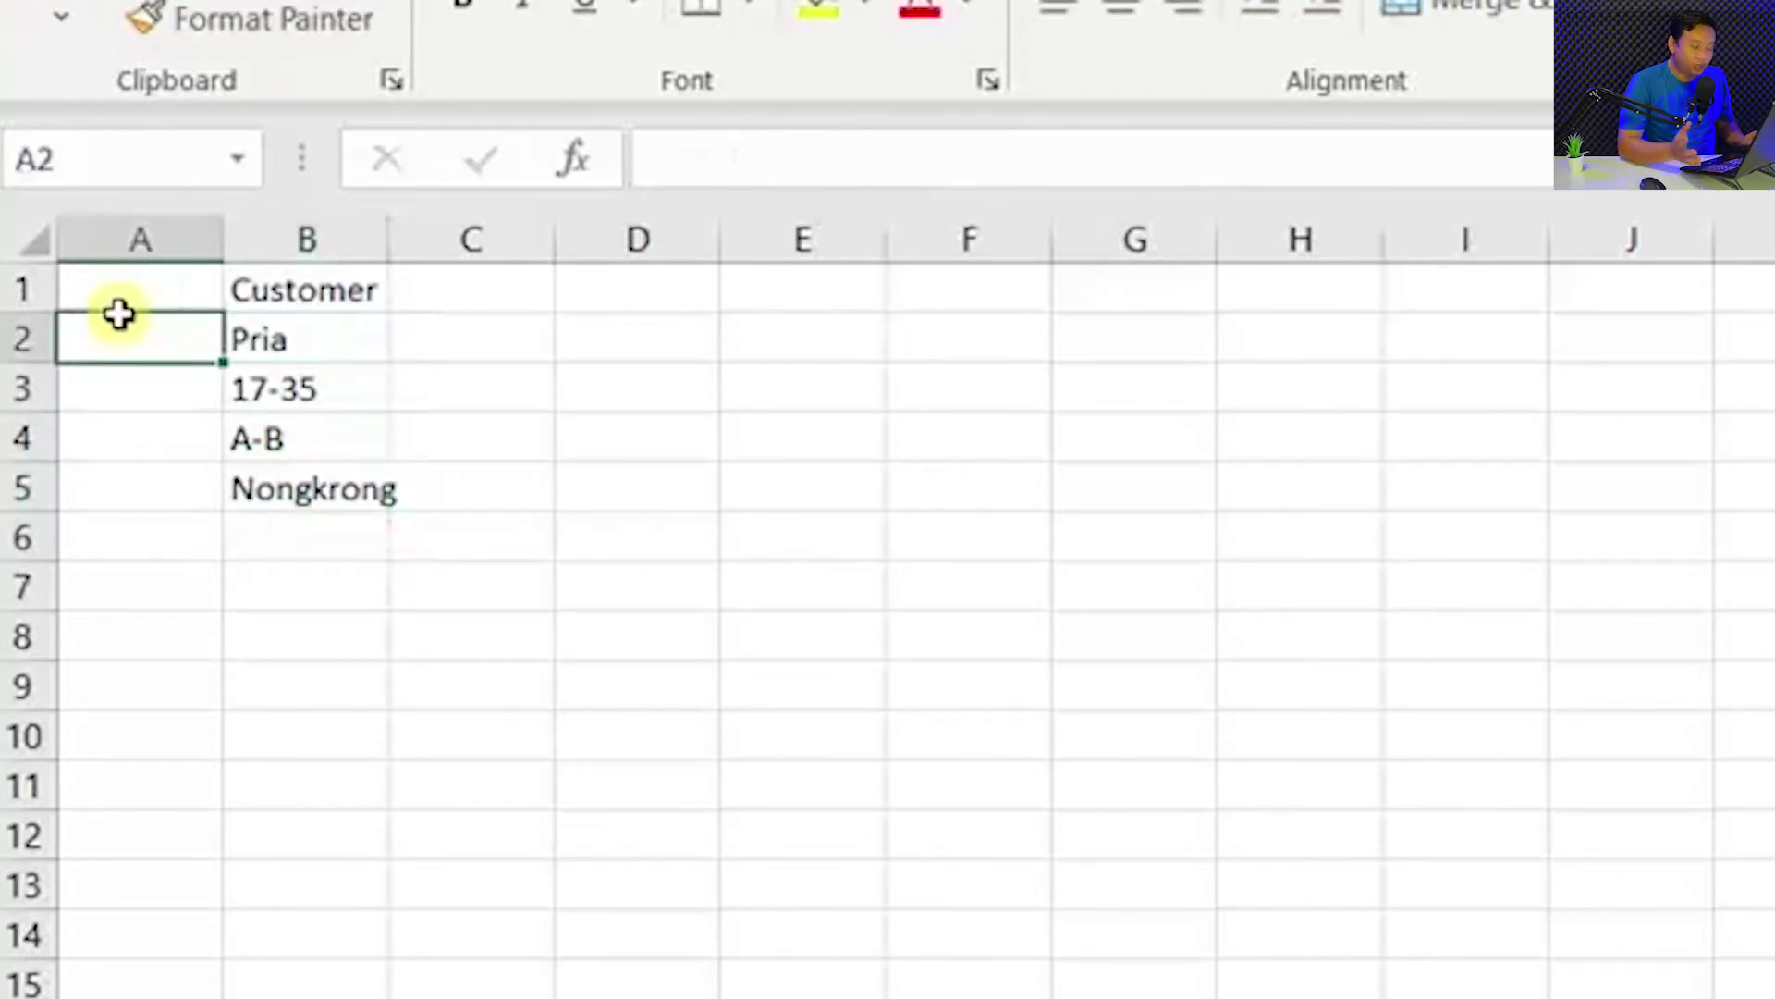
text(Gender)
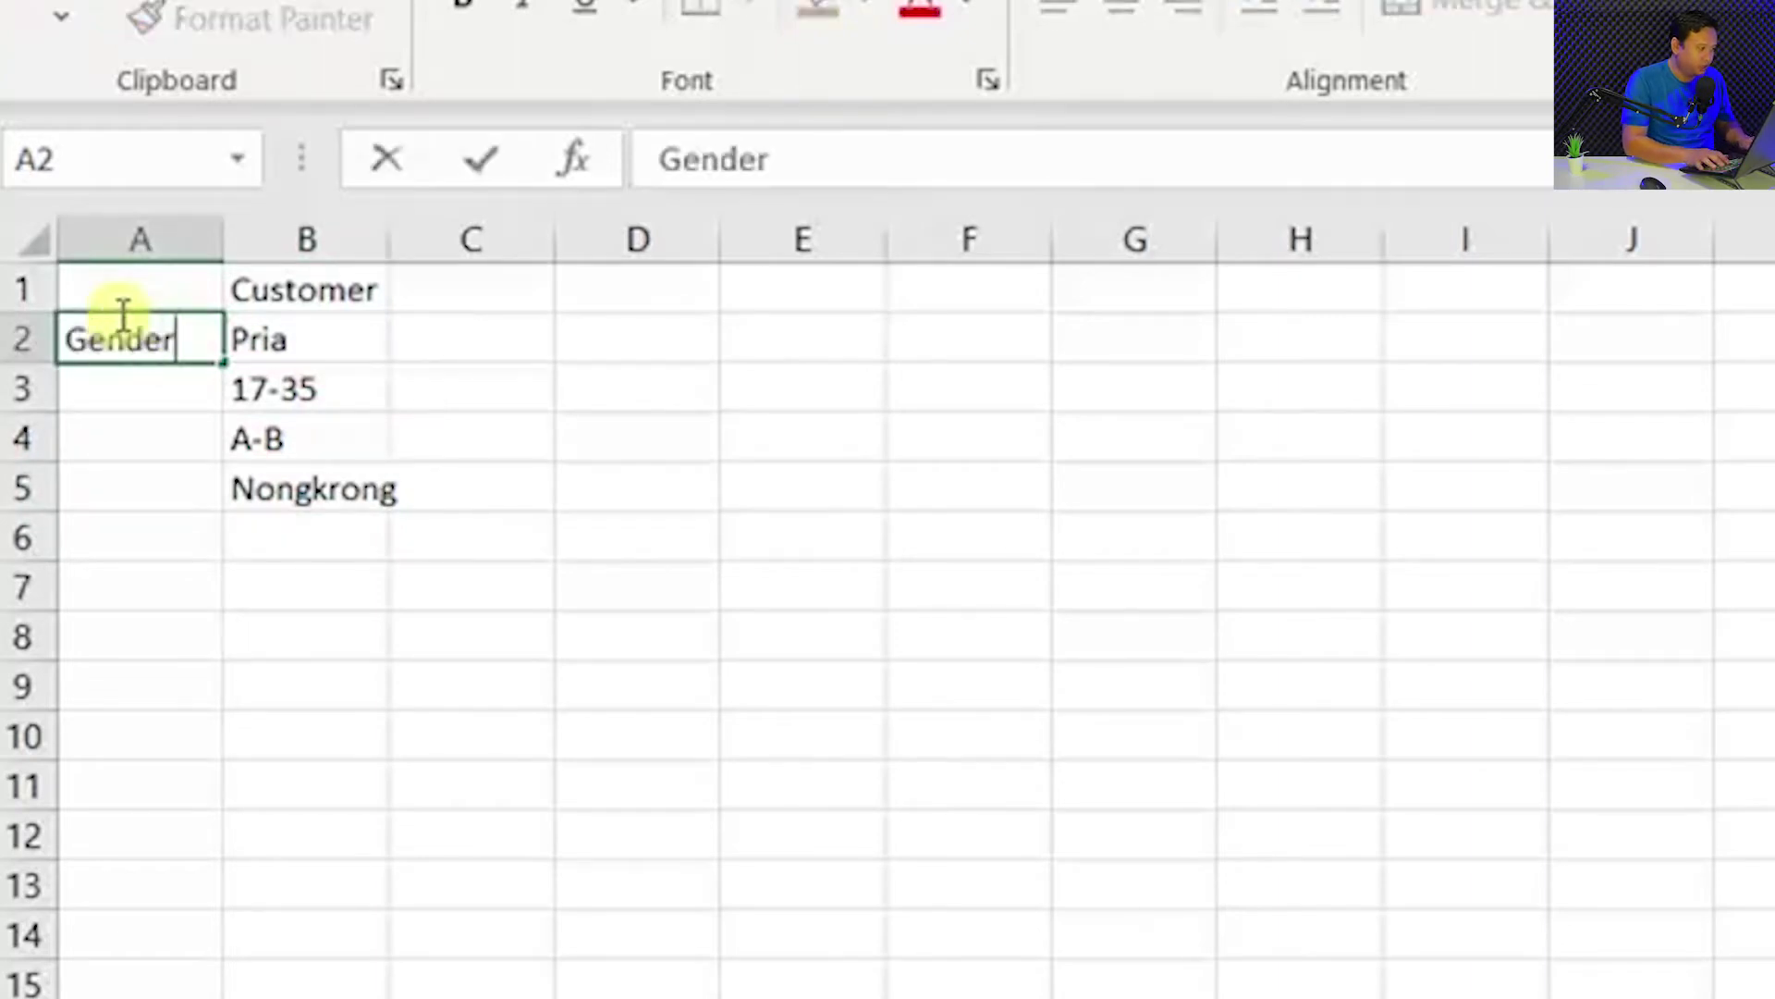
key(Return)
text(Usia)
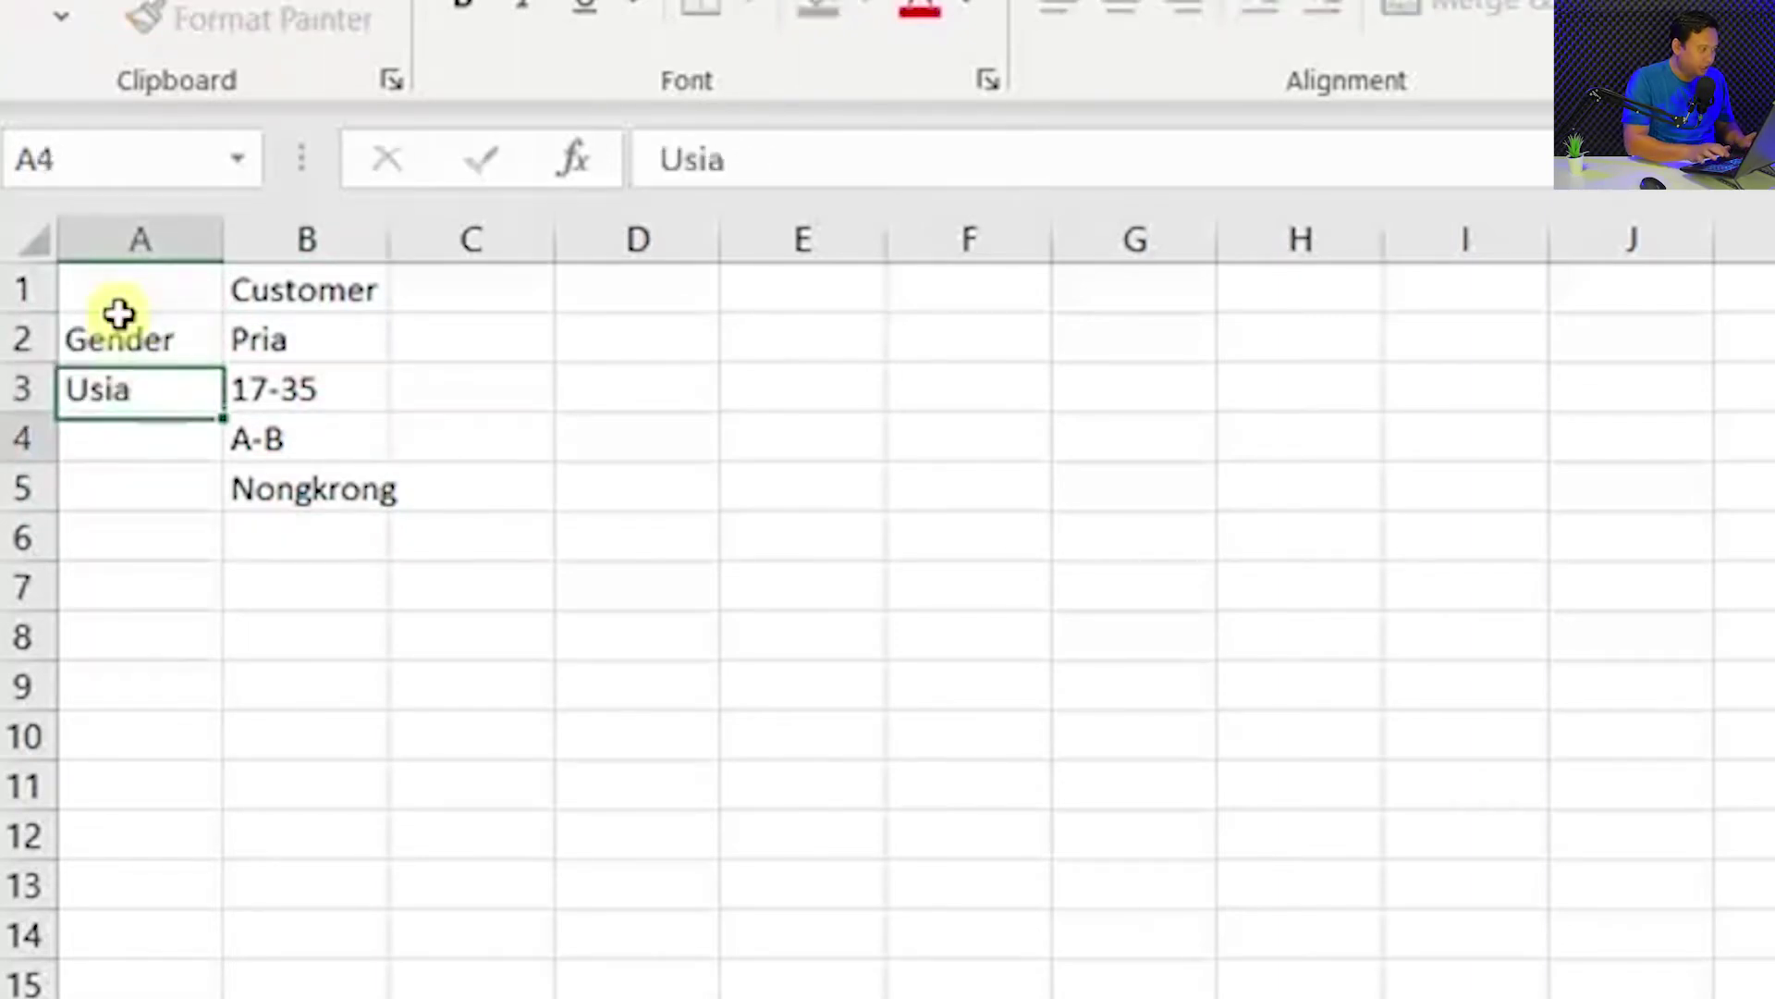
key(Return)
text(Status)
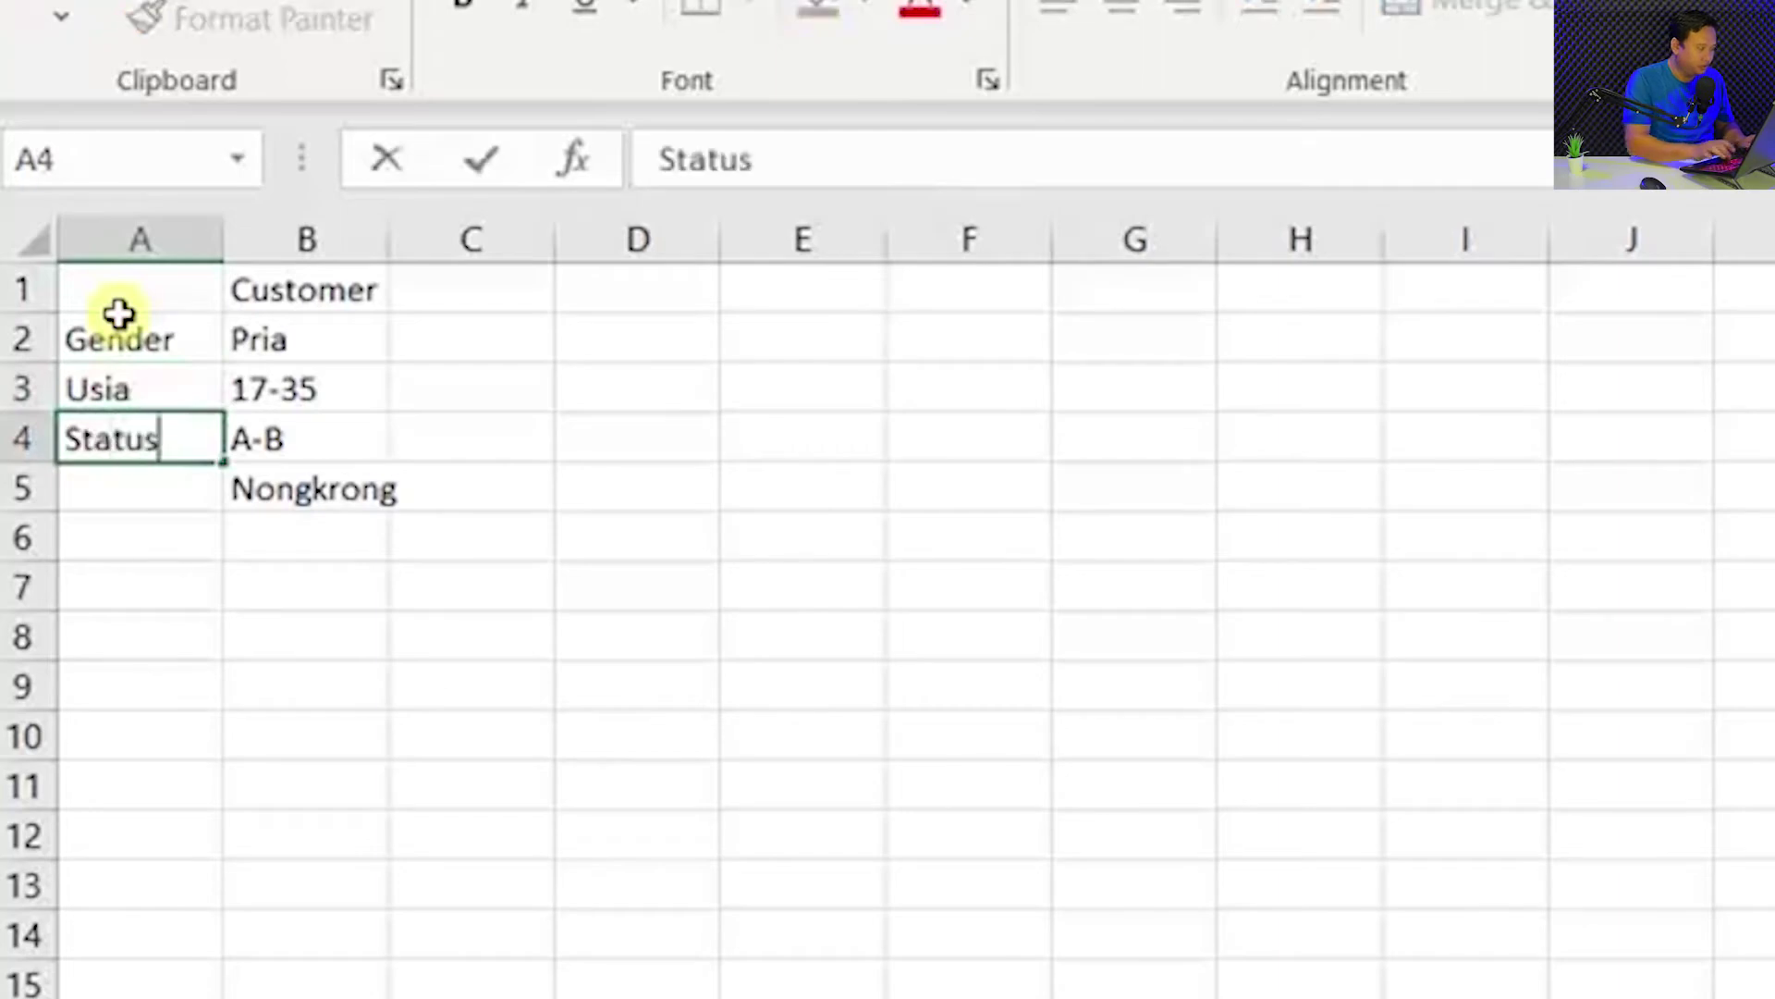
key(Return)
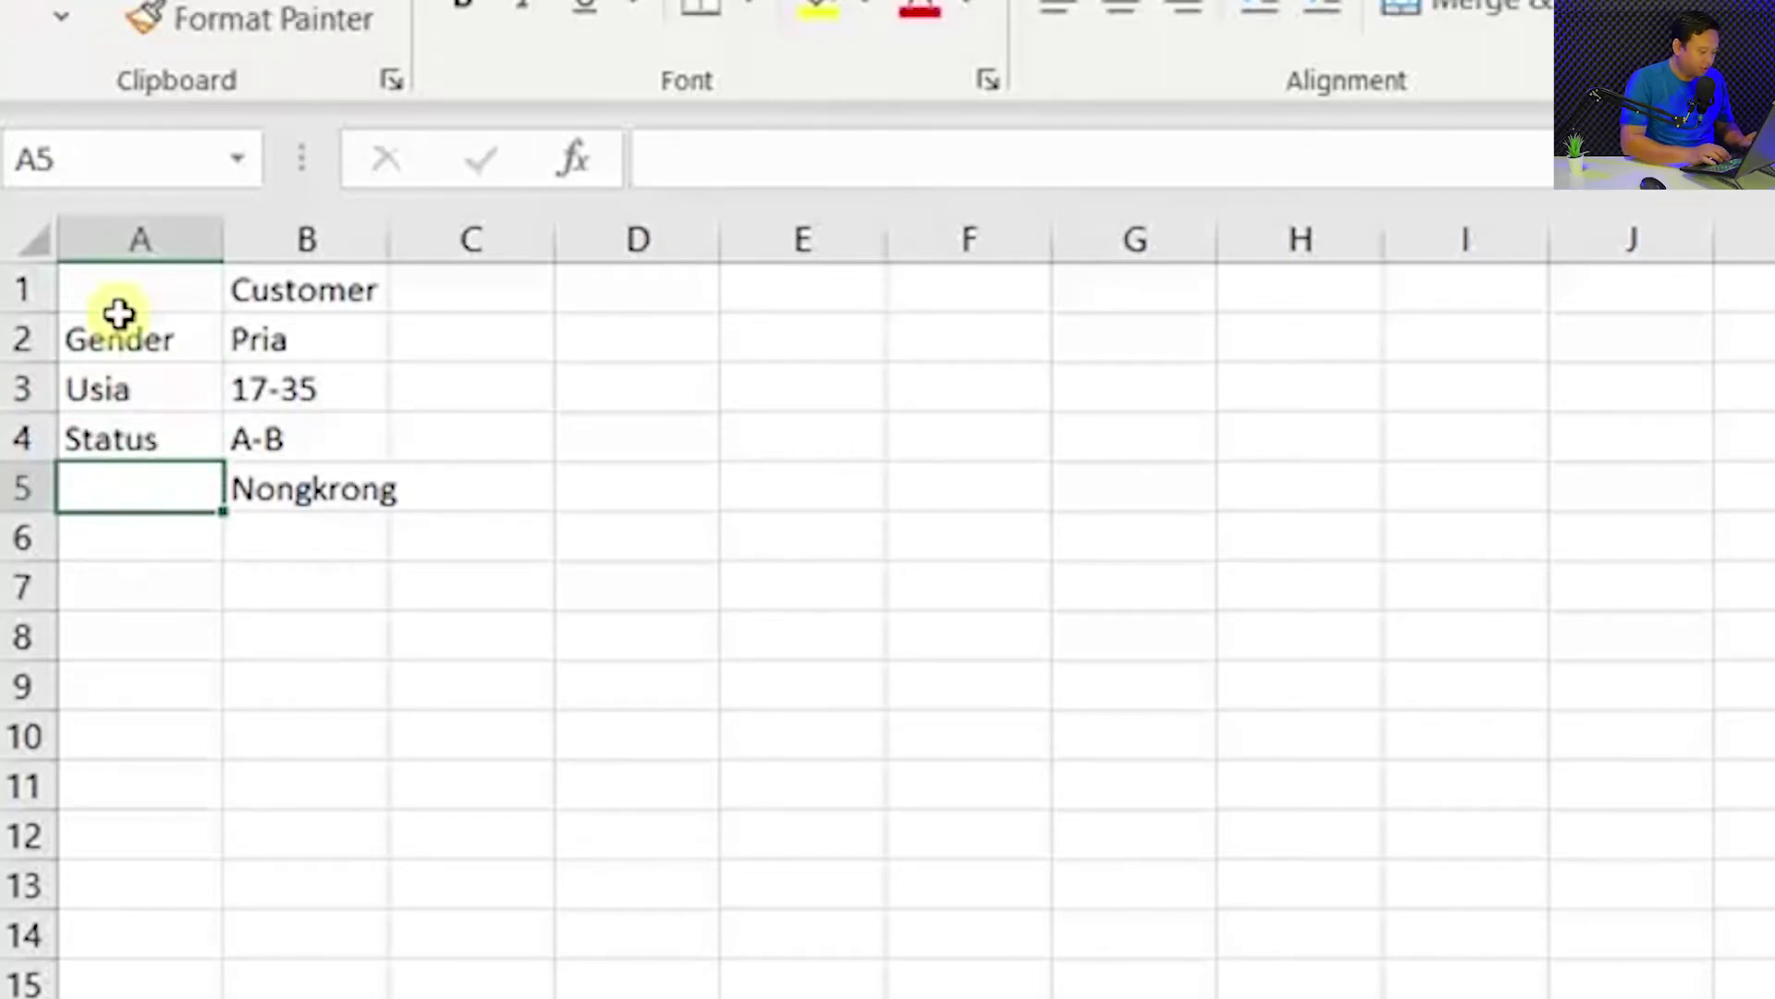
text(Habit)
key(Return)
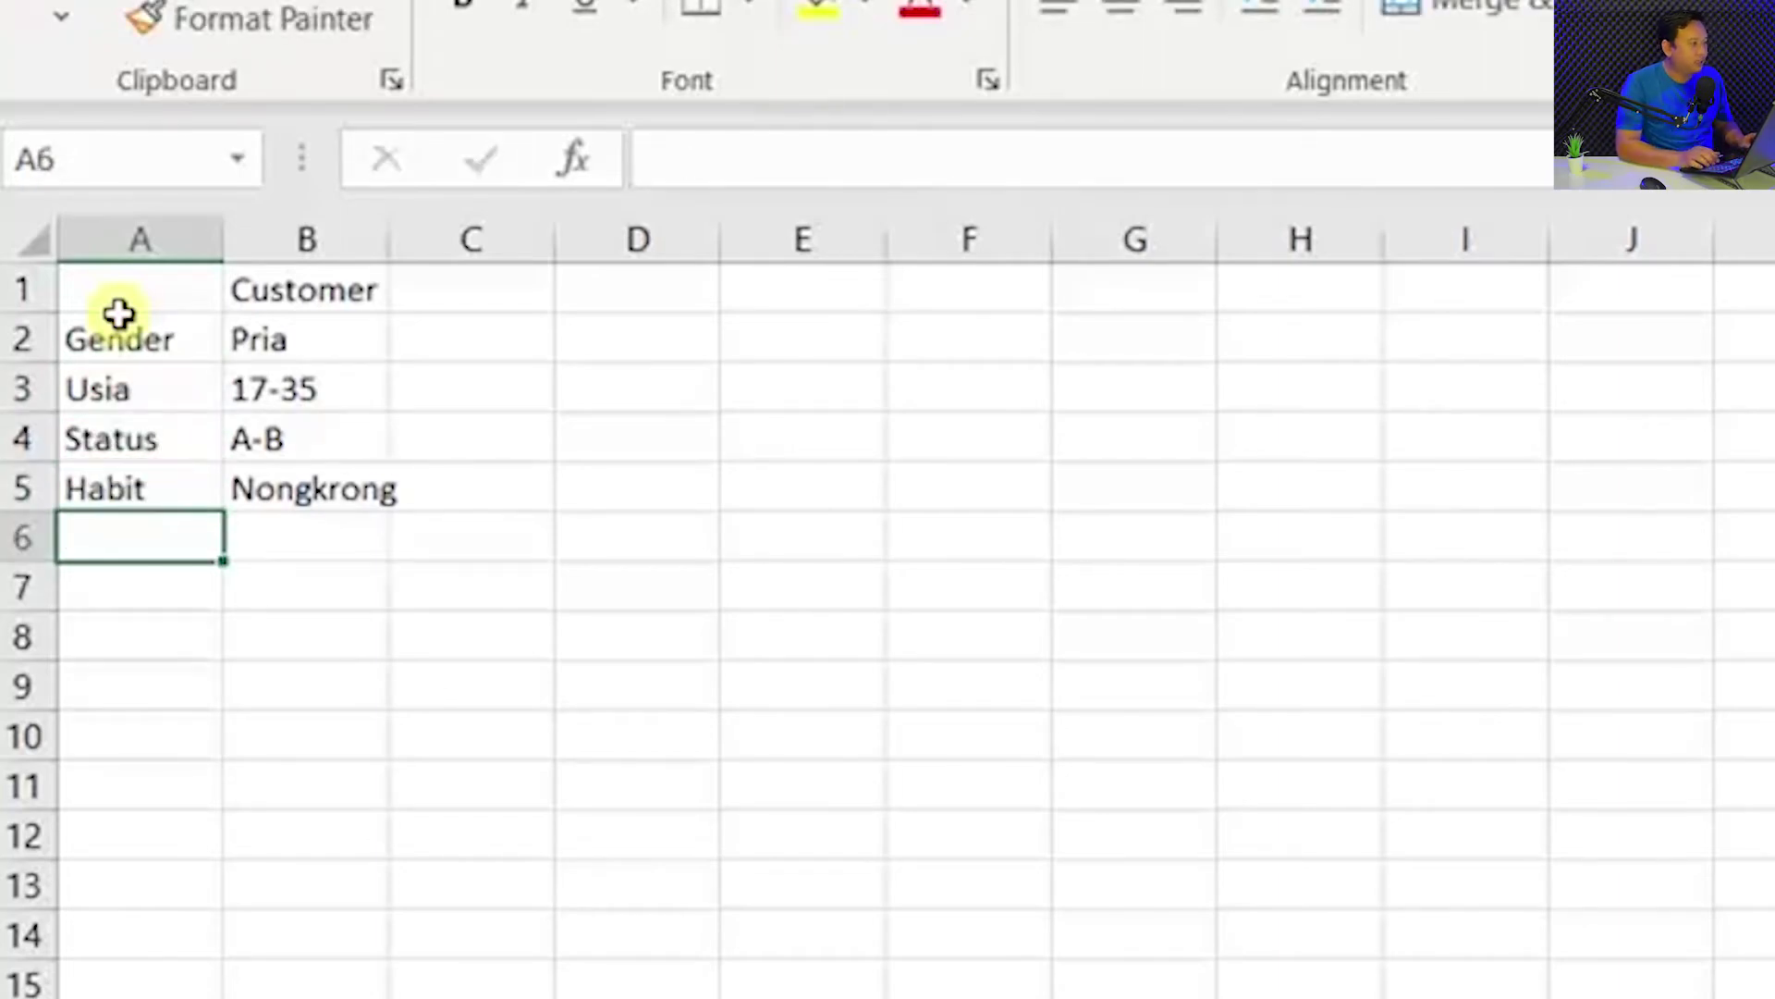
Extend the label in A4 to "Status ekonomi" and autofit the width of column A.
key(Up)
key(Up)
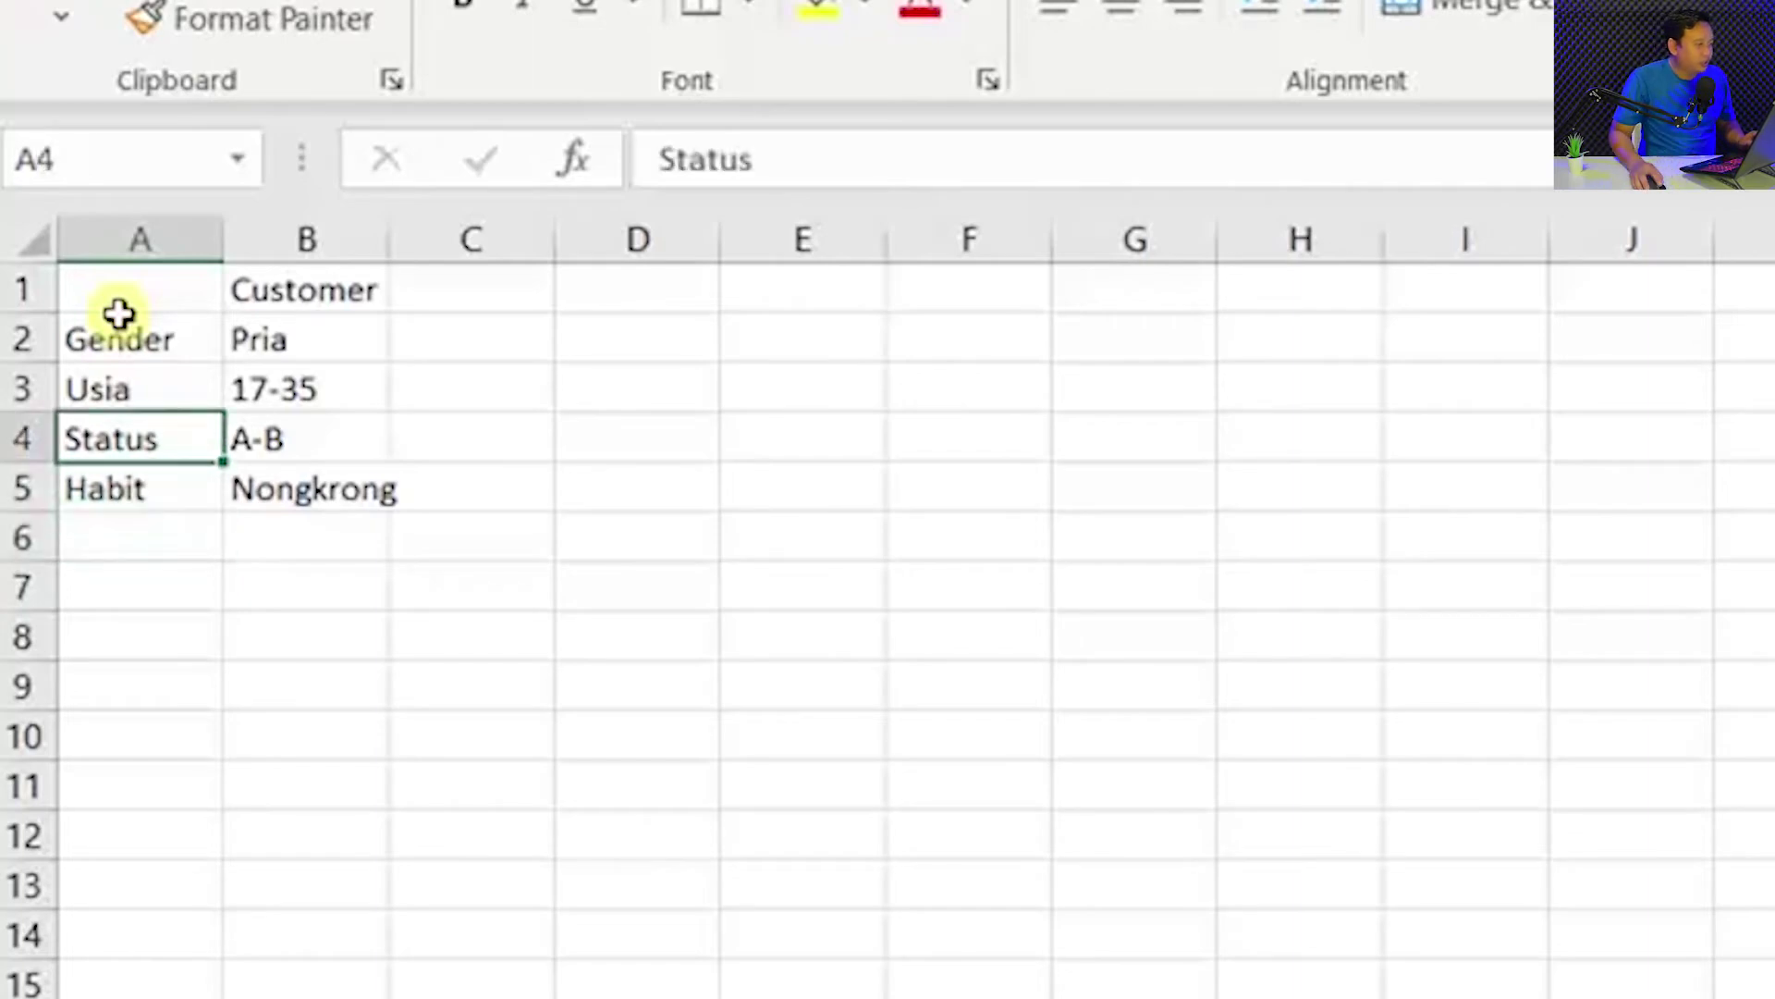
click(921, 165)
text(ekonomi\\)
key(BackSpace)
key(BackSpace)
key(Return)
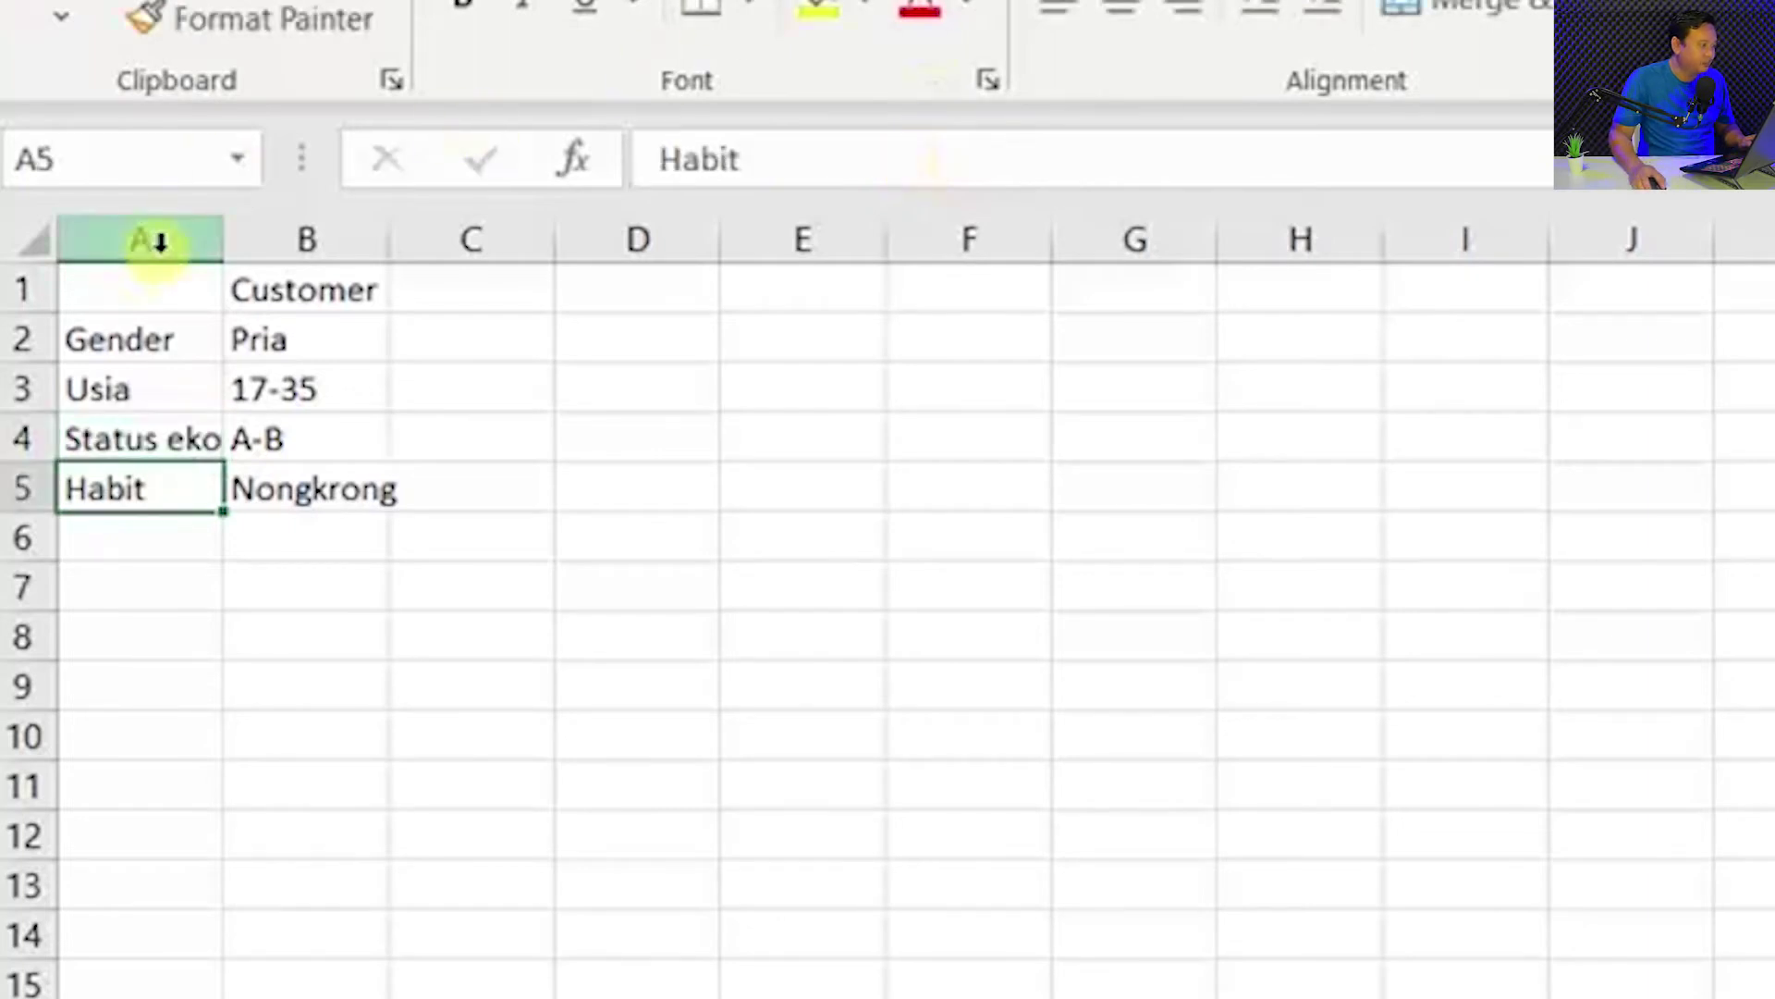
double_click(223, 243)
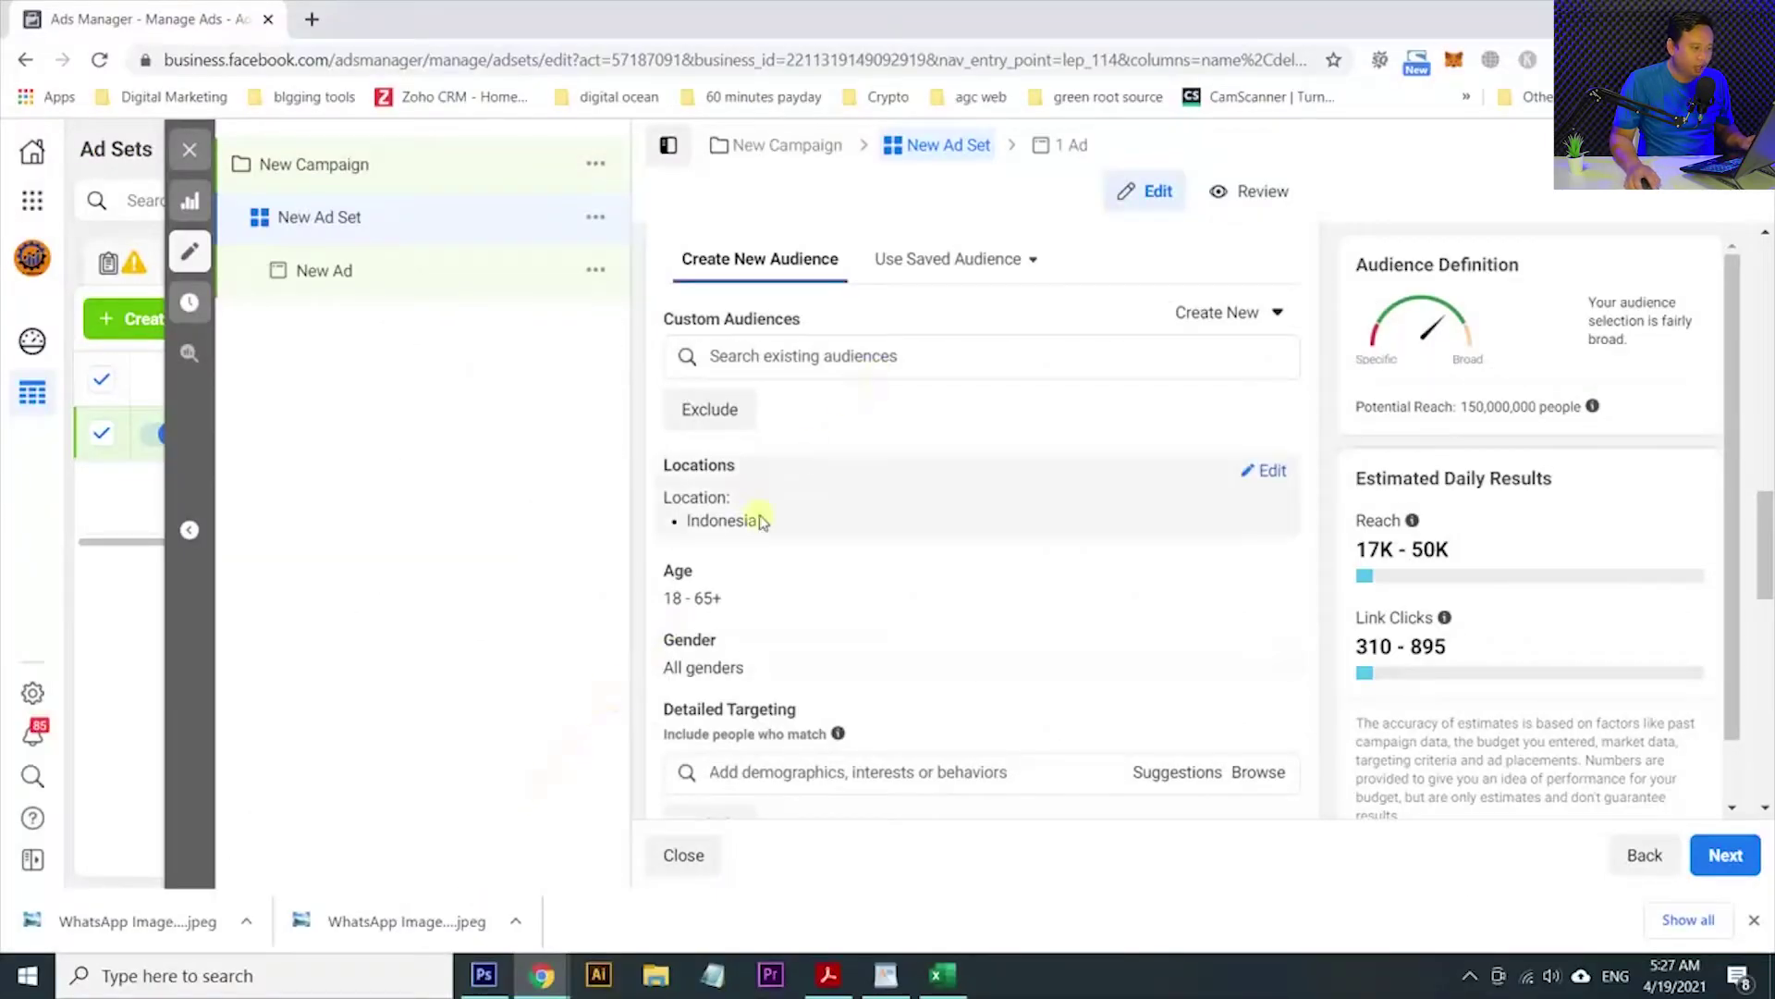
Search the ad set's audience locations in Ads Manager for "sektor 9" and include McDonald Bintaro Sektor 9.
click(1268, 471)
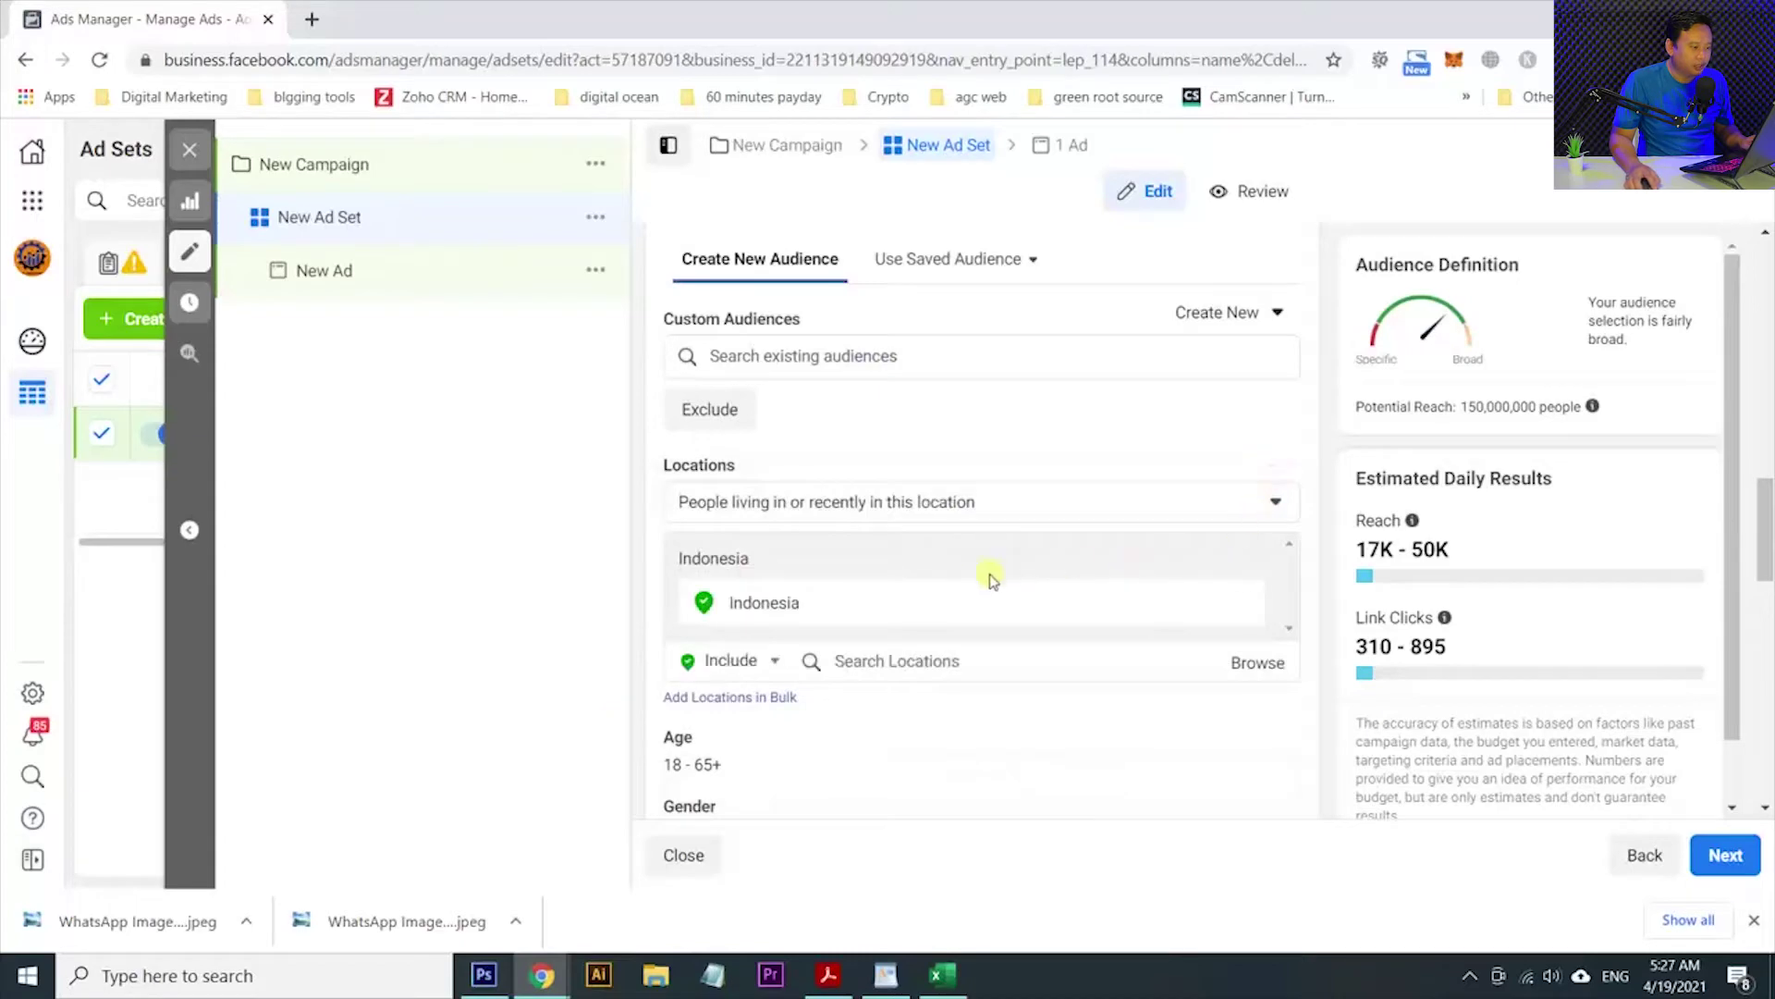
click(901, 657)
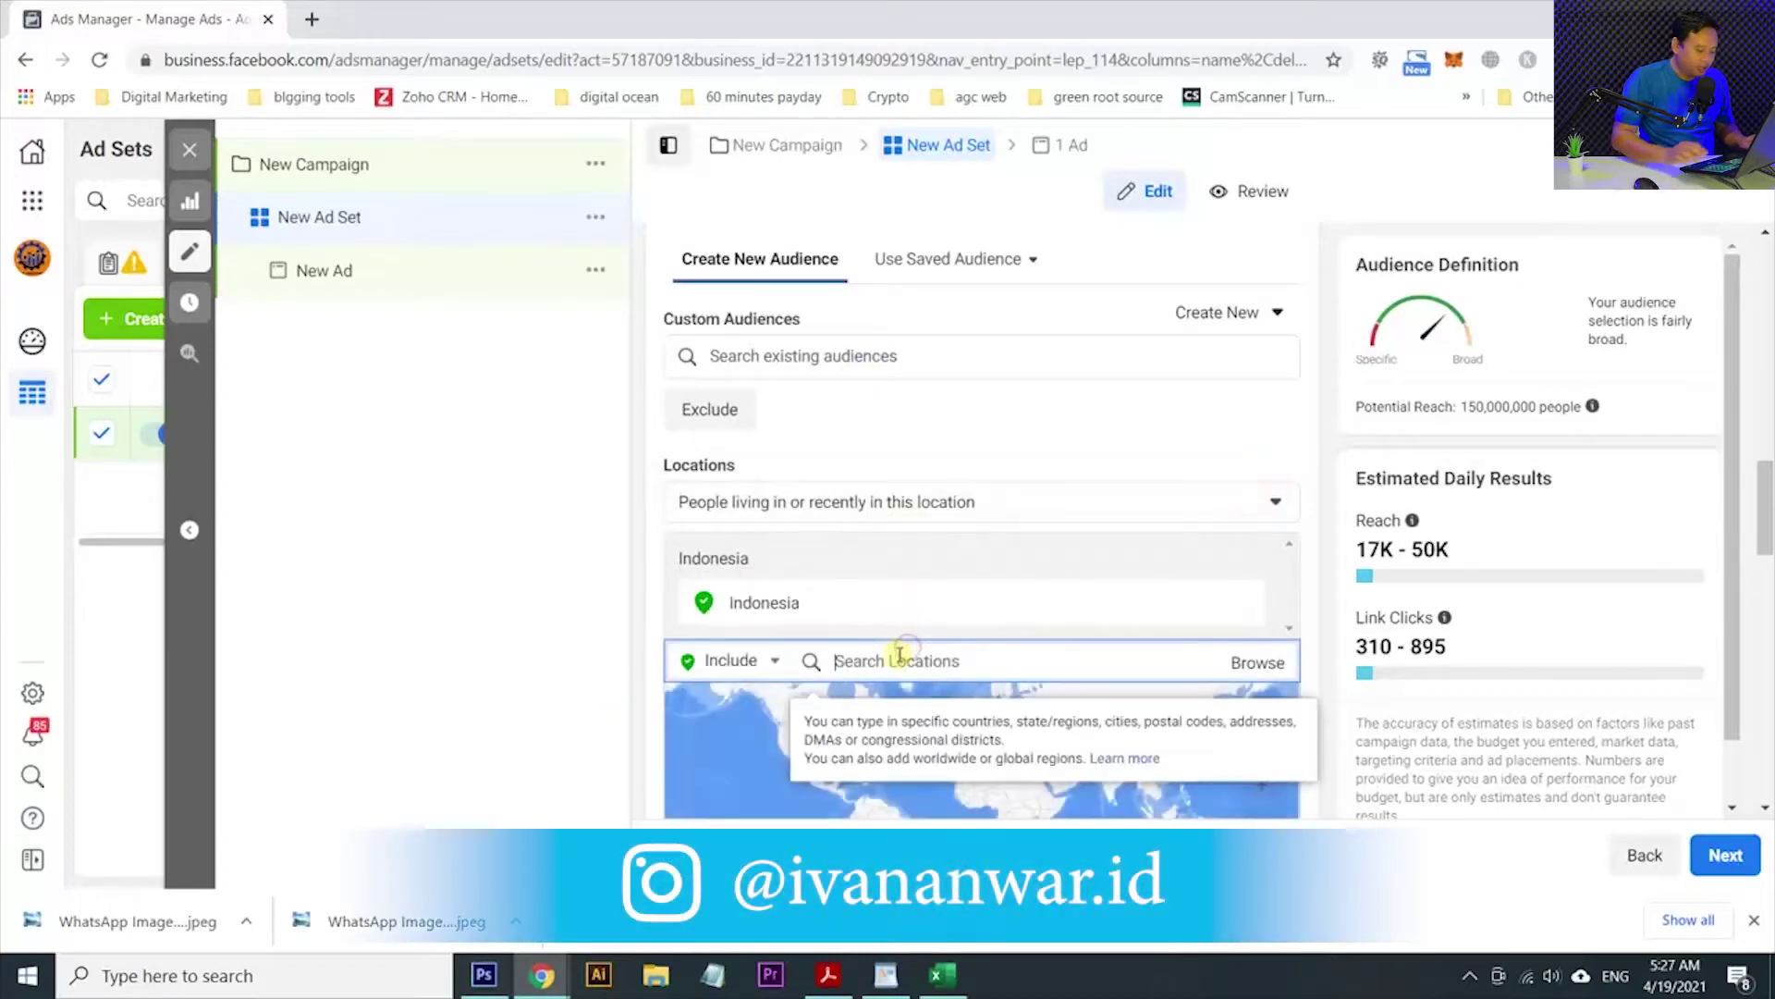
text(sekto)
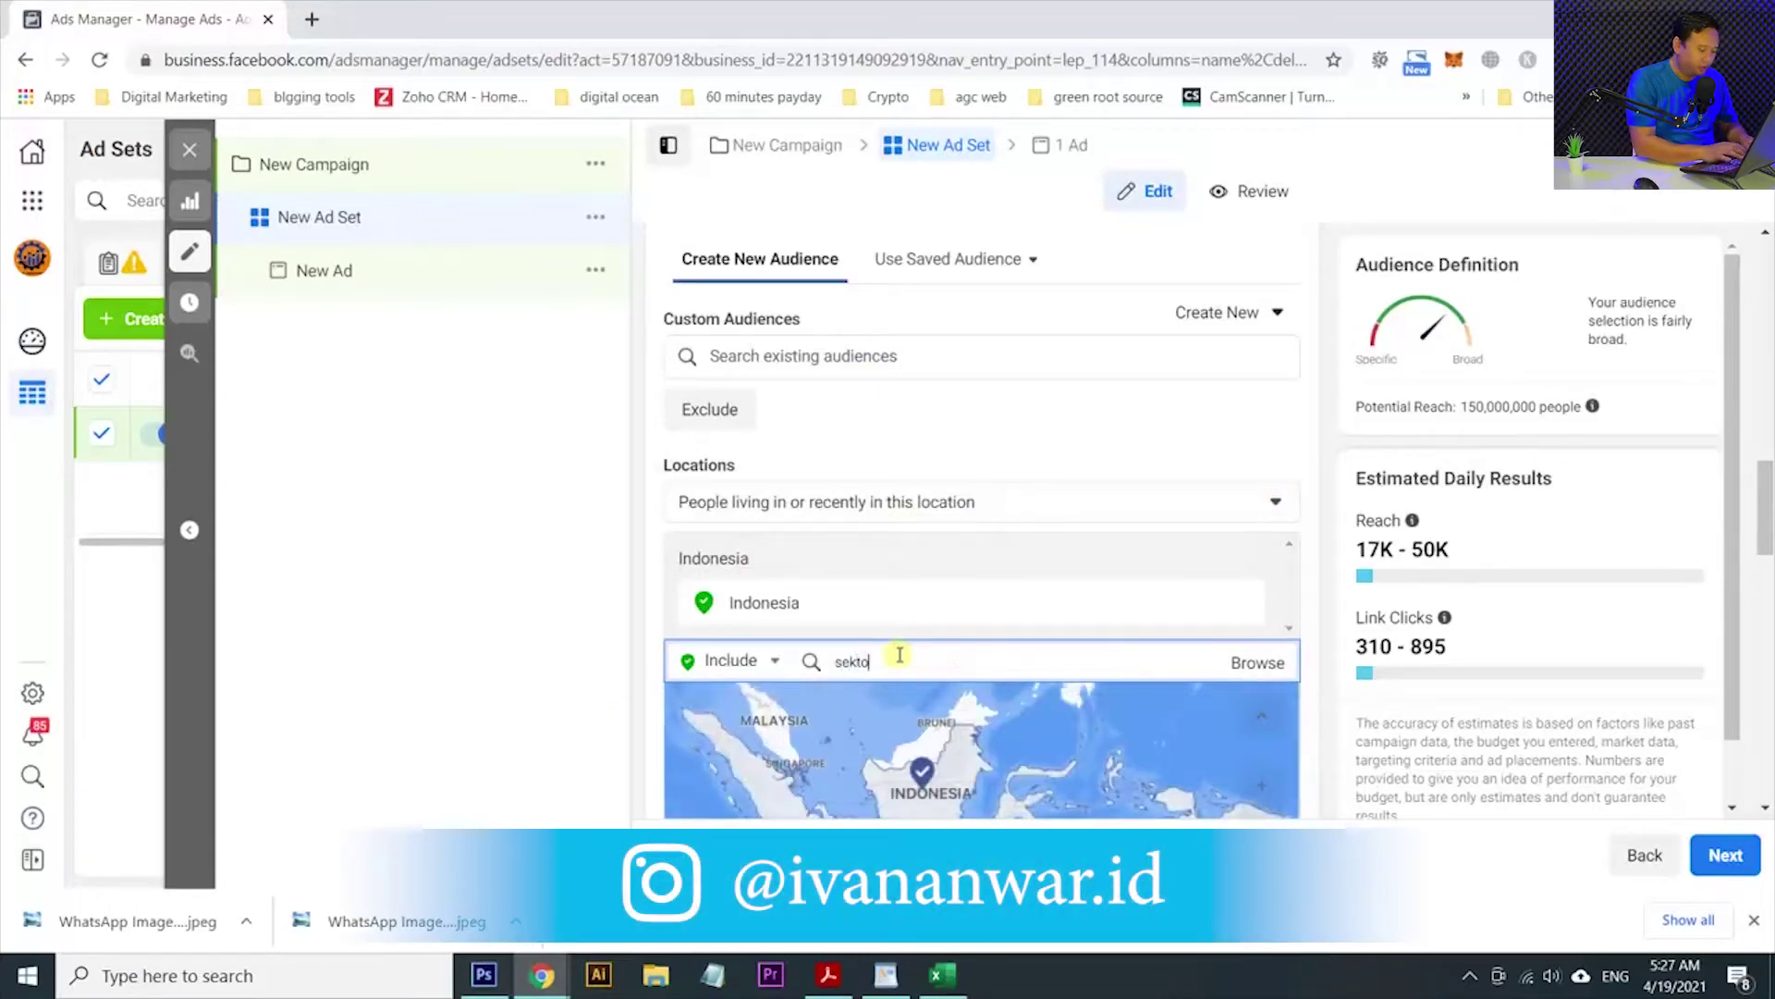
text(r 9)
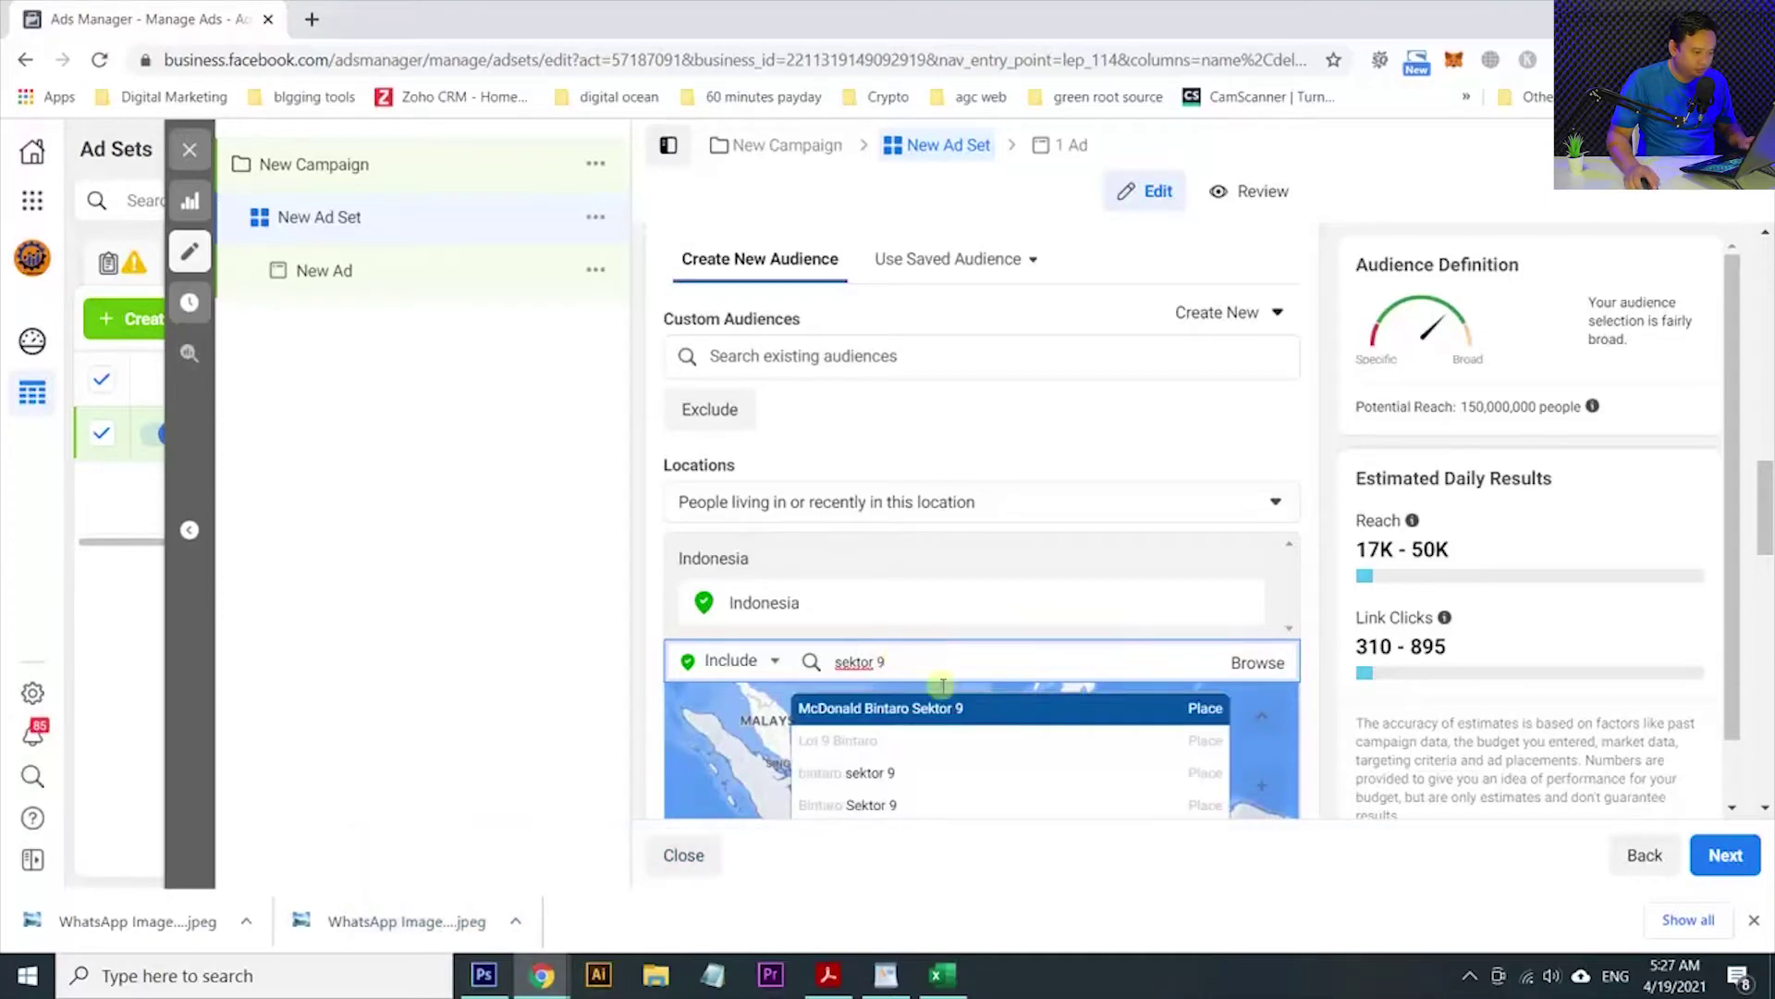
click(1040, 713)
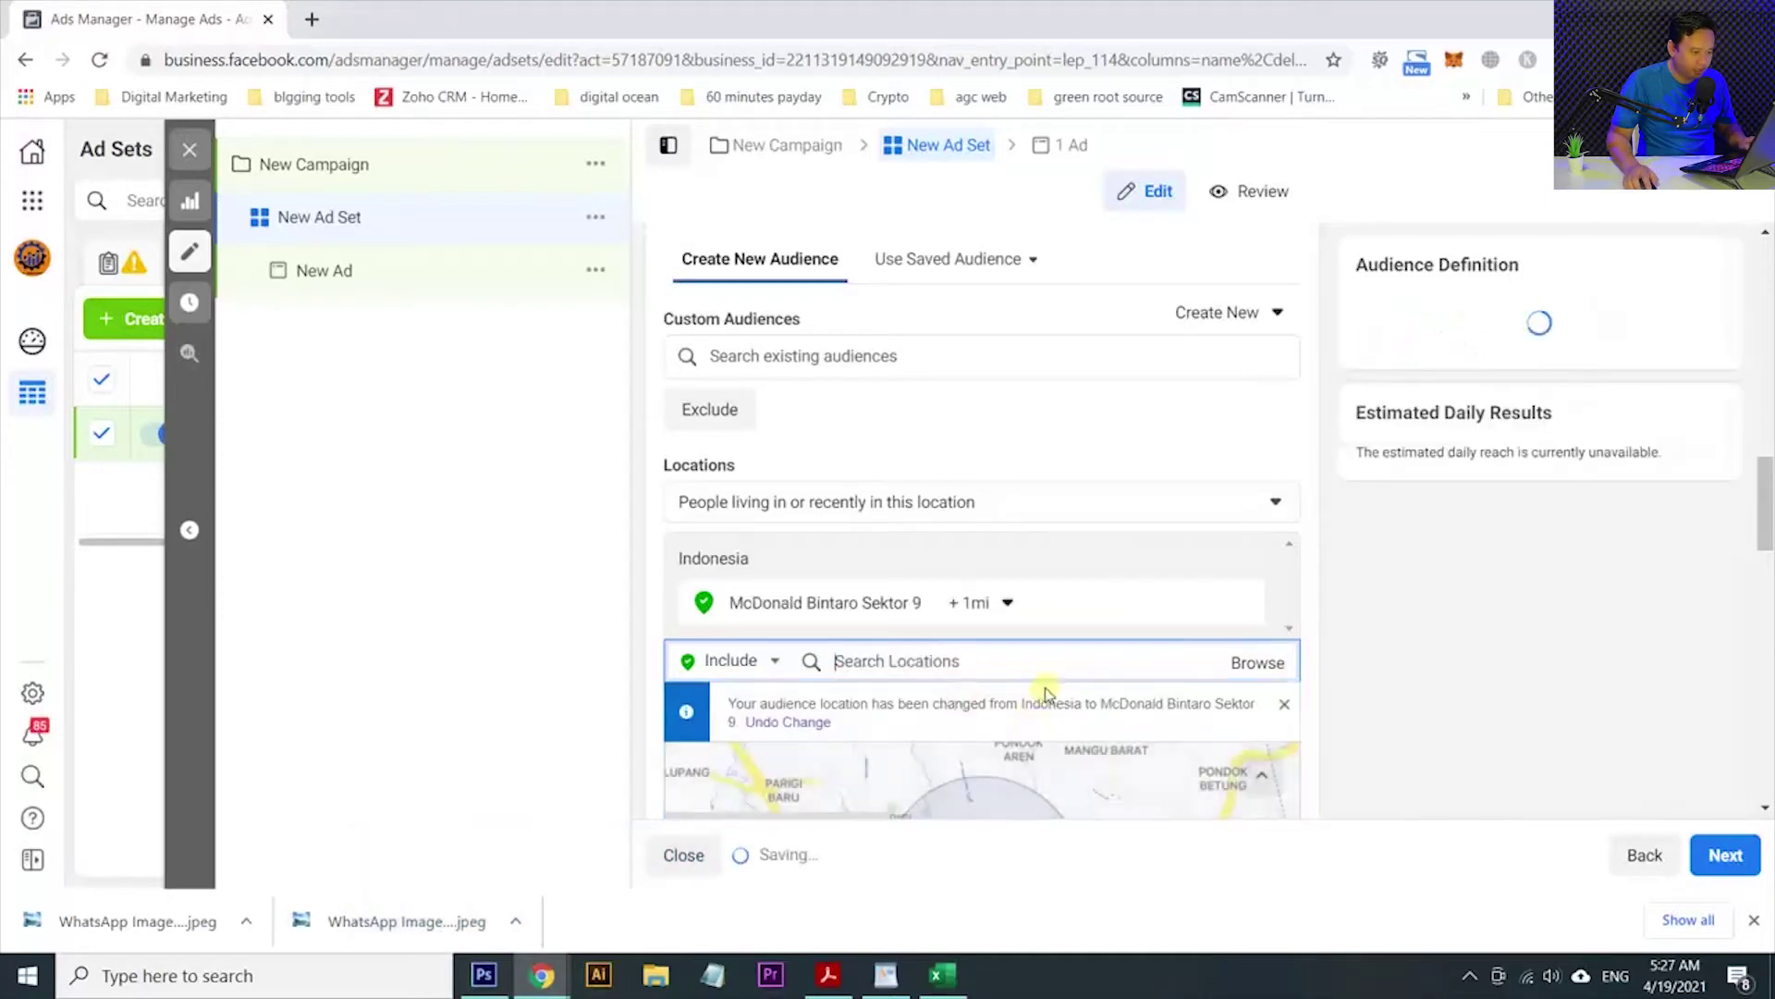
Set the targeting radius around McDonald Bintaro Sektor 9 to 2 miles.
drag(1764, 474, 1766, 501)
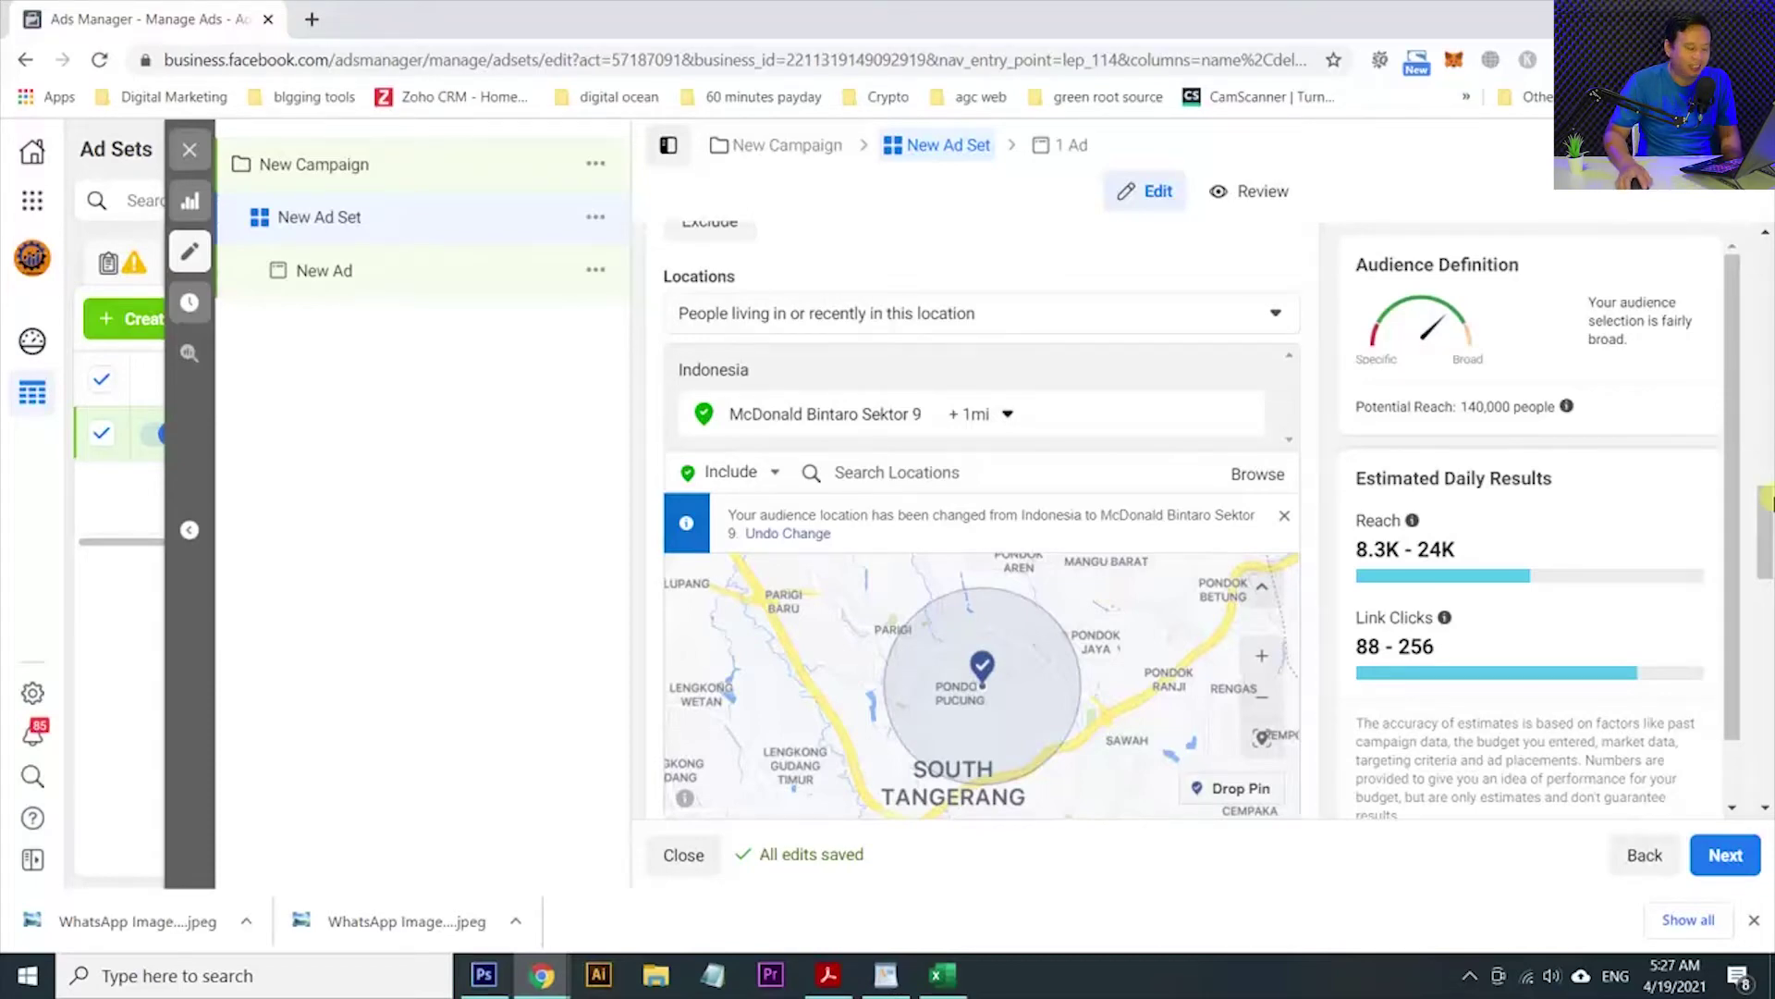
click(1007, 414)
click(1060, 487)
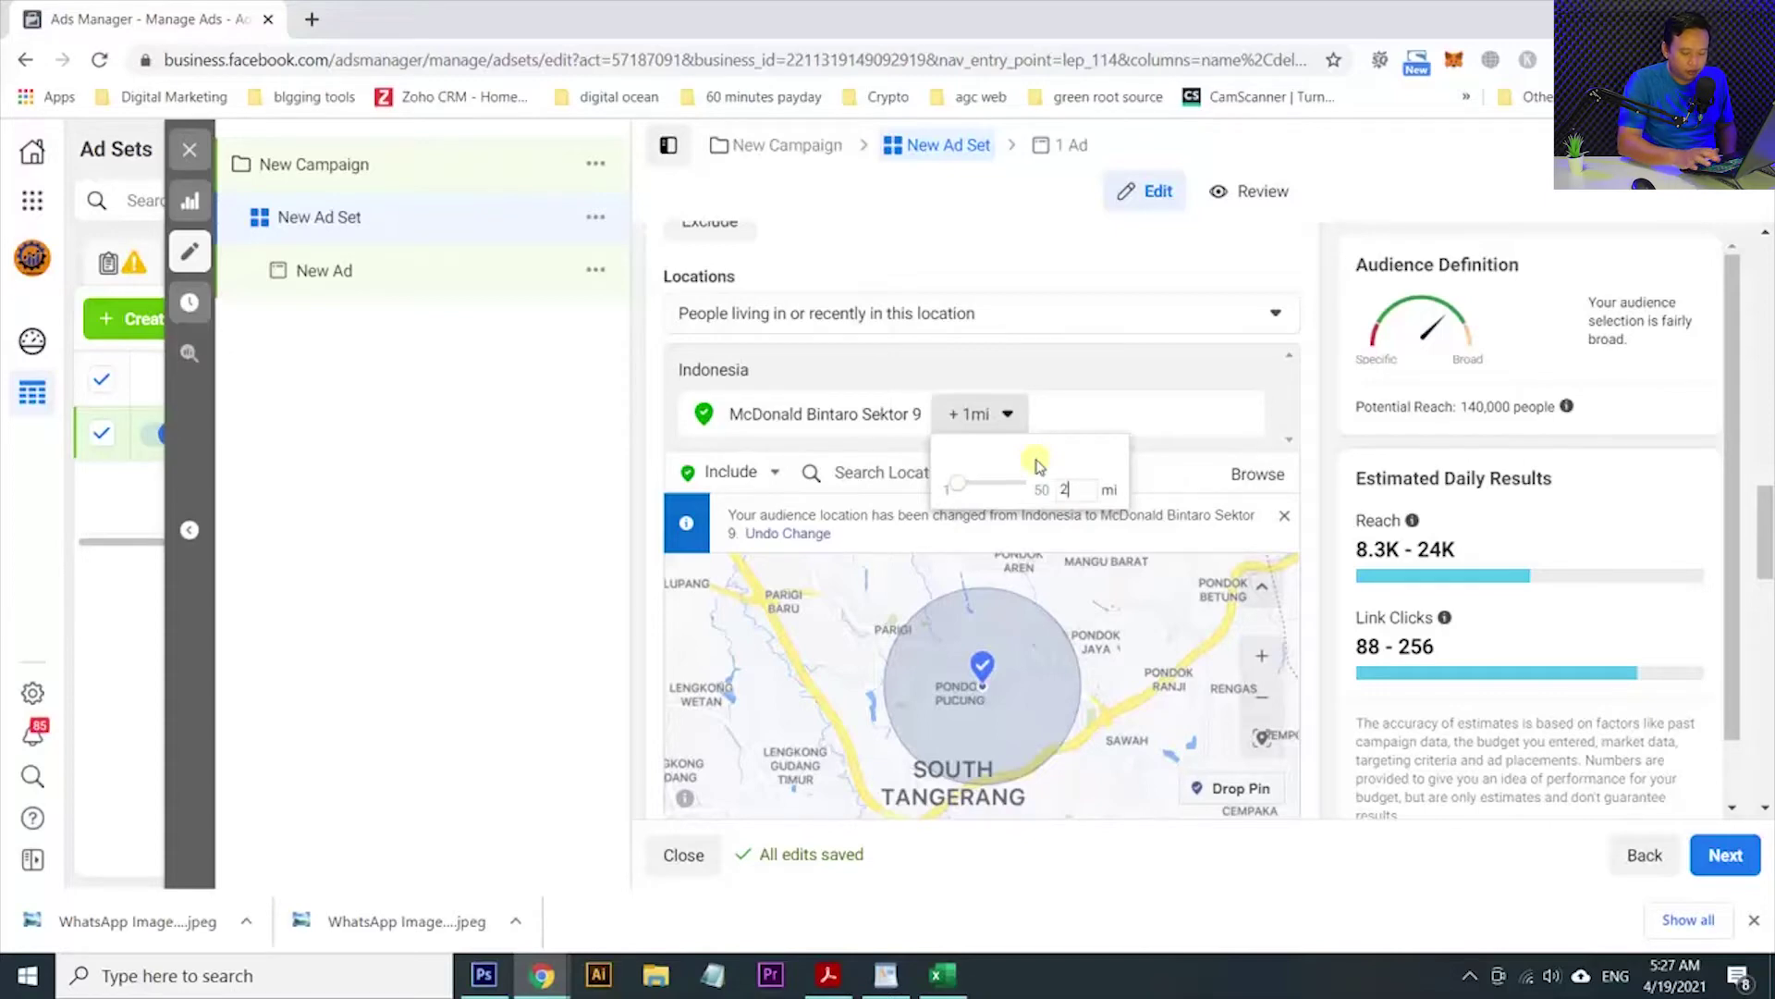
key(Return)
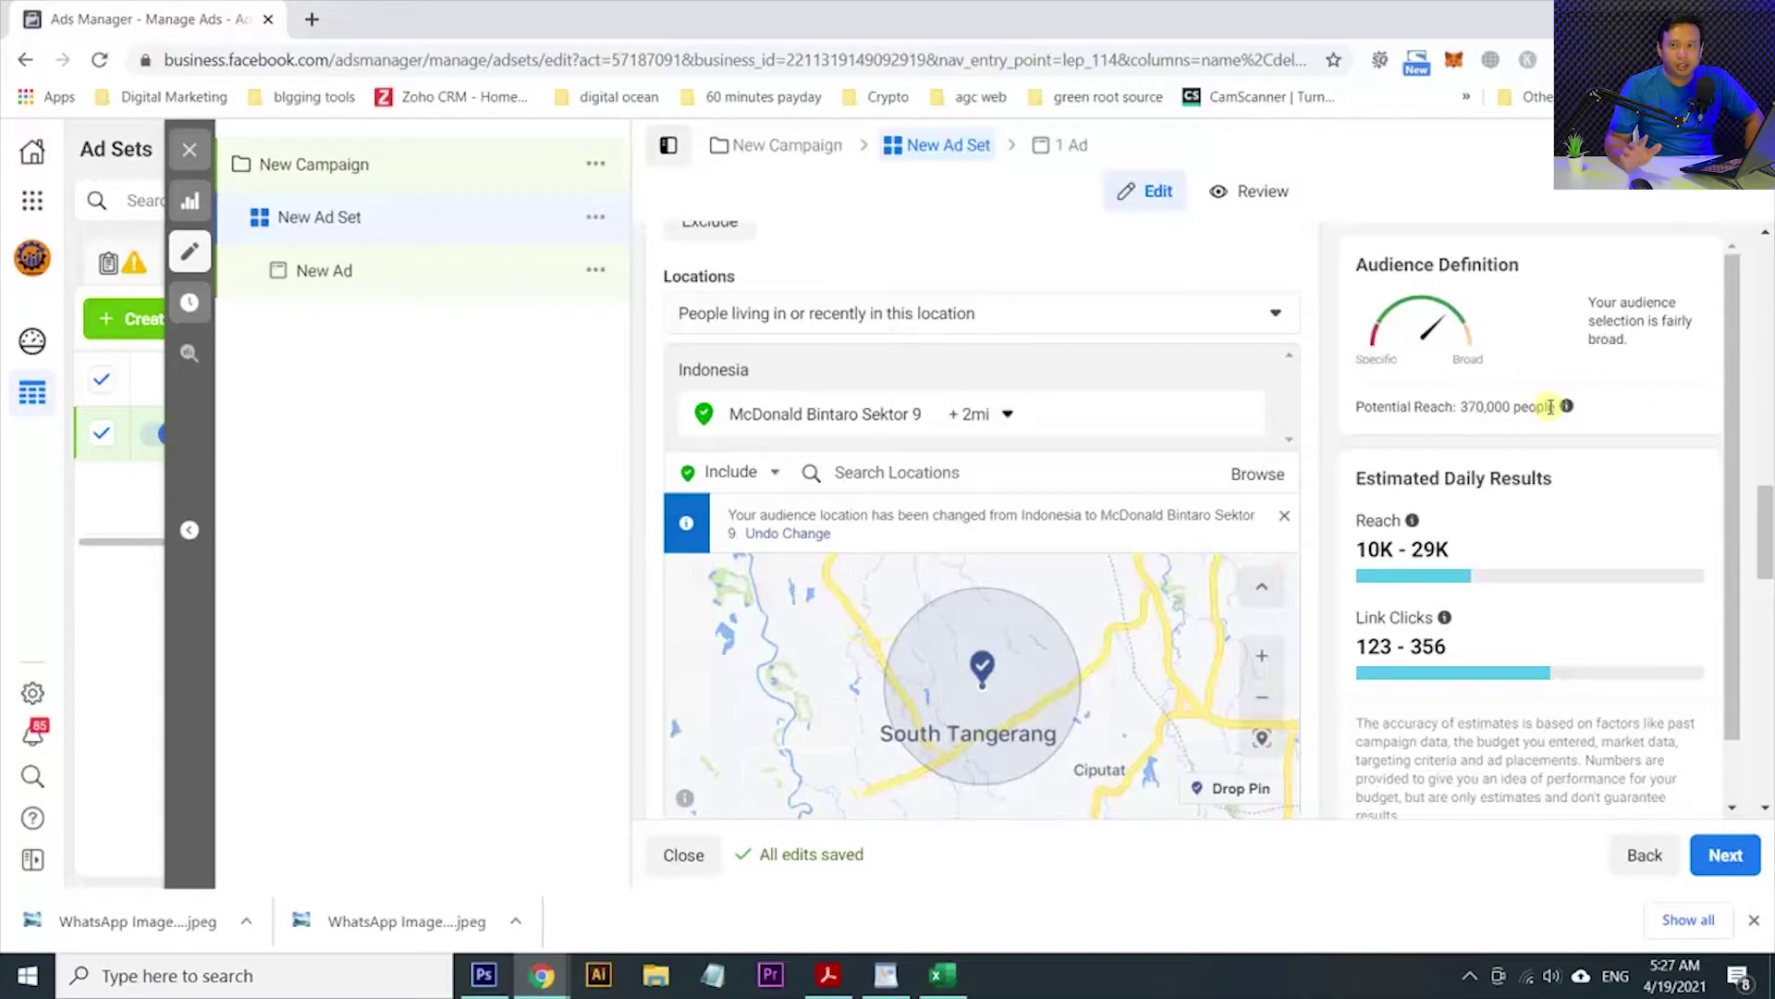
Check the Usia row in the Excel customer profile and set the audience's minimum age to 17 in Ads Manager.
scroll(1482, 513, down, 8)
scroll(1042, 523, up, 2)
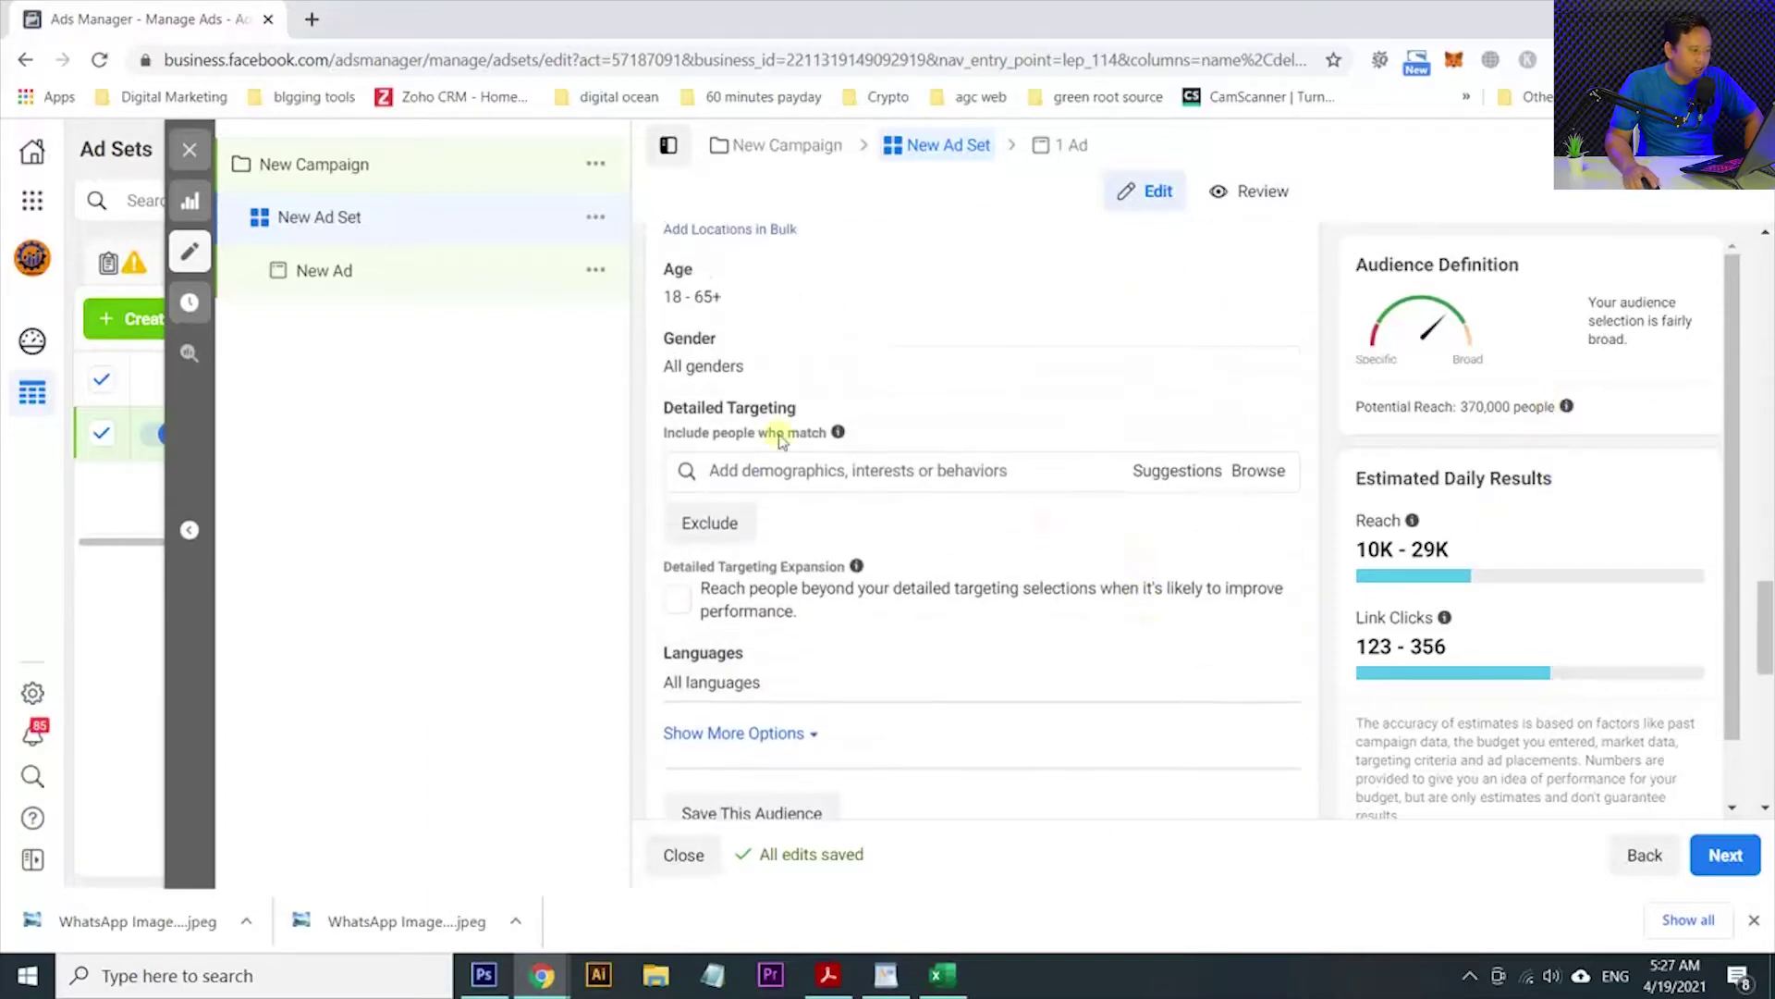
scroll(1402, 430, up, 2)
scroll(1402, 430, up, 2)
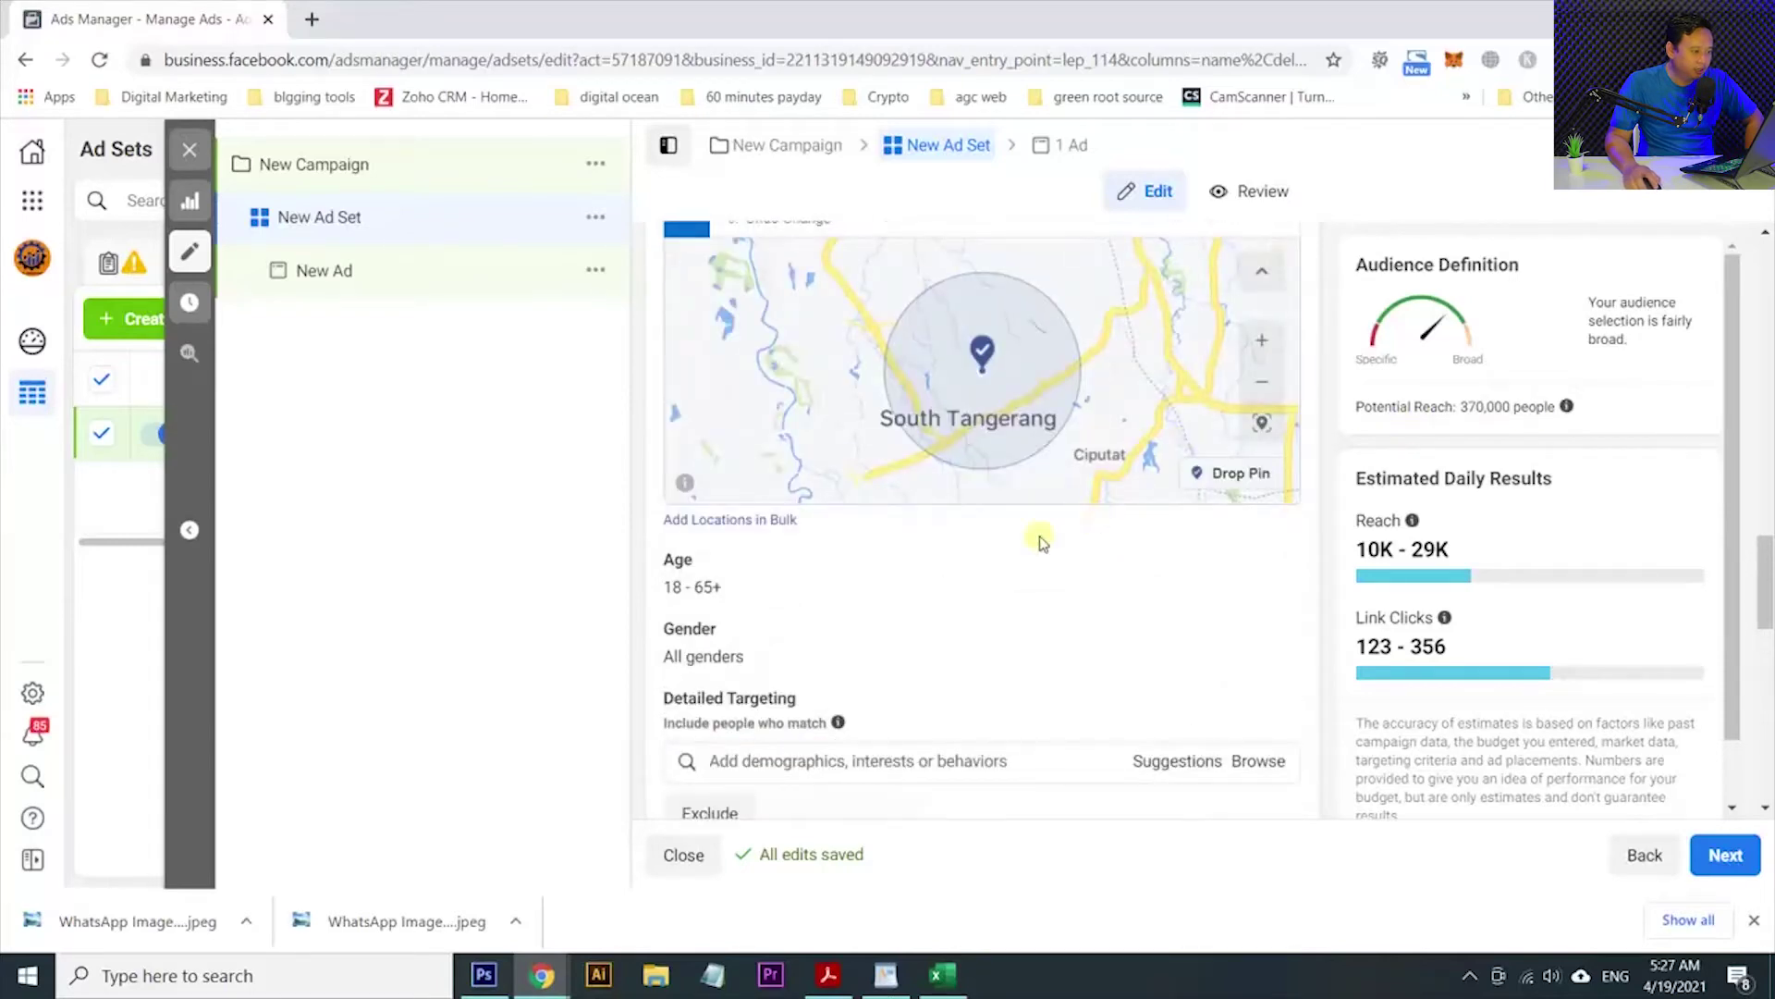
click(1272, 560)
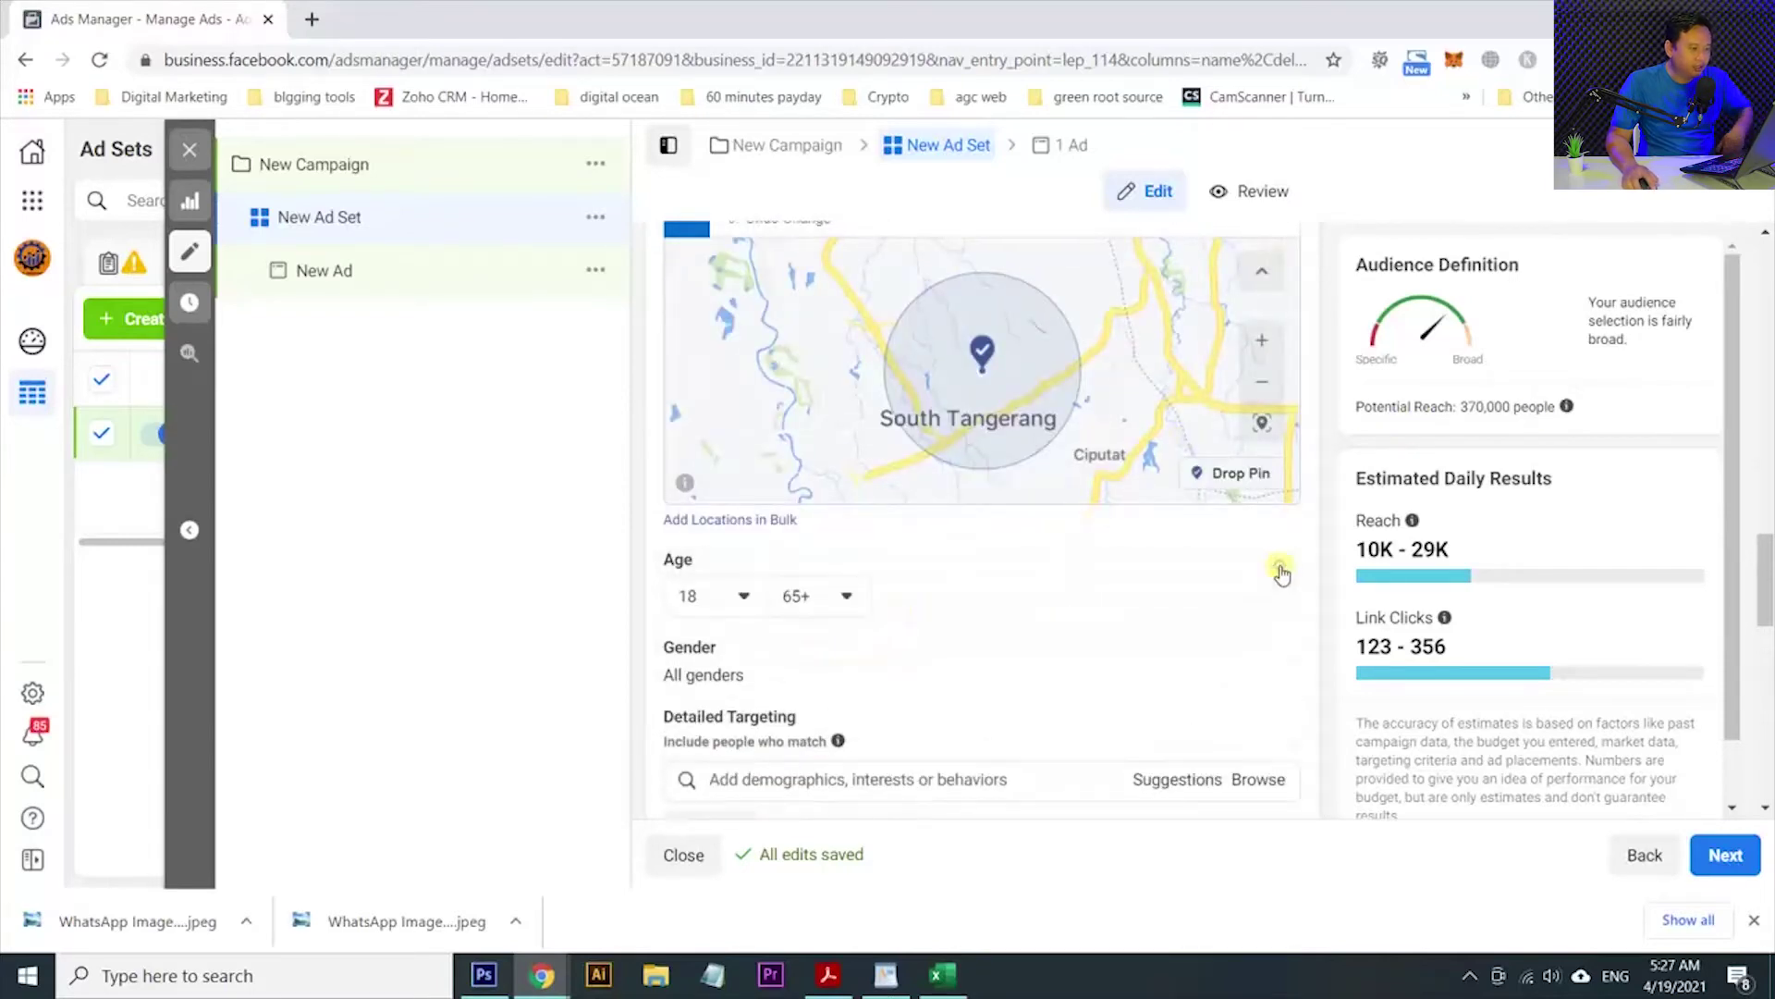
key(alt+Tab)
click(152, 308)
key(alt+Tab)
click(742, 593)
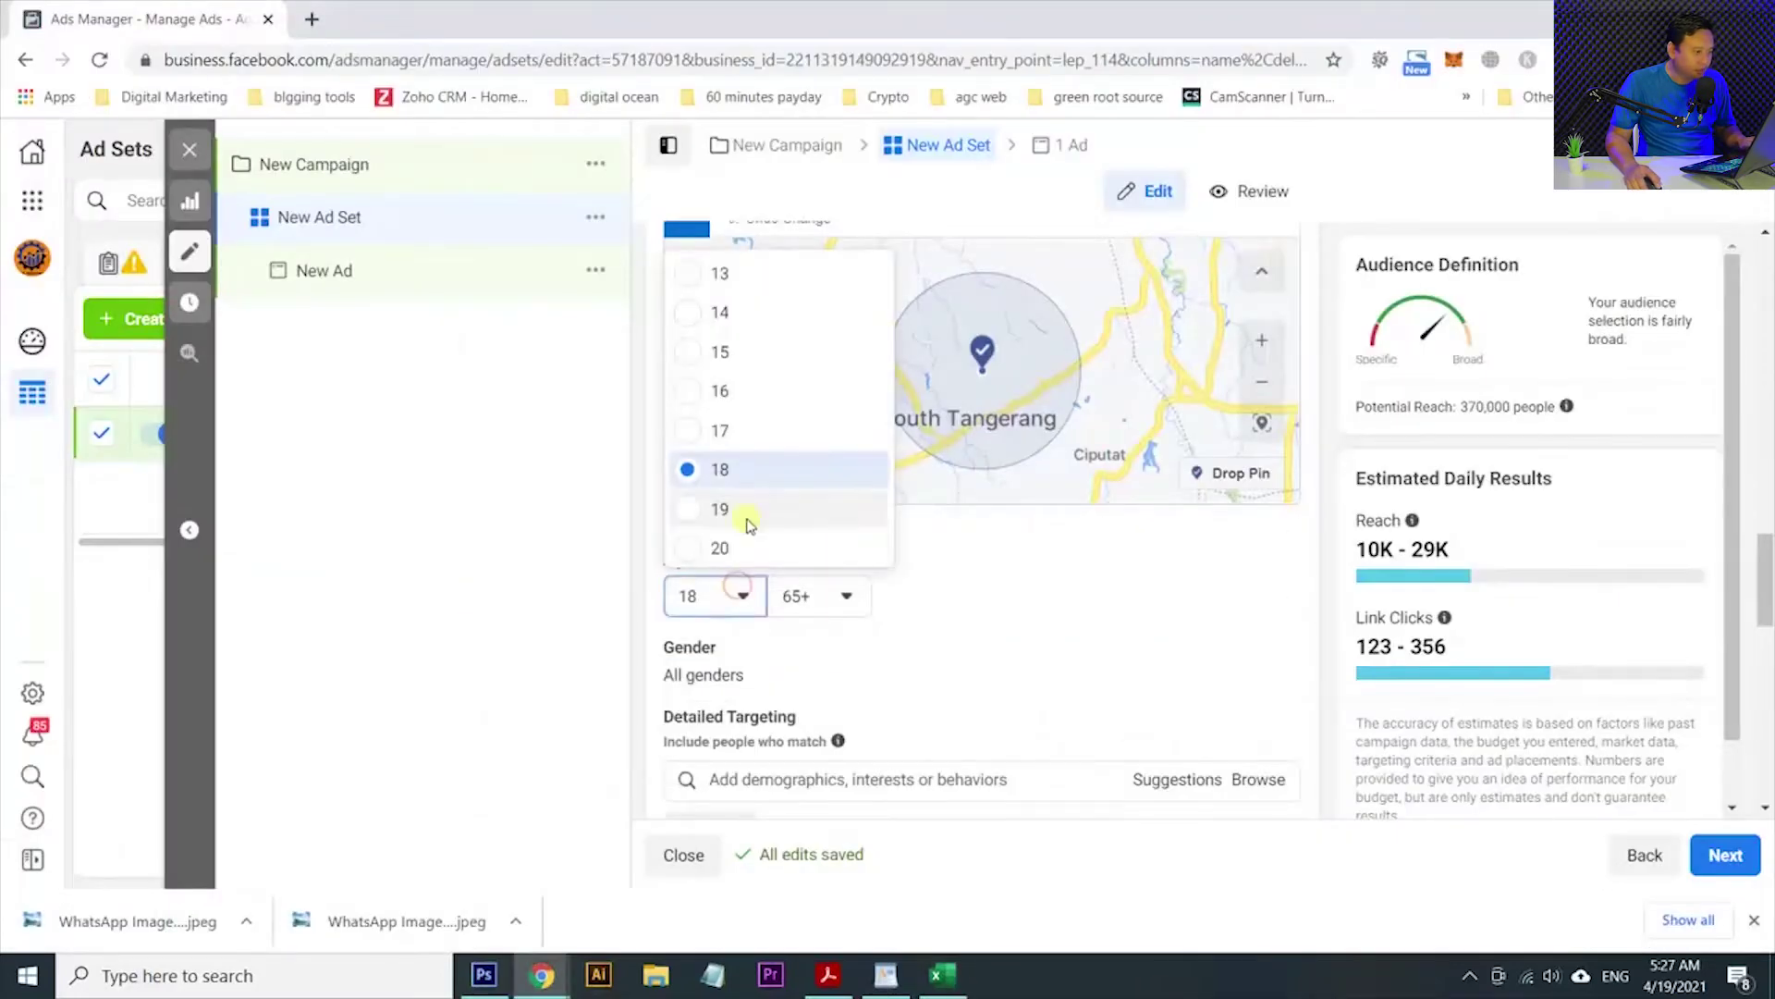
click(736, 430)
Set the audience's maximum age to 35 and restrict its gender to Men.
click(840, 597)
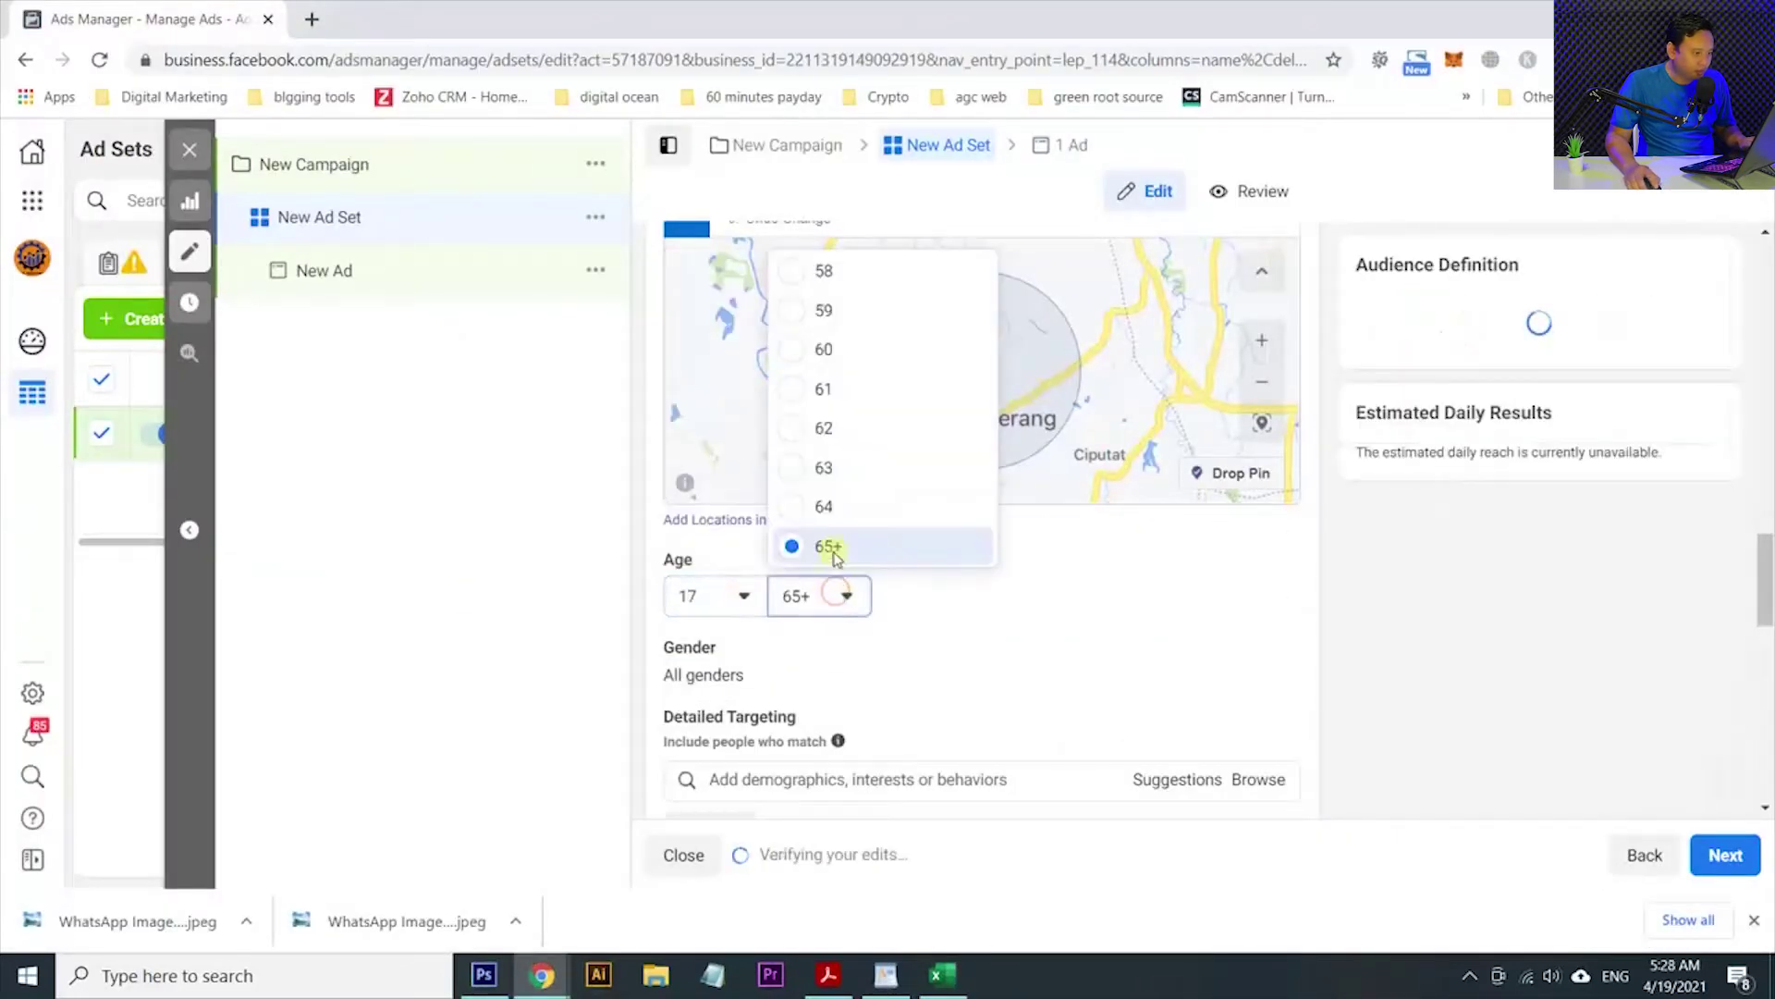
scroll(828, 465, up, 10)
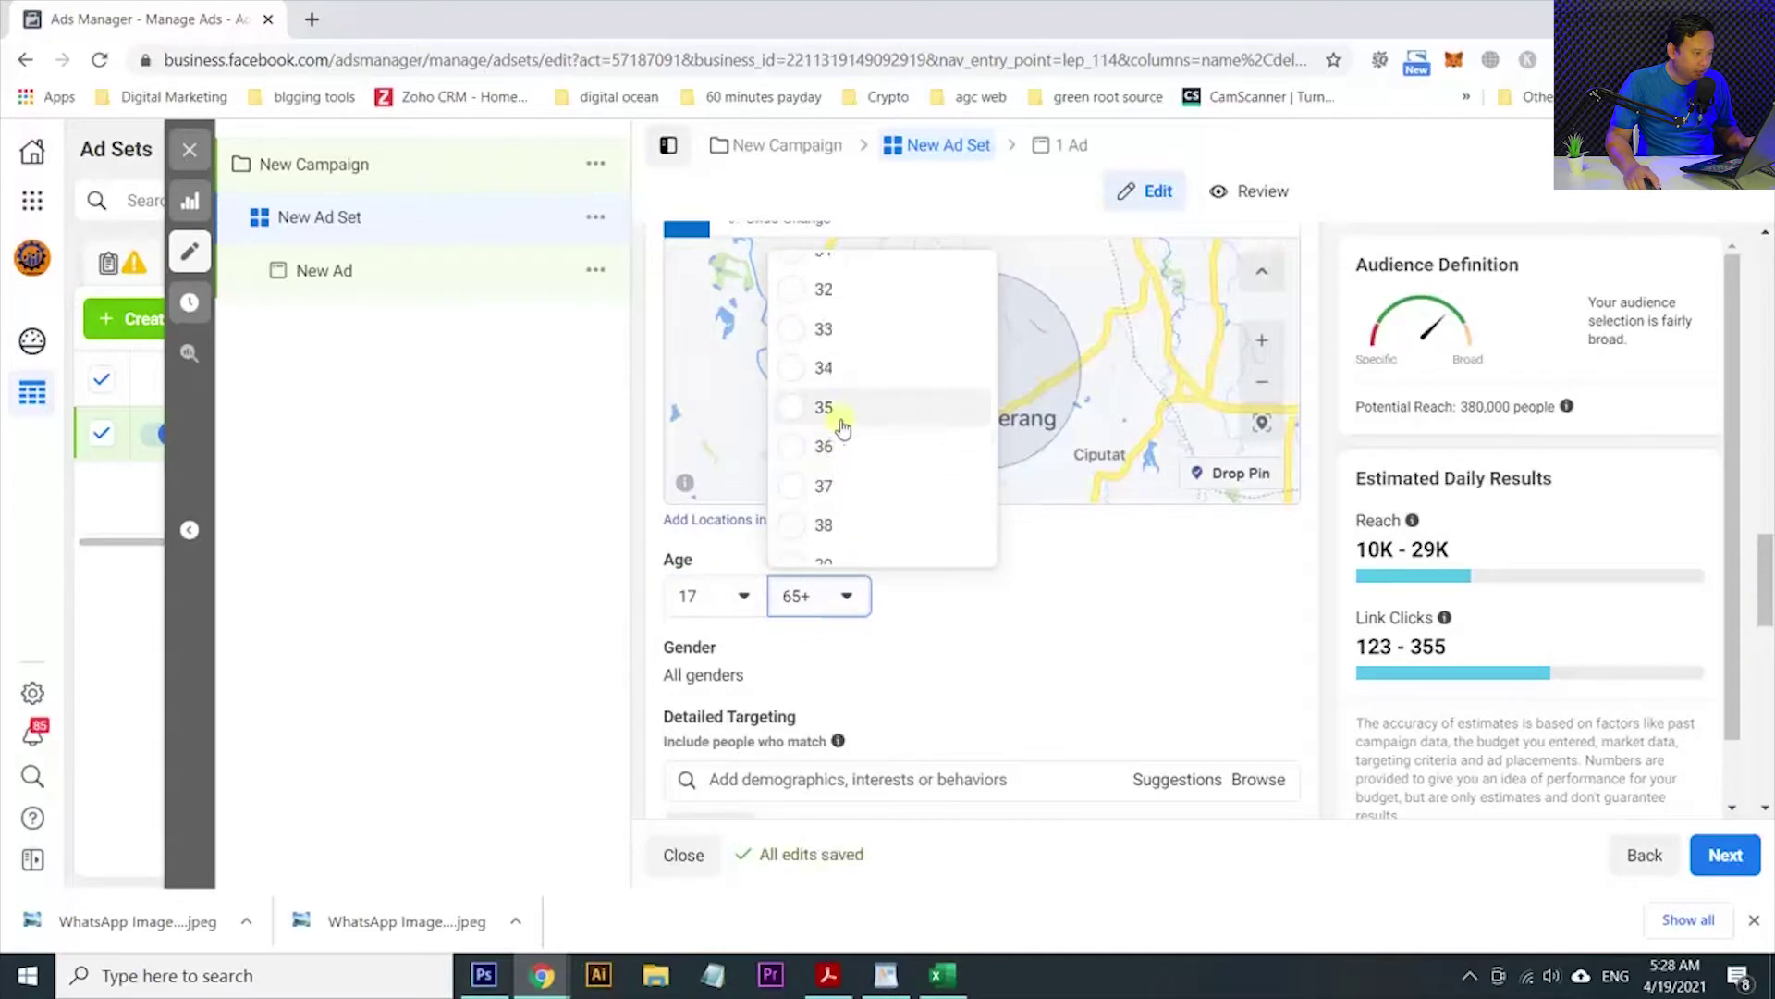
click(878, 414)
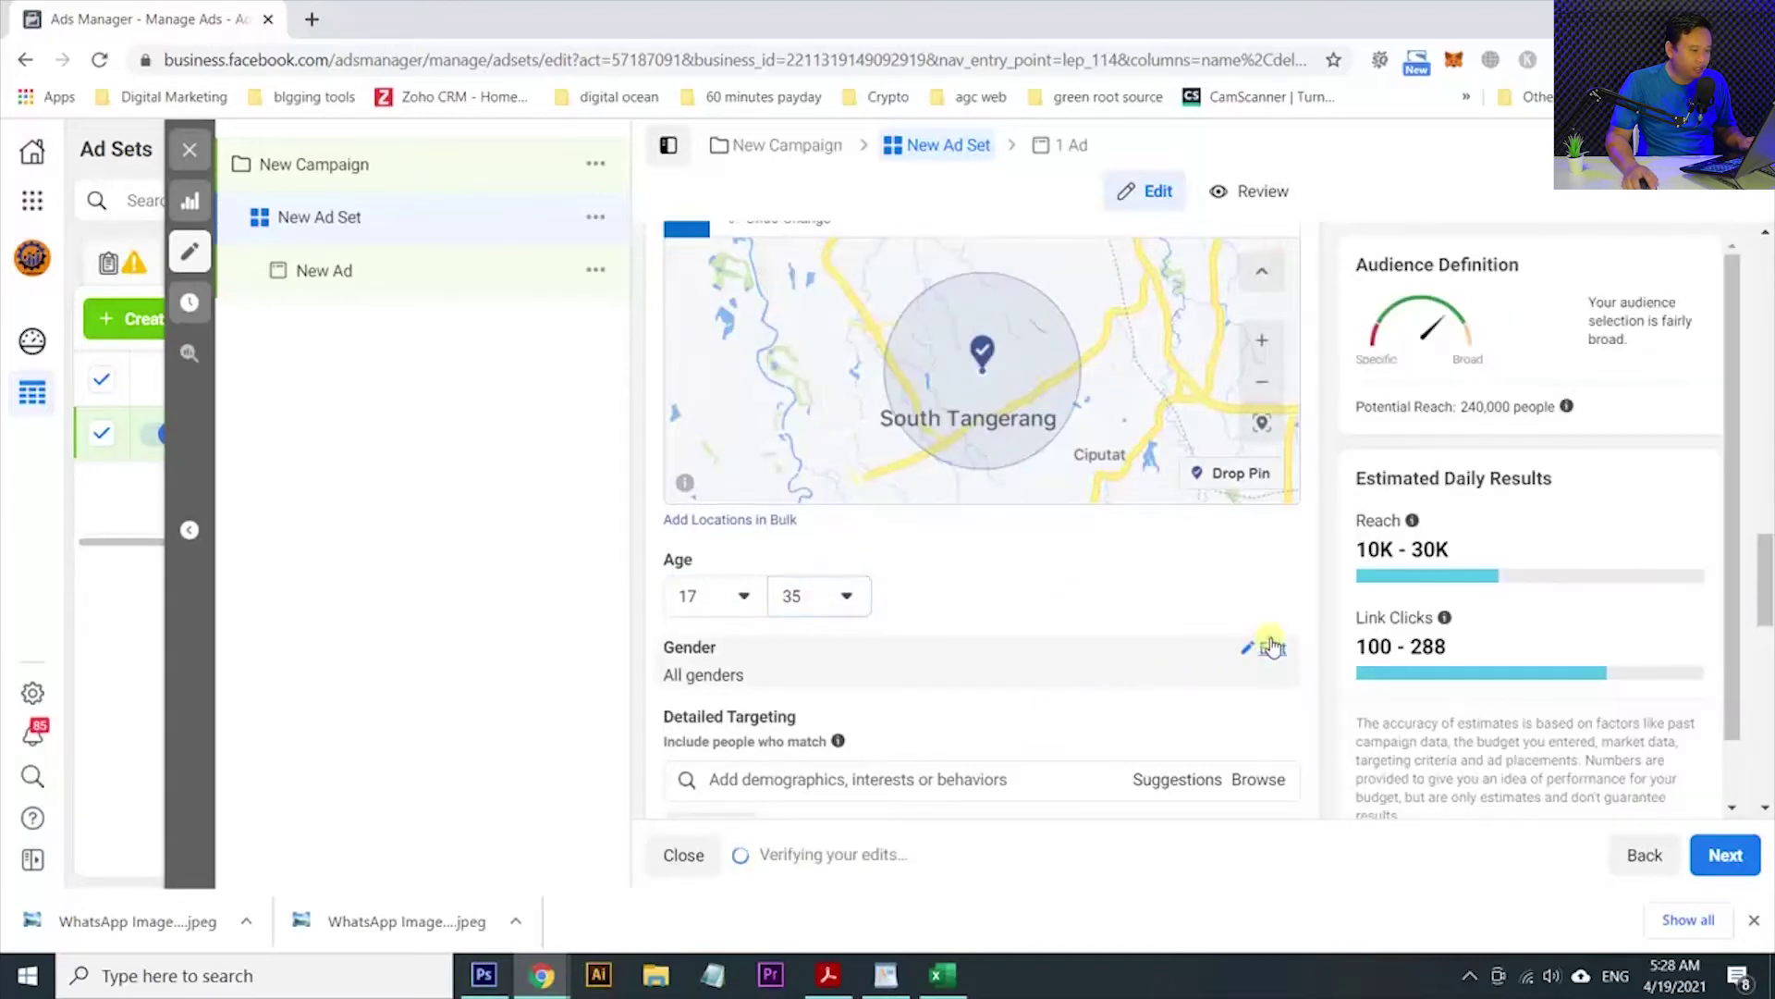
click(1267, 647)
click(765, 678)
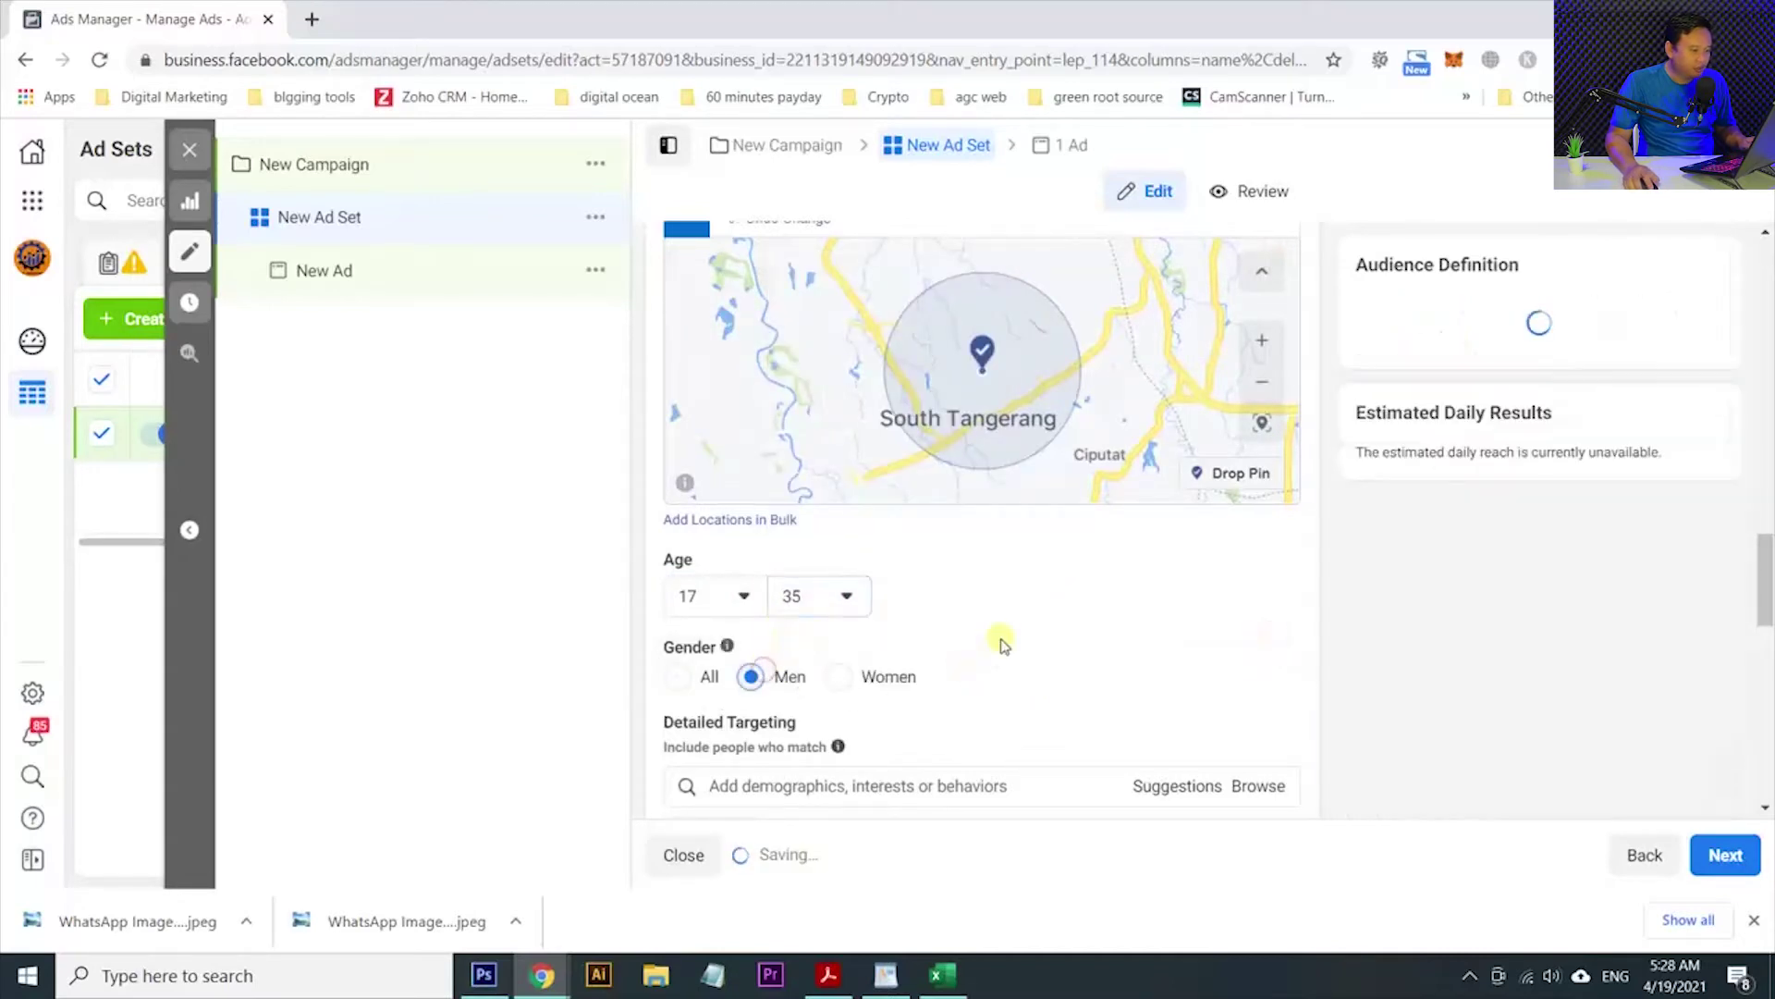
Check Status ekonomi in the Excel sheet, search detailed targeting for "high value" and add "People who prefer high-value goods in Indonesia".
scroll(1002, 641, down, 2)
key(alt+Tab)
click(185, 338)
key(alt+Tab)
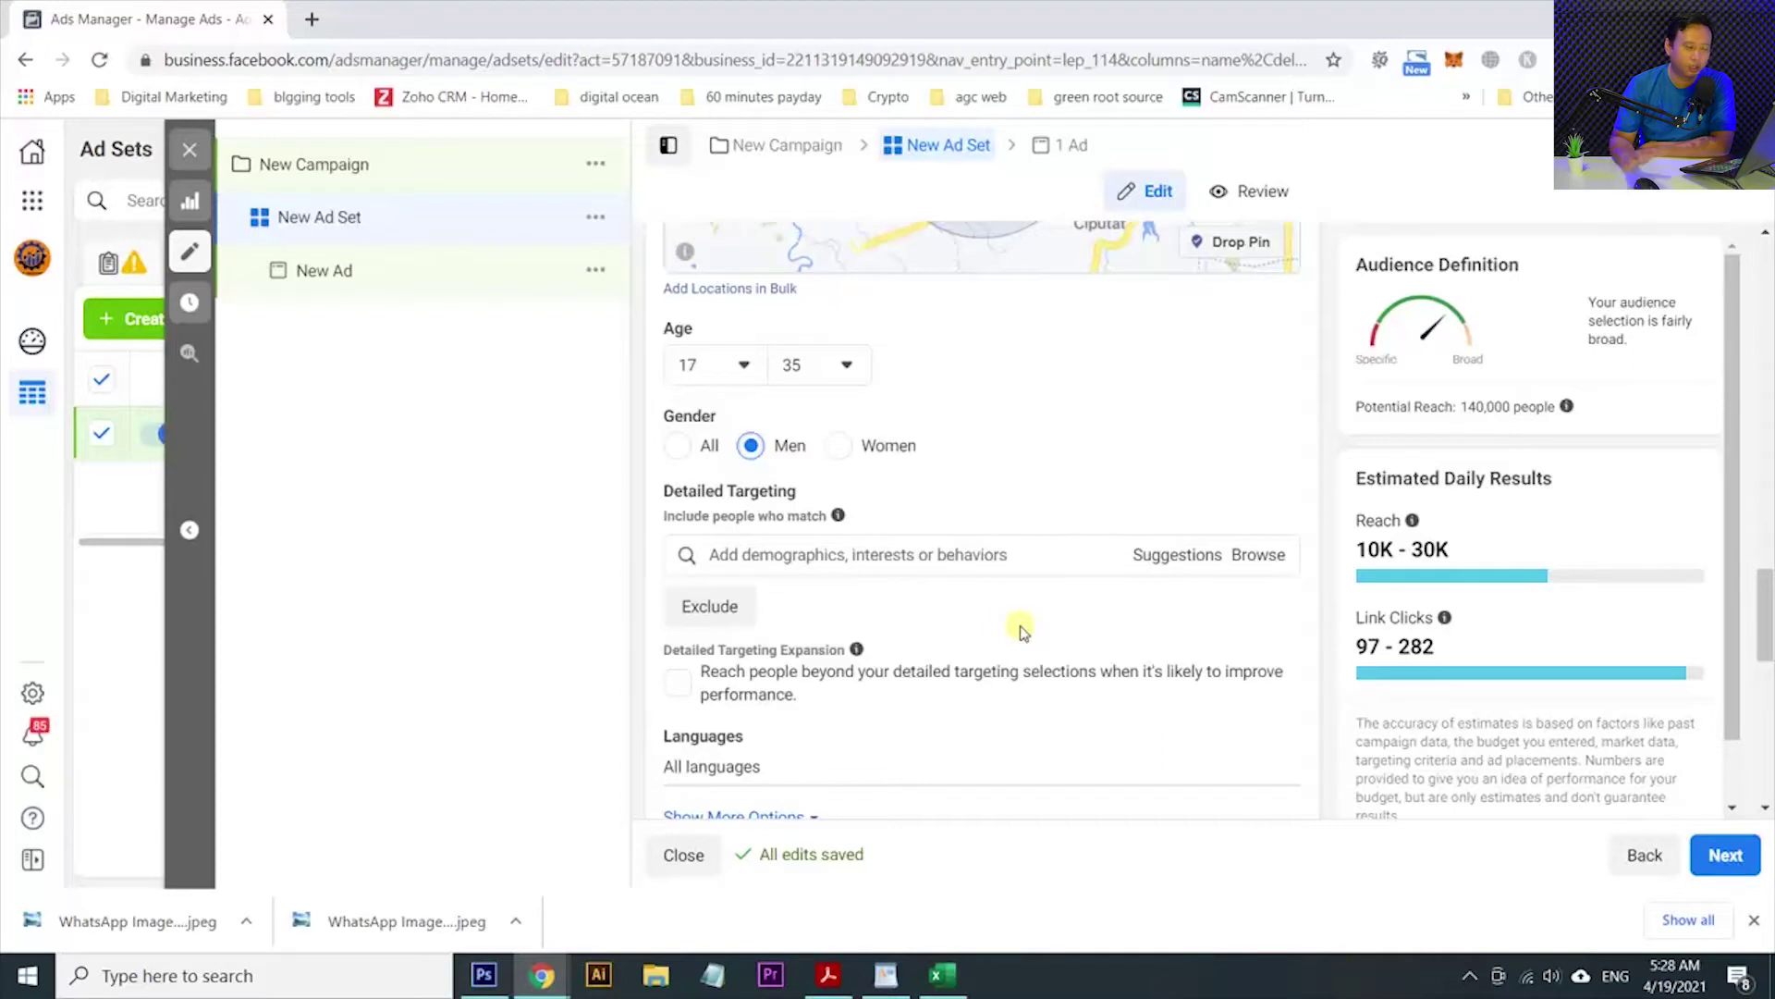
click(1029, 560)
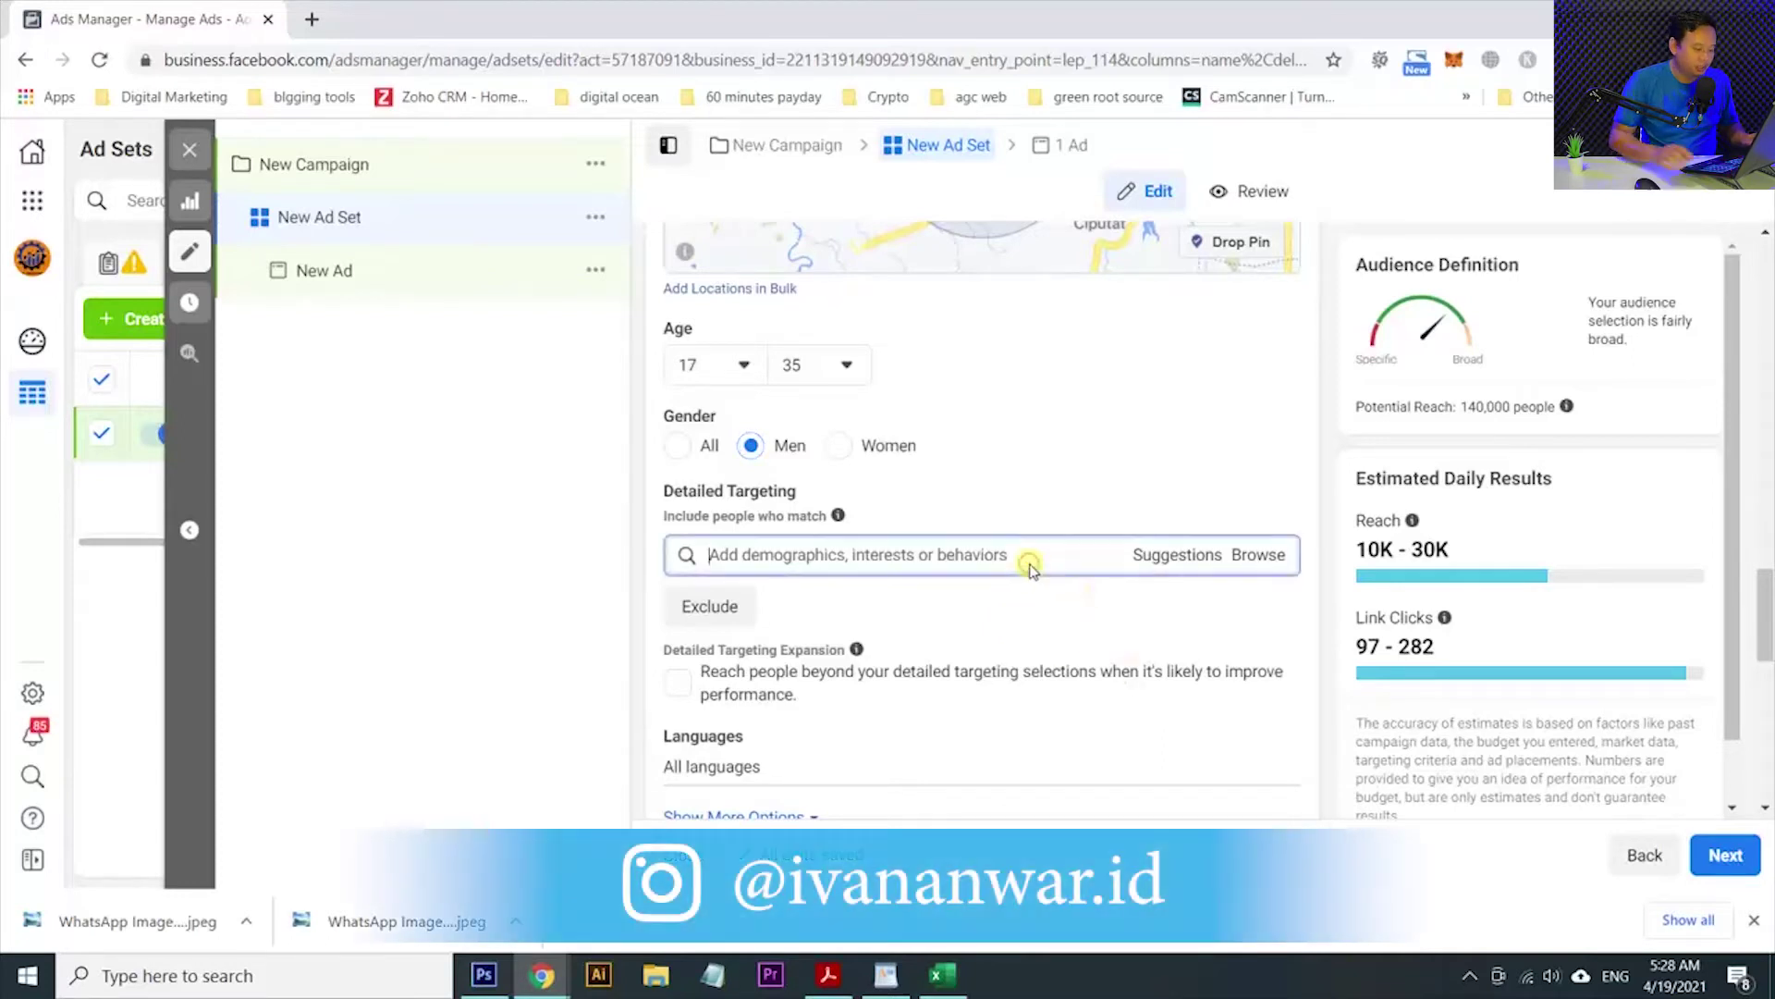
text(high value)
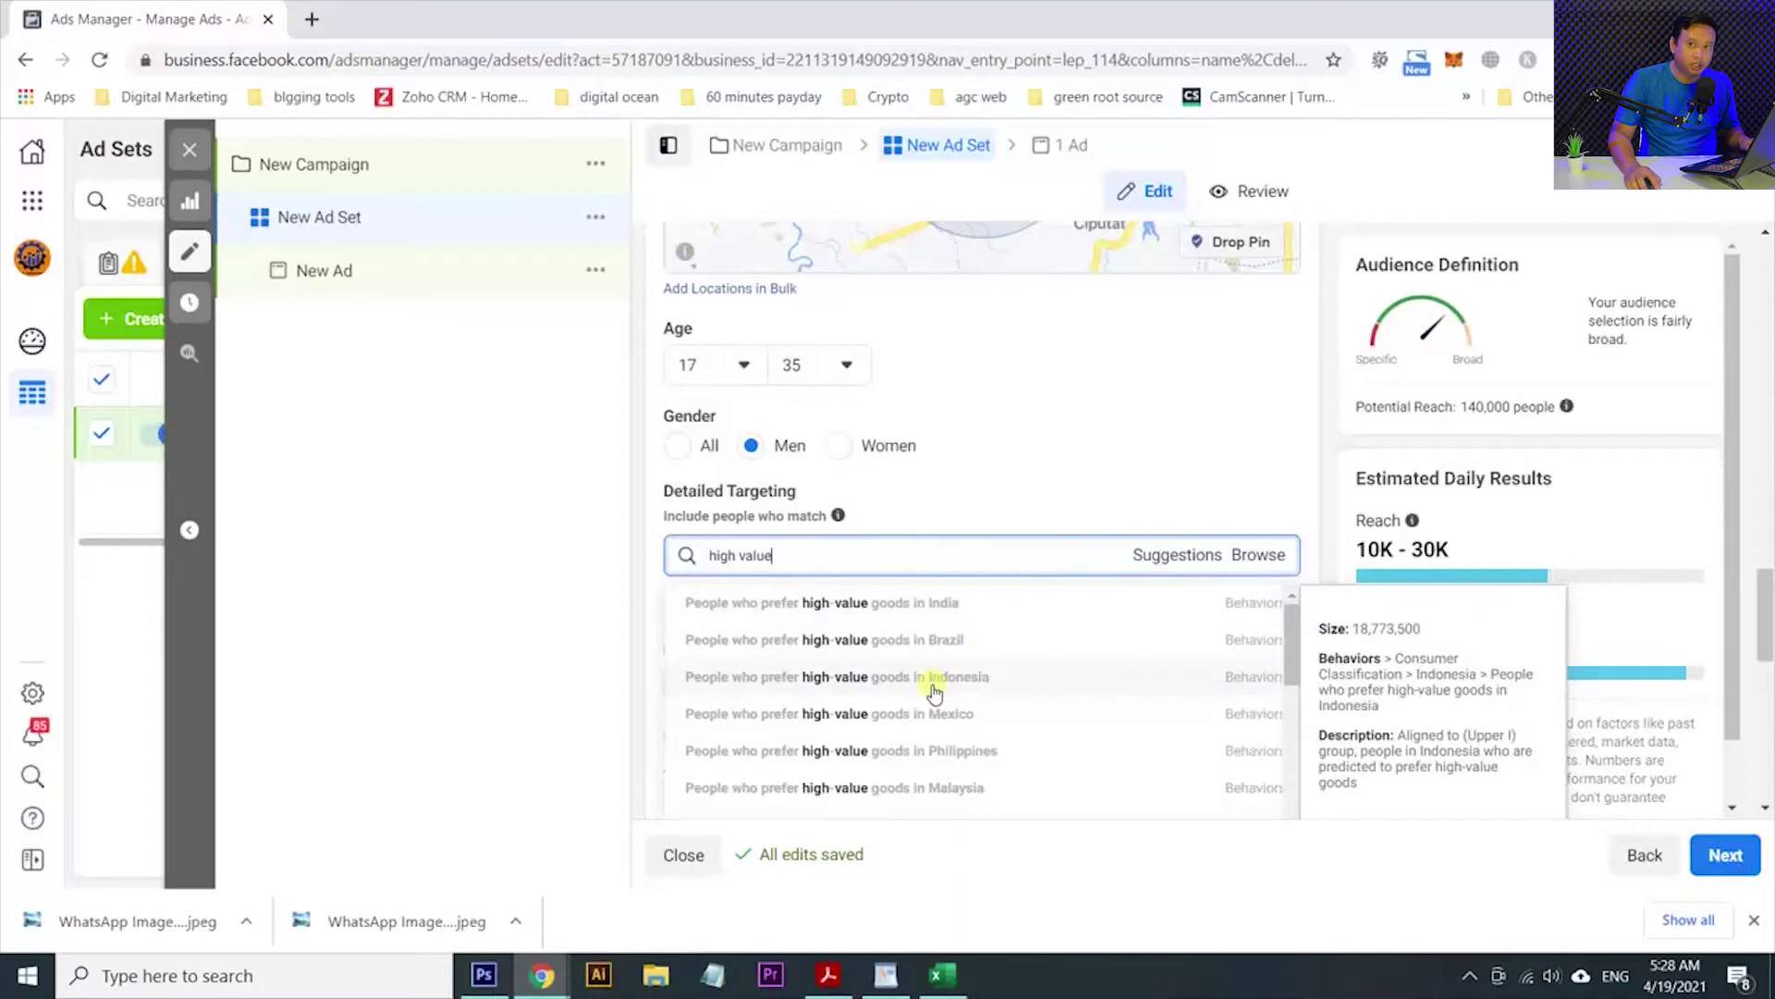
click(934, 692)
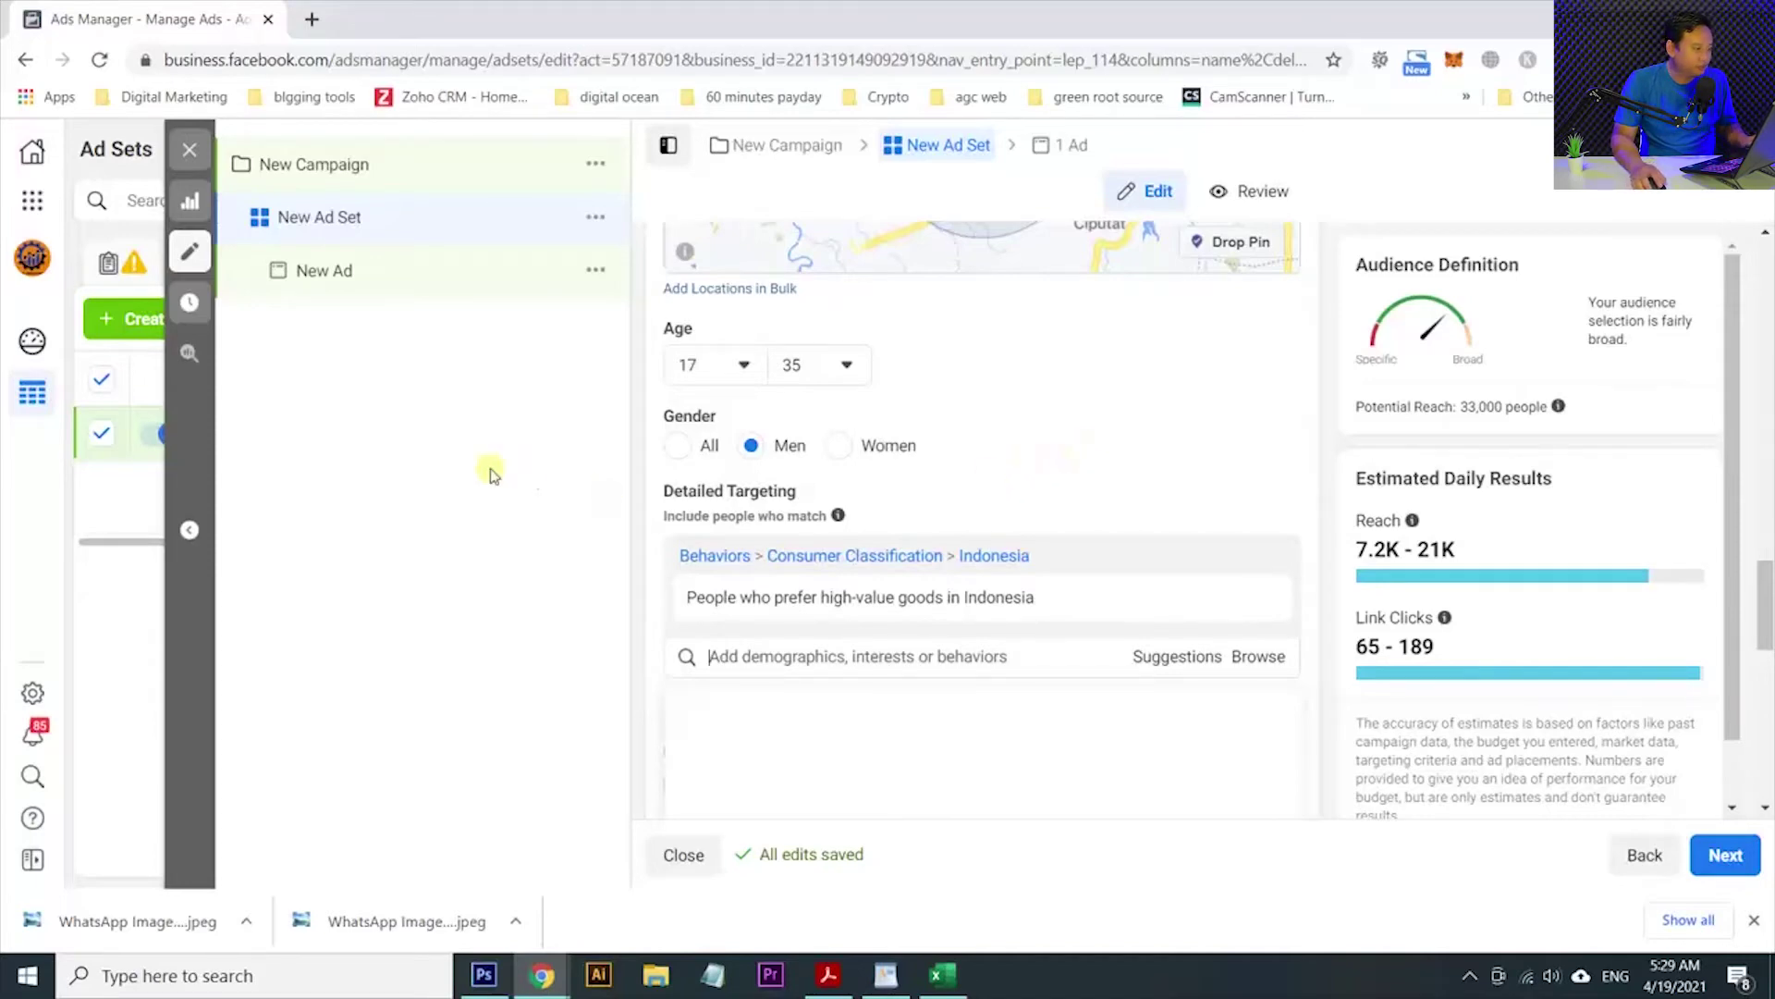
Review the customer profile rows in the Excel sheet and search the ad set's detailed targeting for "social".
key(alt+Tab)
click(167, 288)
click(183, 314)
click(185, 336)
key(alt+Tab)
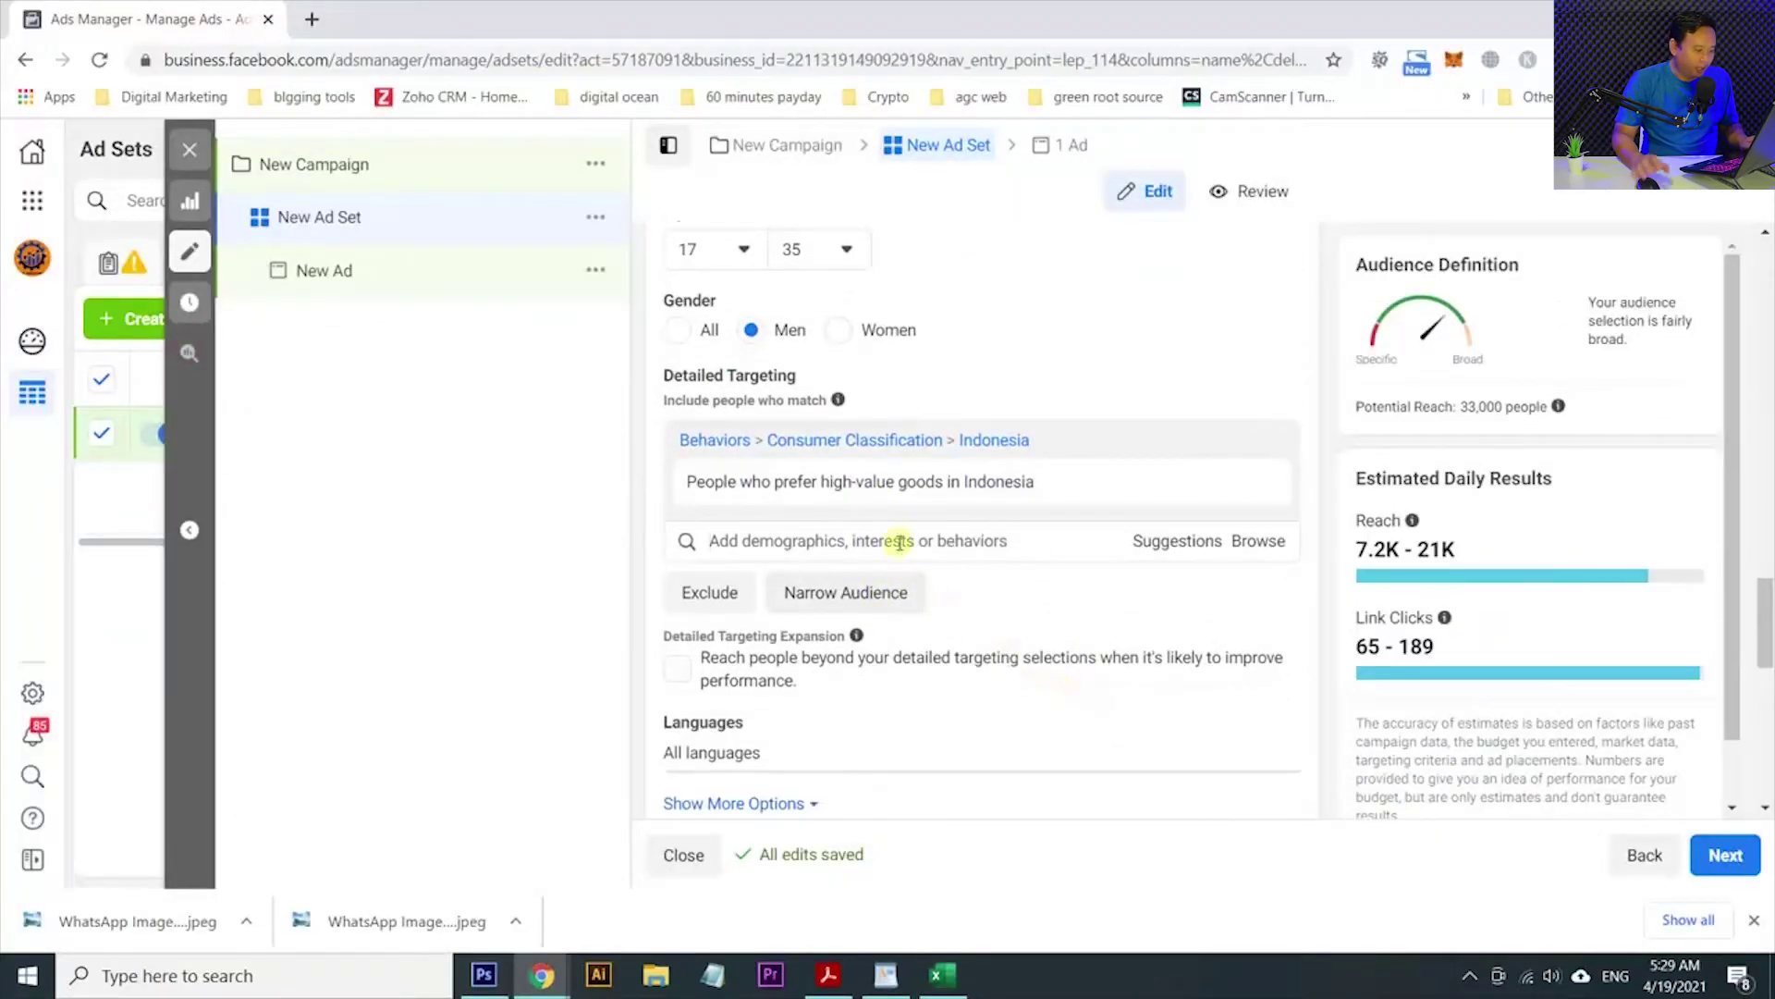
text(social)
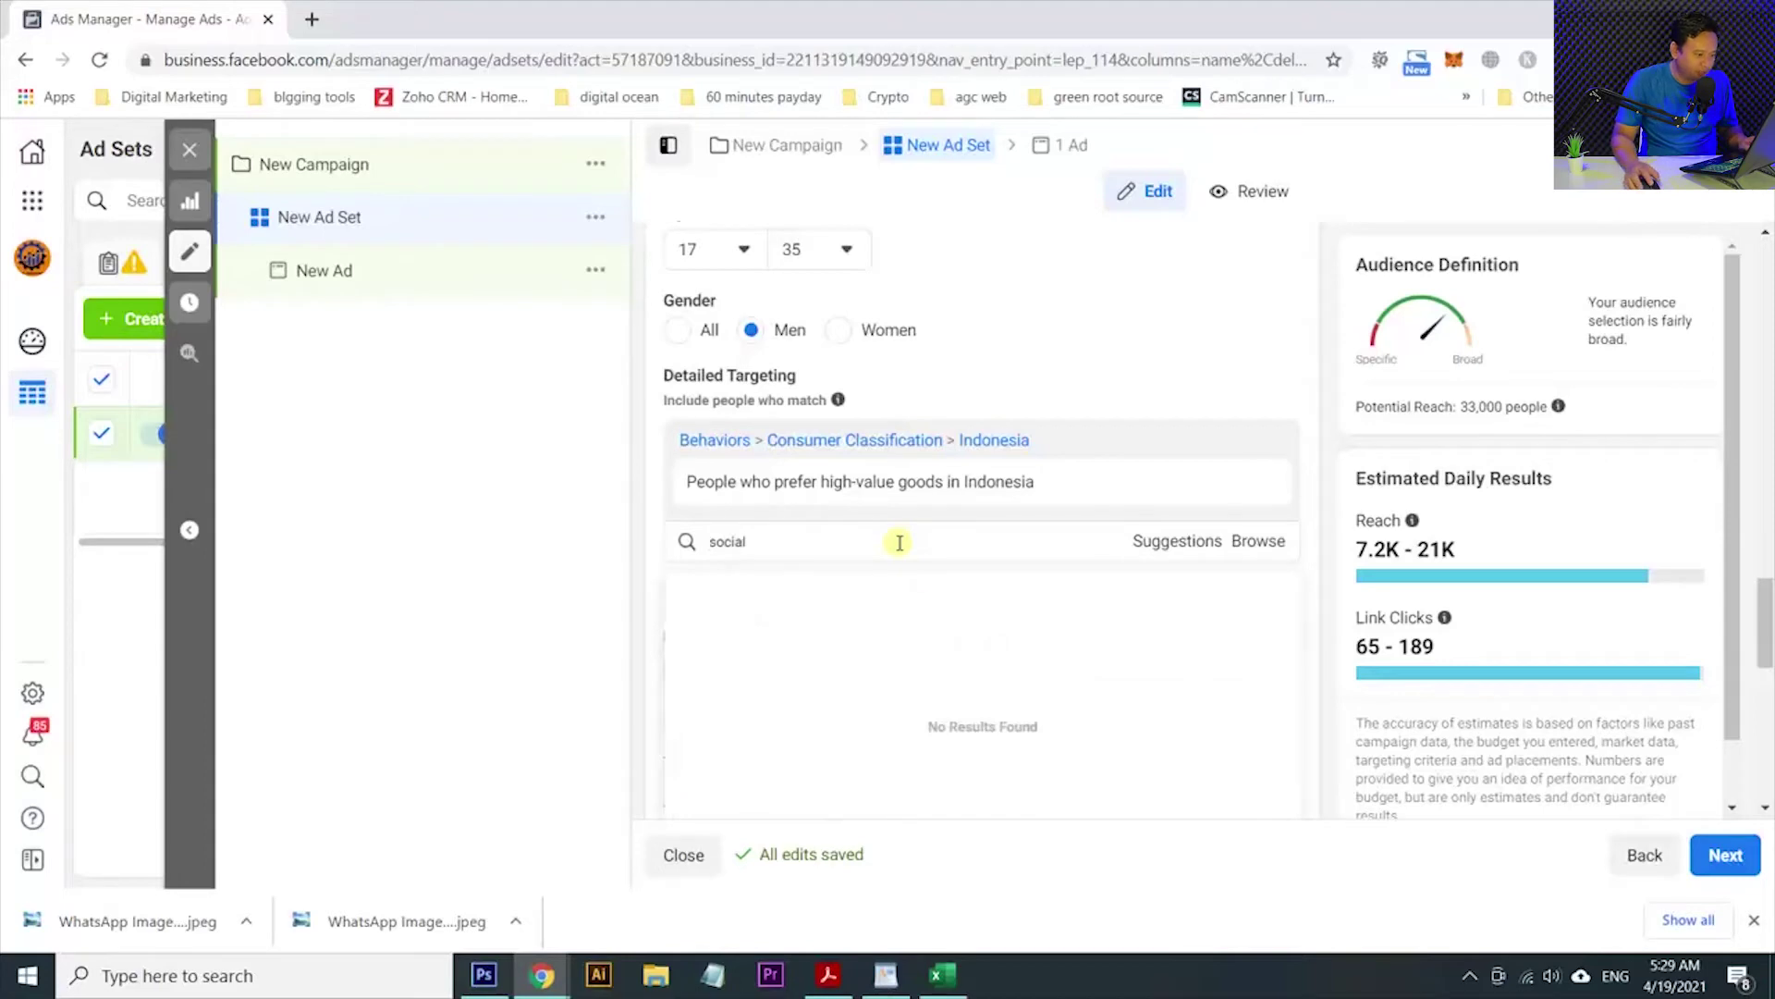
scroll(860, 705, down, 5)
scroll(862, 713, up, 5)
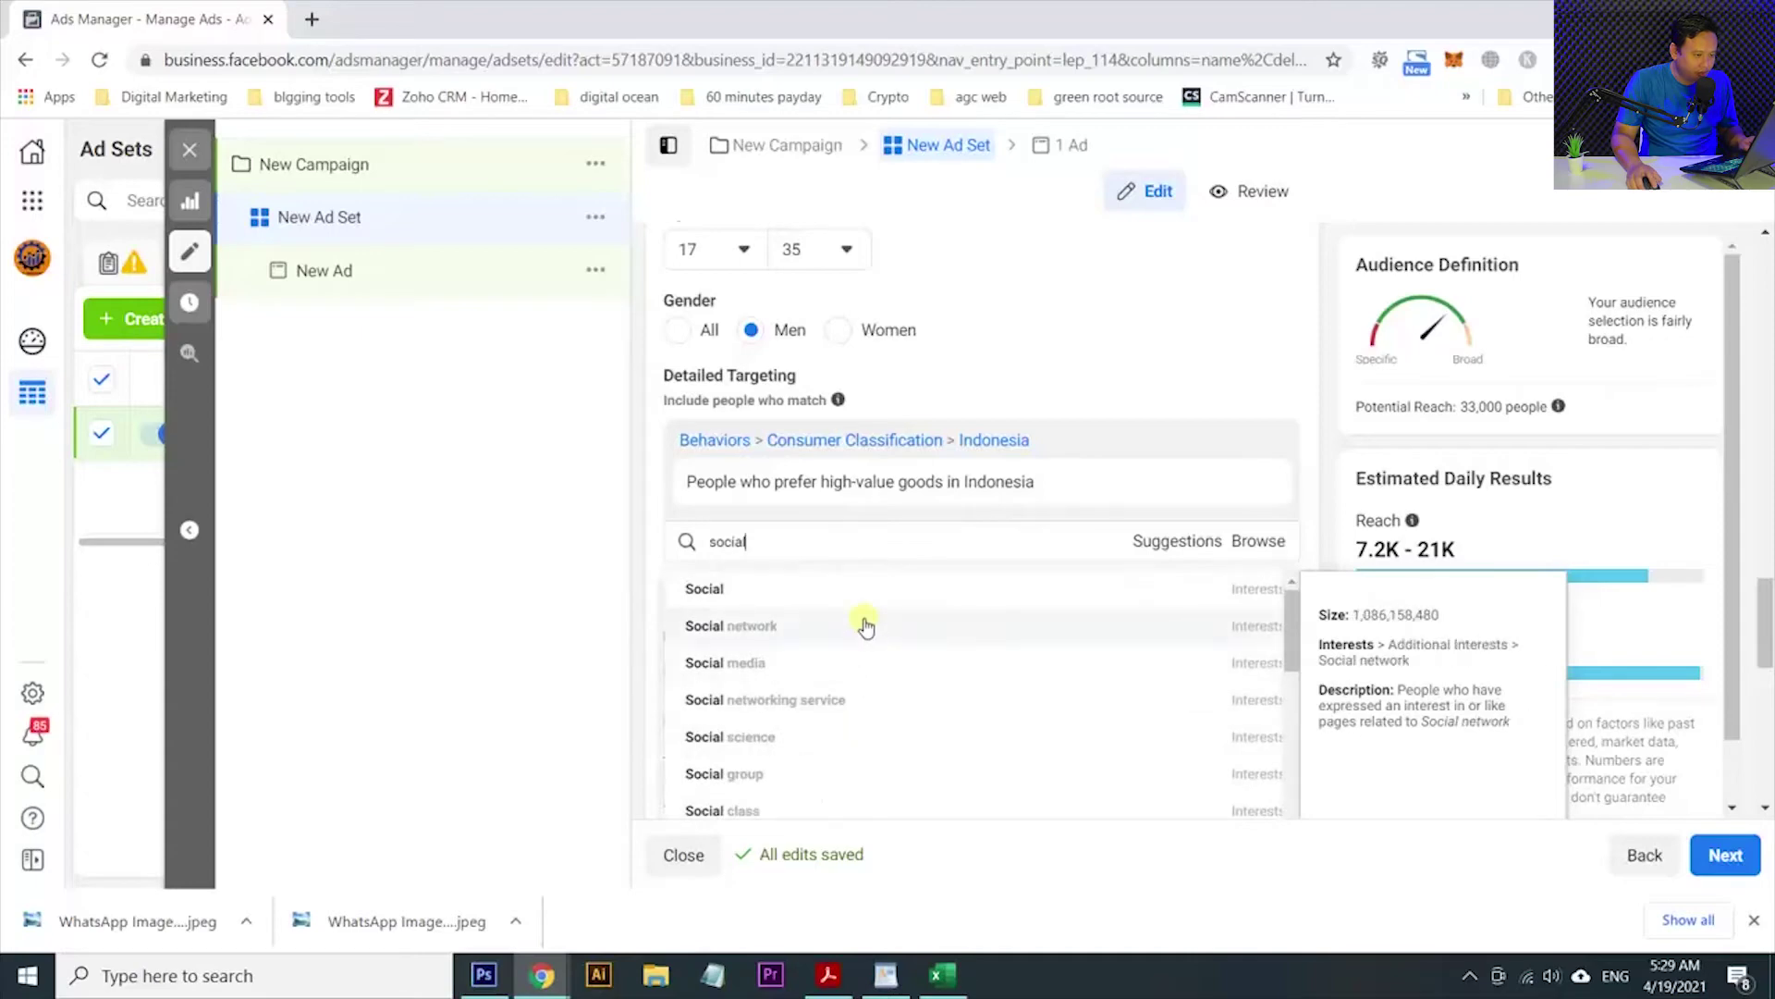
Search detailed targeting for "hang out" and examine the matching interests.
key(ctrl+a)
key(BackSpace)
text(hang)
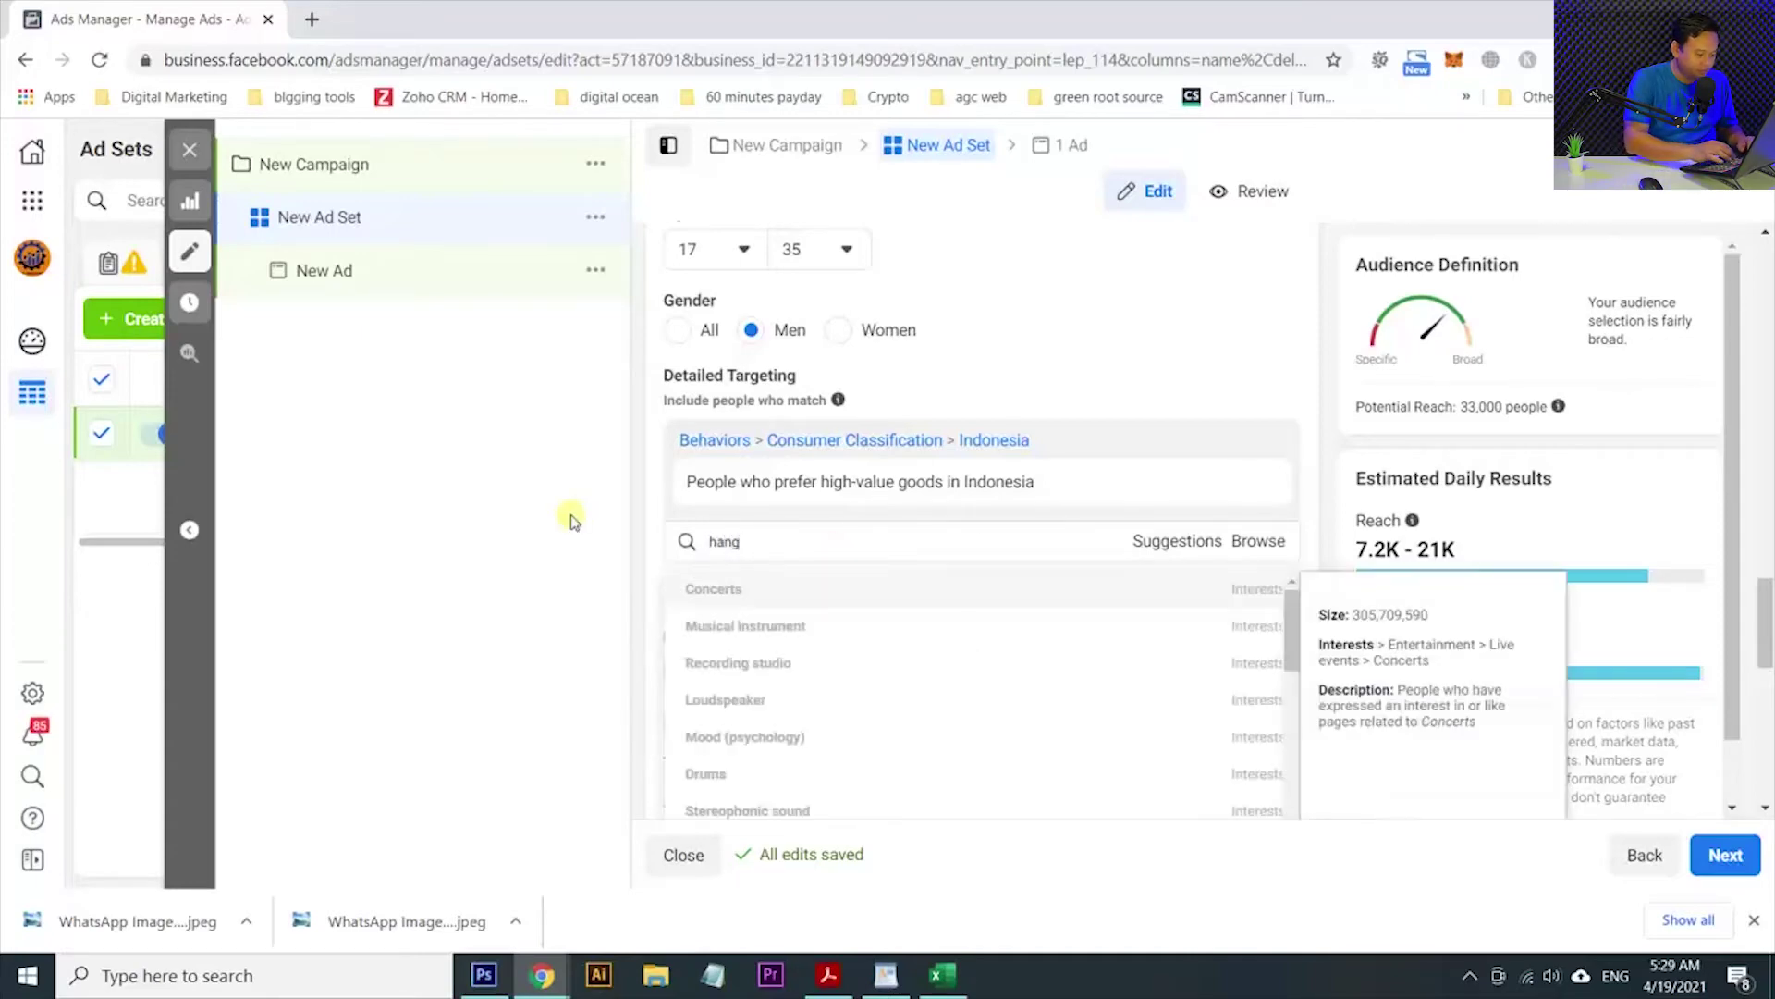
text( o)
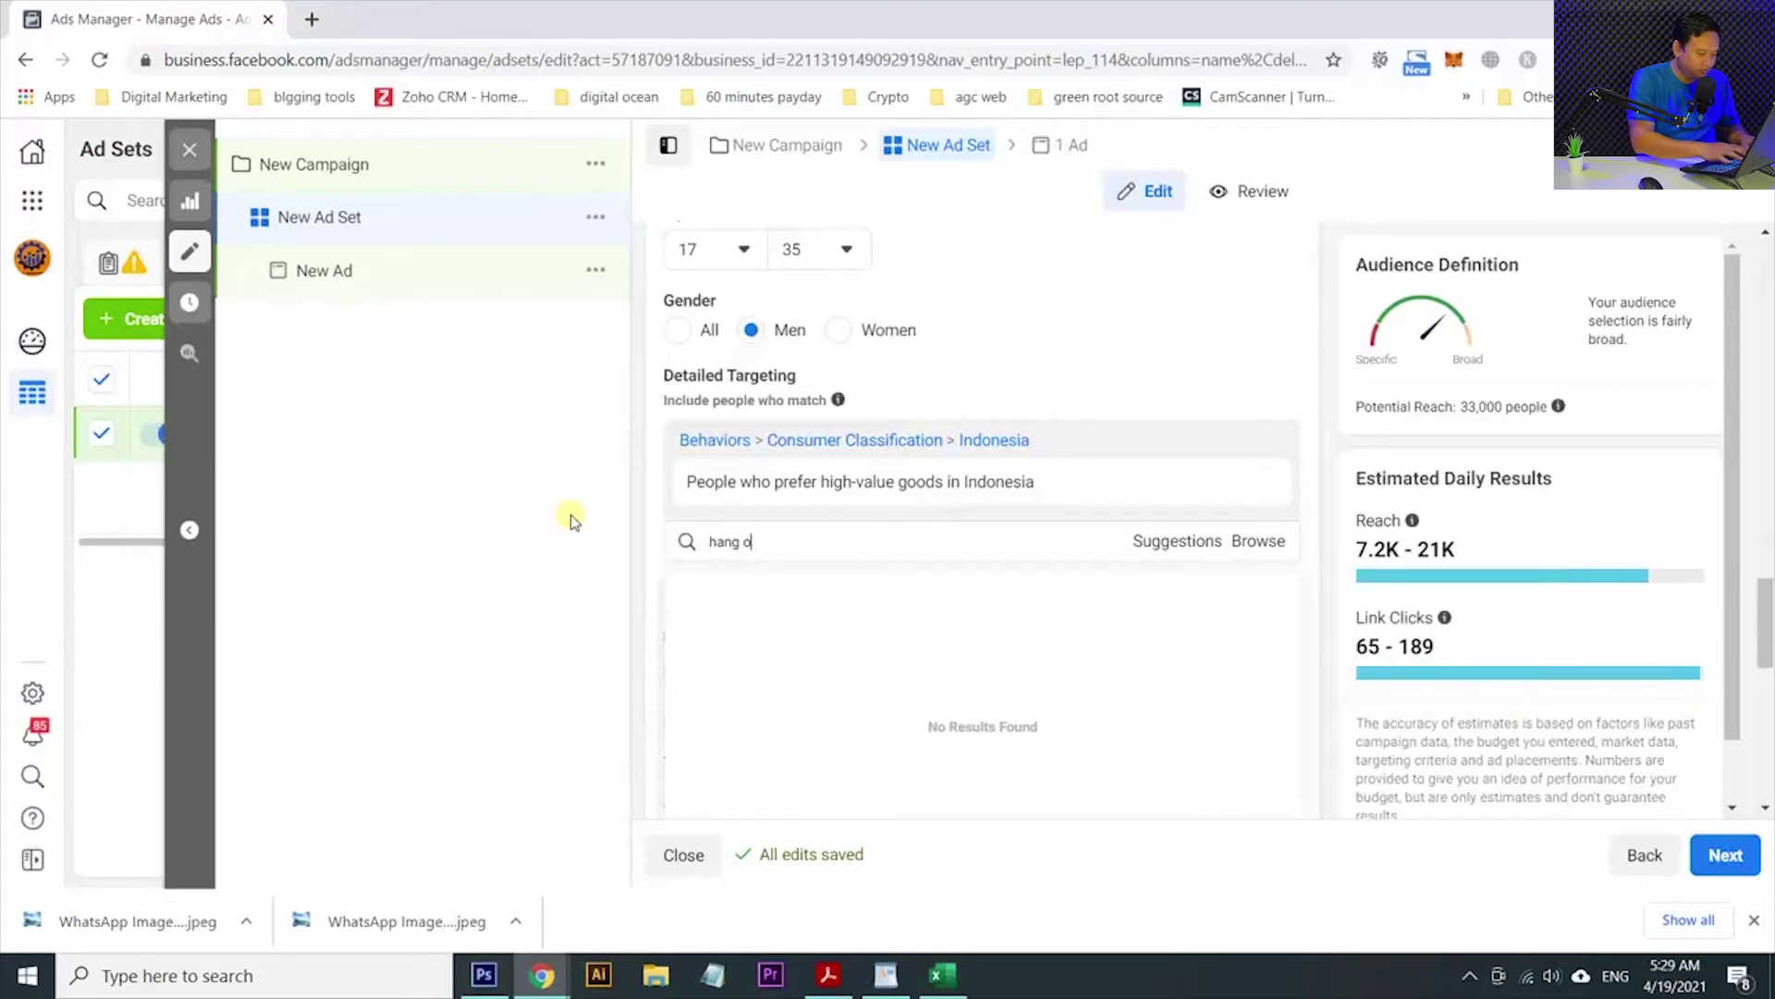
text(ut)
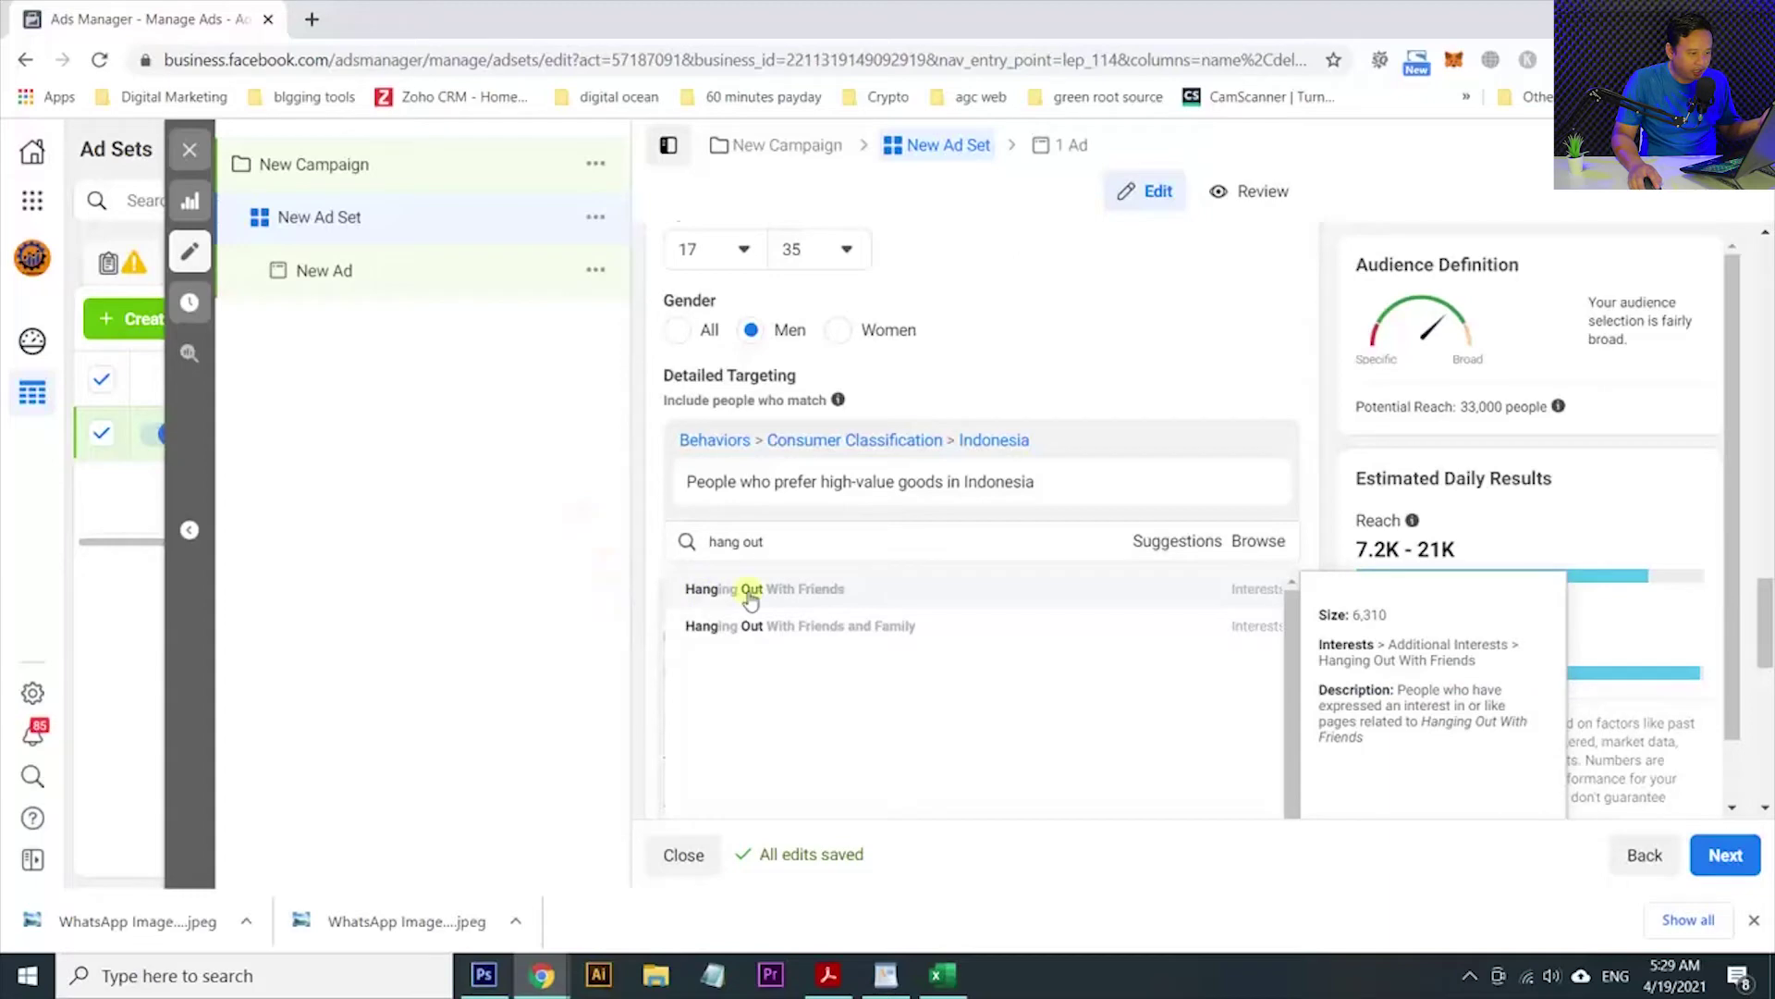
triple_click(773, 537)
click(782, 537)
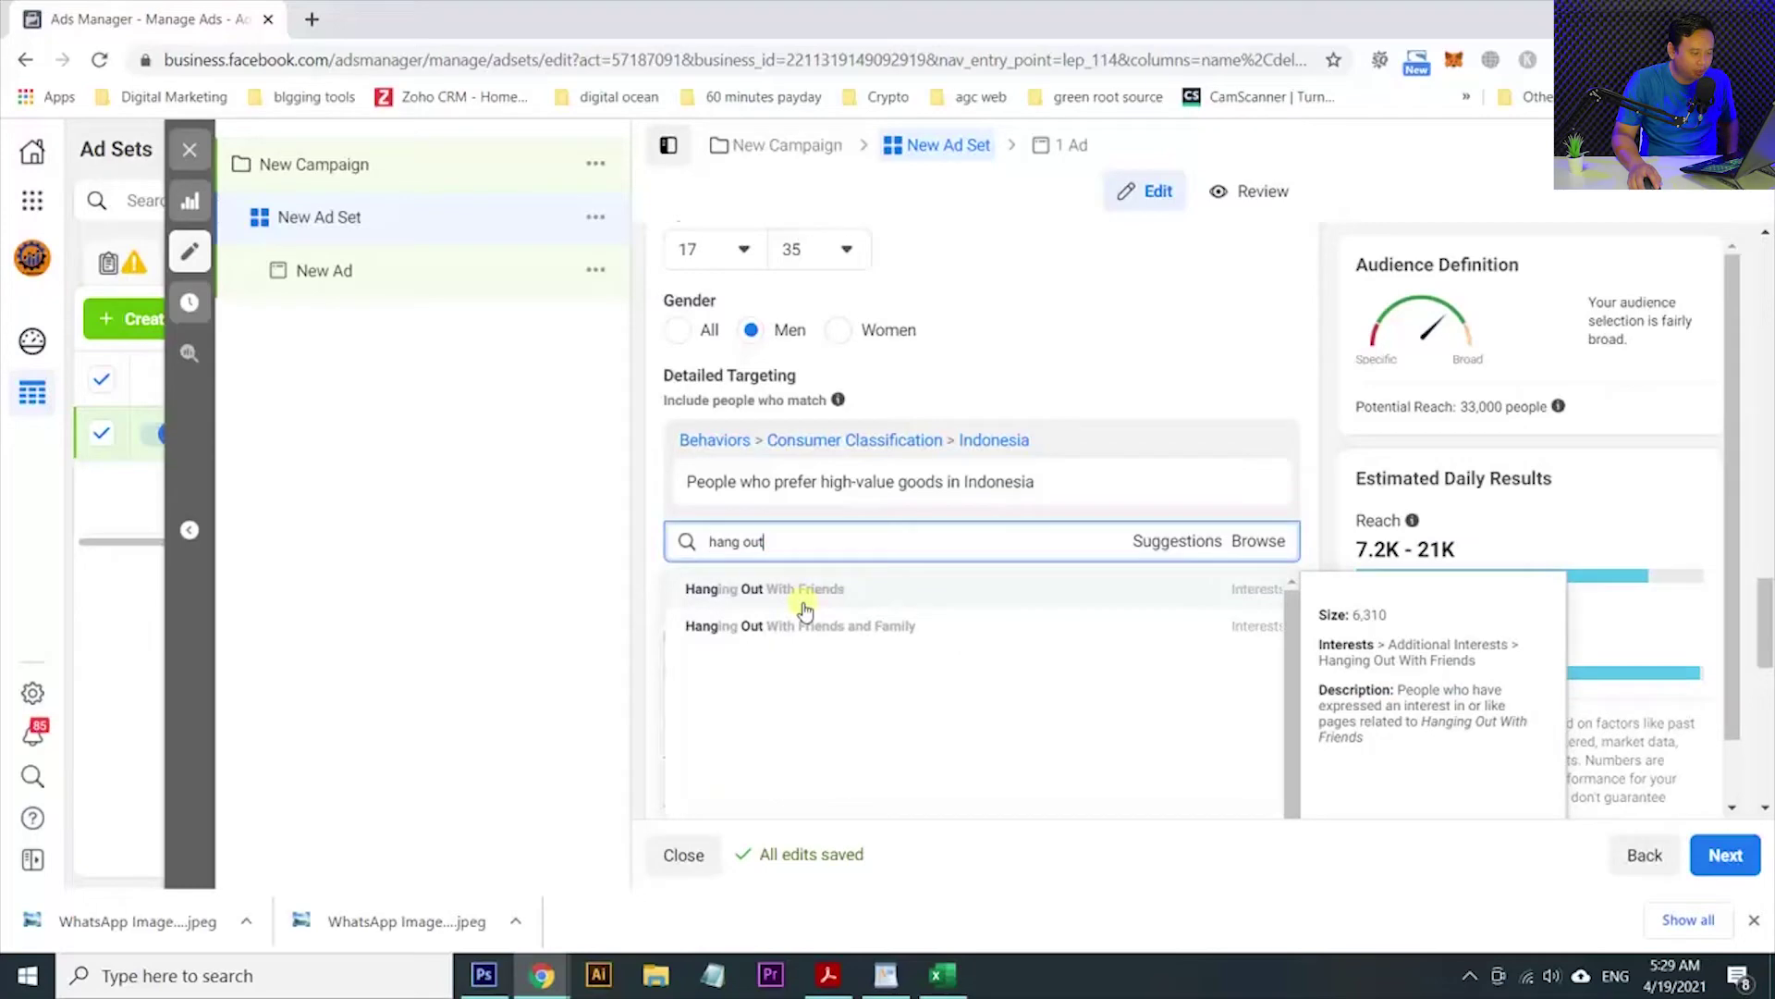
Search detailed targeting for "social" again and add the Social network interest.
triple_click(797, 543)
key(BackSpace)
text(social)
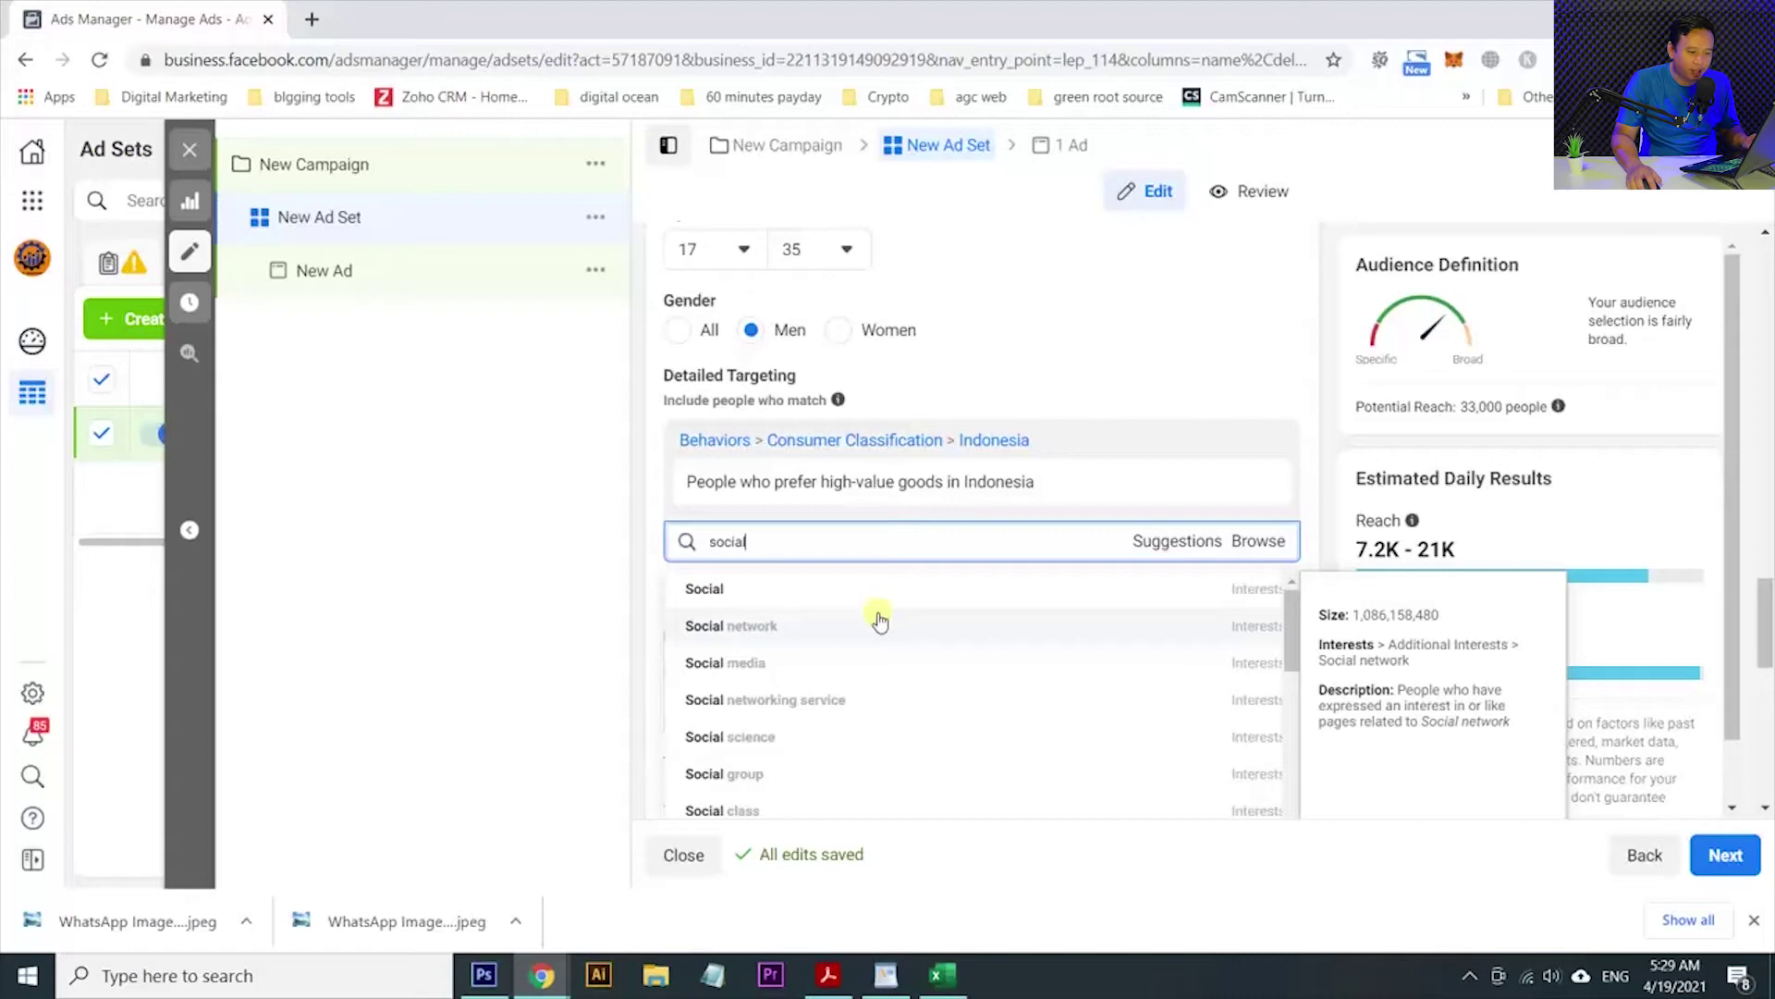
scroll(881, 624, down, 3)
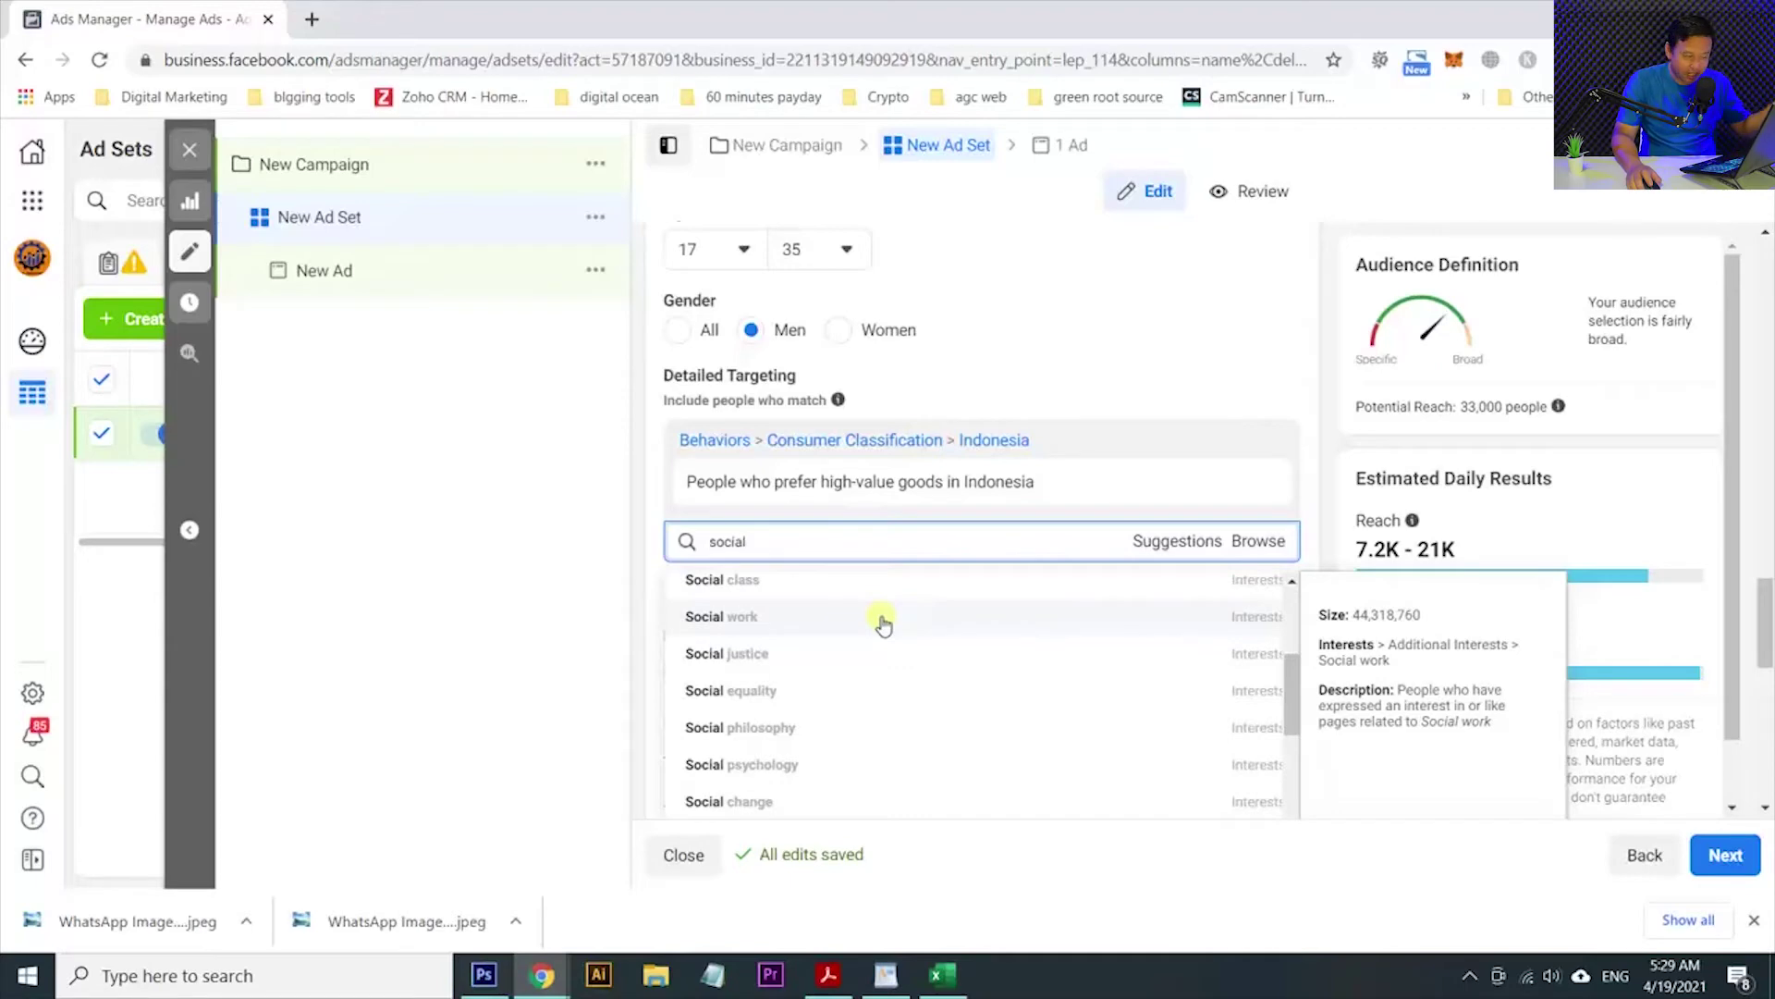
scroll(883, 624, up, 3)
click(881, 624)
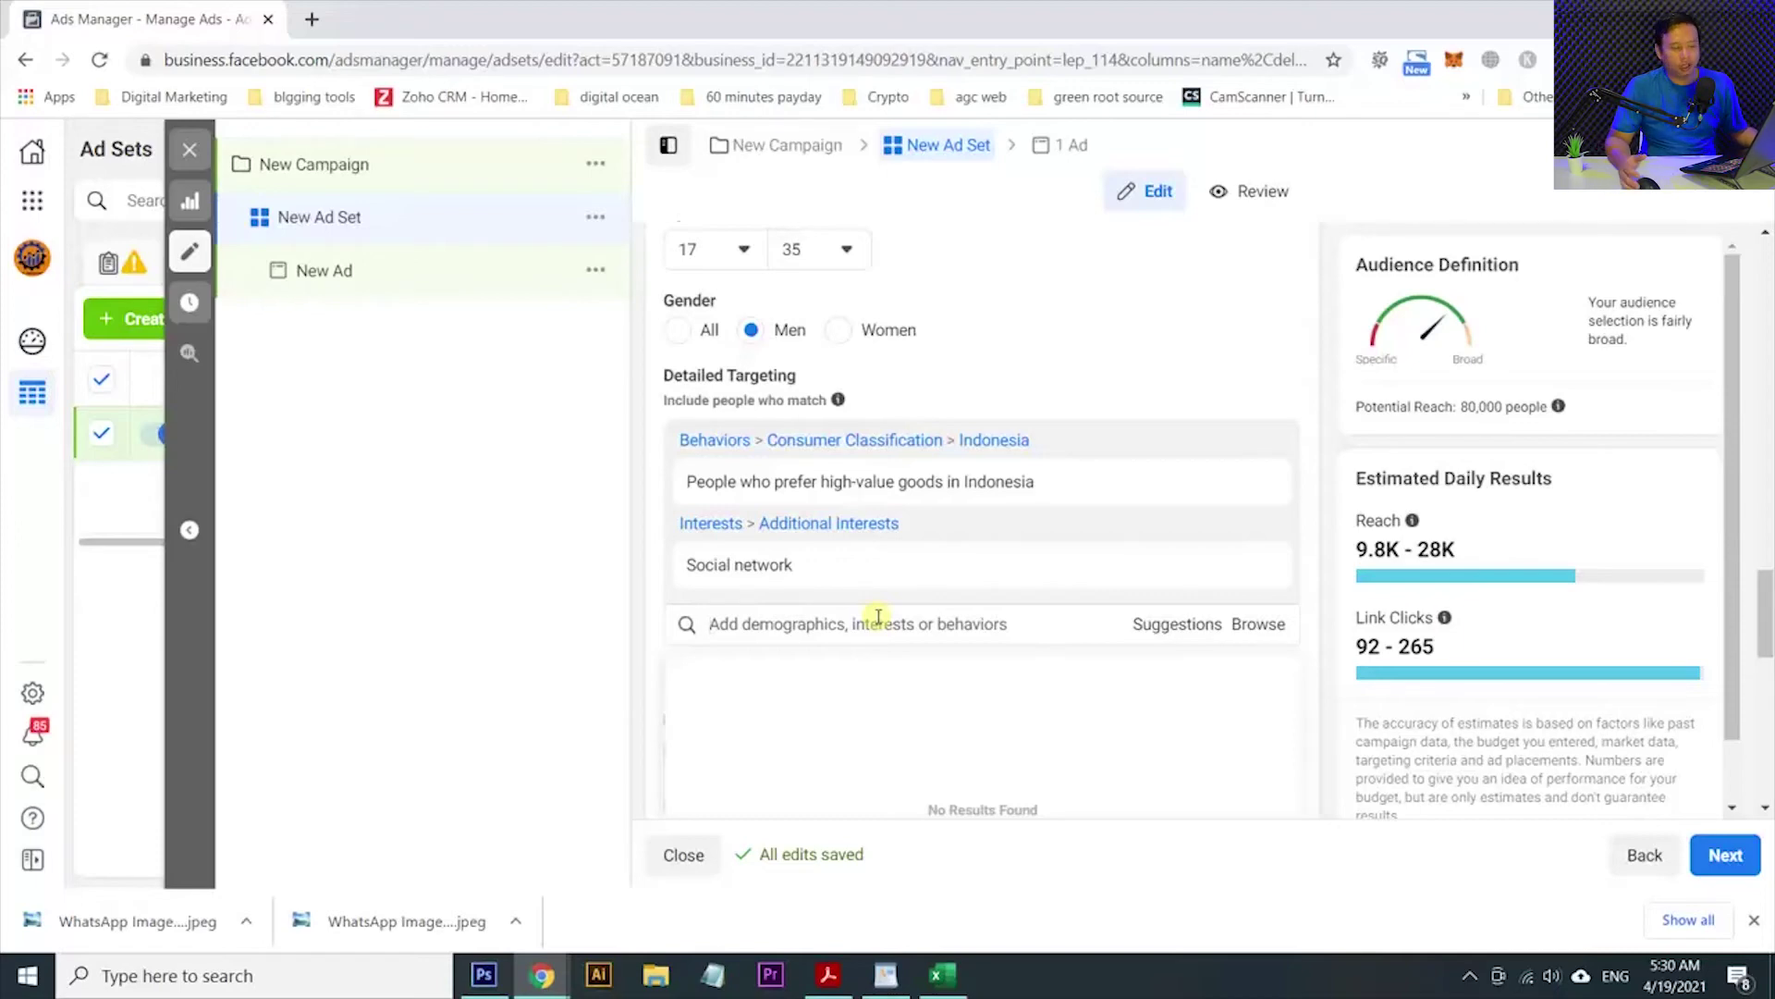
Review the audience's location, age, gender and detailed targeting, and look through the suggested targeting options.
scroll(835, 564, up, 1)
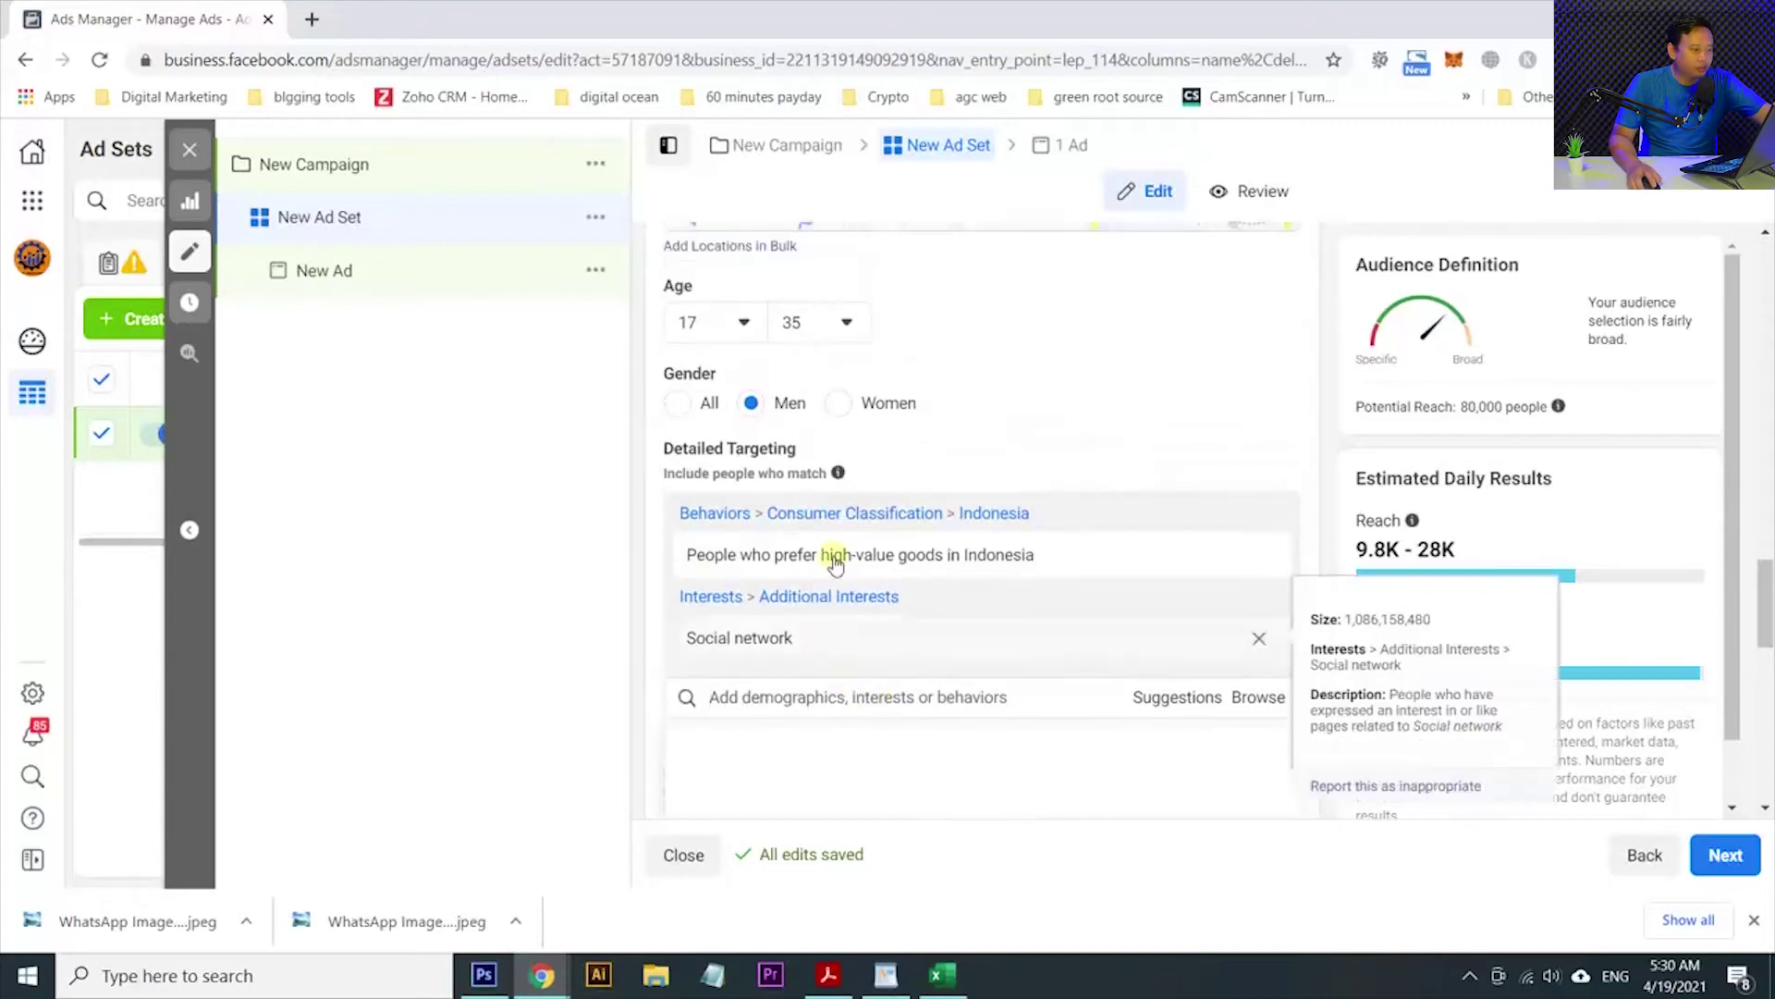
scroll(786, 444, up, 1)
scroll(681, 488, up, 2)
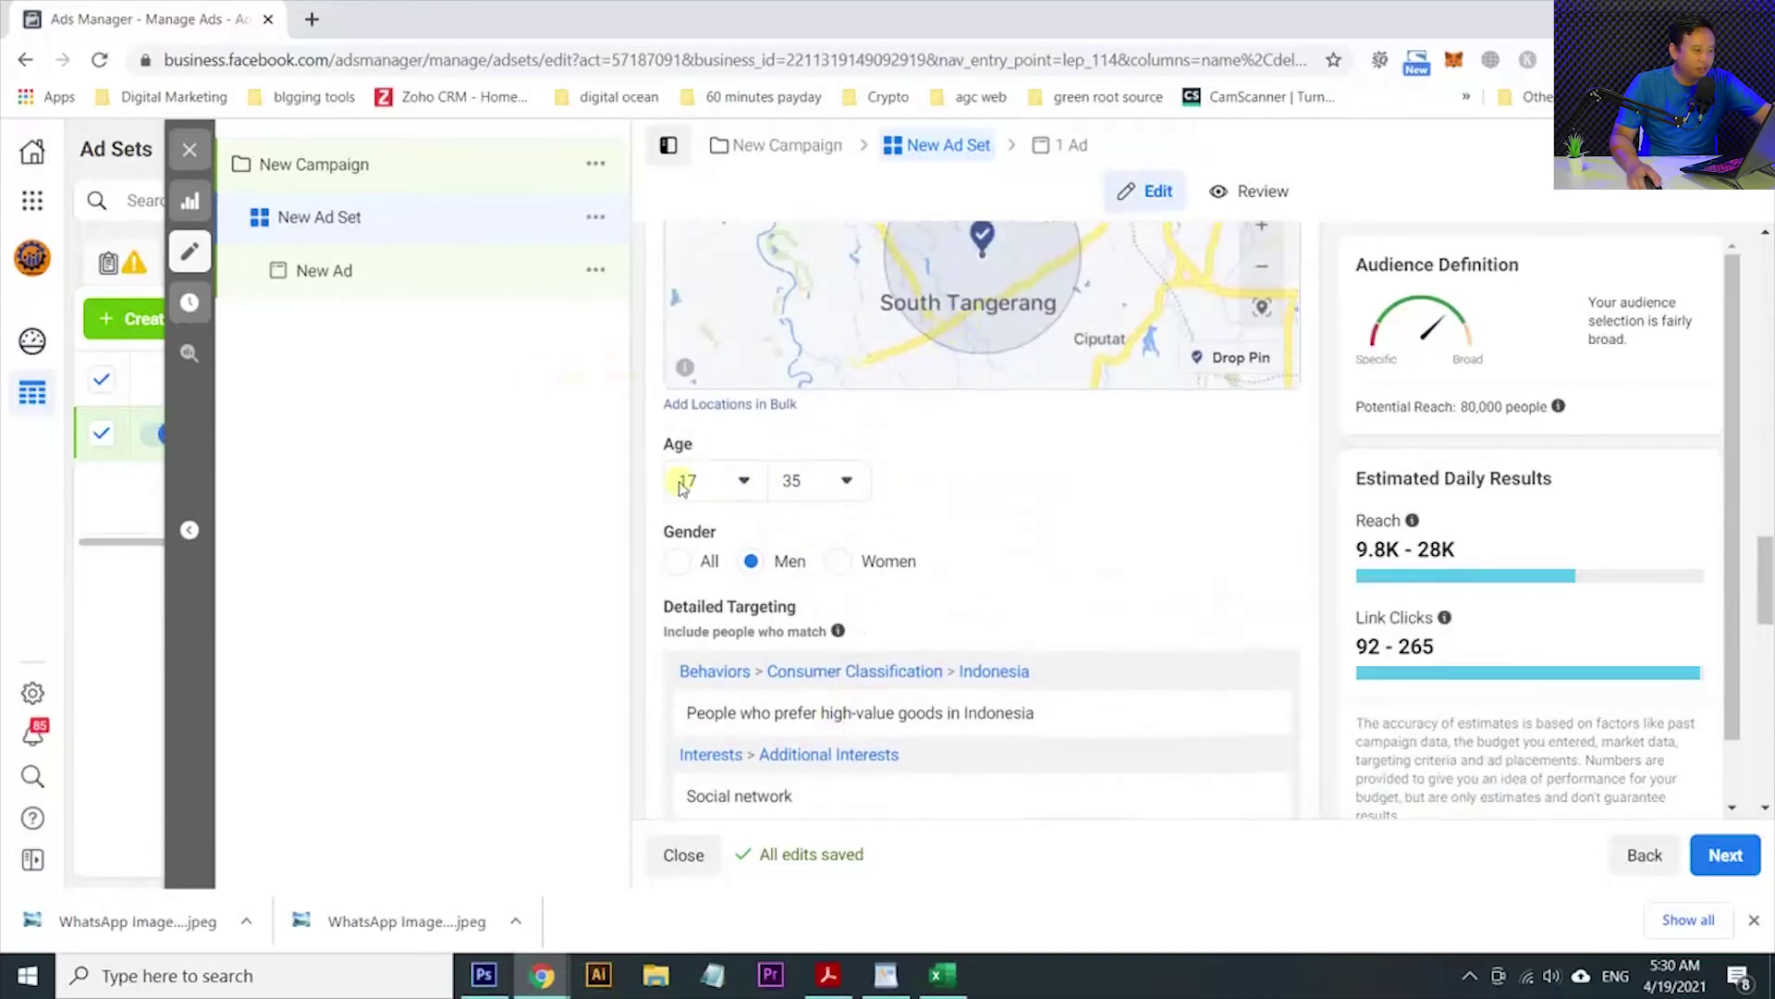
scroll(780, 566, down, 3)
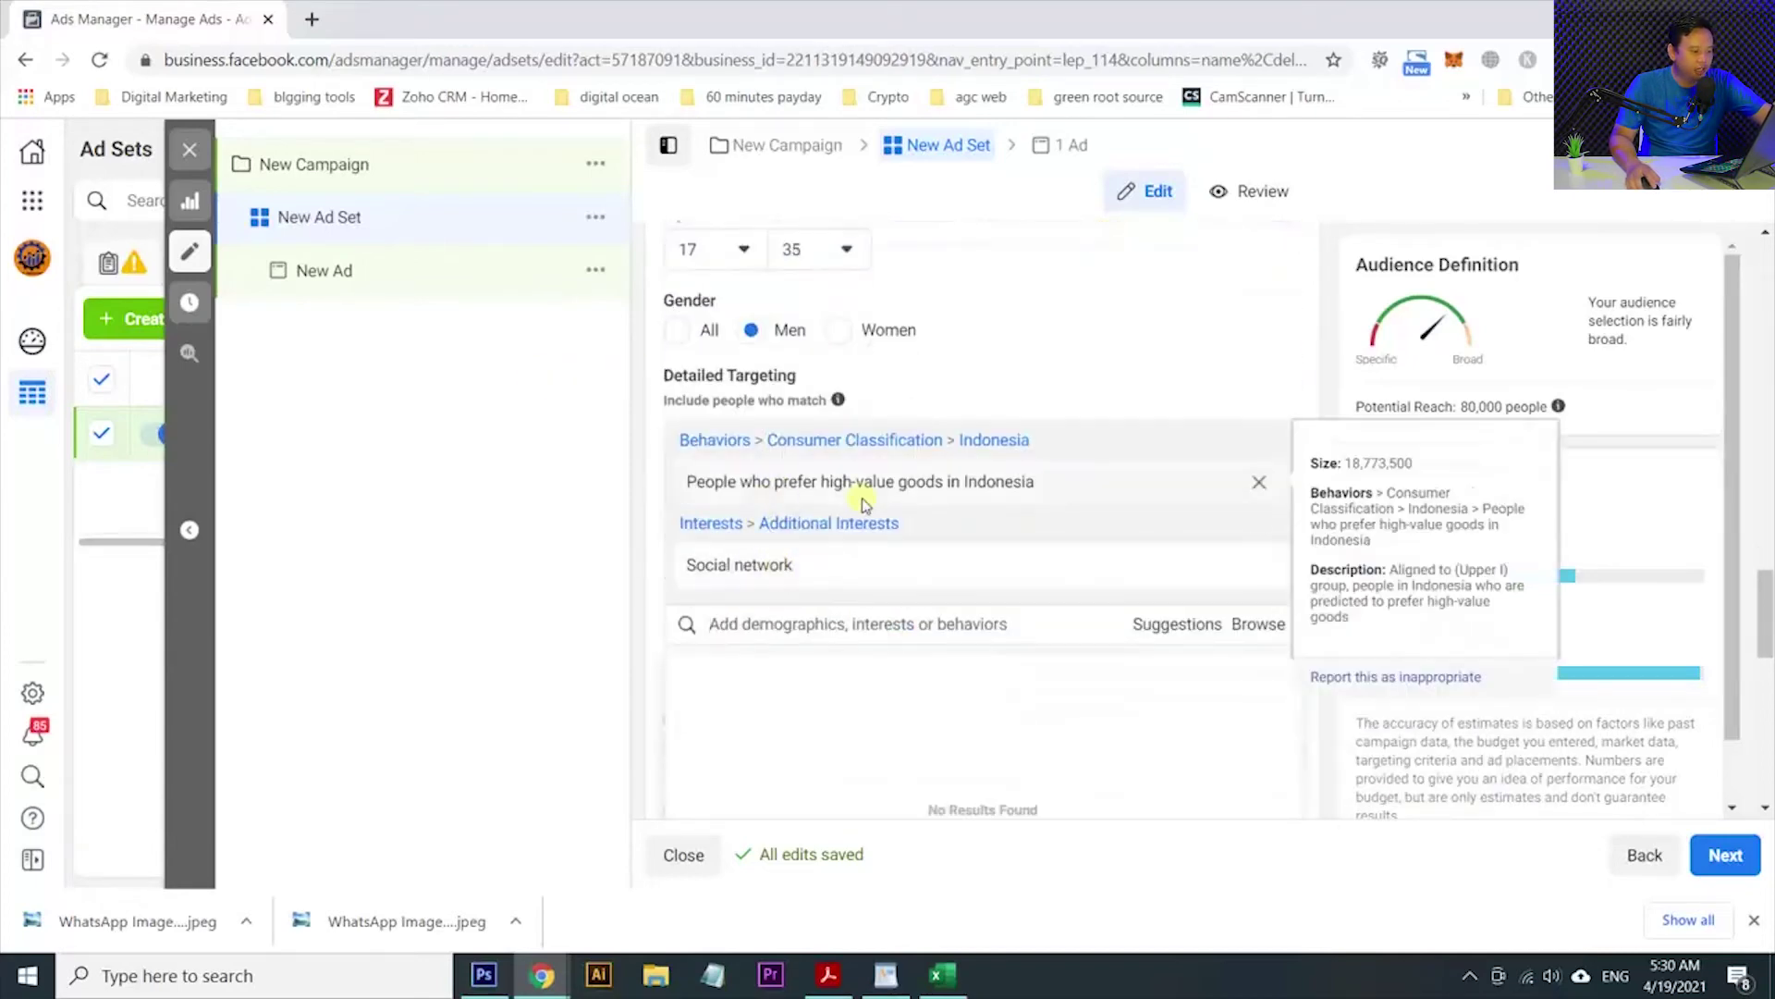
scroll(867, 626, down, 4)
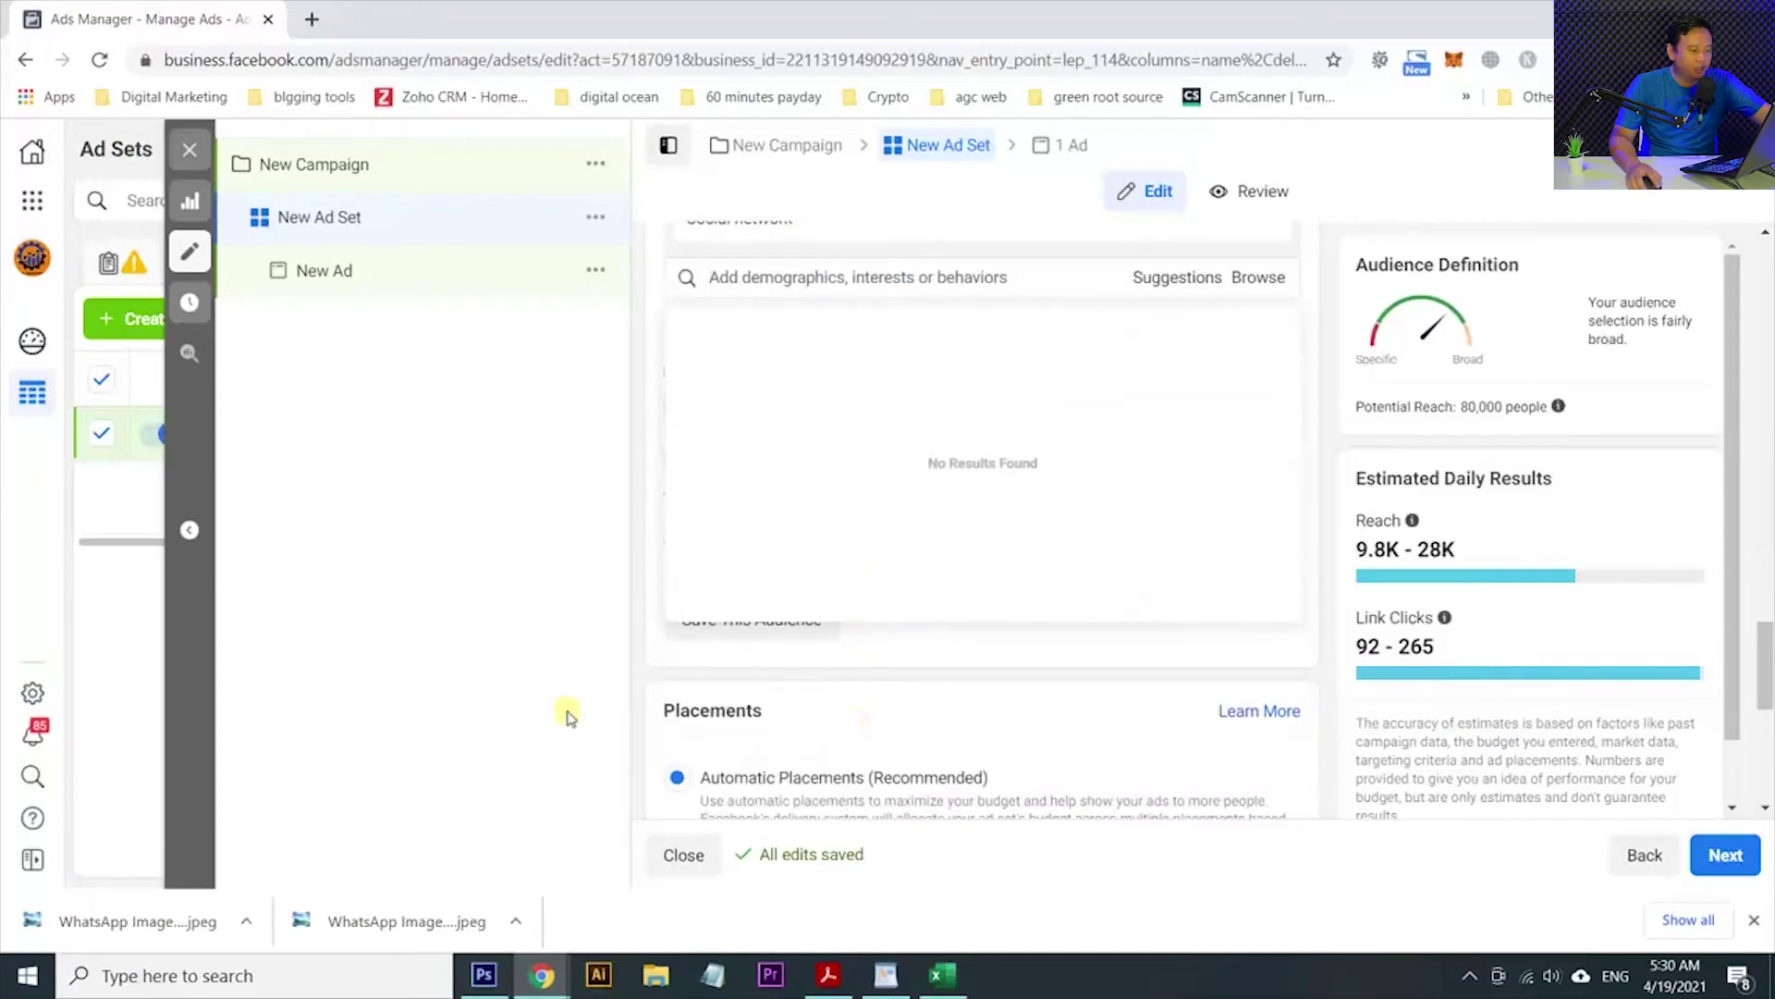
click(1148, 294)
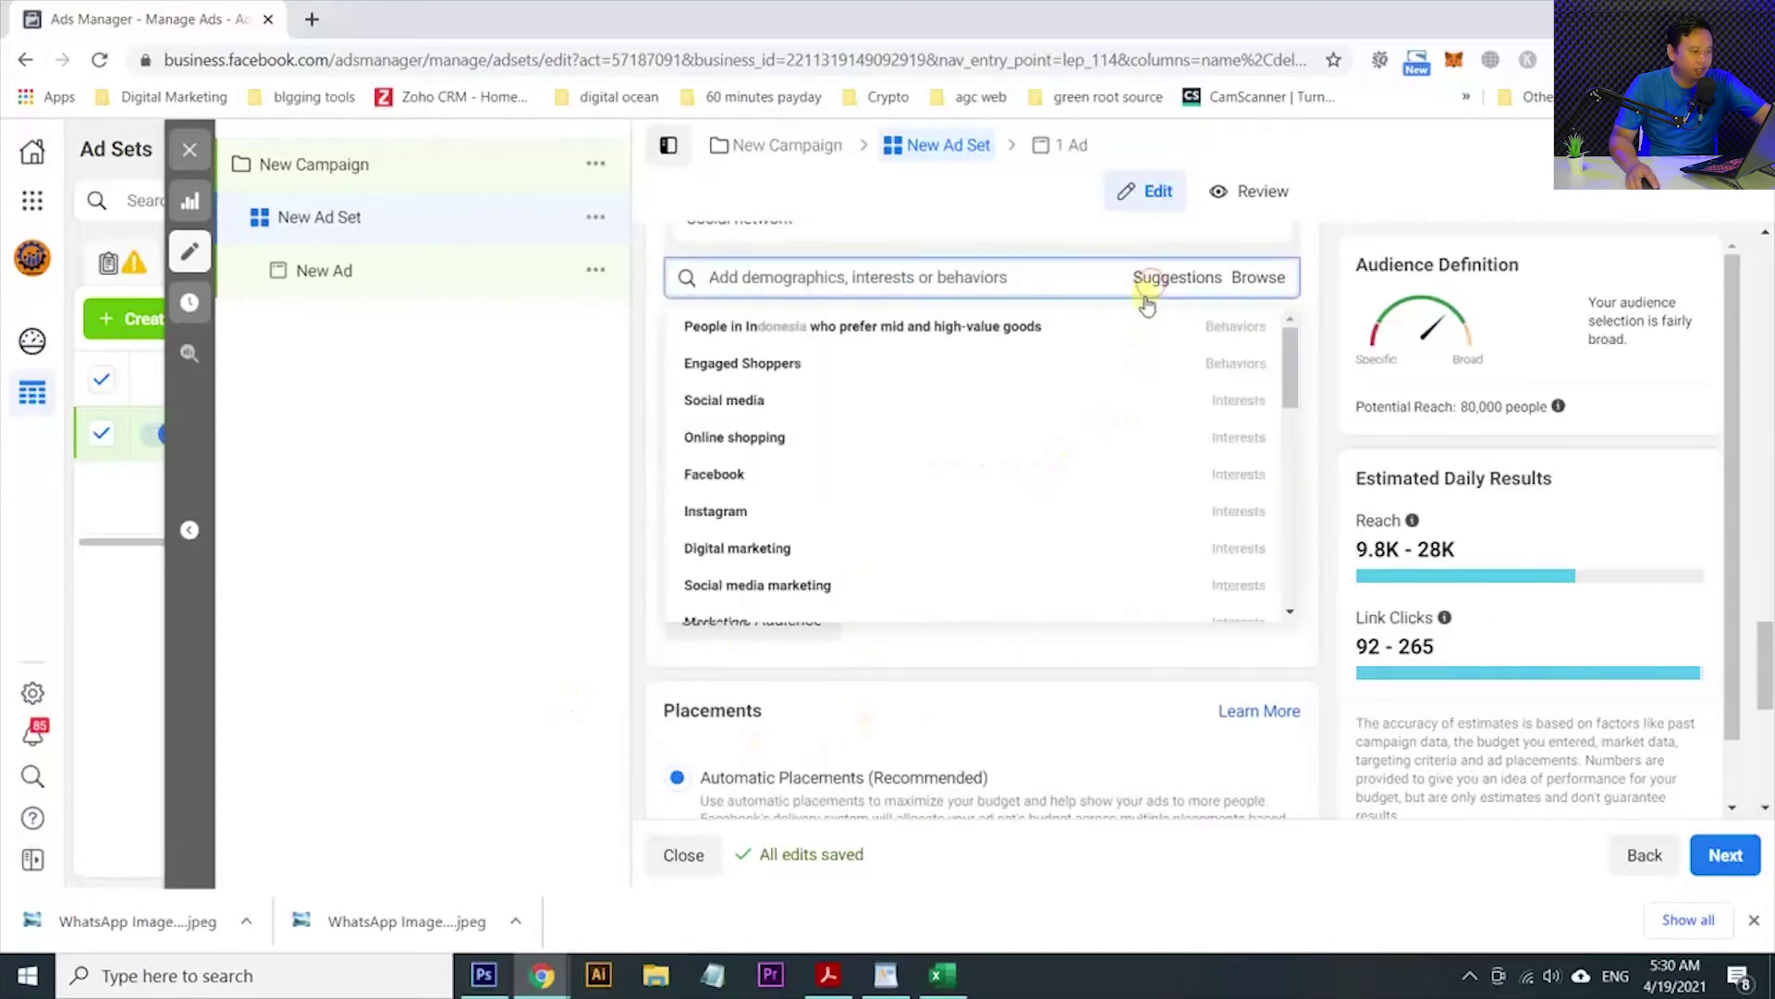
mouse_move(943, 497)
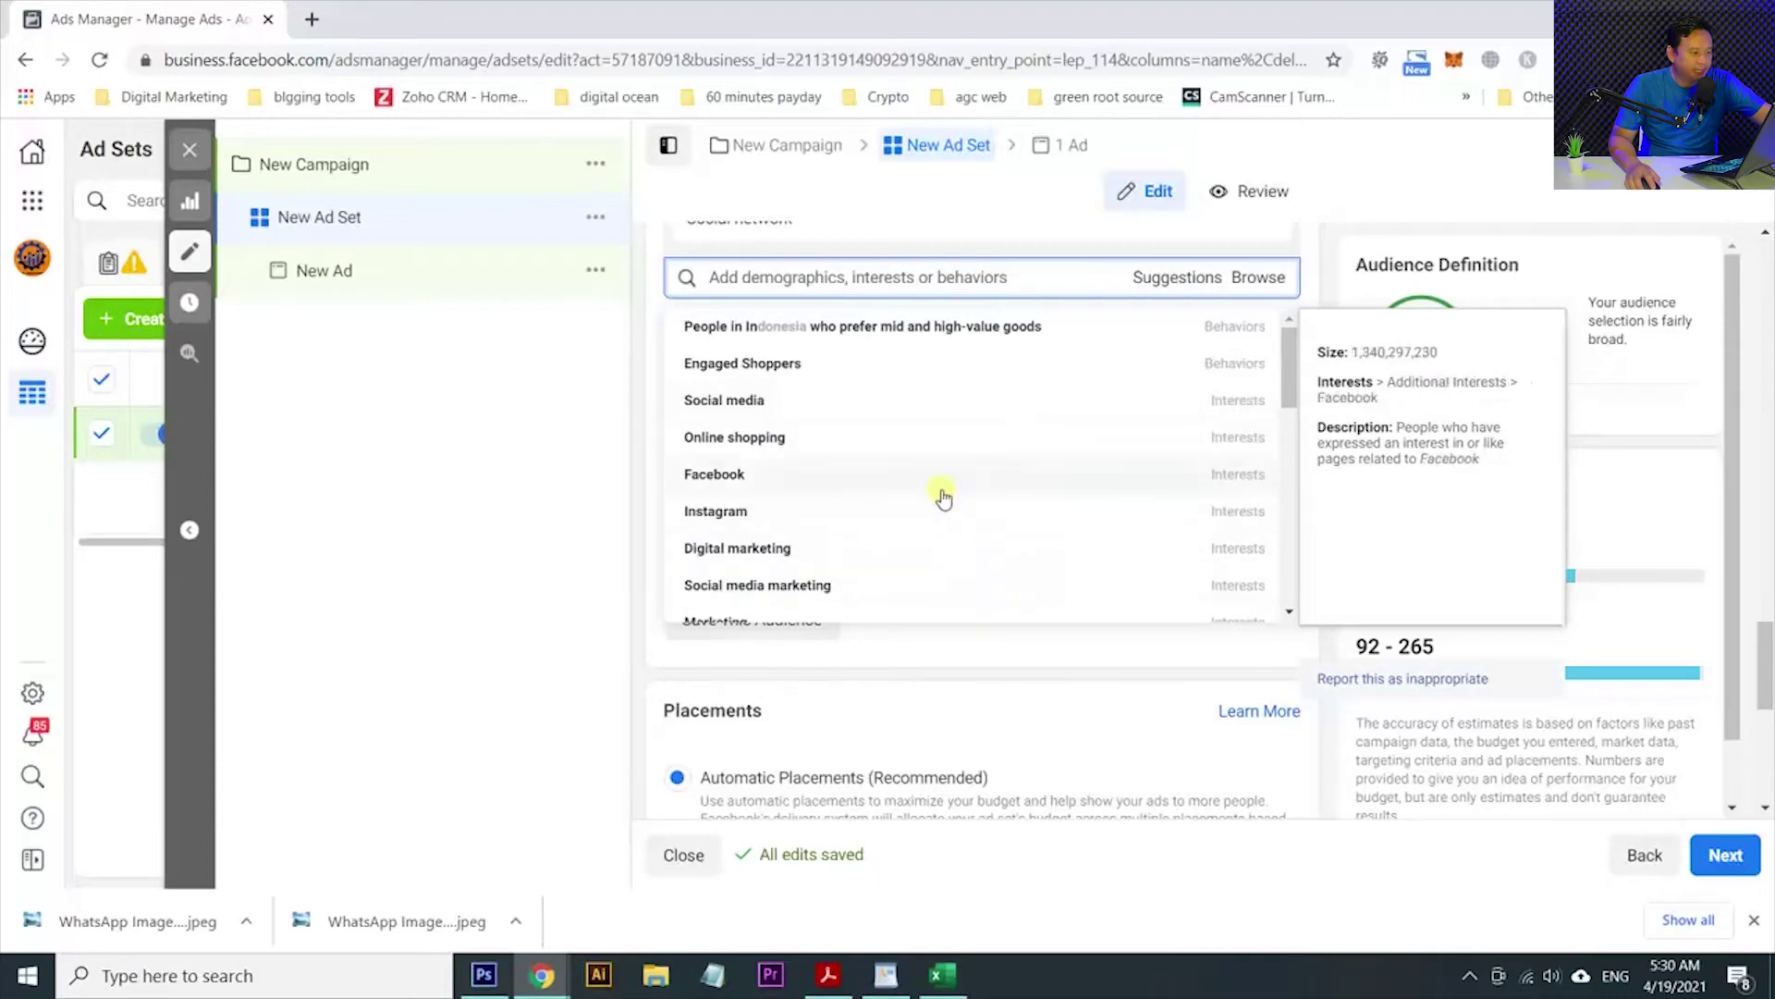
scroll(943, 496, down, 5)
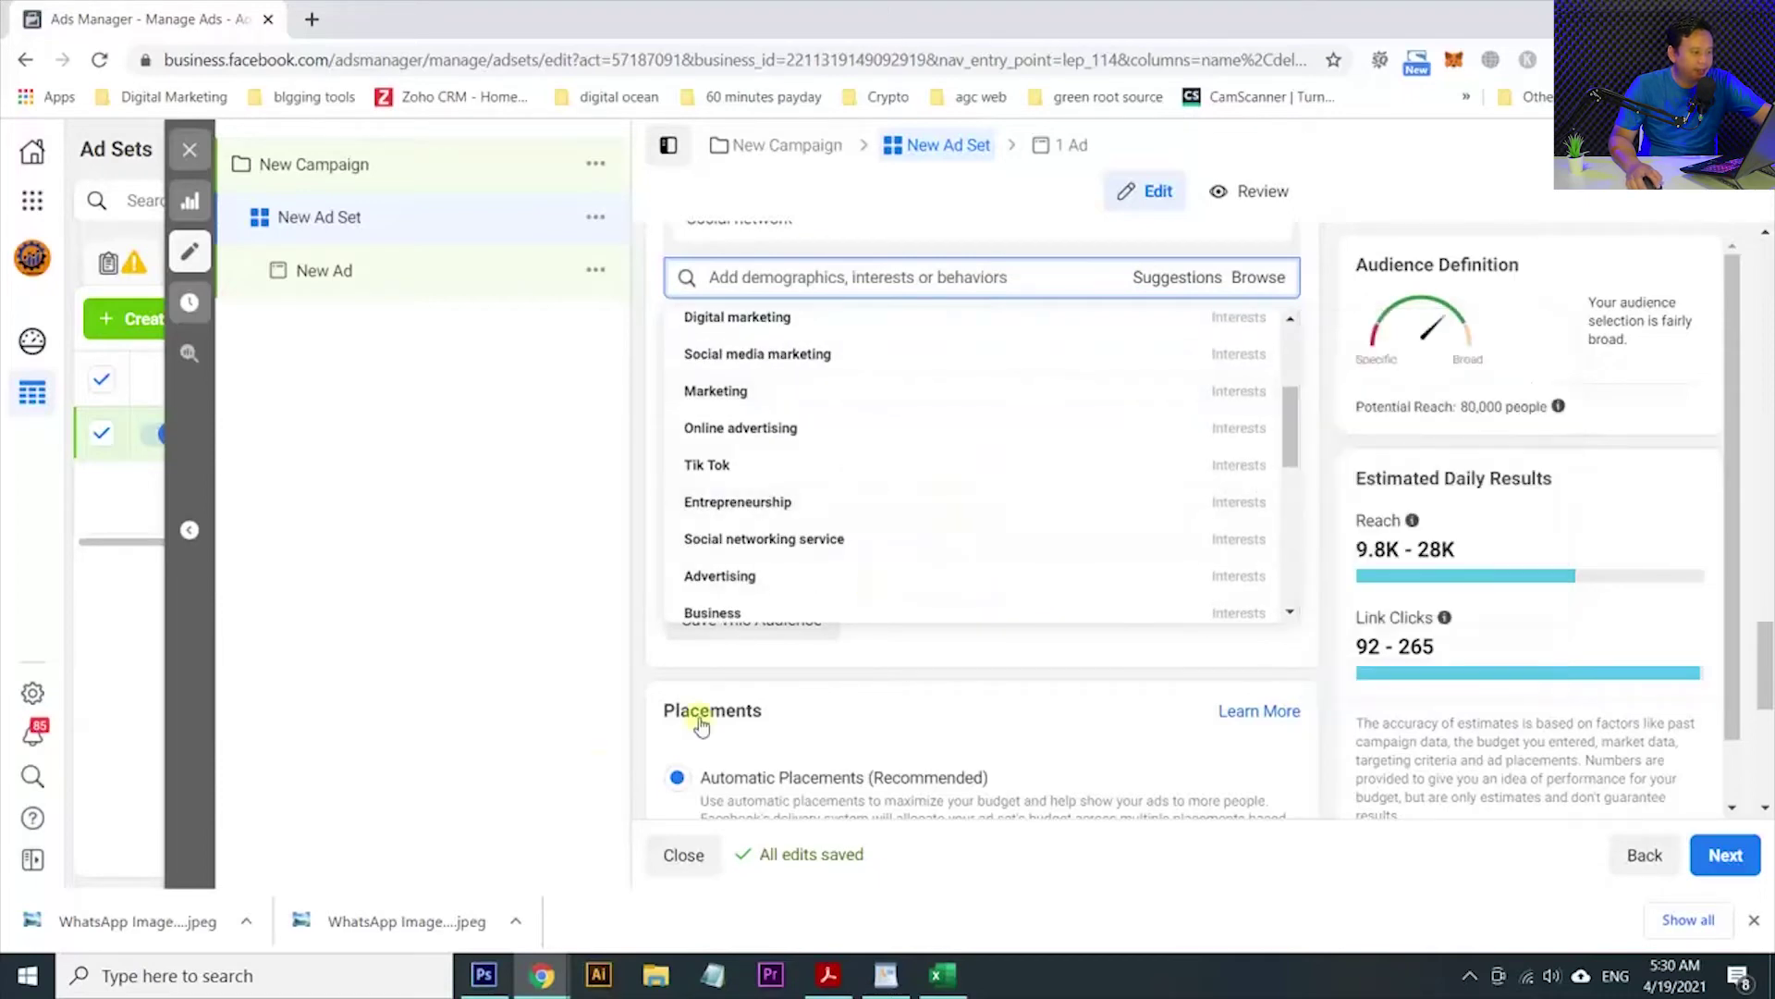
click(515, 784)
scroll(1146, 645, up, 3)
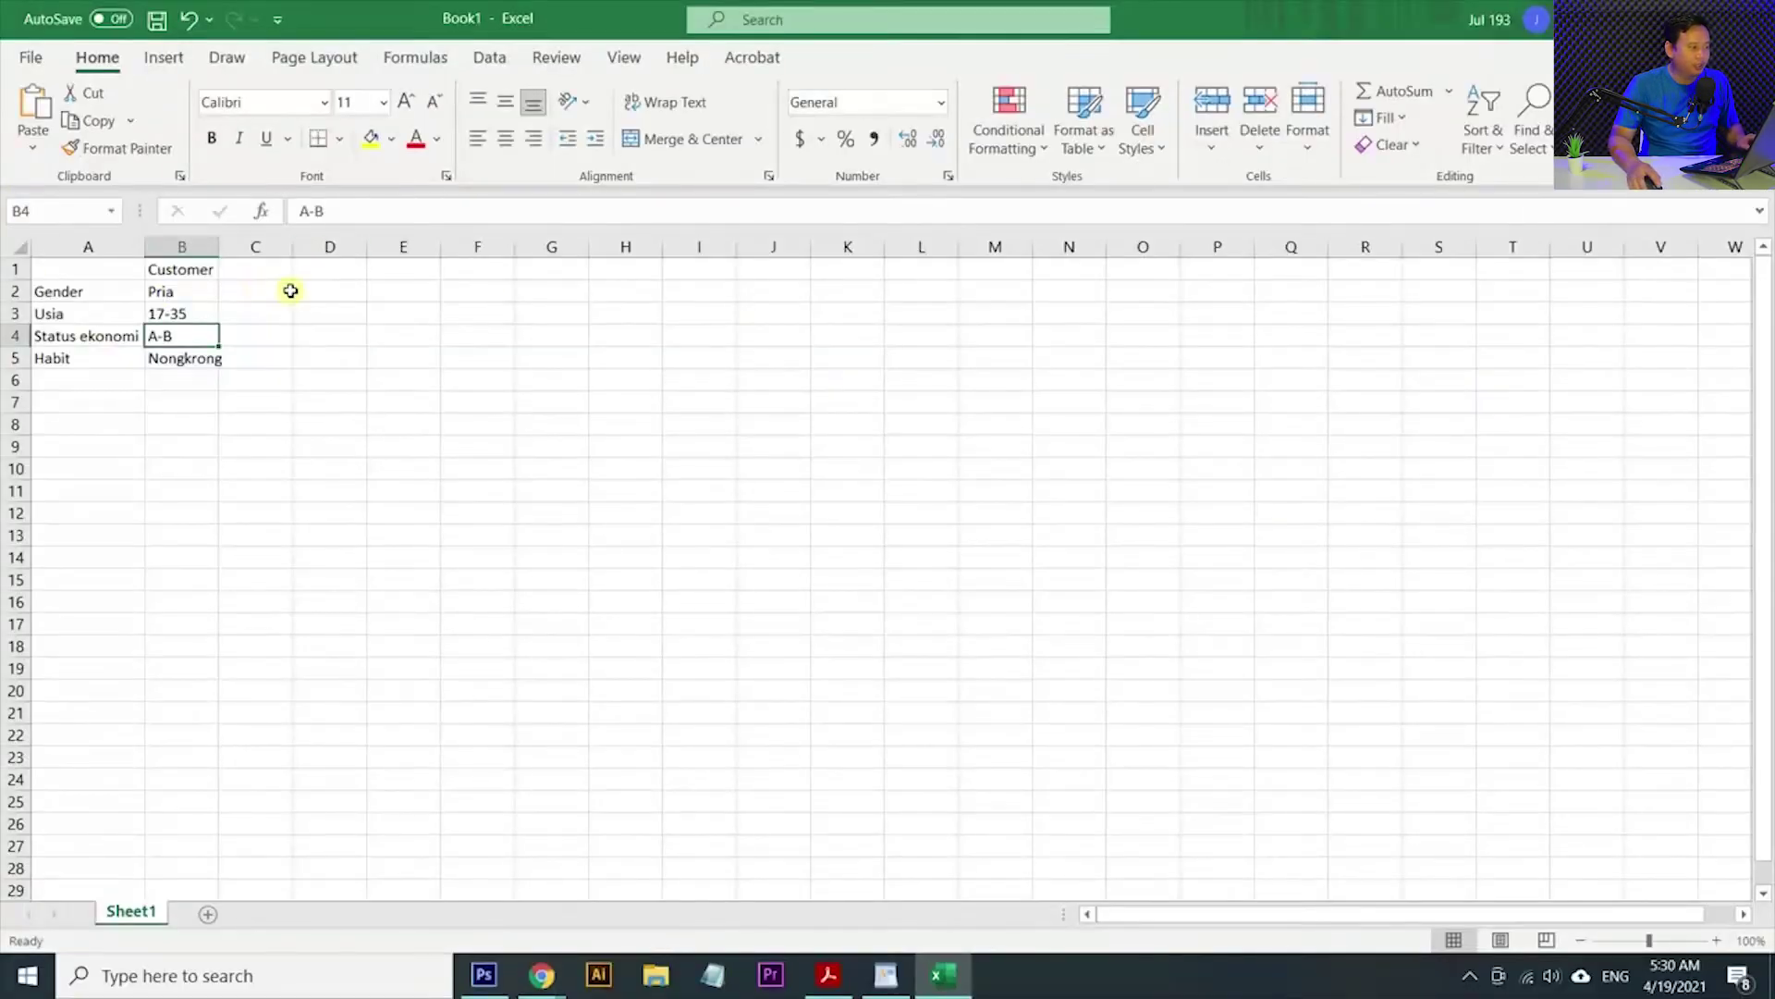
Enter the headings Bintaro in cell D1 and Puri Kembangan in E1, and widen column E to fit its heading.
click(278, 274)
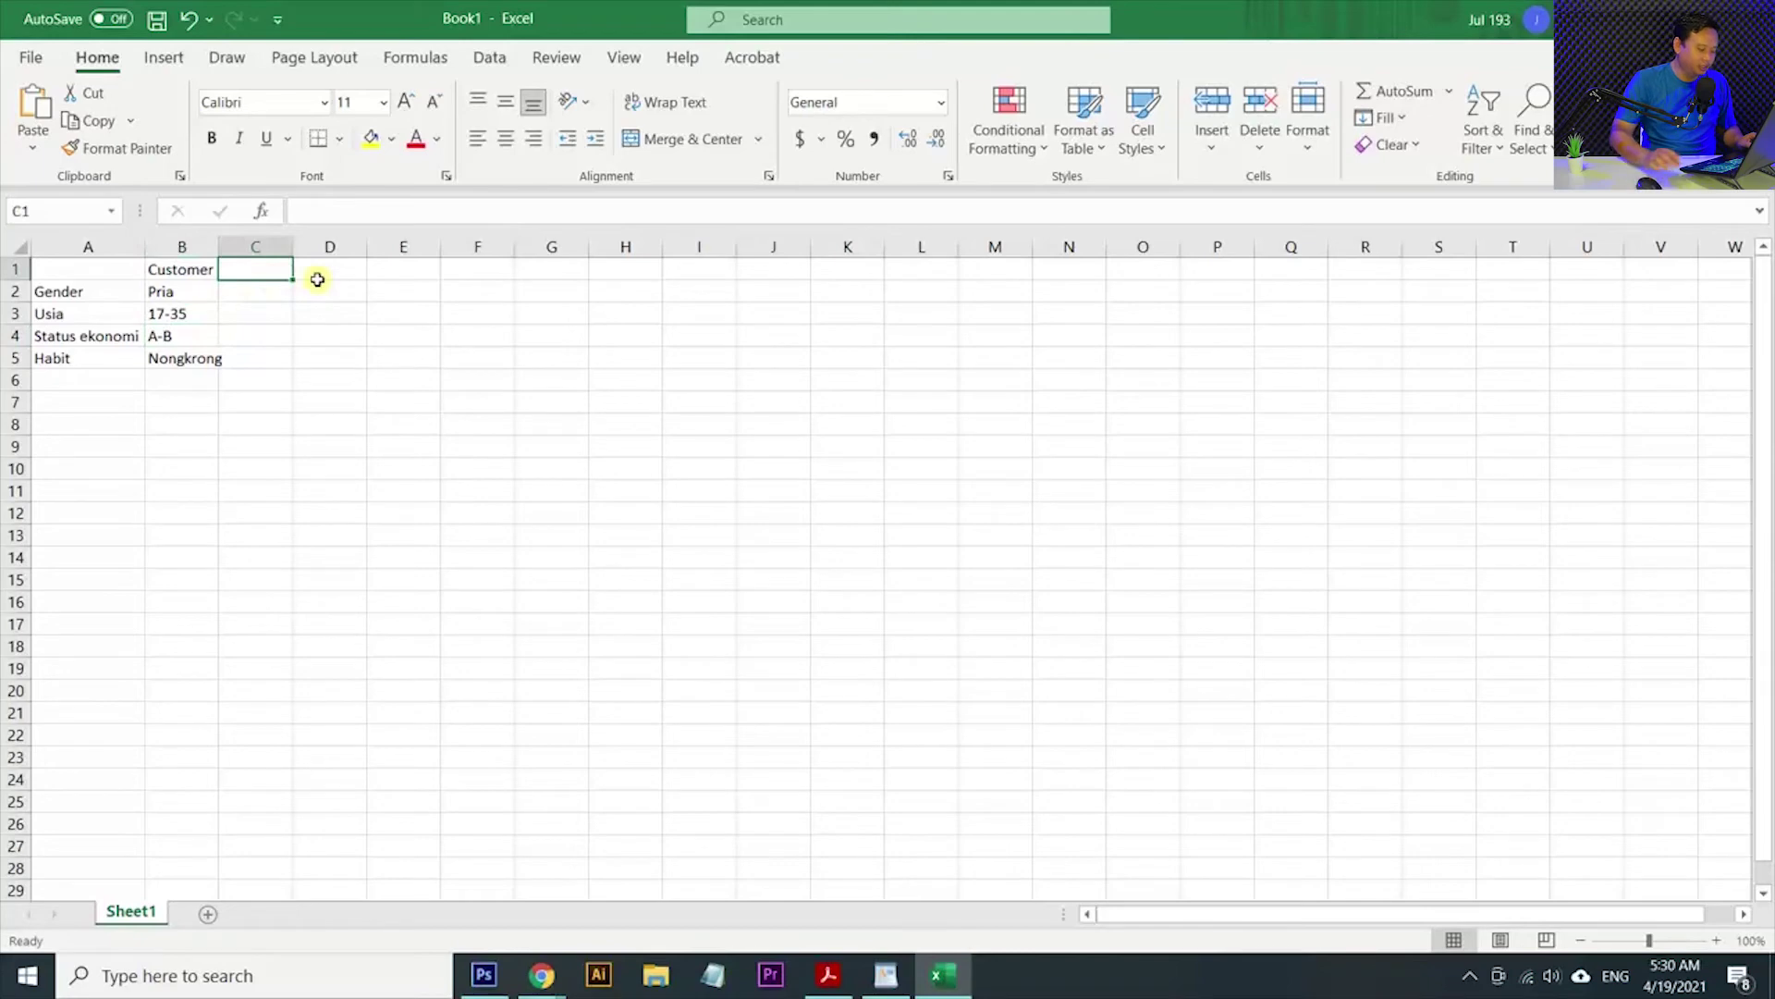
click(317, 279)
text(Bintaro)
key(Tab)
text(Pur)
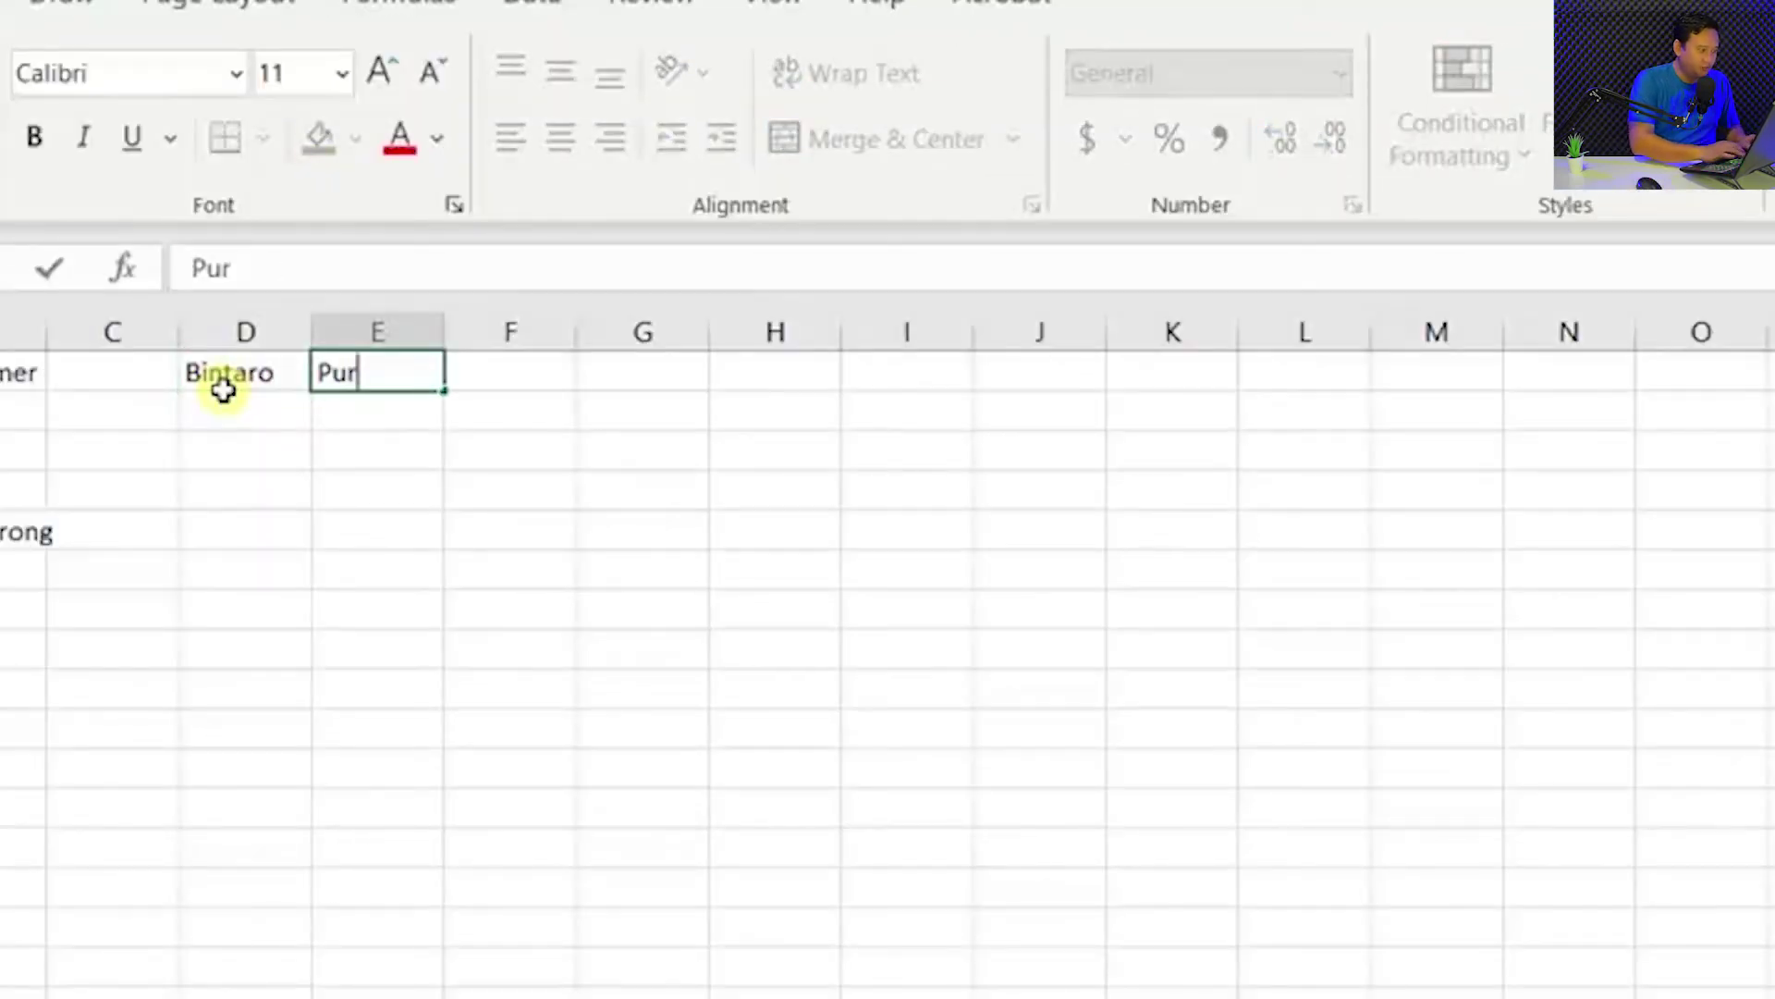
text(i Kembangan)
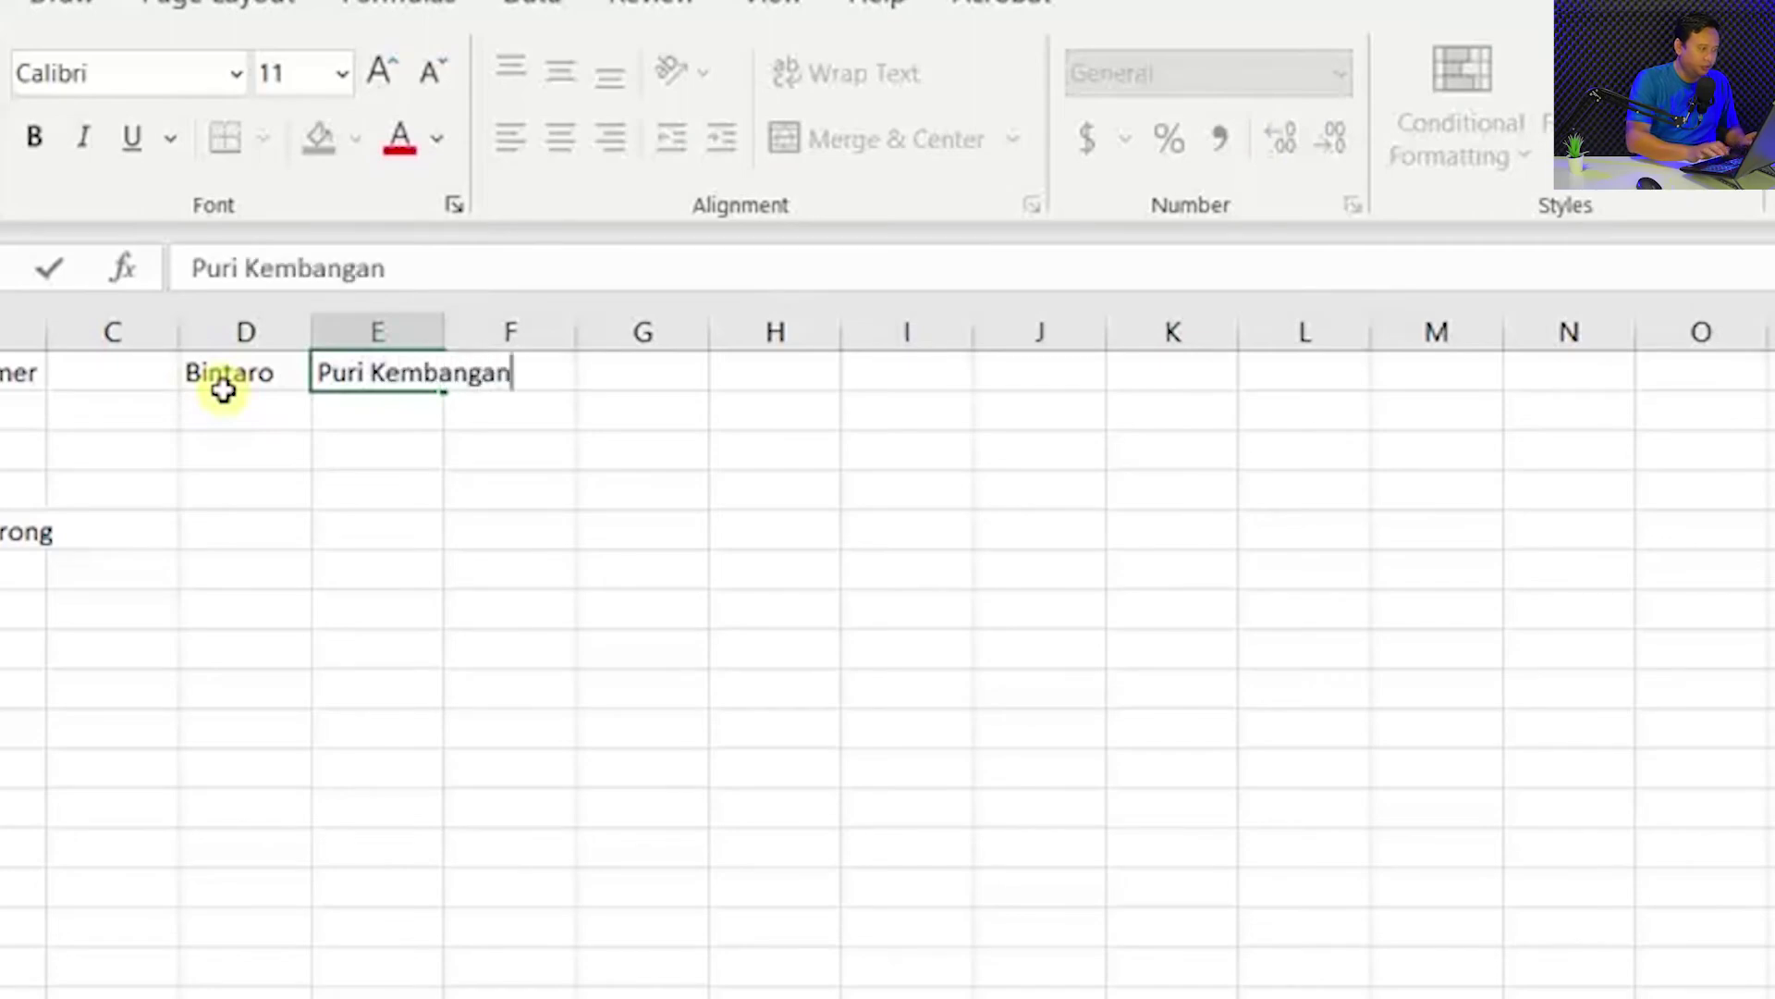
key(Return)
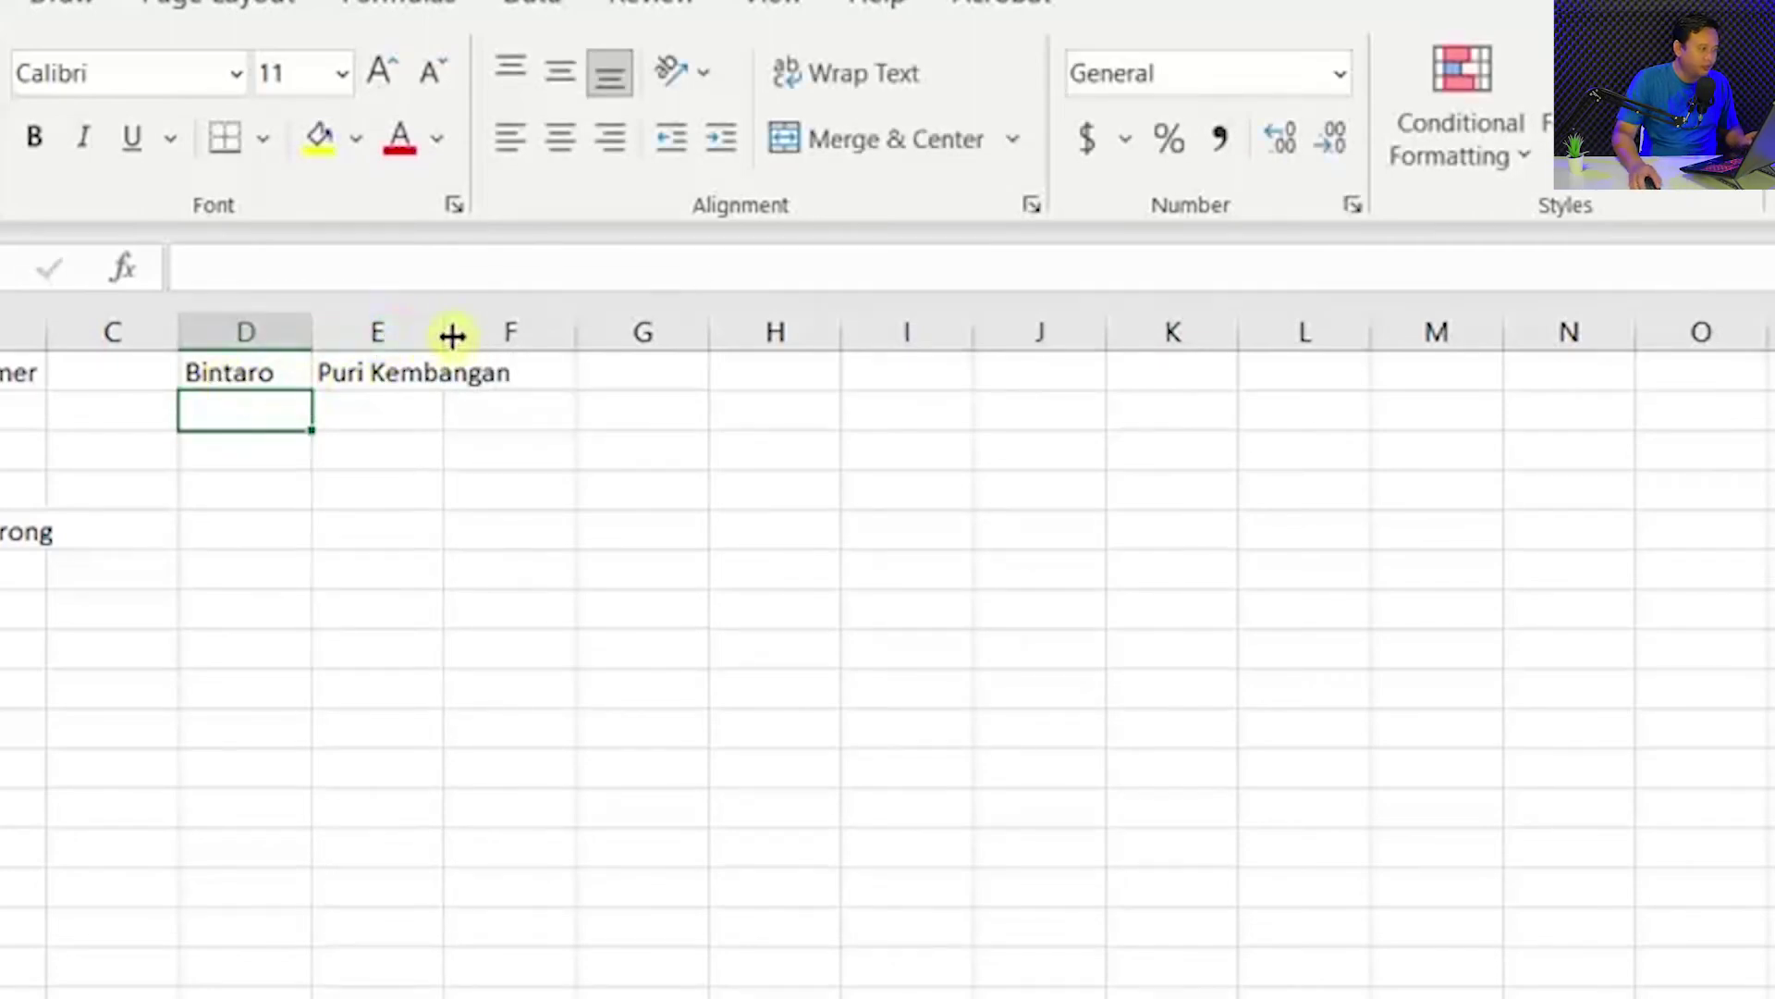
drag(446, 340, 521, 339)
Insert a blank column before column C and label cell D2 as Audience.
click(130, 324)
right_click(129, 312)
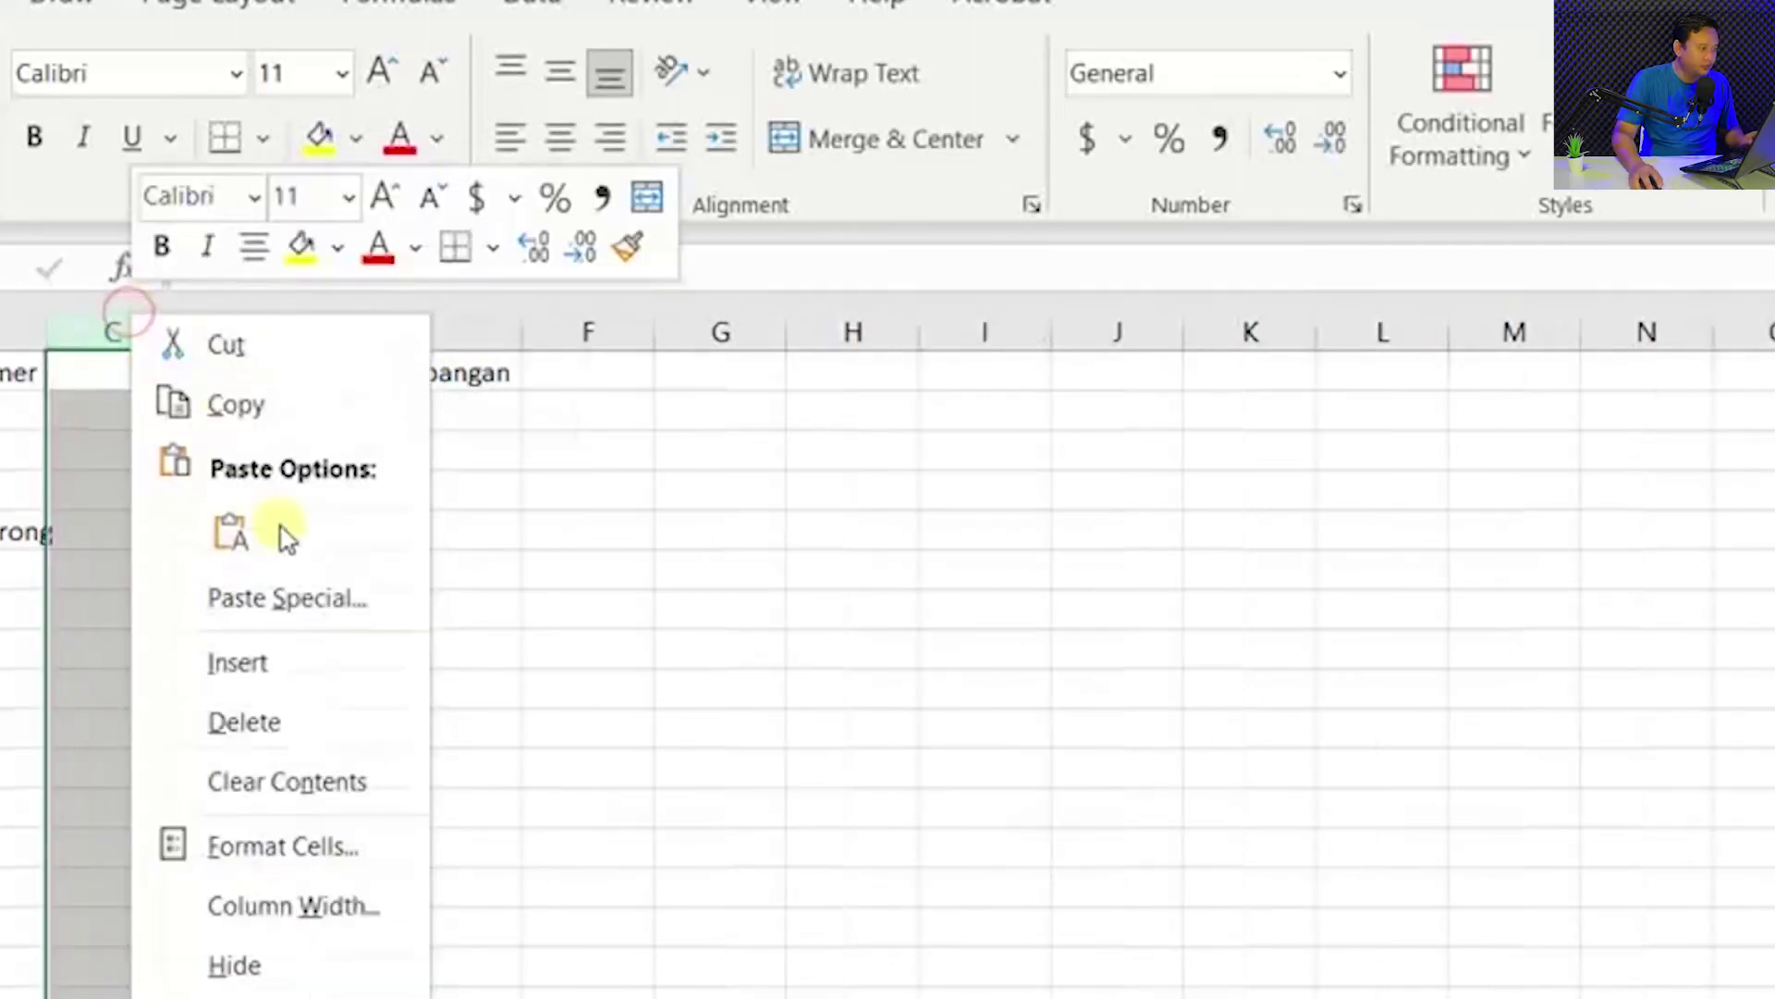
click(309, 652)
click(546, 662)
click(248, 428)
text(Audience)
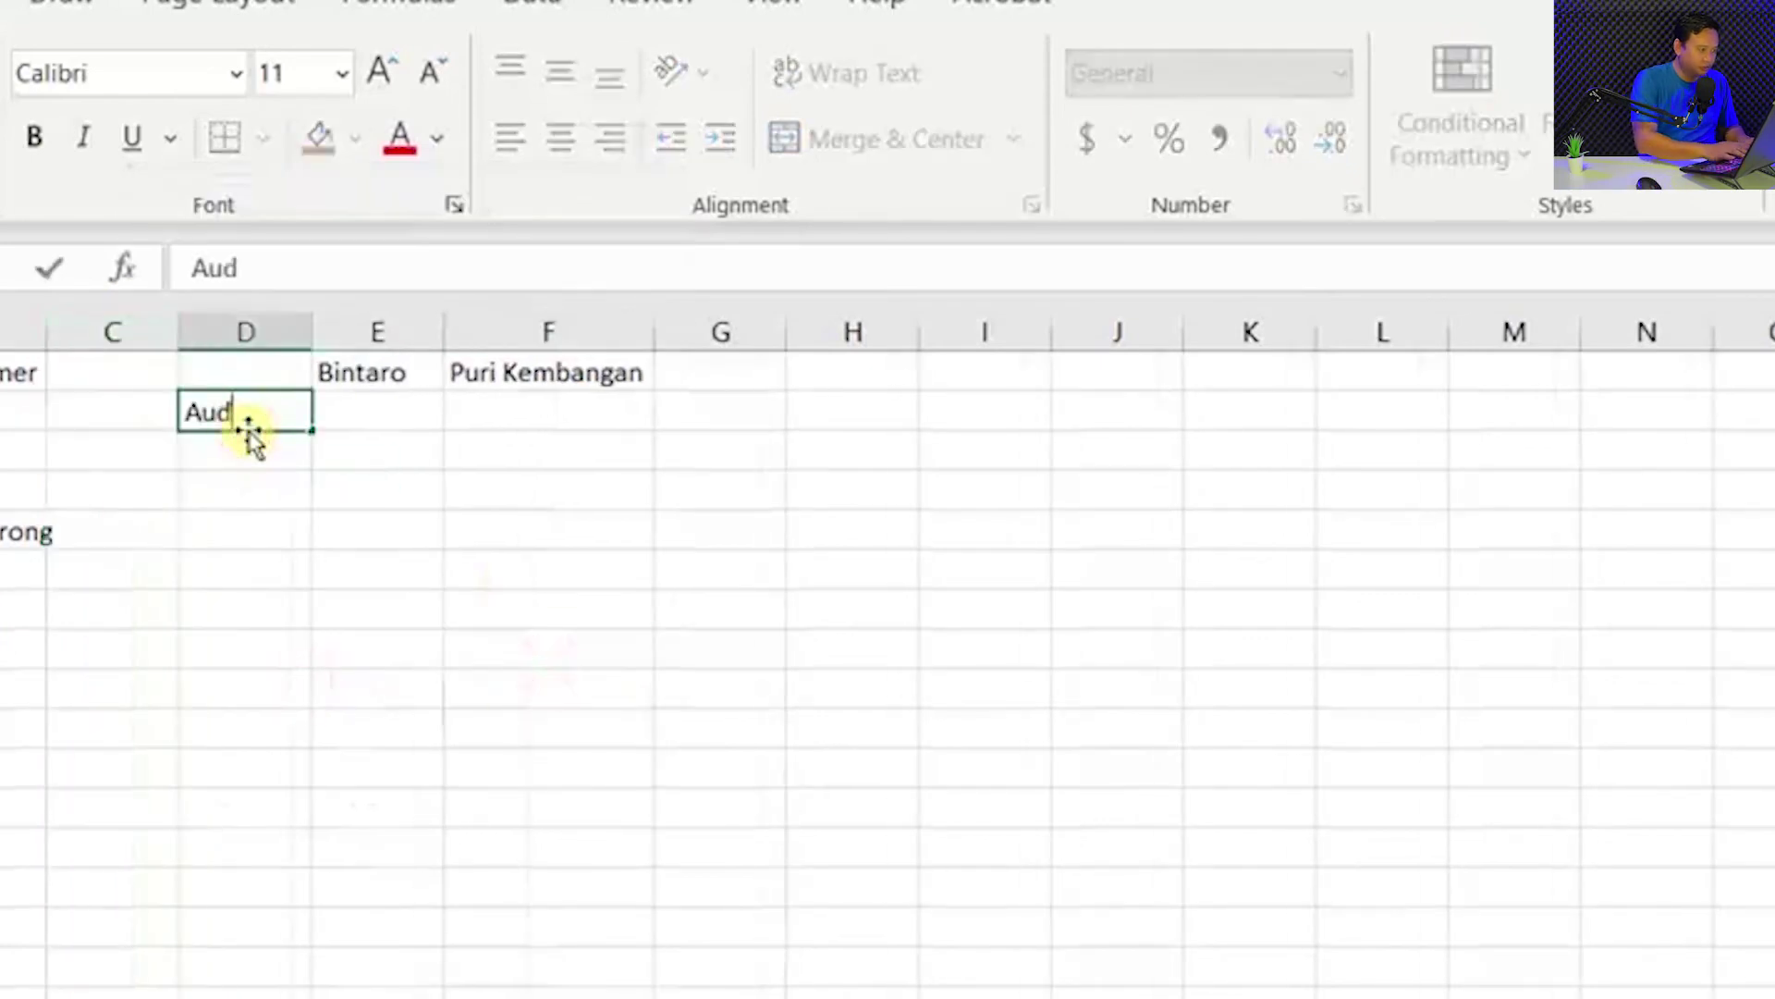
key(Return)
Enter 80000 as the audience size for Bintaro in cell E2.
key(Up)
key(Right)
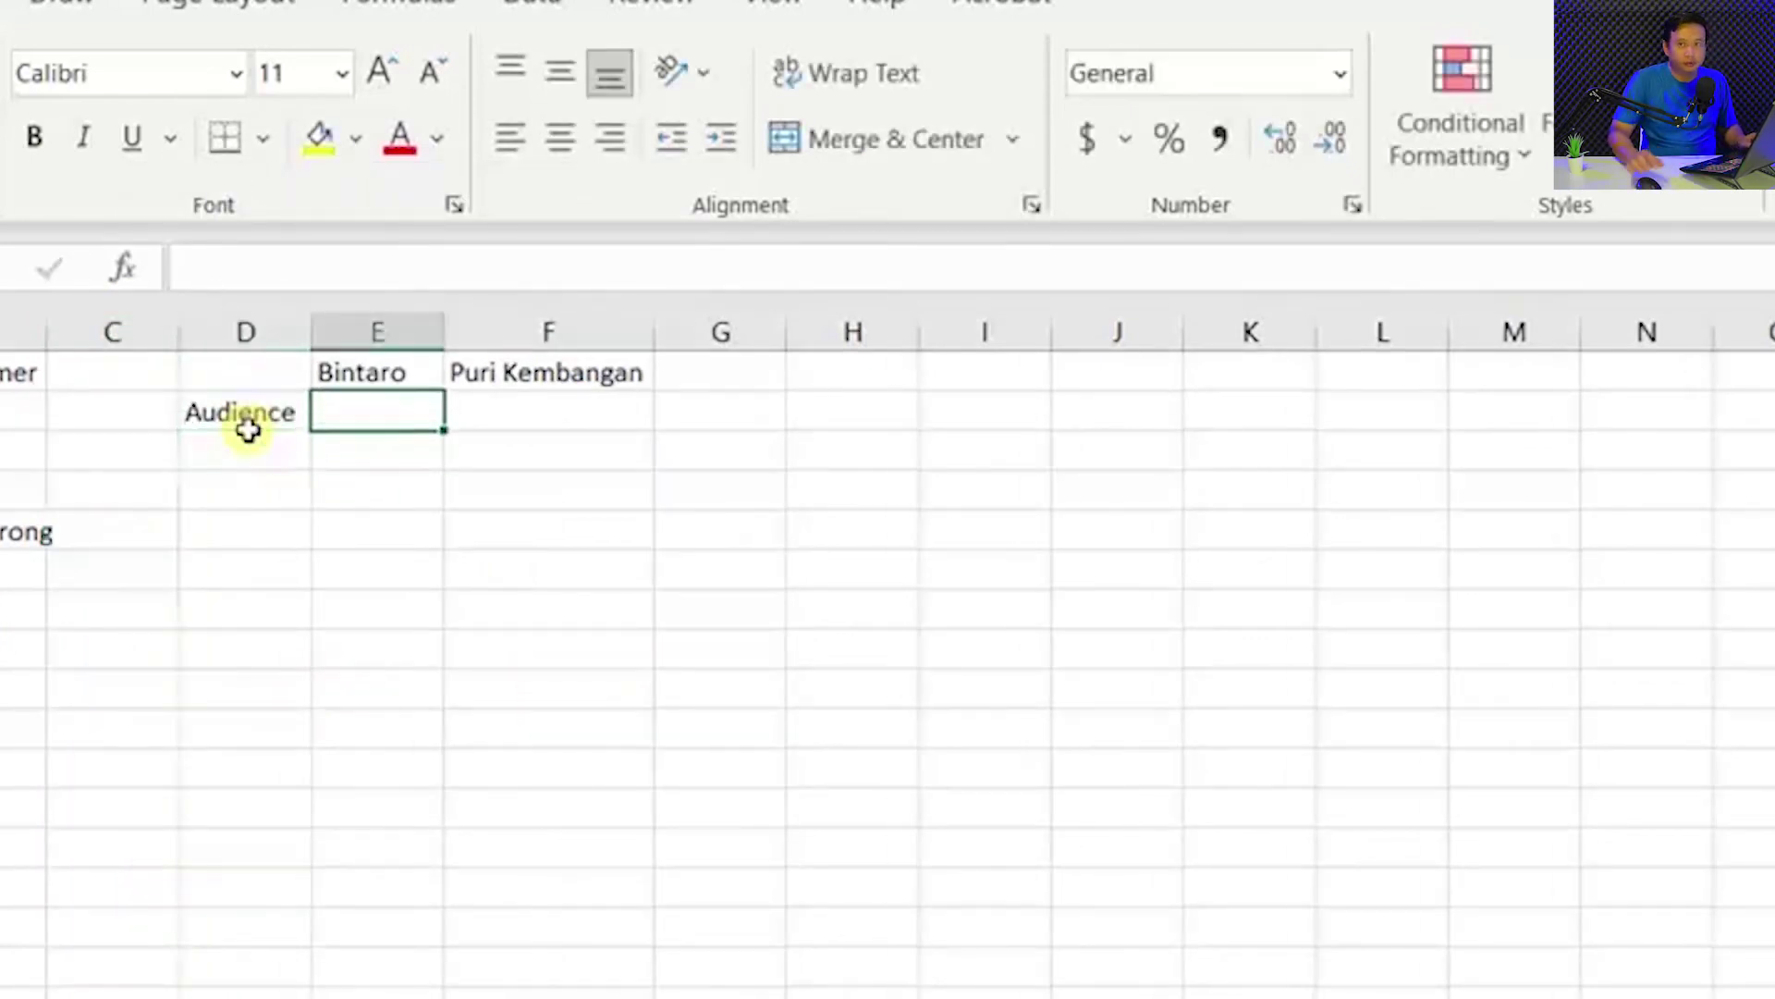
text(80)
key(Up)
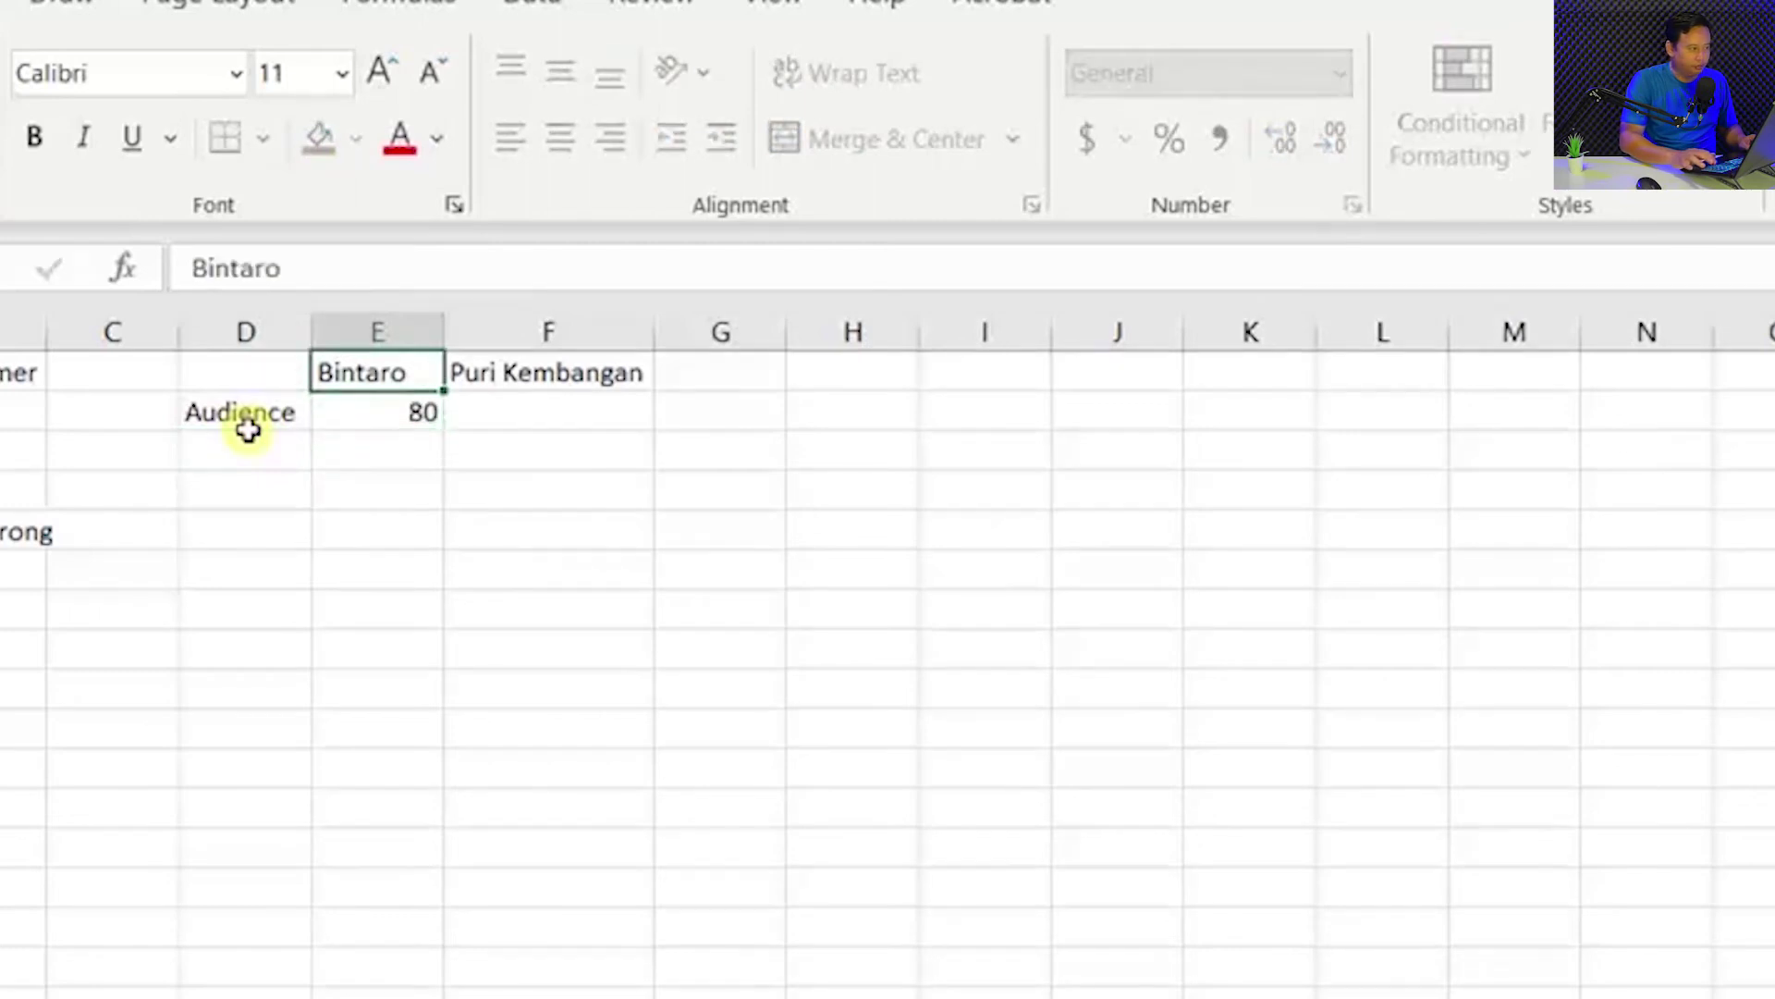
key(Down)
text(82)
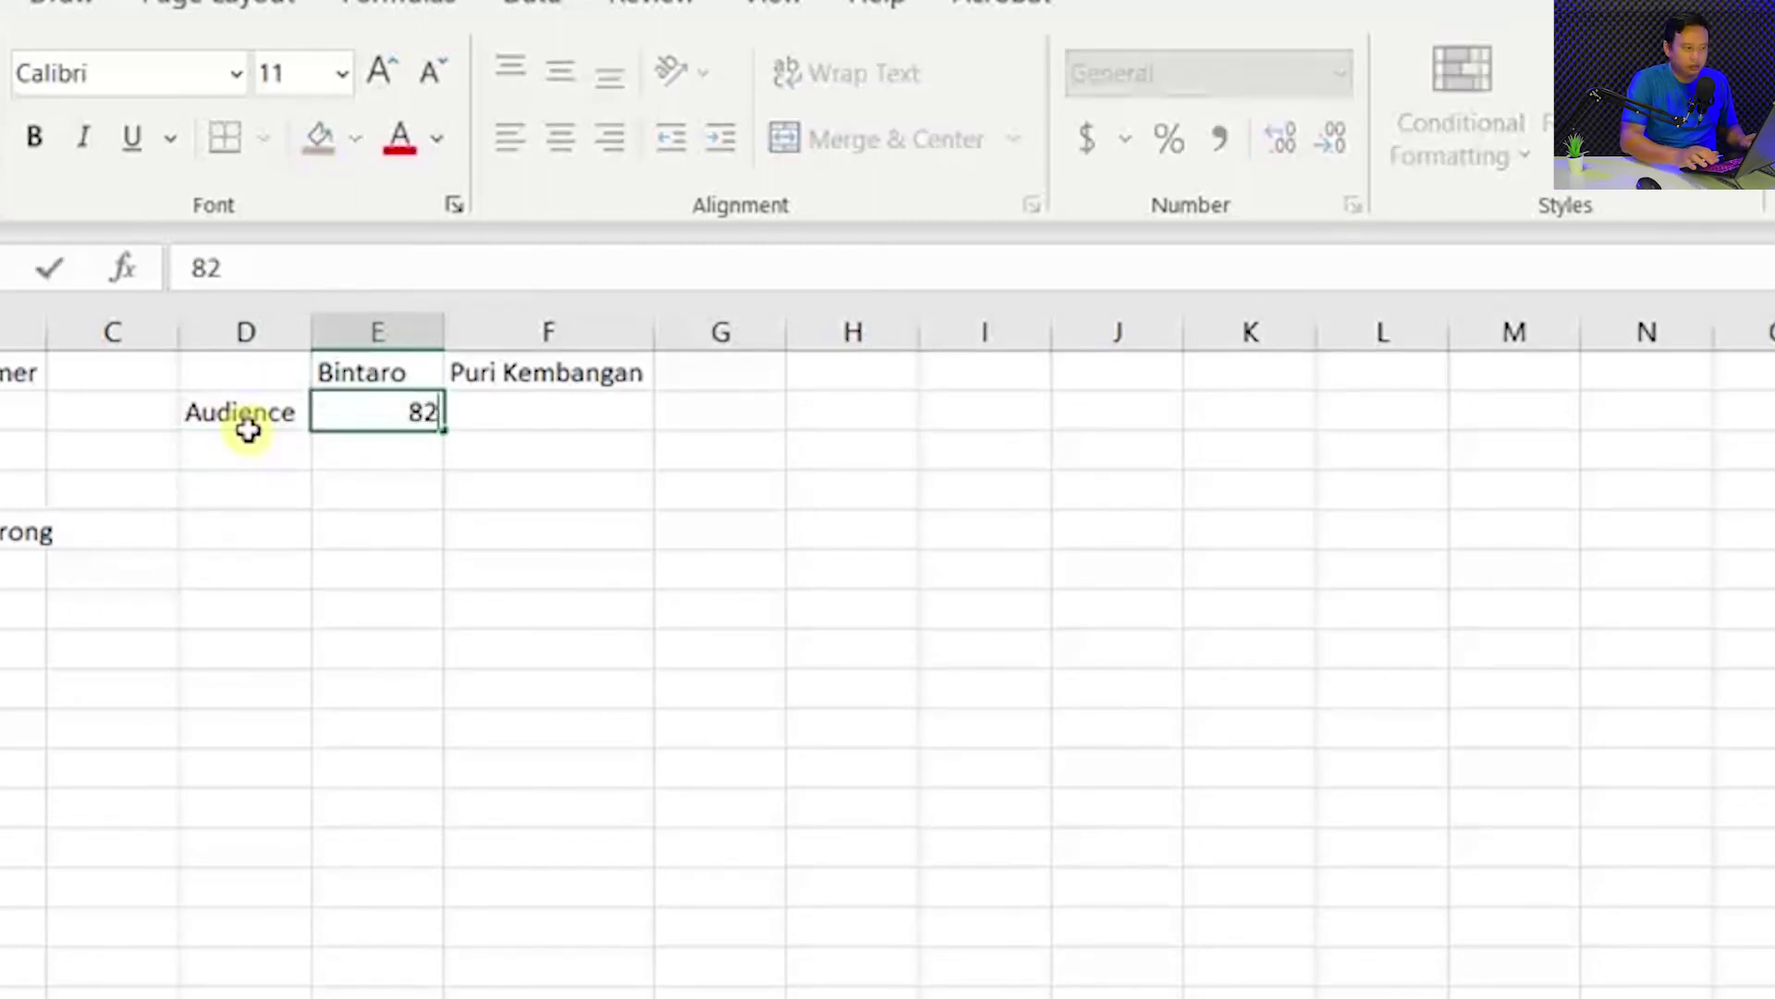
key(BackSpace)
text(0000)
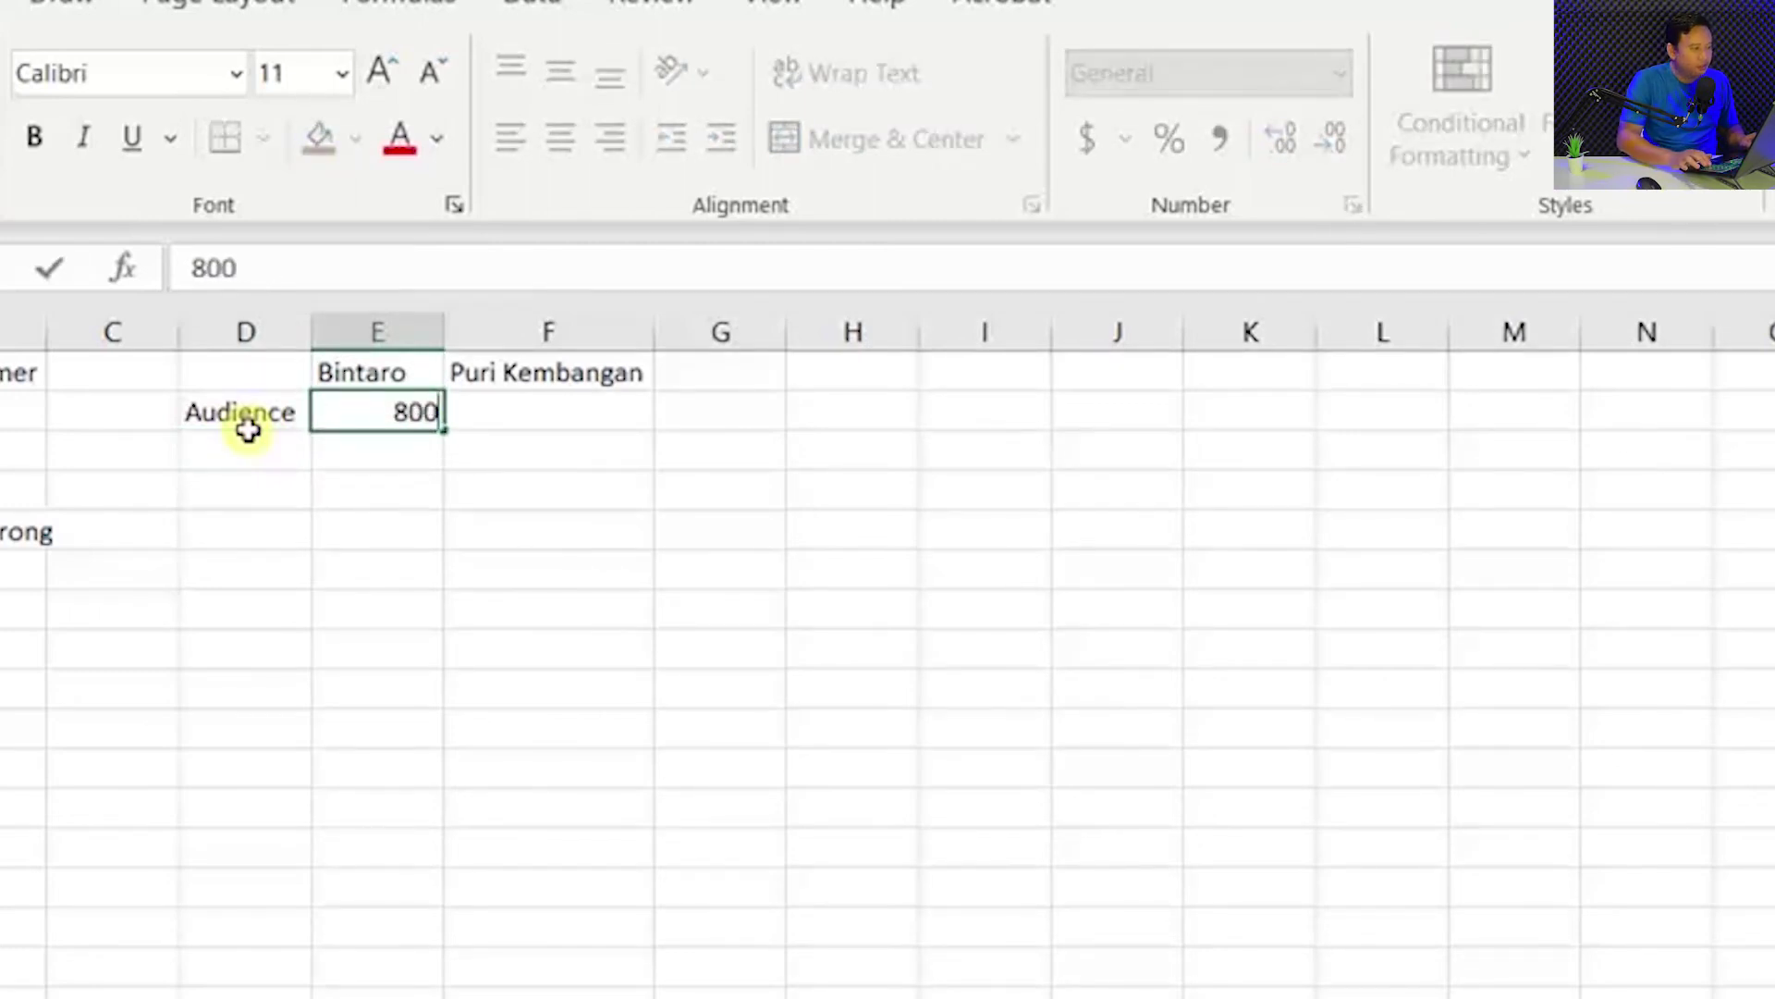
key(Return)
Format the Bintaro and Puri Kembangan columns with thousands separators and no decimal places.
drag(317, 379, 546, 332)
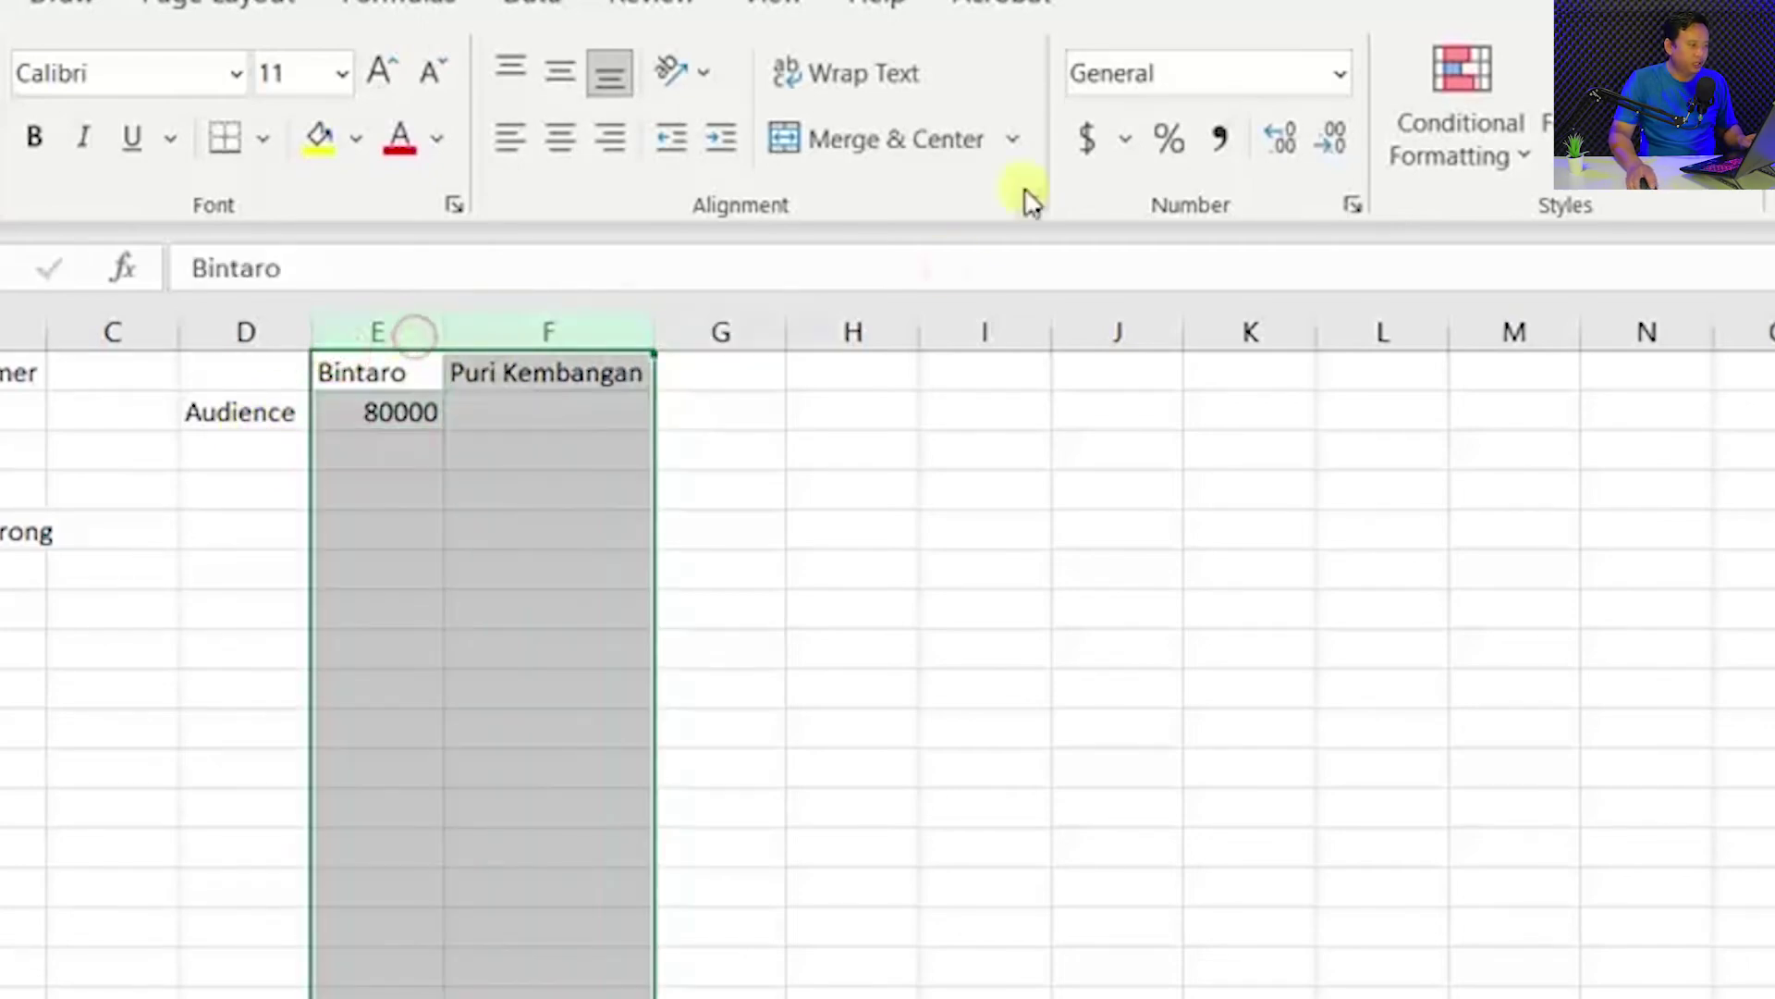
click(1223, 140)
click(1333, 146)
click(1333, 146)
click(988, 508)
click(551, 409)
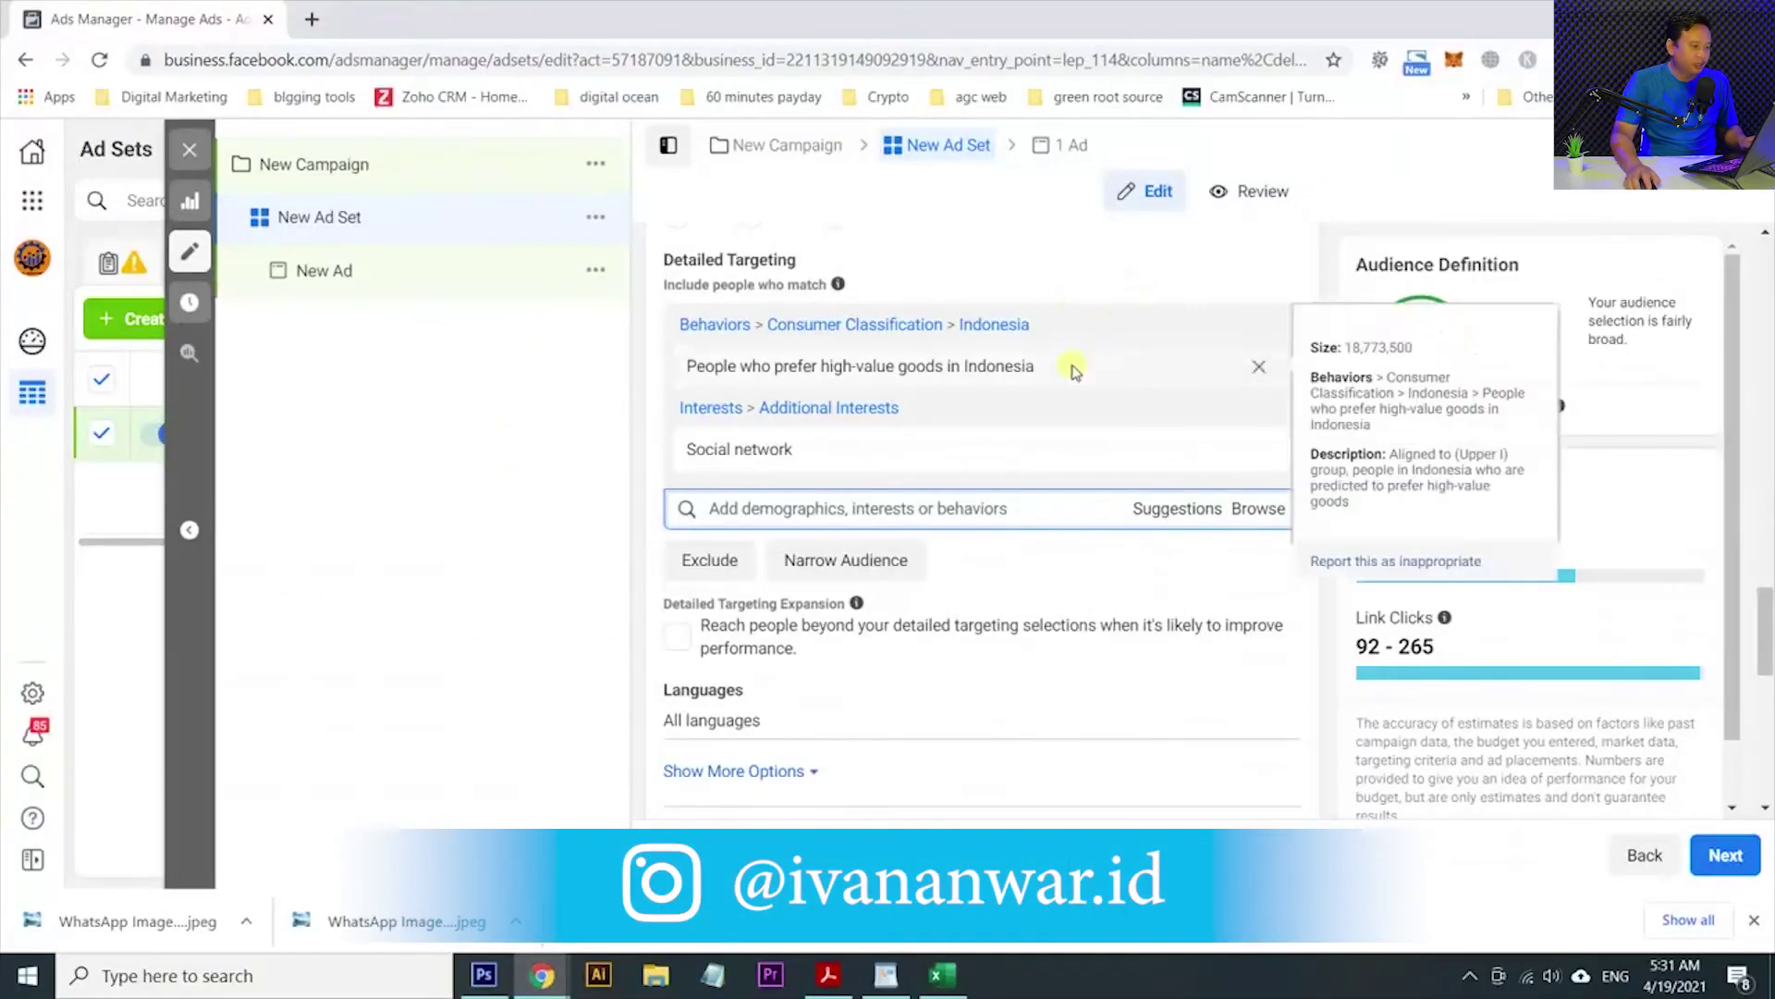
In the Ads Manager ad set, replace the McDonald Bintaro Sektor 9 location with Pondok Indah Mall, searching for "puri indah mall".
scroll(1078, 542, up, 9)
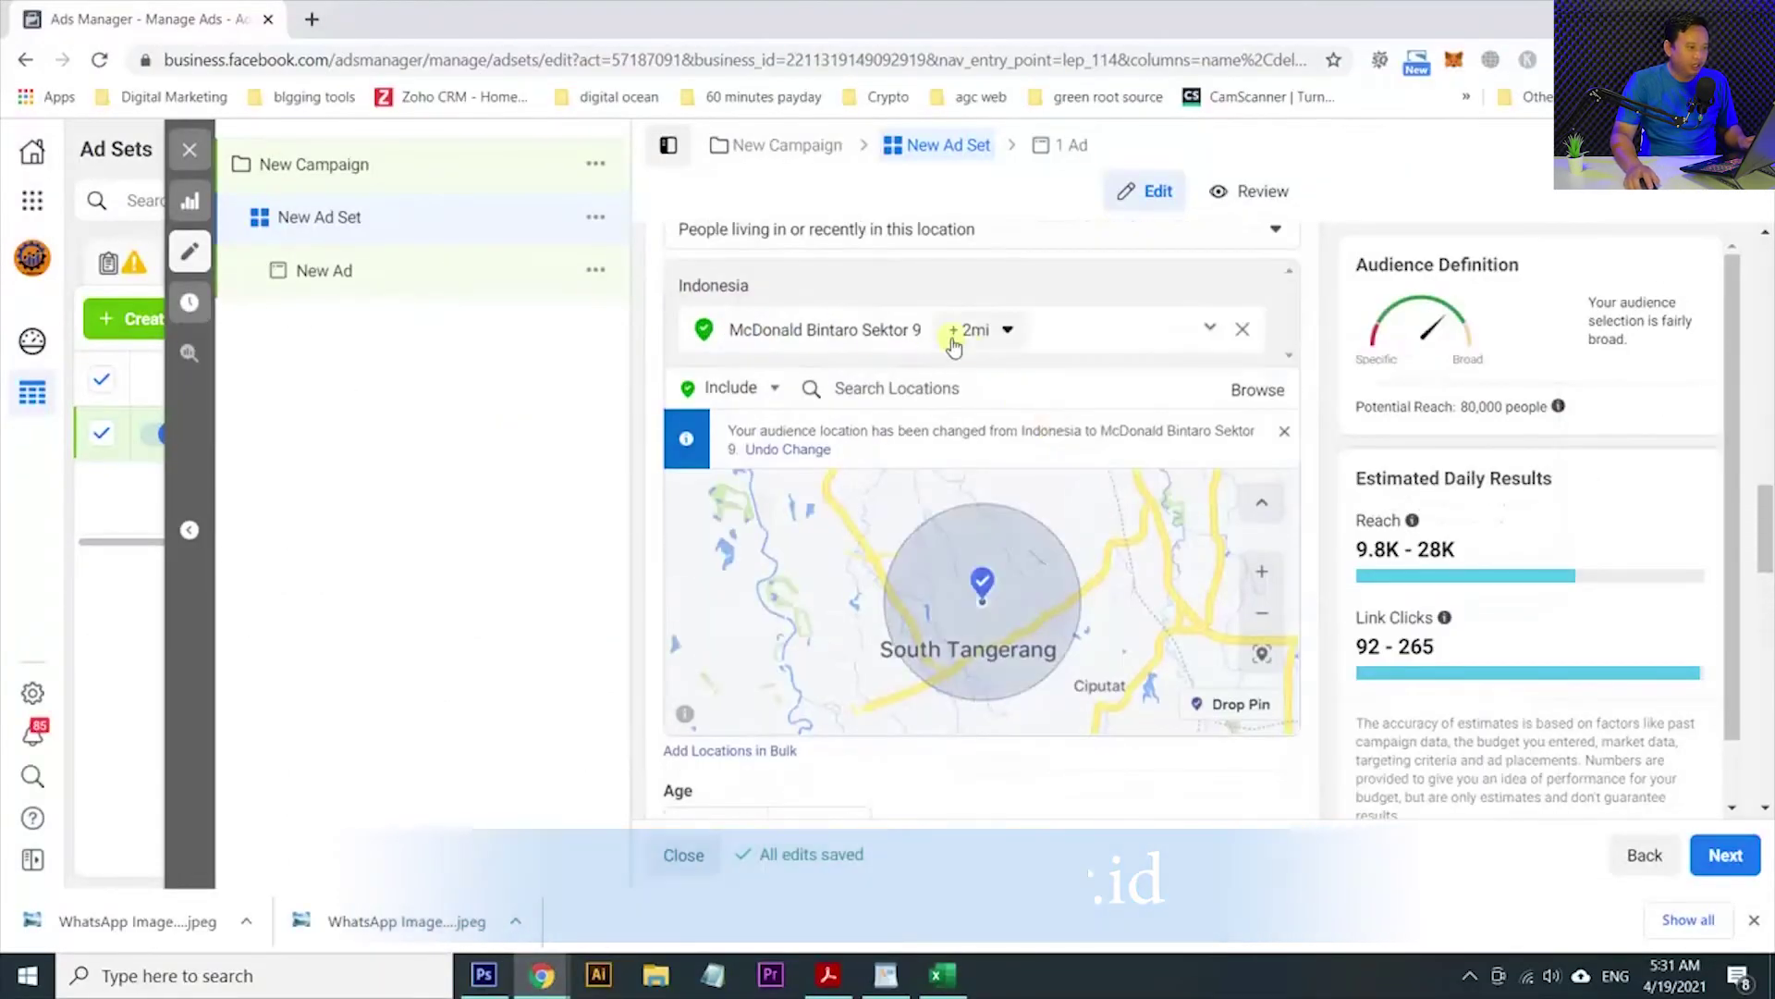
click(1241, 331)
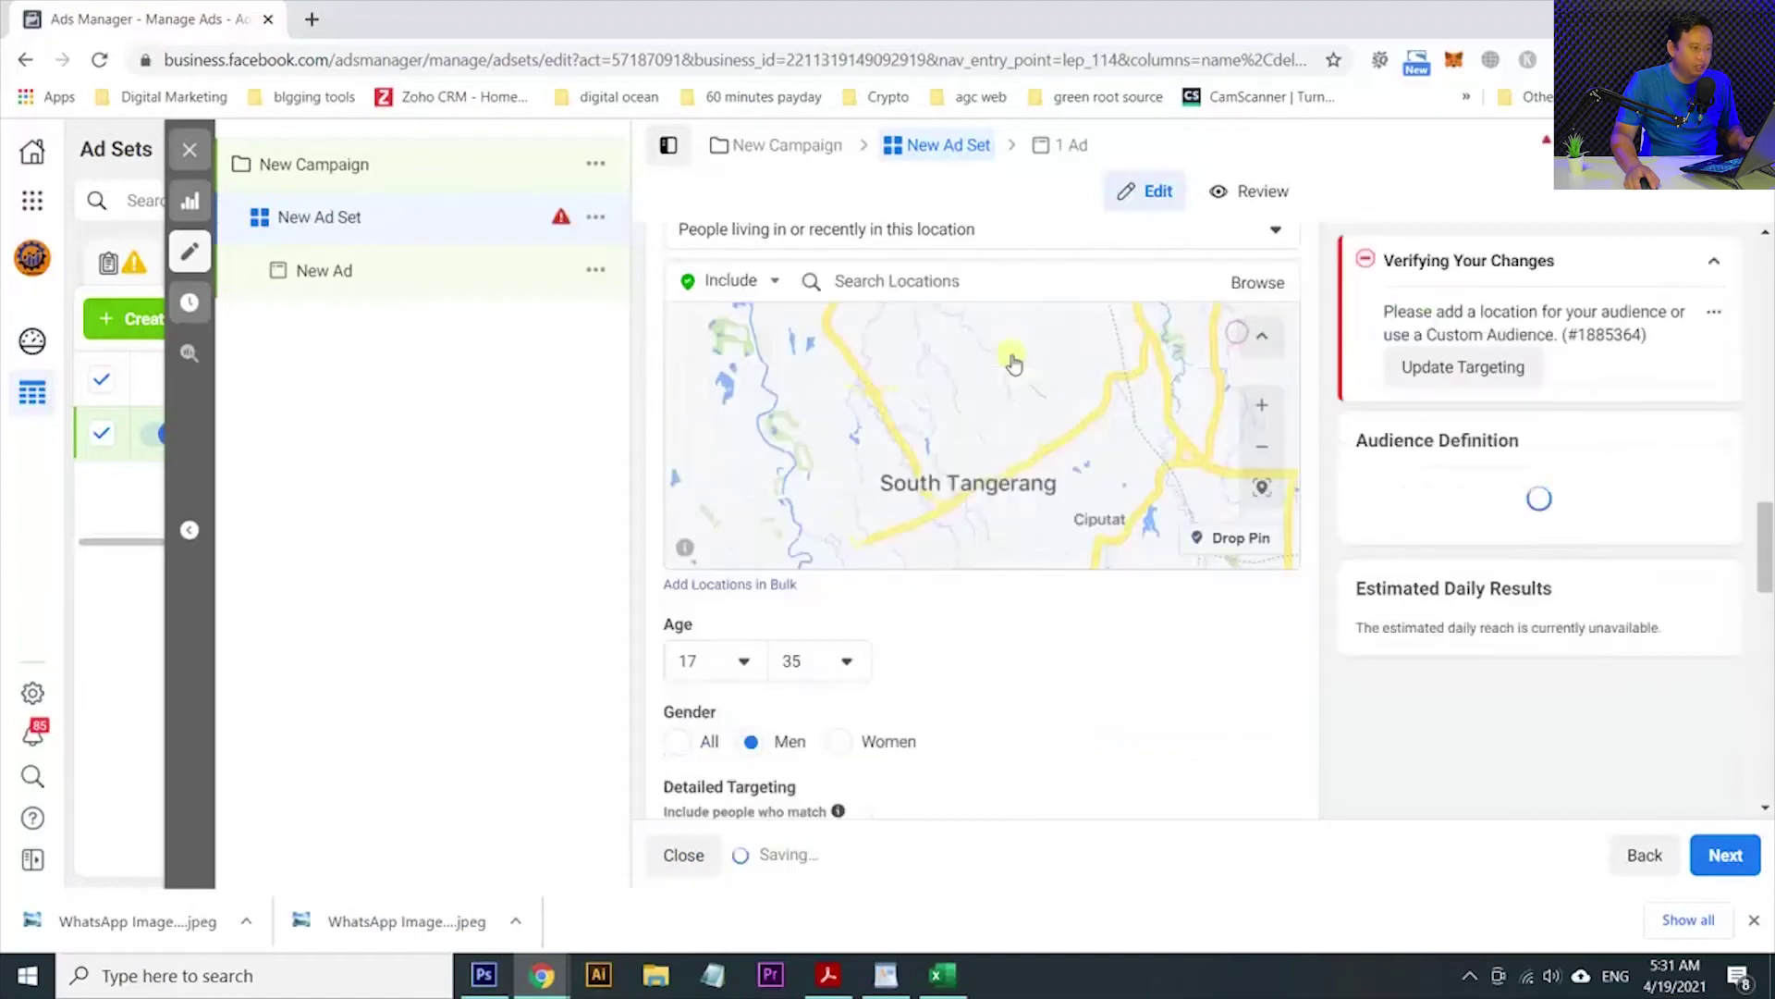
click(993, 294)
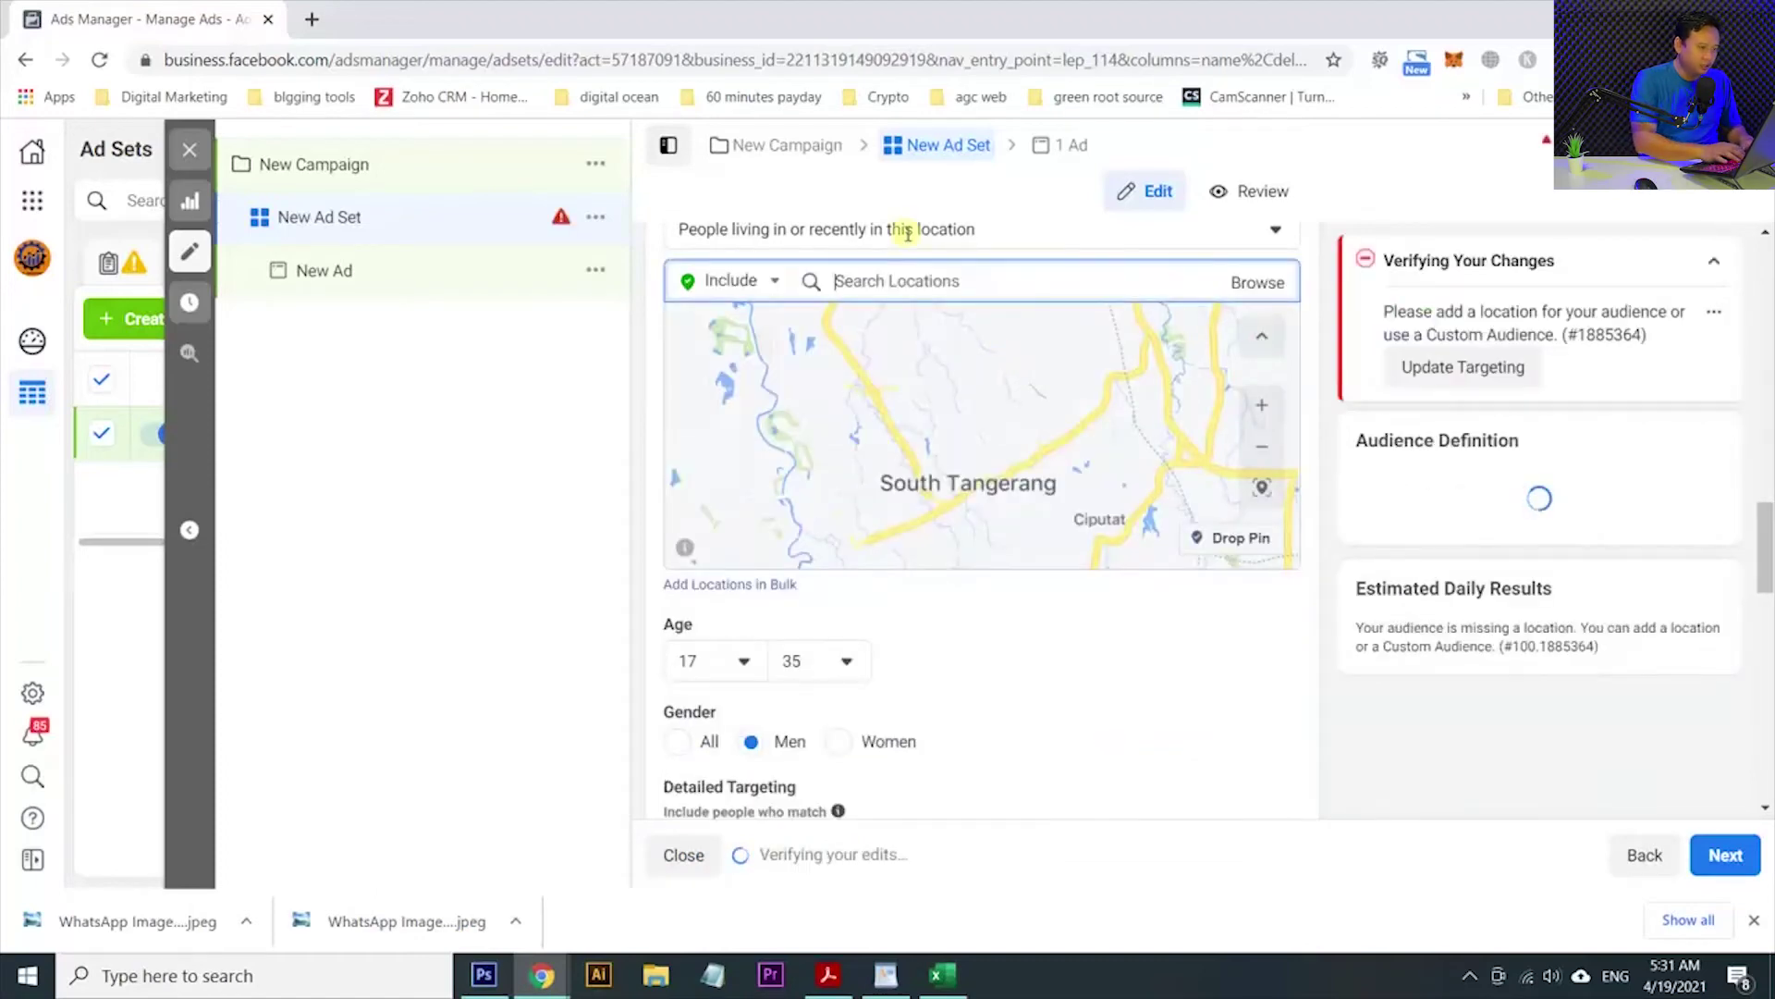
text(pru)
key(BackSpace)
key(BackSpace)
text(uri)
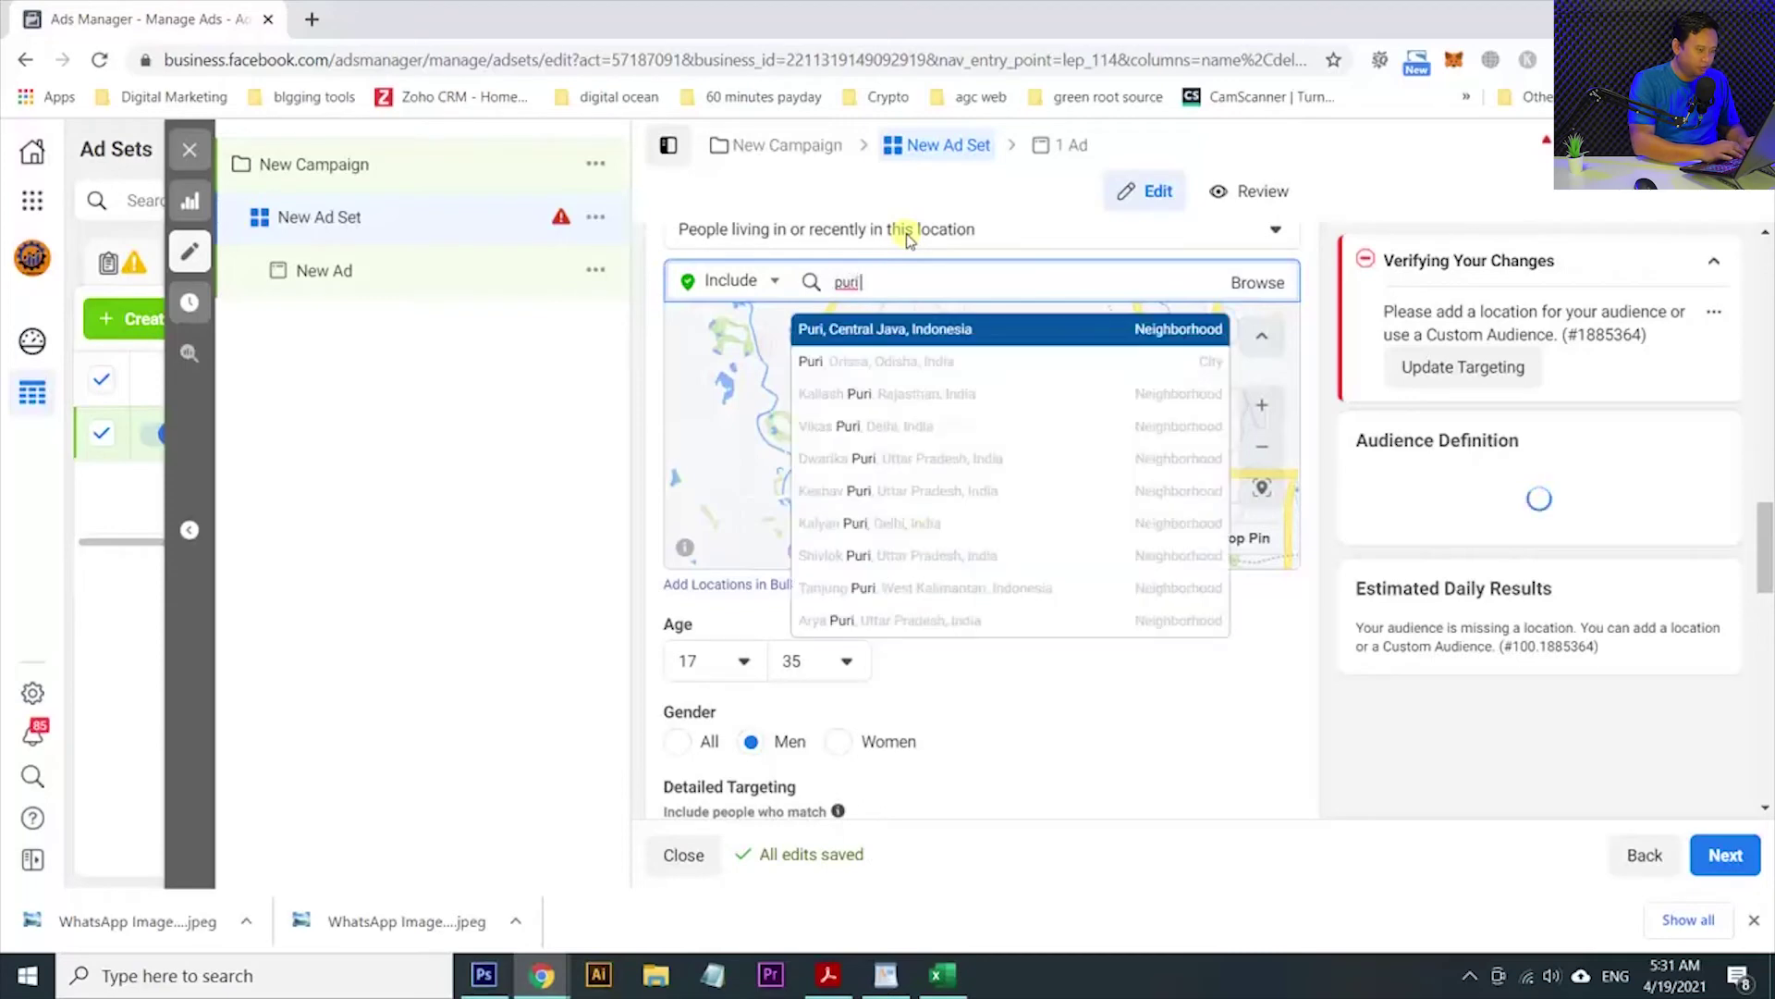
text( indah mall)
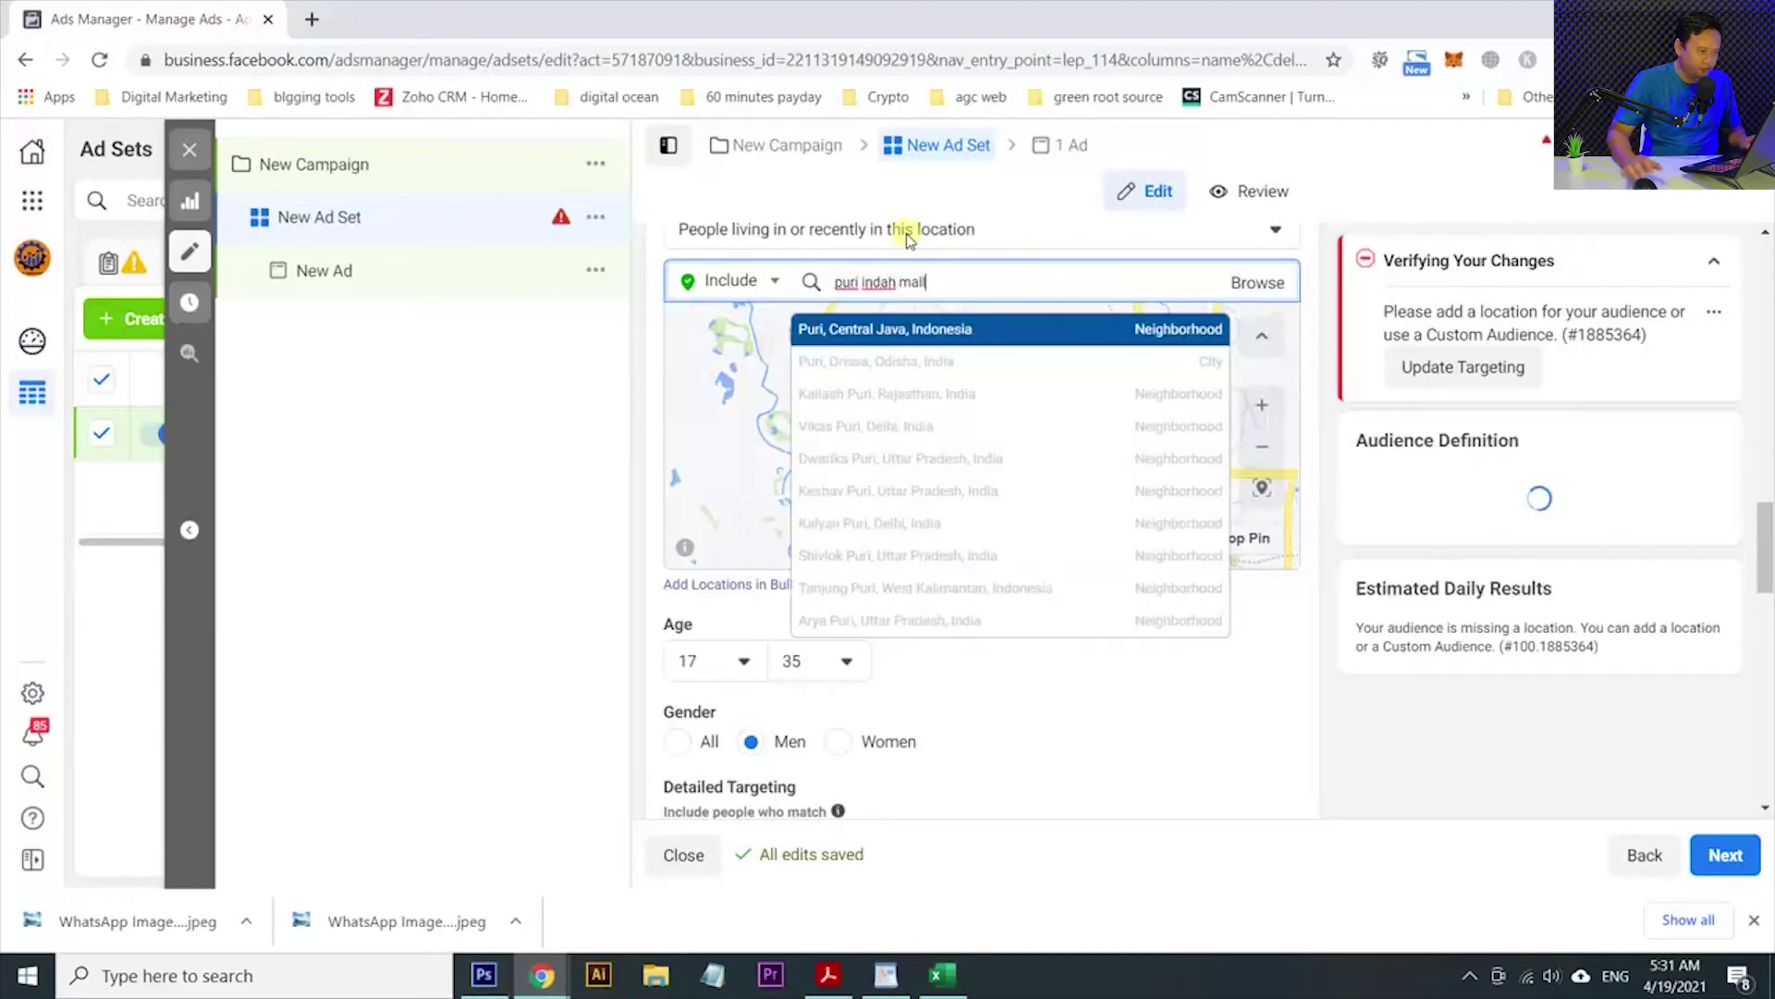
click(986, 335)
Set the radius around Pondok Indah Mall to 2 miles.
click(949, 329)
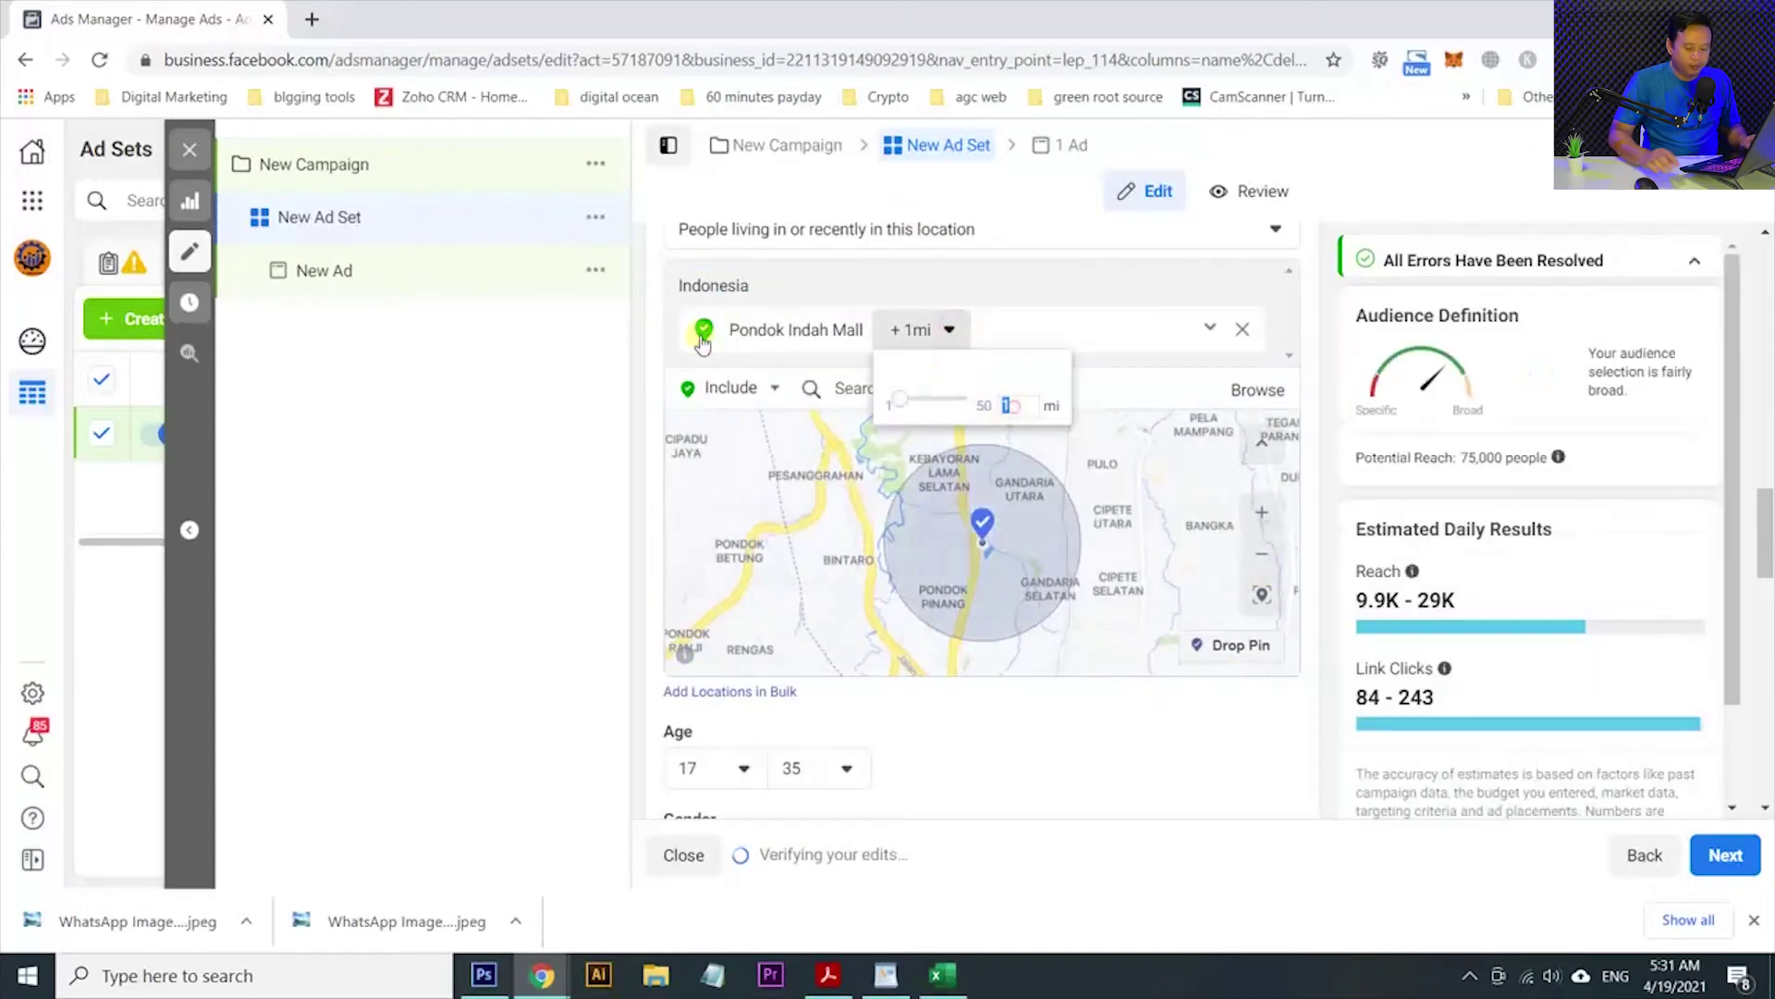
text(22)
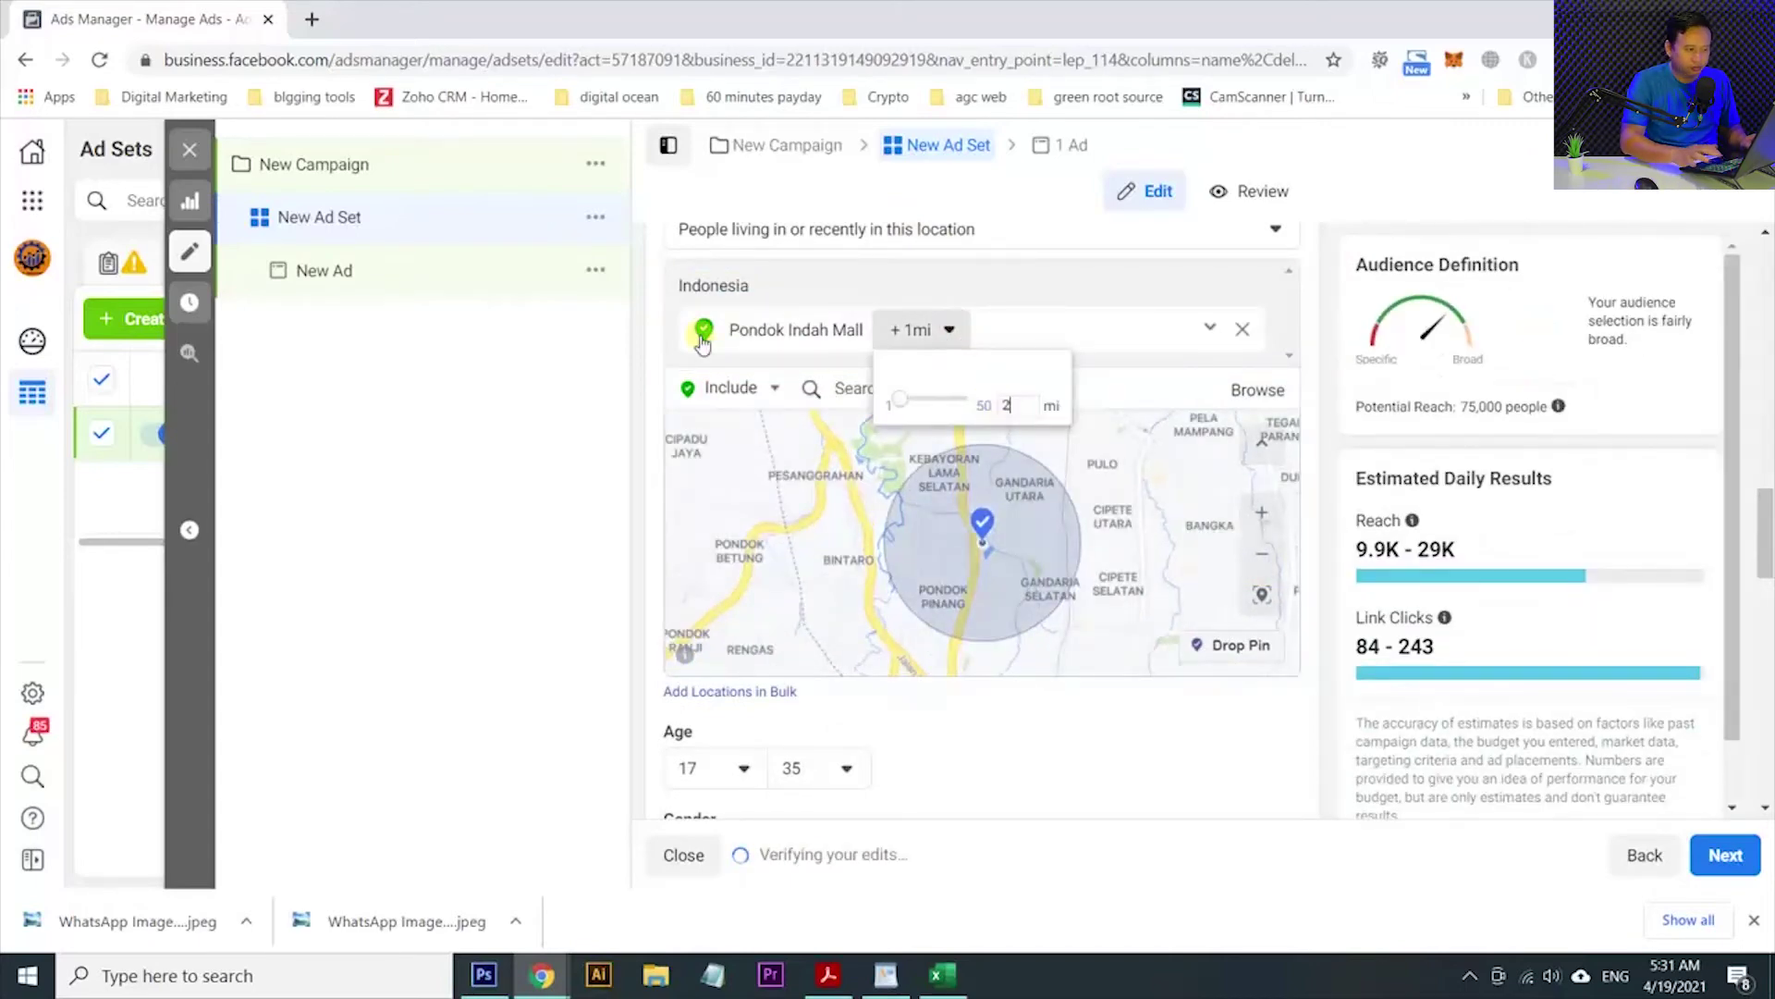
click(703, 343)
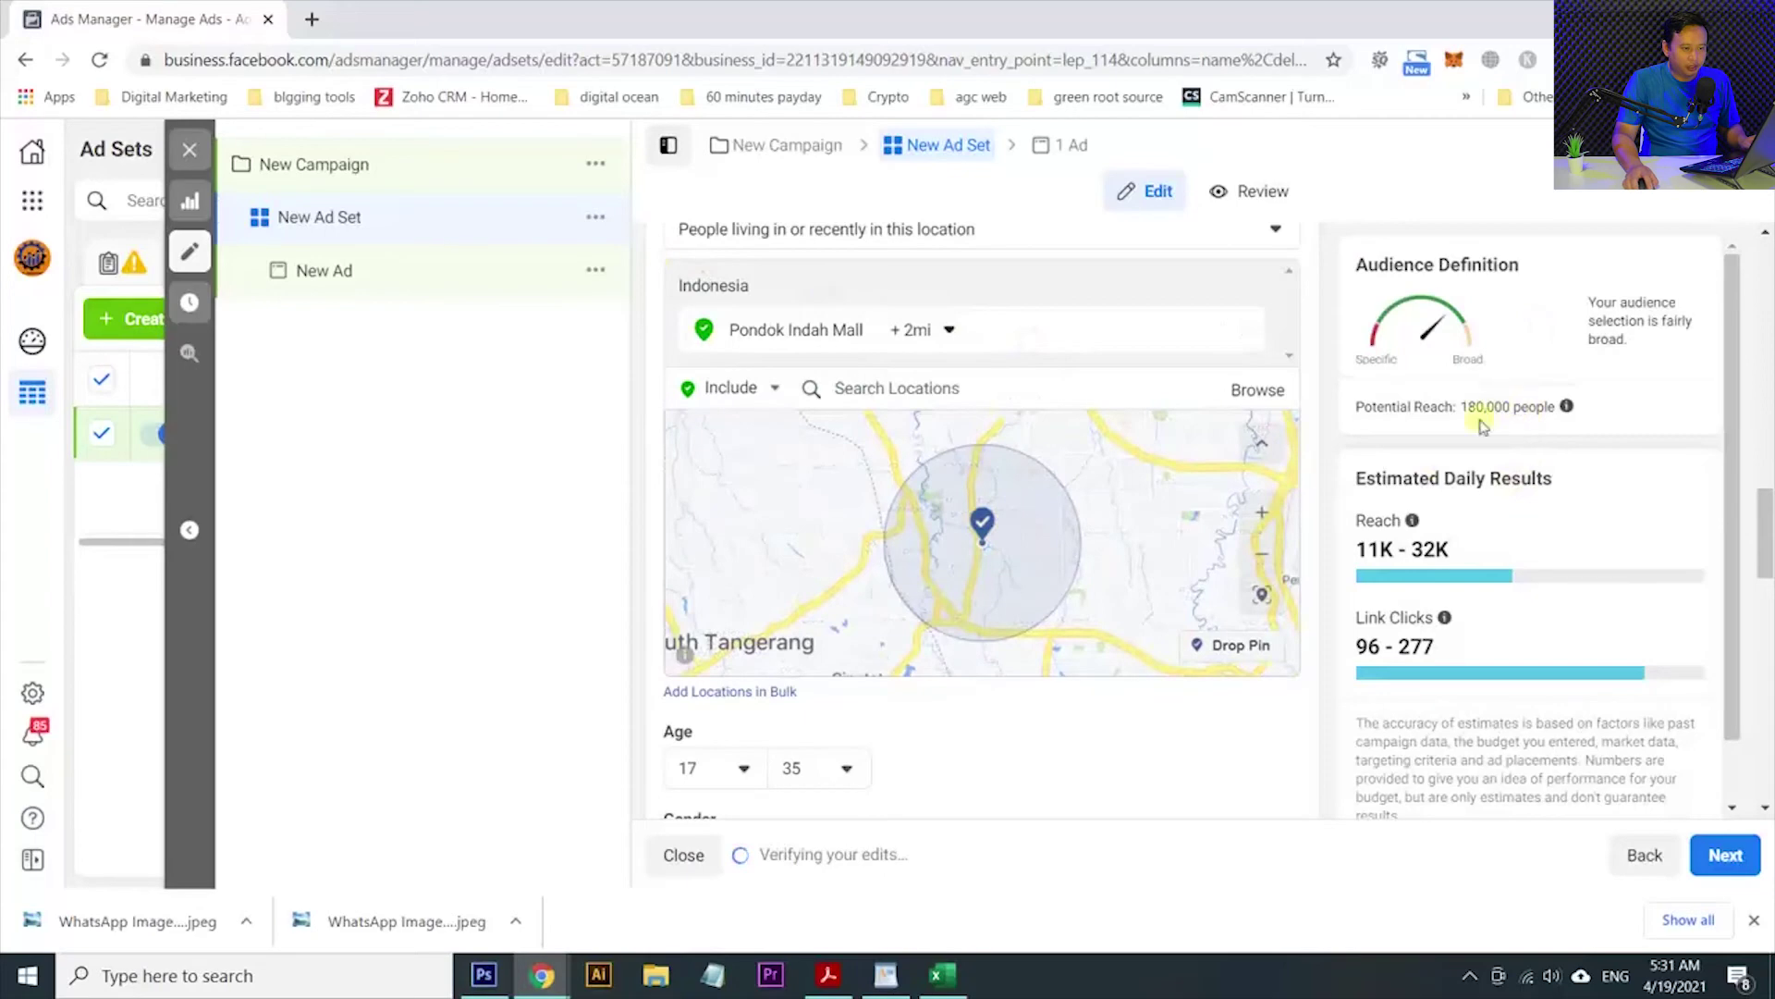
Switch to the Excel sheet and record 180,000 as the audience size for Puri Kembangan in cell F2.
key(alt+Tab)
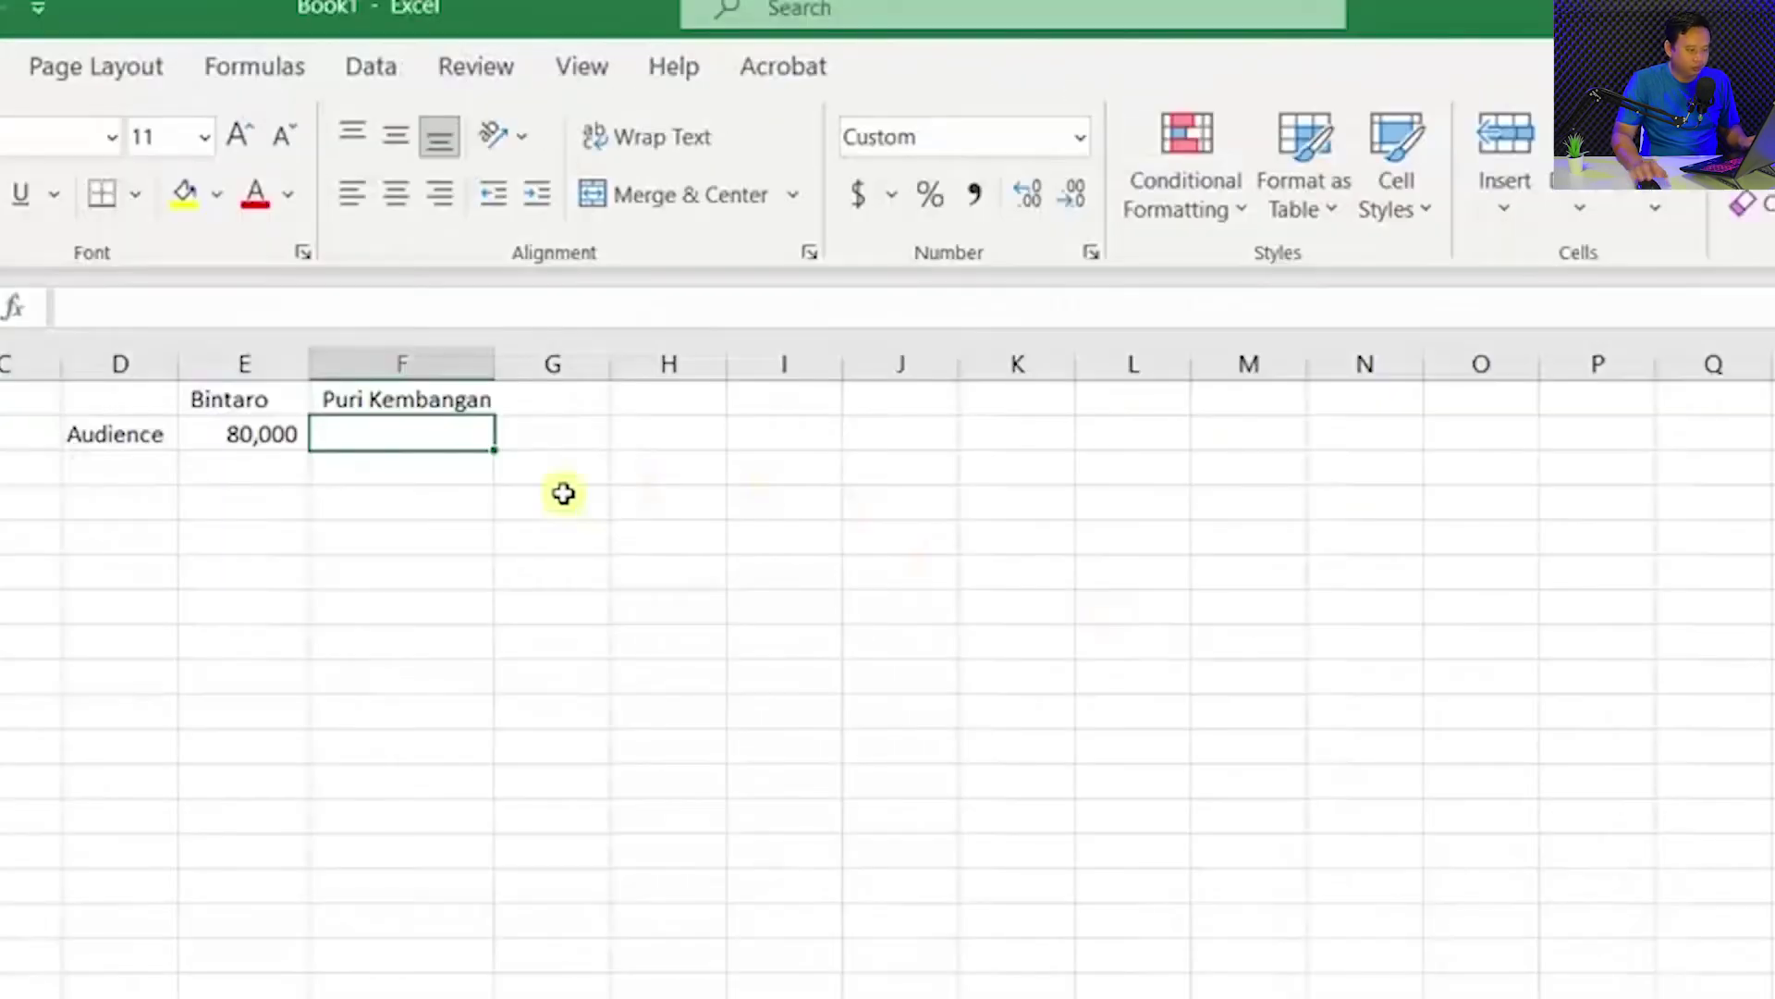
text(180,000)
key(Return)
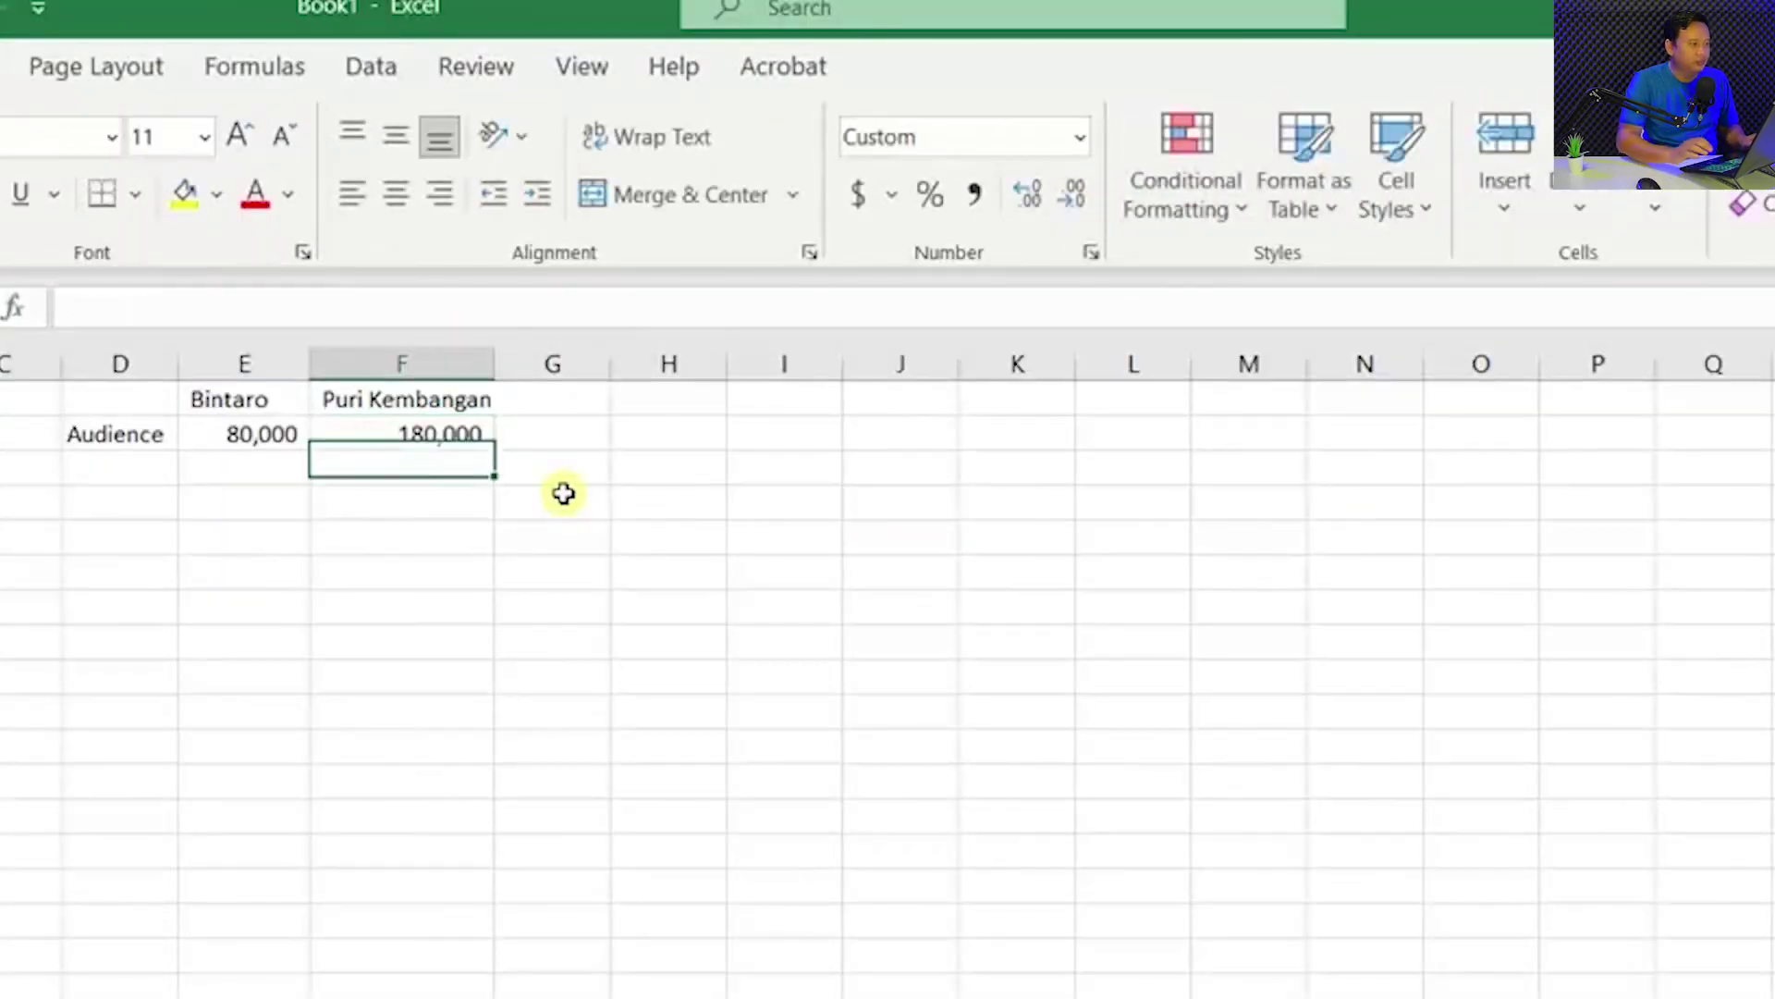
Back in the Ads Manager ad set, replace the Social network interest with the Coffee interest in detailed targeting.
key(alt+Tab)
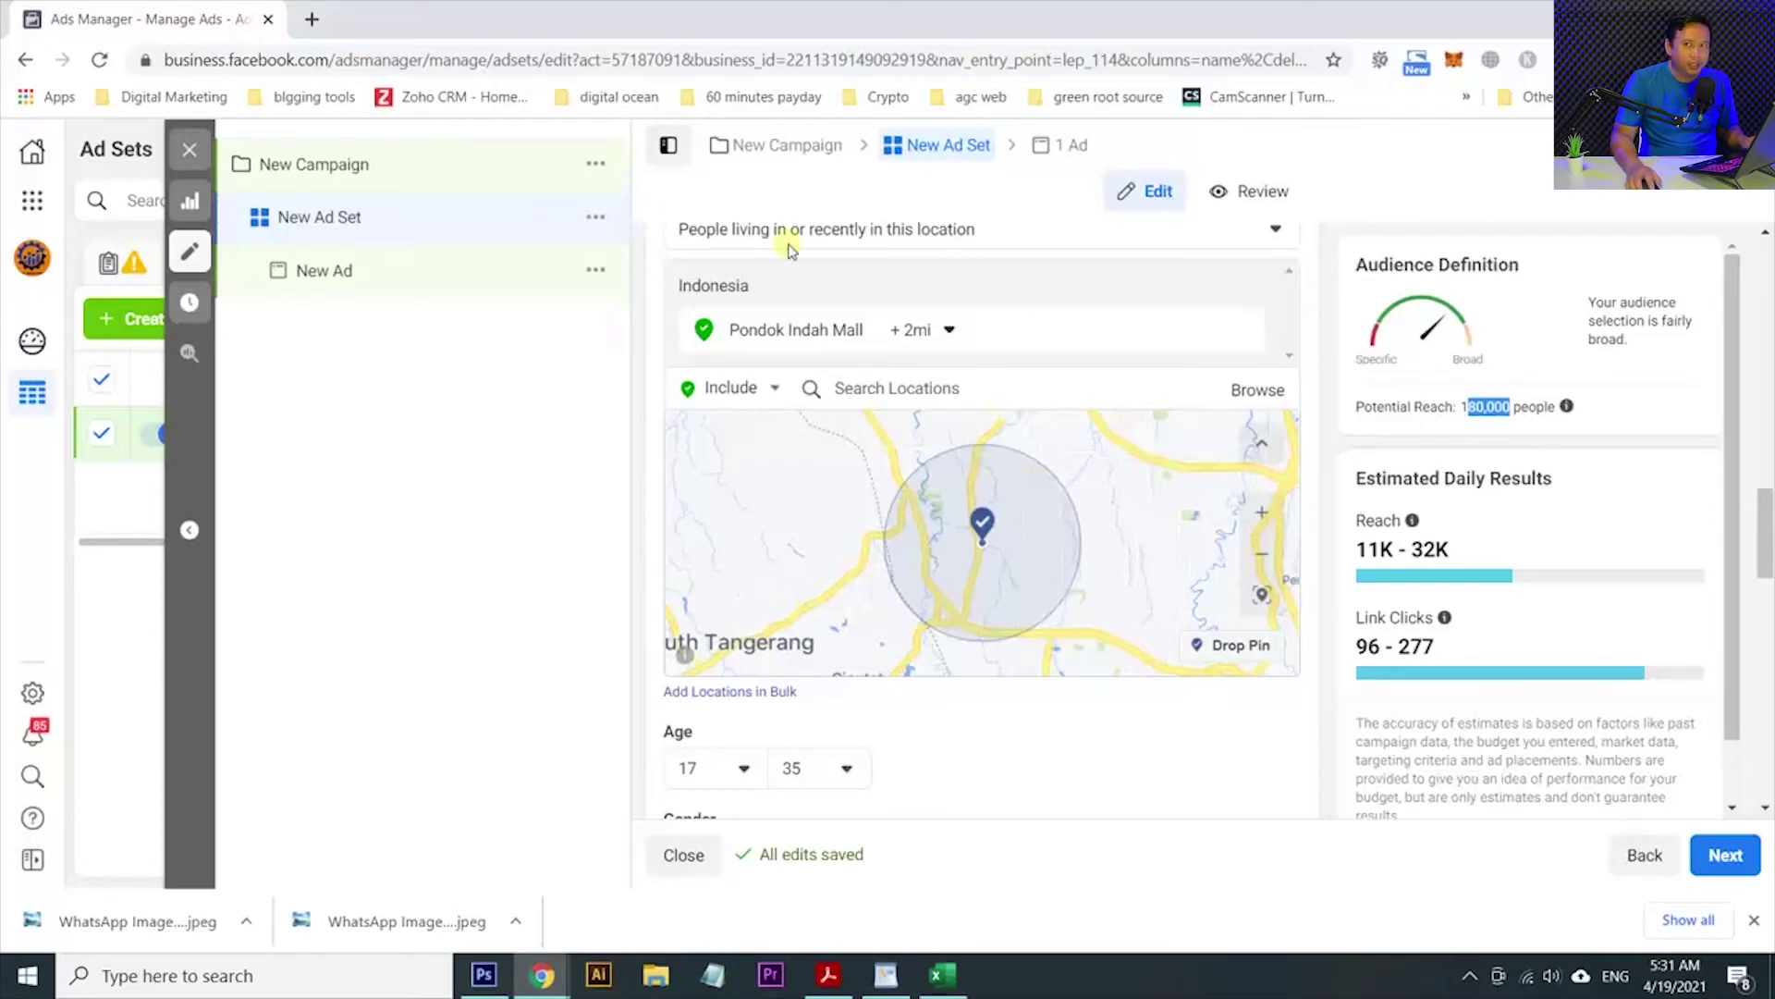
scroll(1052, 714, down, 1)
scroll(1051, 713, down, 5)
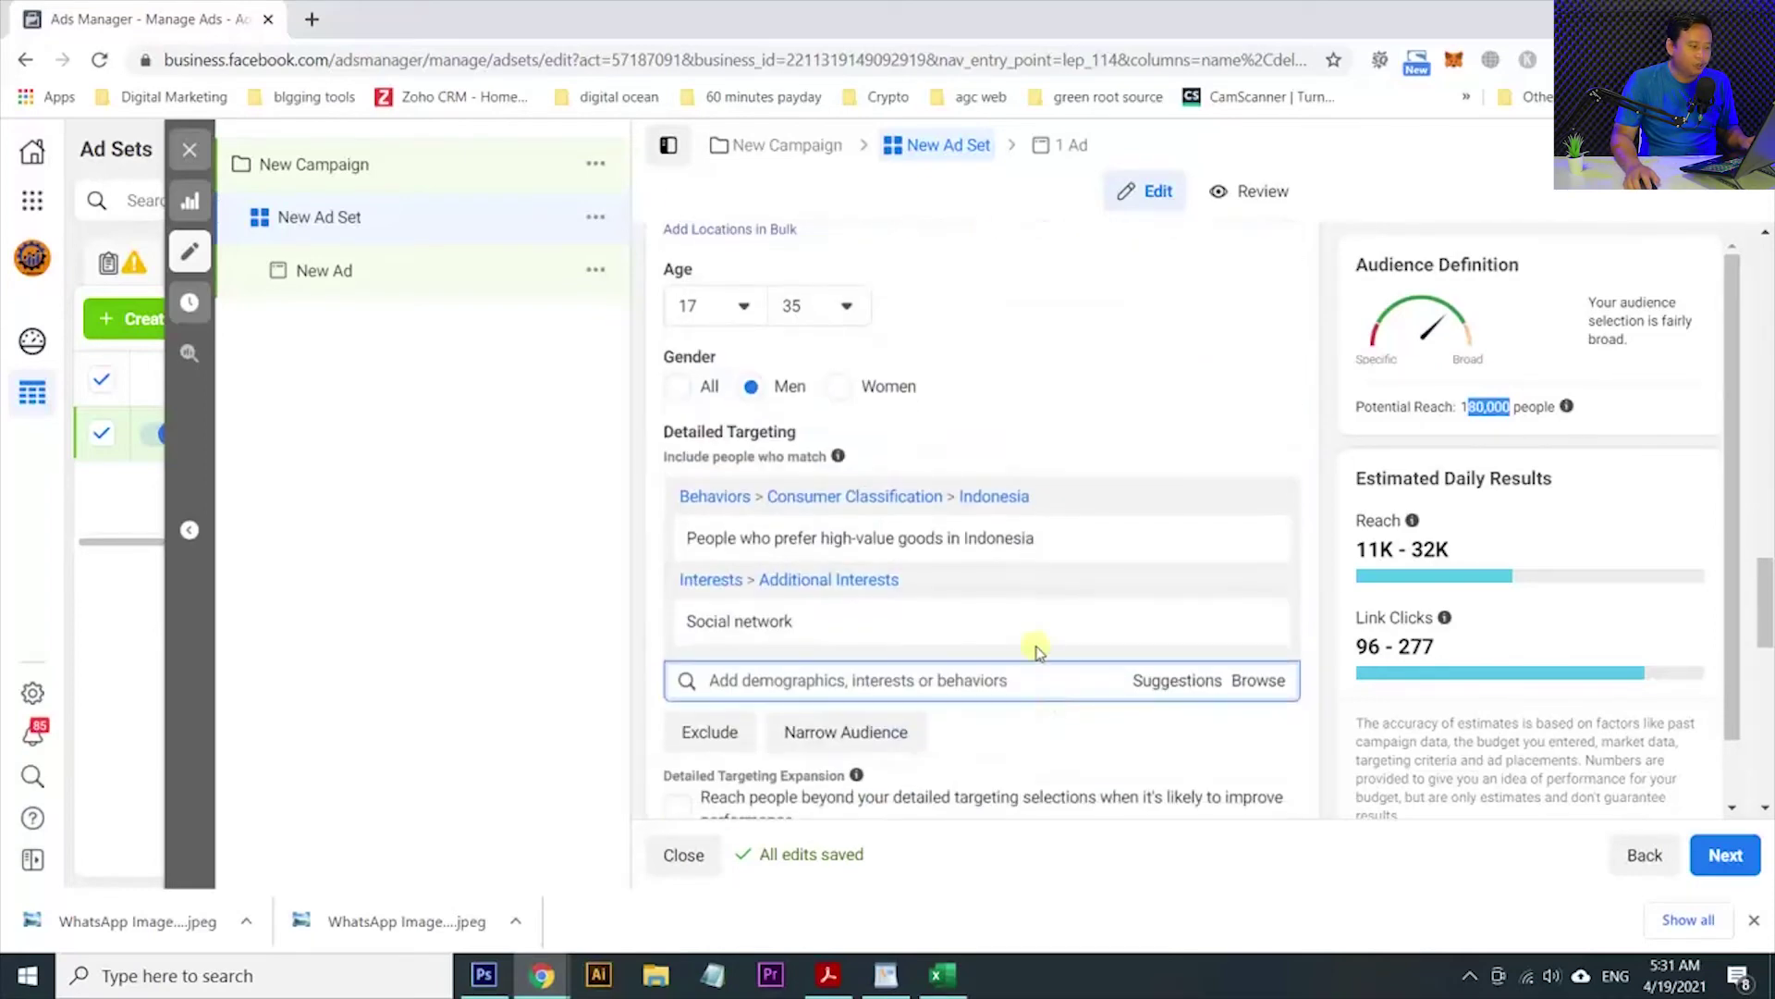
mouse_move(1122, 619)
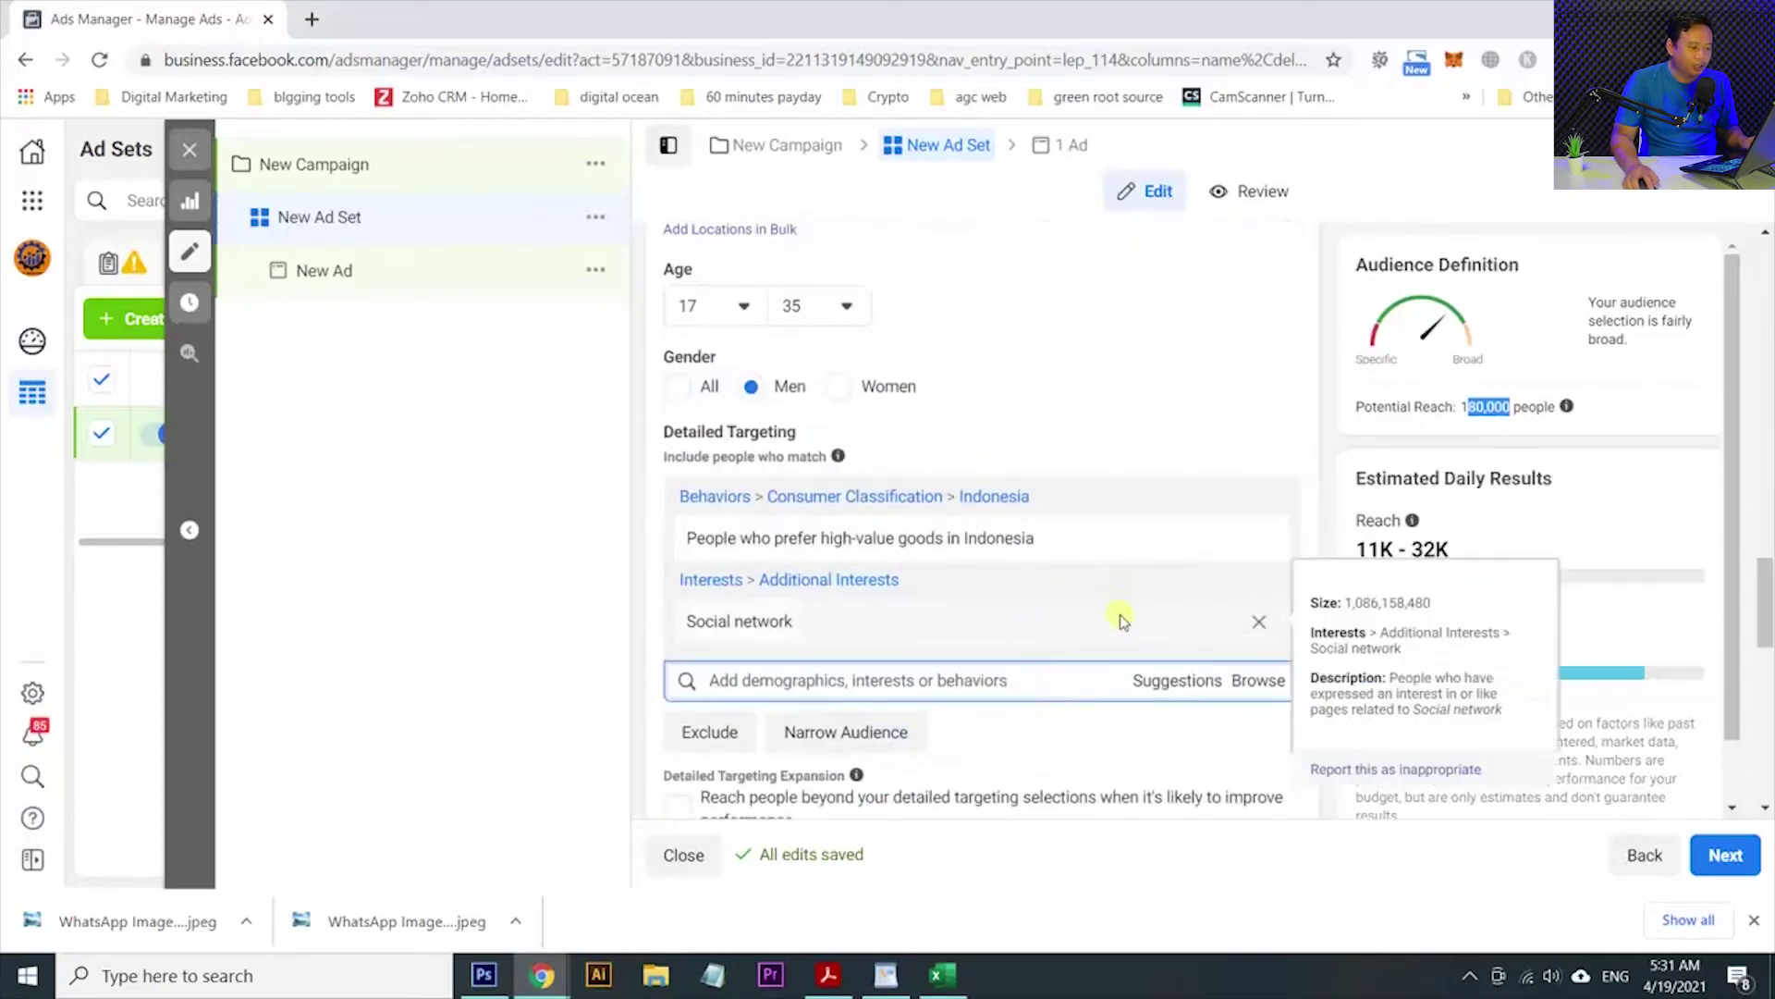
click(1258, 622)
click(973, 597)
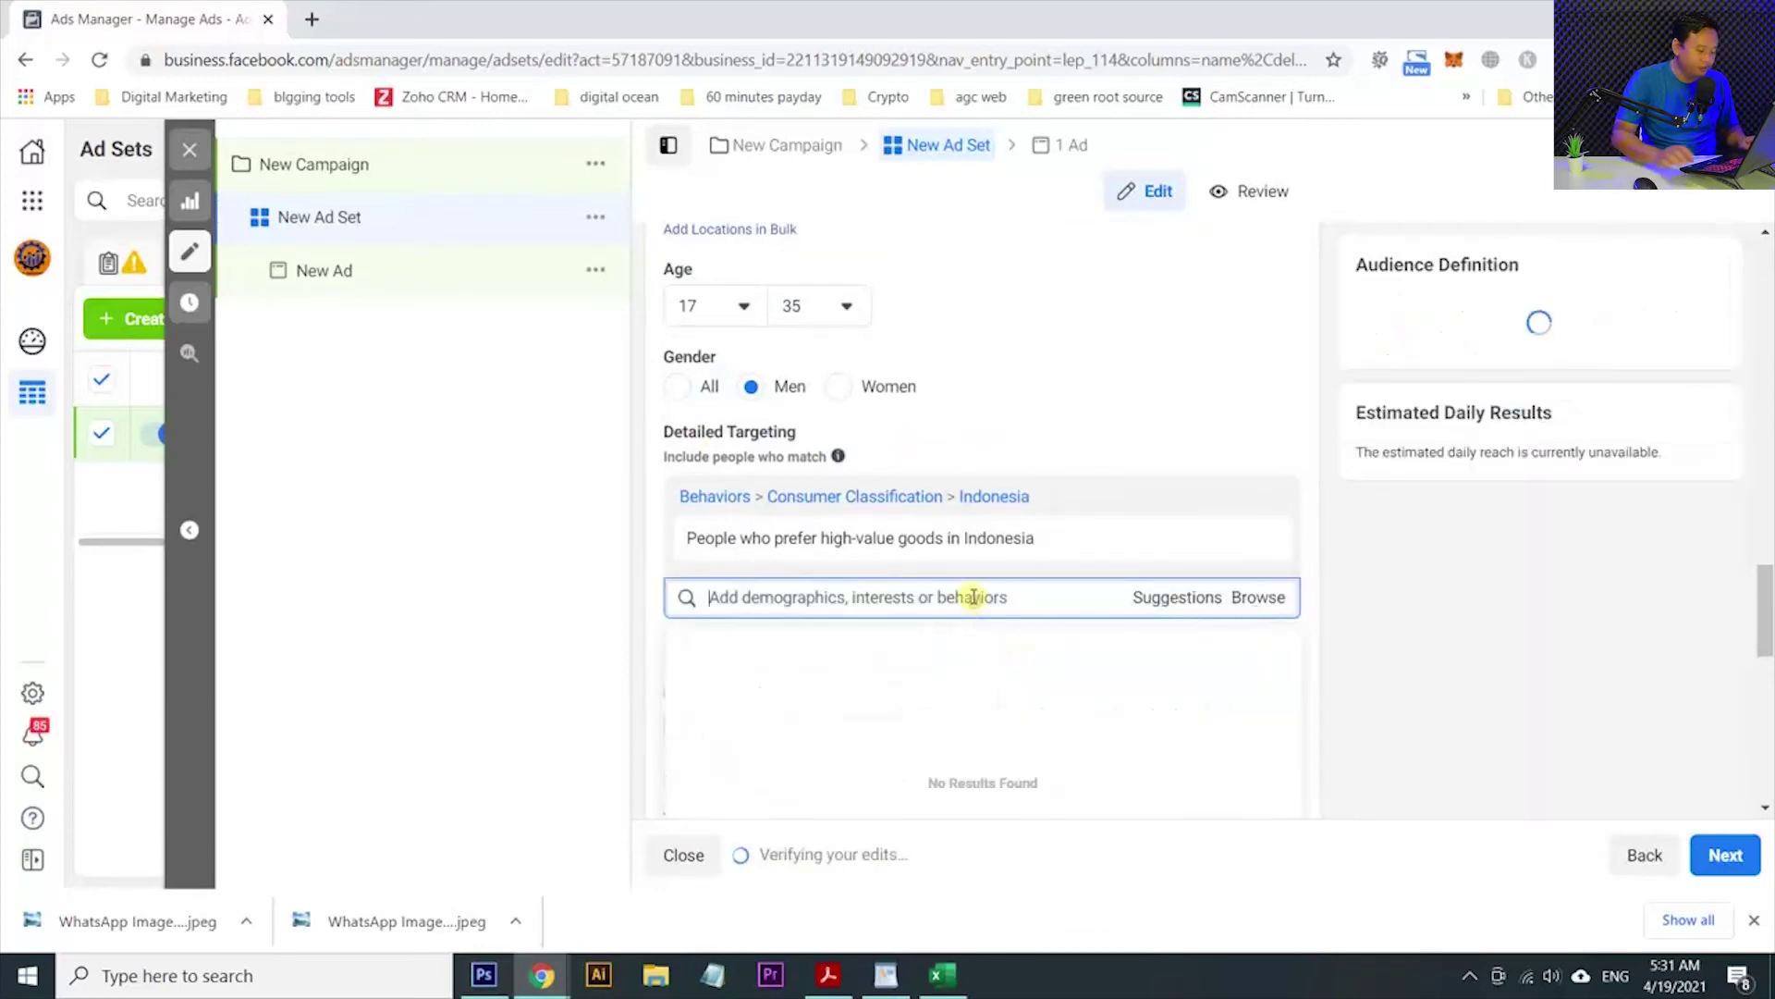
text(coffe)
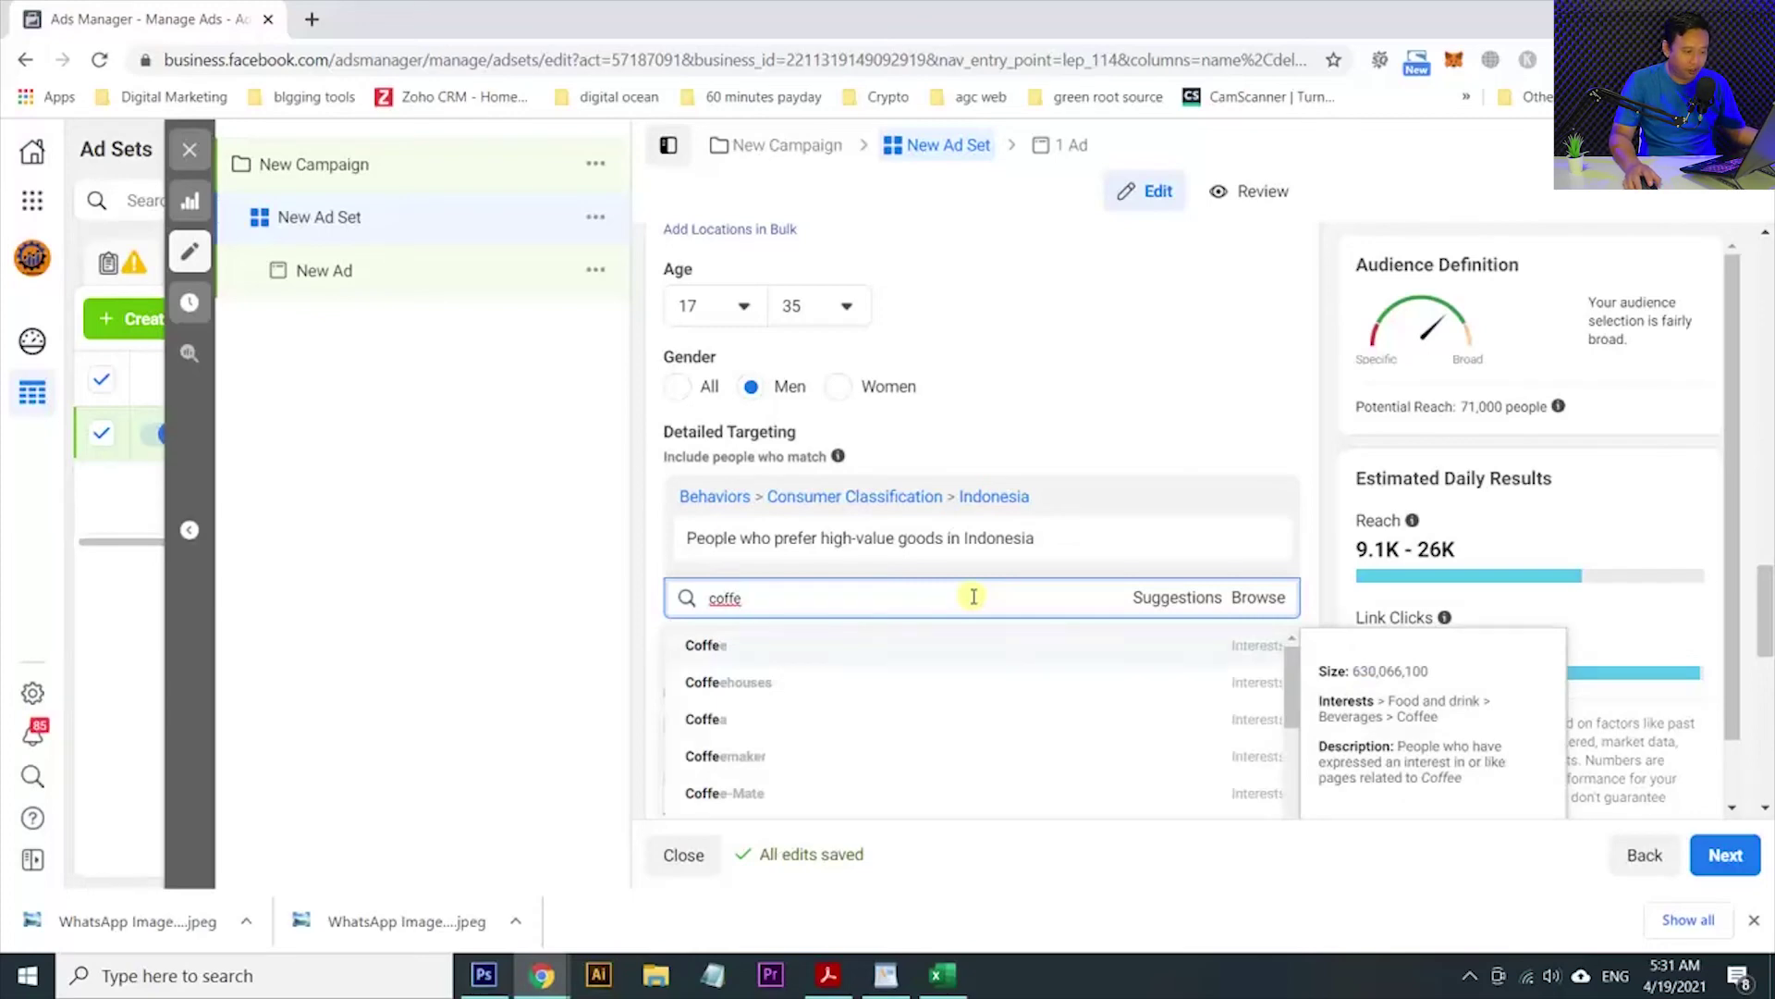
click(977, 644)
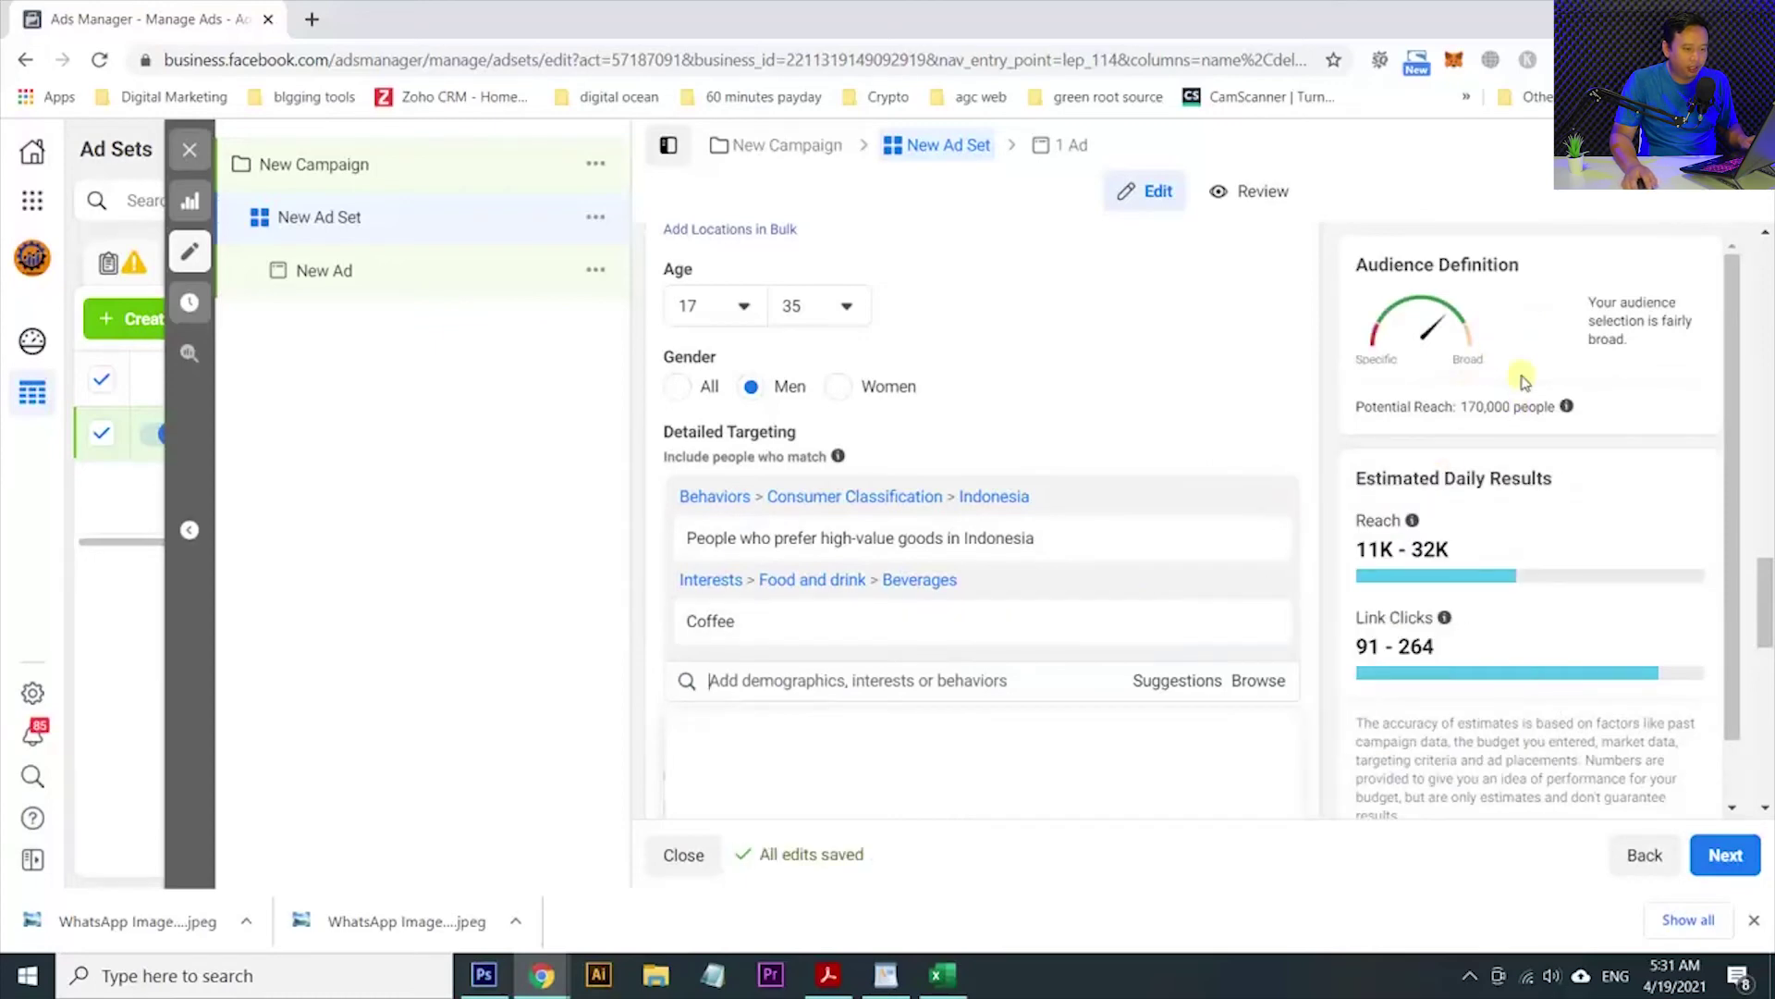
Switch to the Excel sheet and change the label in cell D2 to Audience Social Network.
key(alt+Tab)
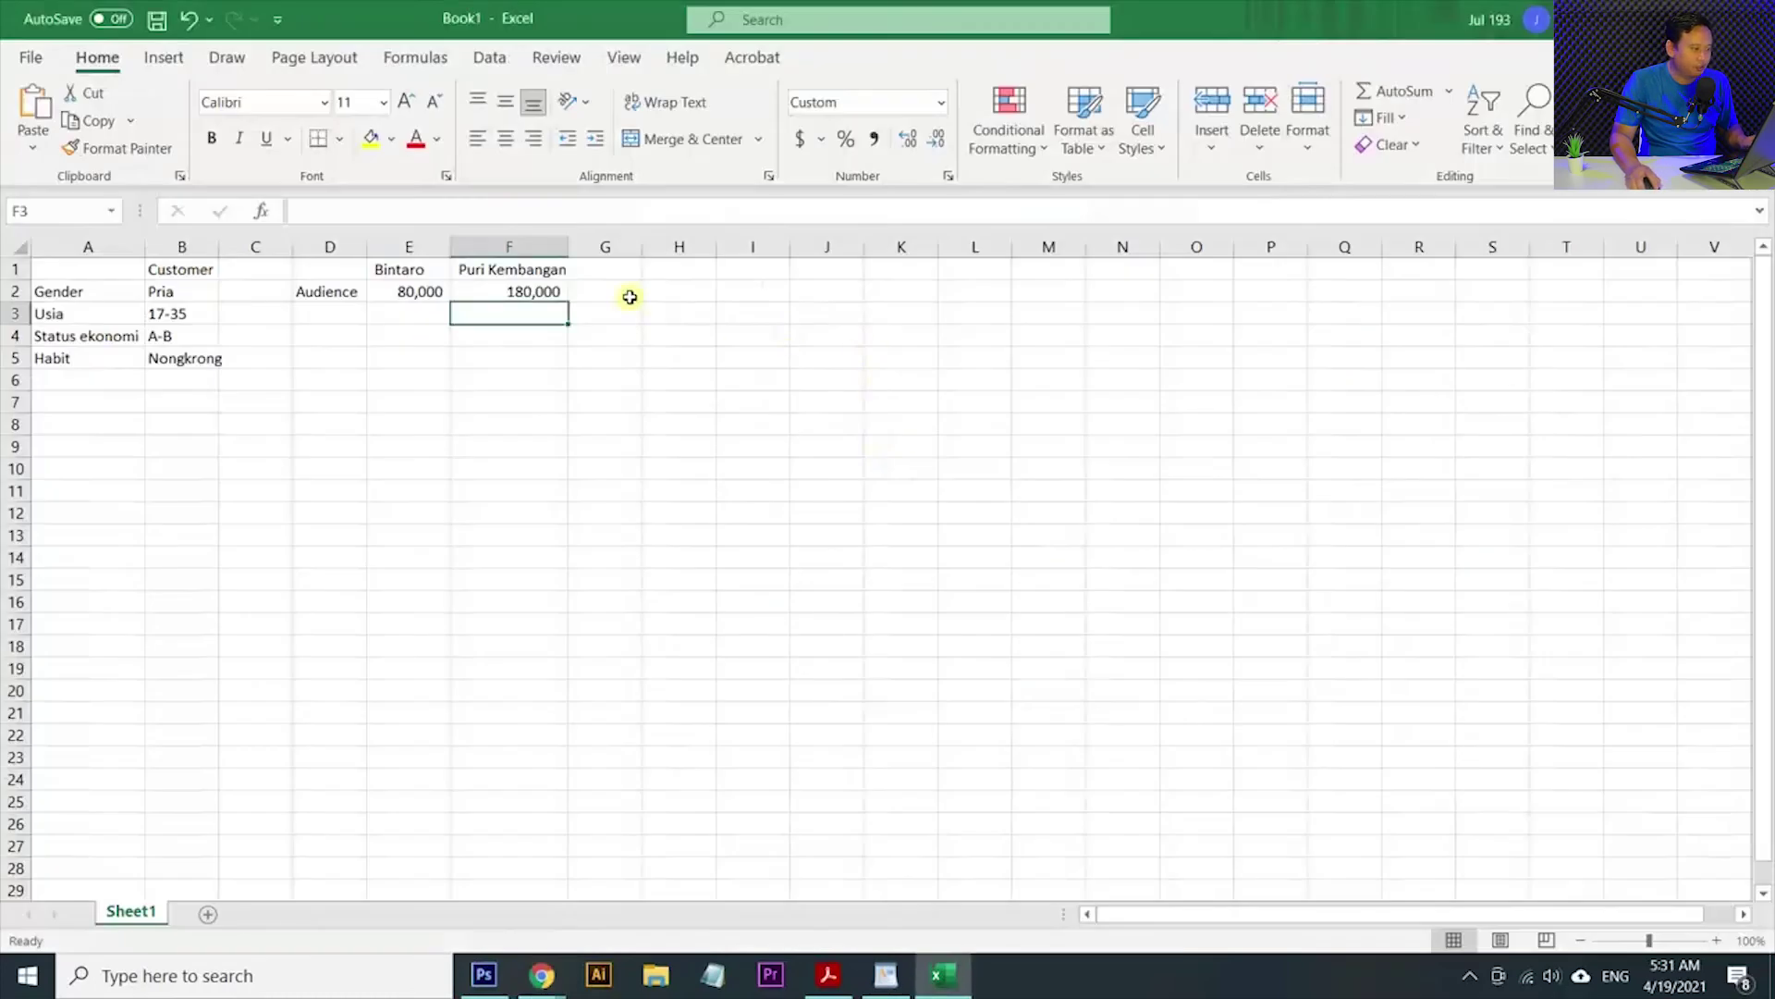
click(358, 293)
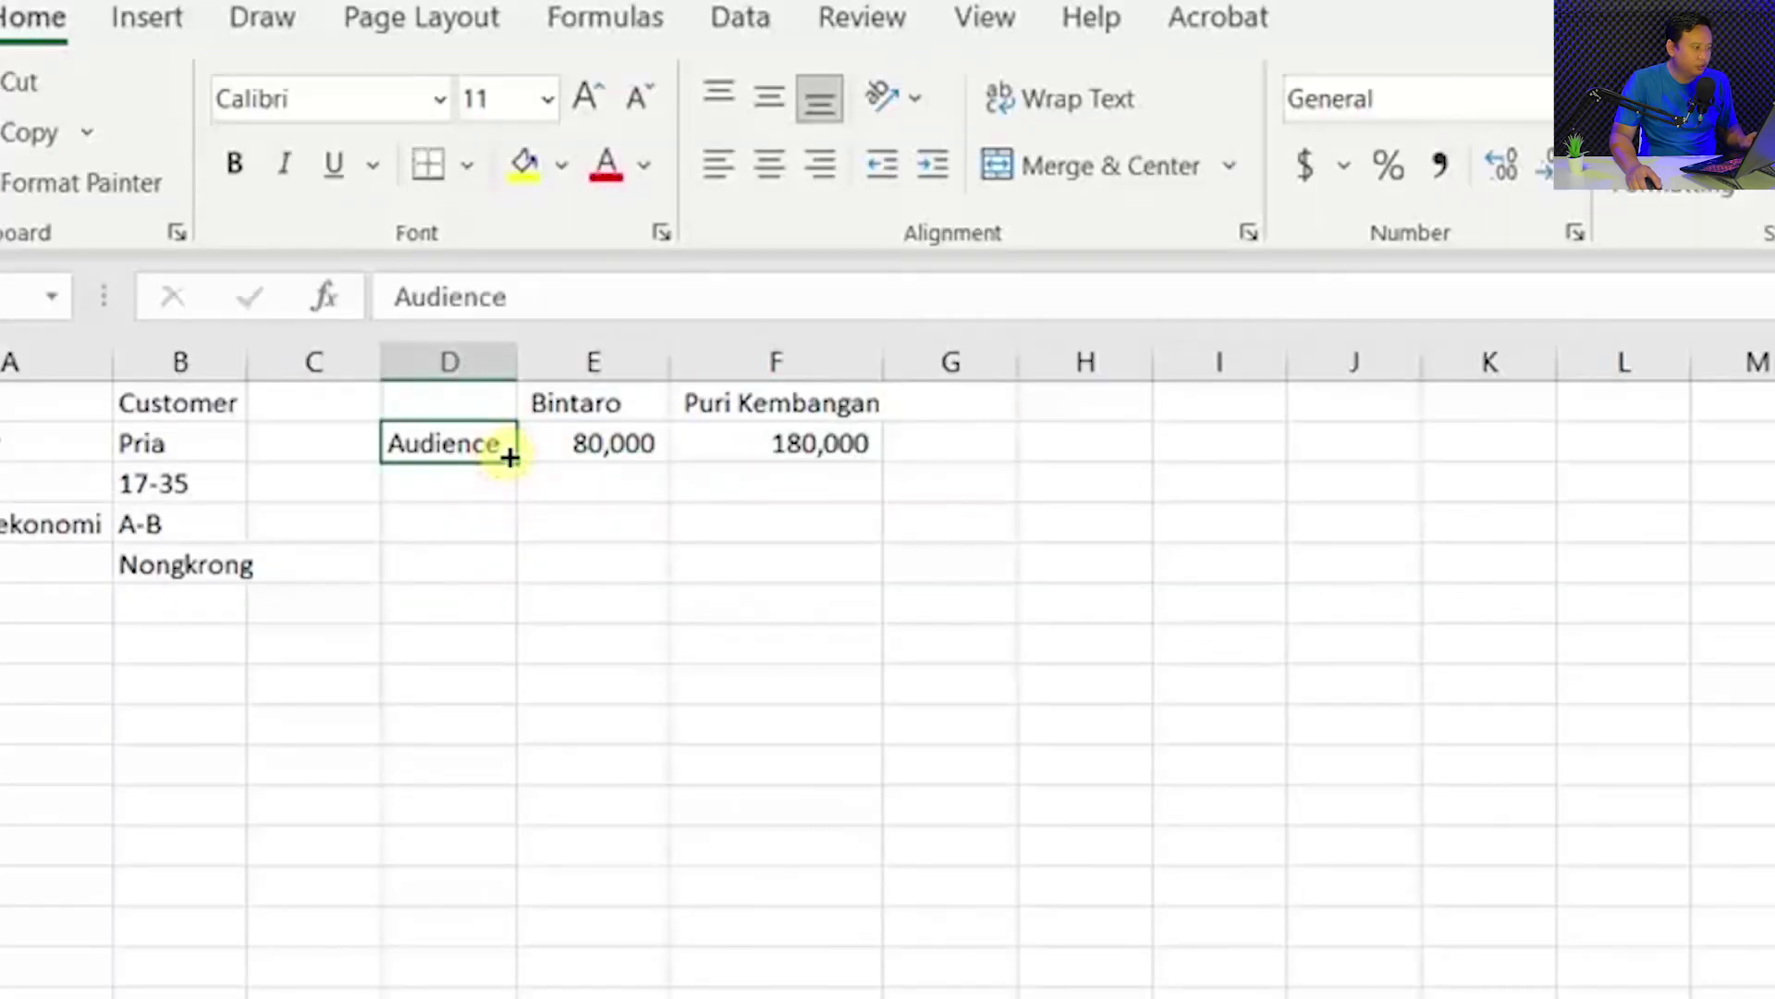
click(566, 279)
text(Soc)
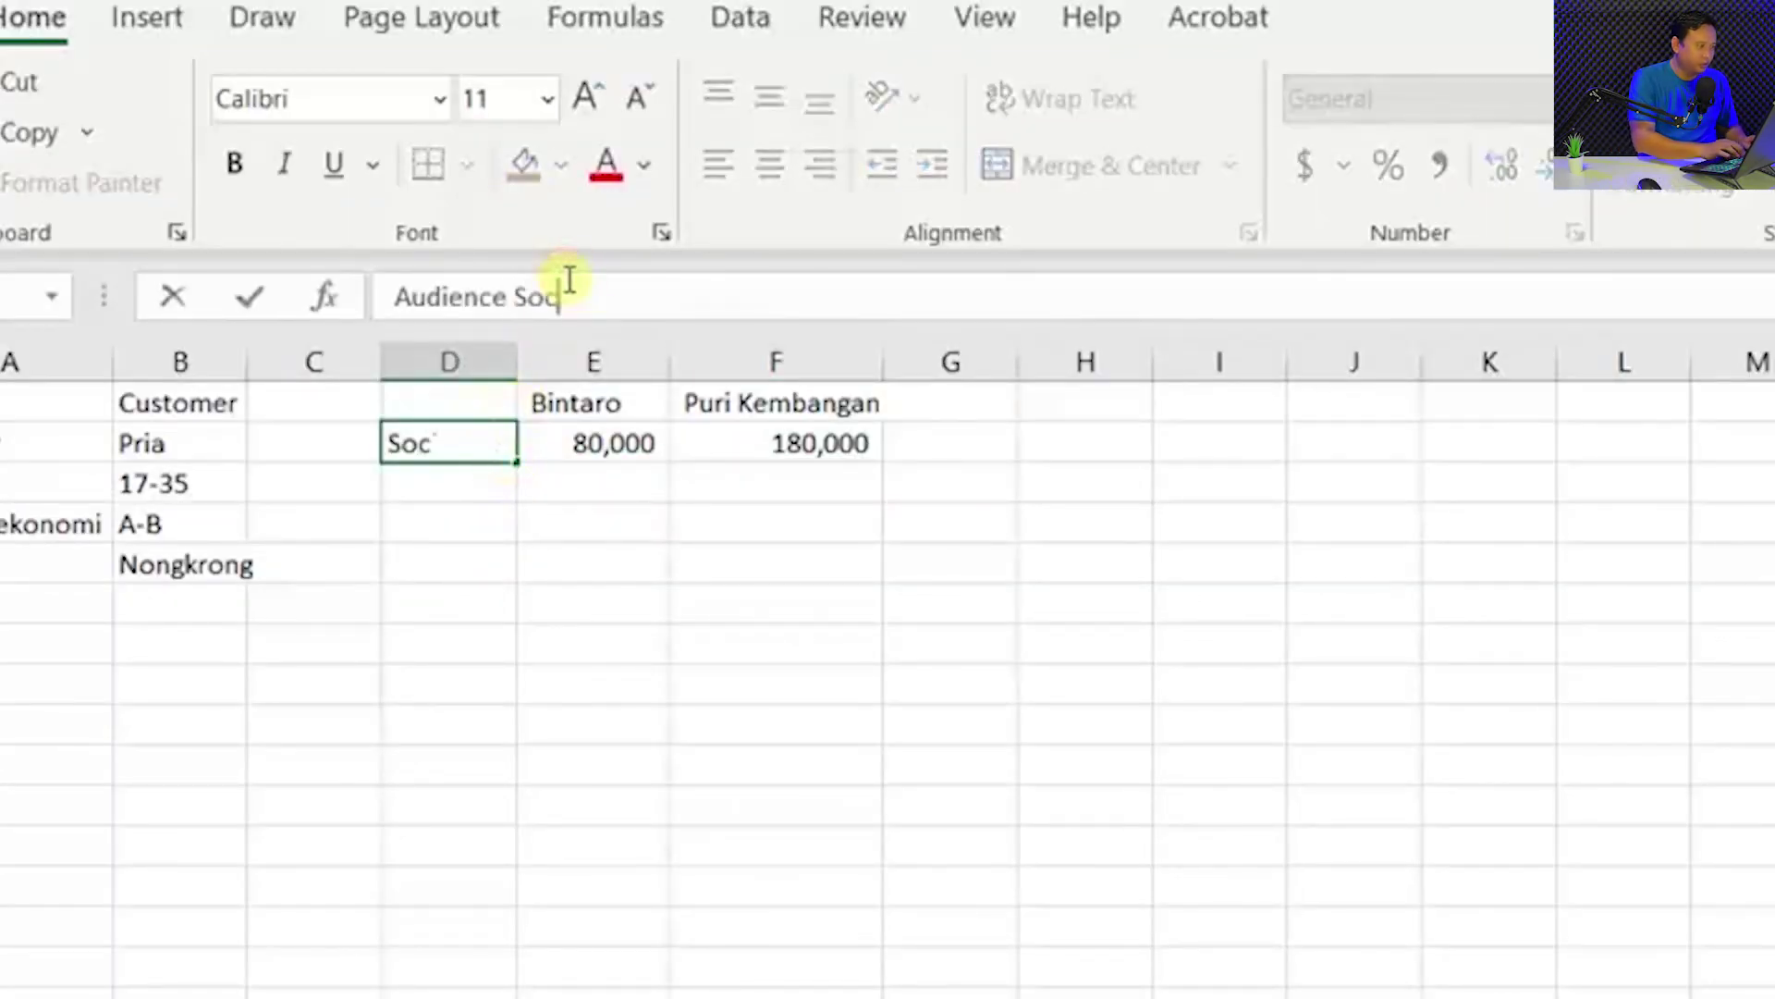
text(ial Network)
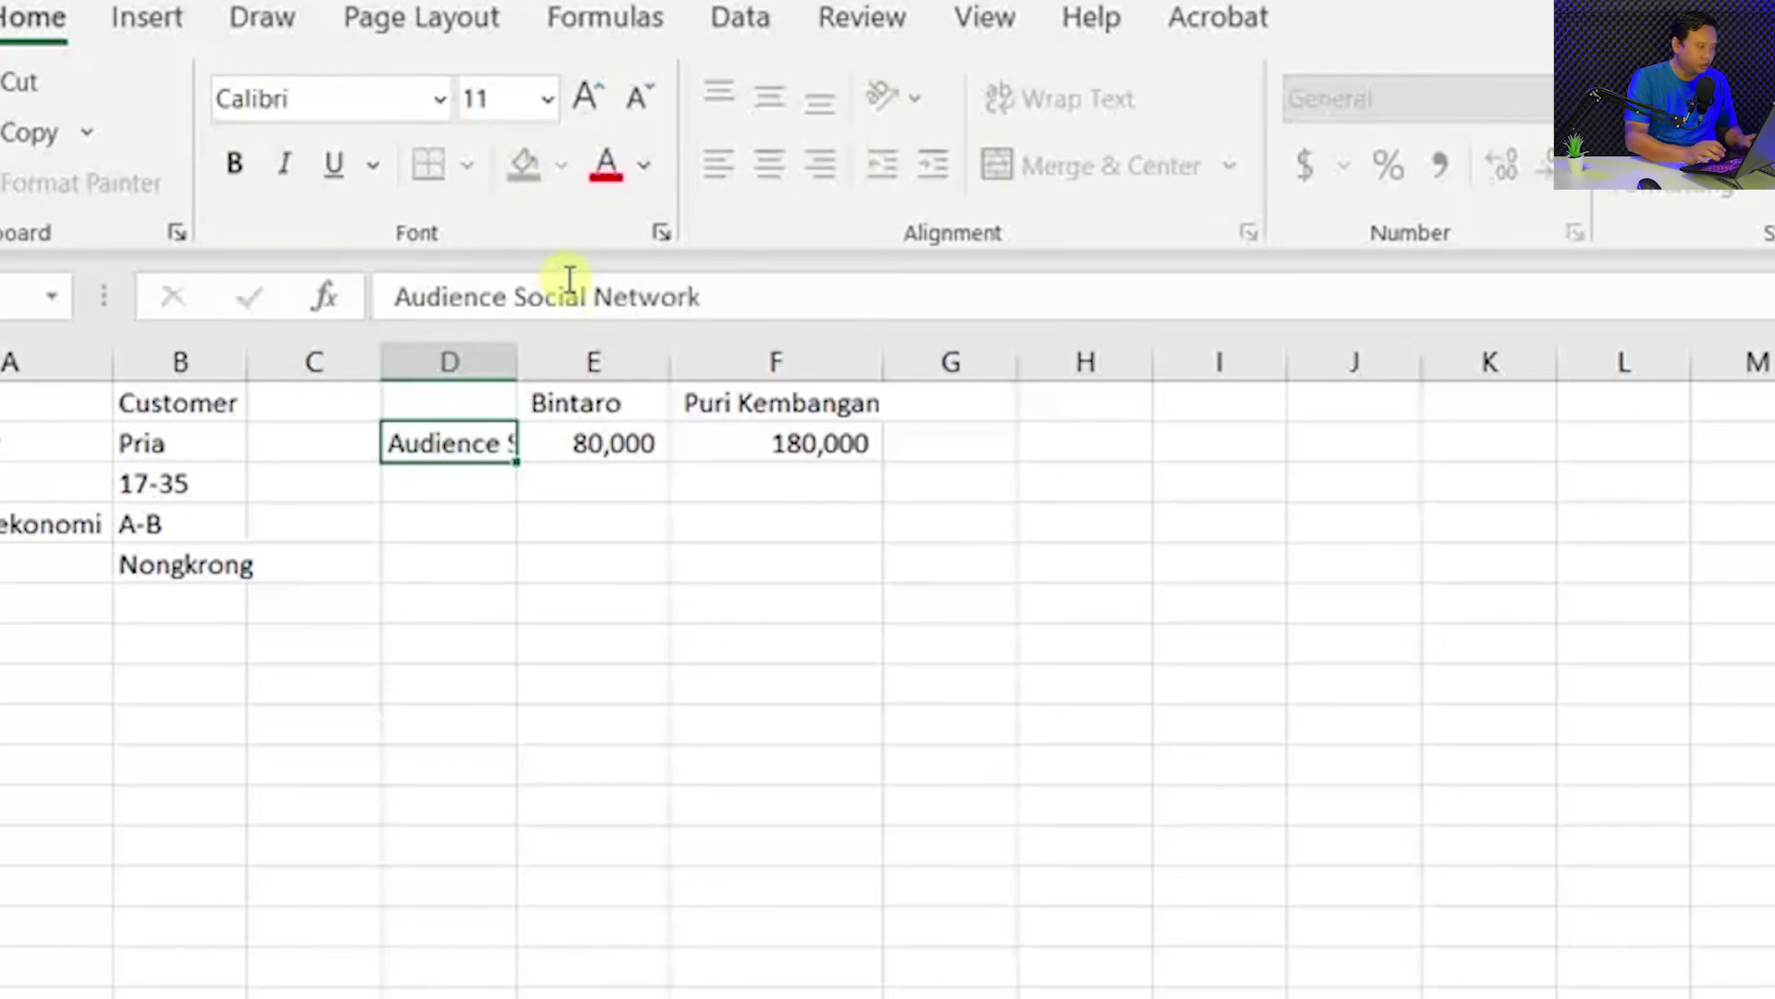
key(Return)
Add the row label Coffee in cell D3.
text(A)
key(Escape)
text(Coffee)
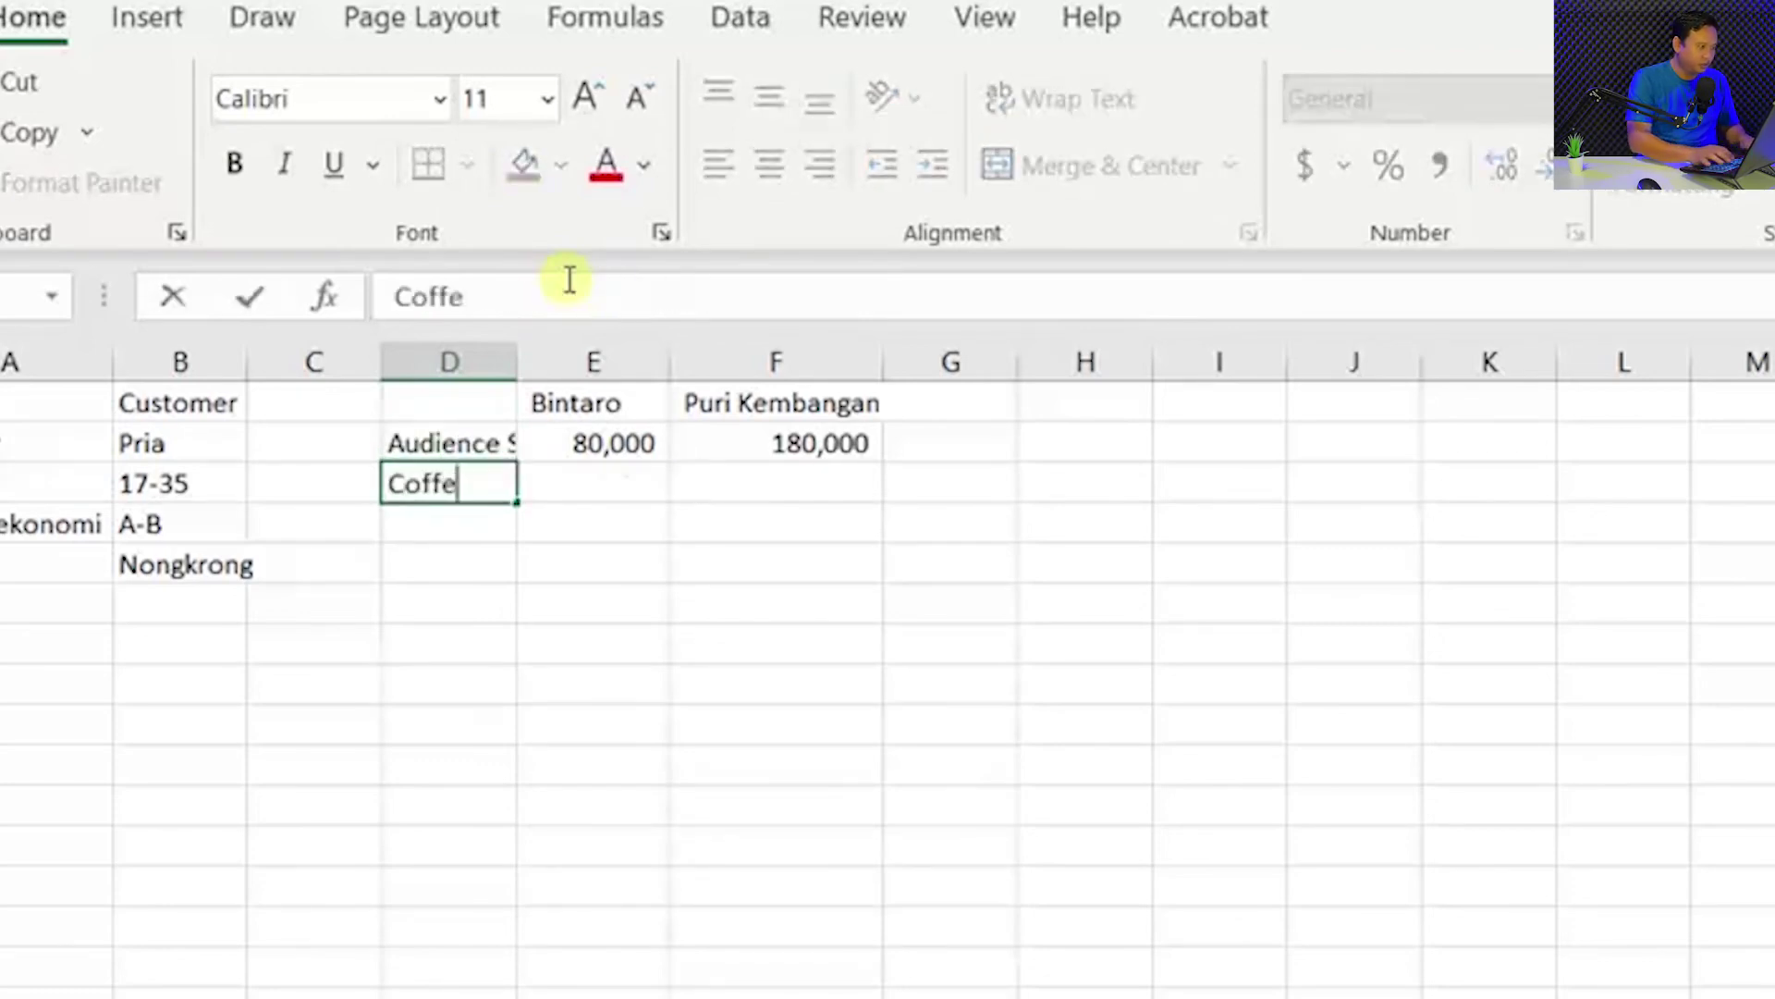
key(Return)
Relabel cell D2 as Social Network.
key(Right)
key(Up)
key(Up)
key(Left)
text(Social Network)
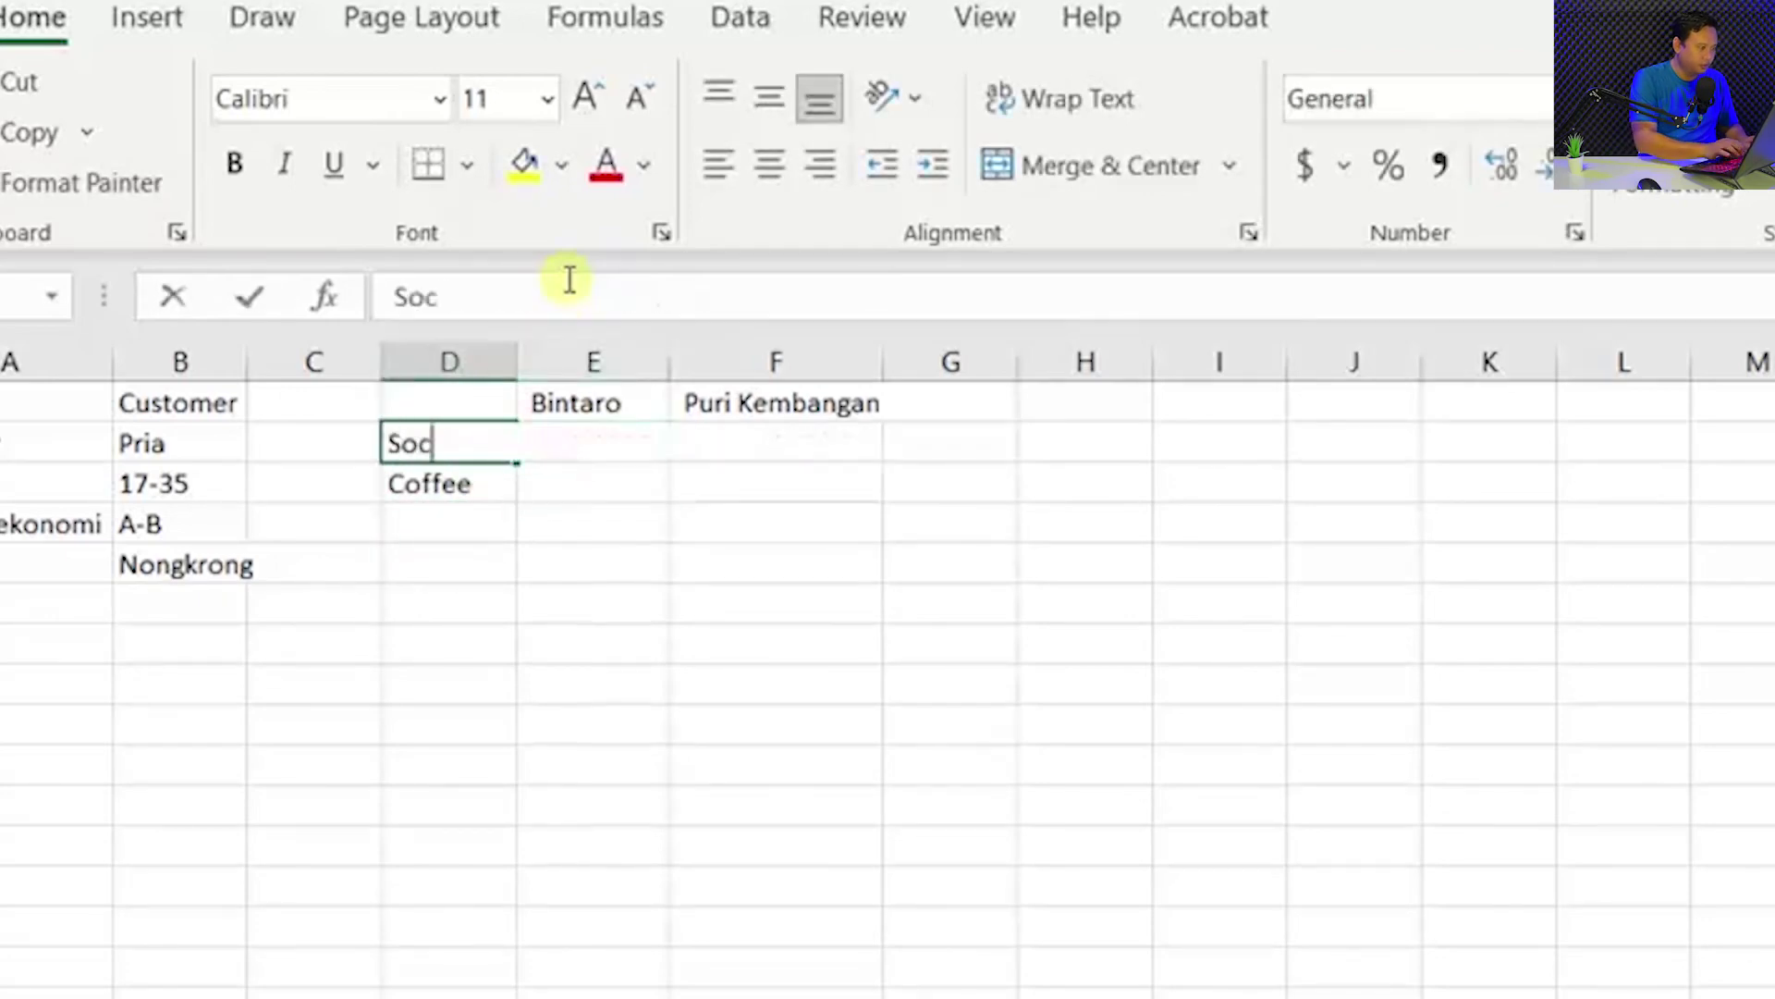
key(Return)
Enter the heading Audience in cell D1 above the interest labels.
key(Up)
key(Up)
text(Audience)
key(Return)
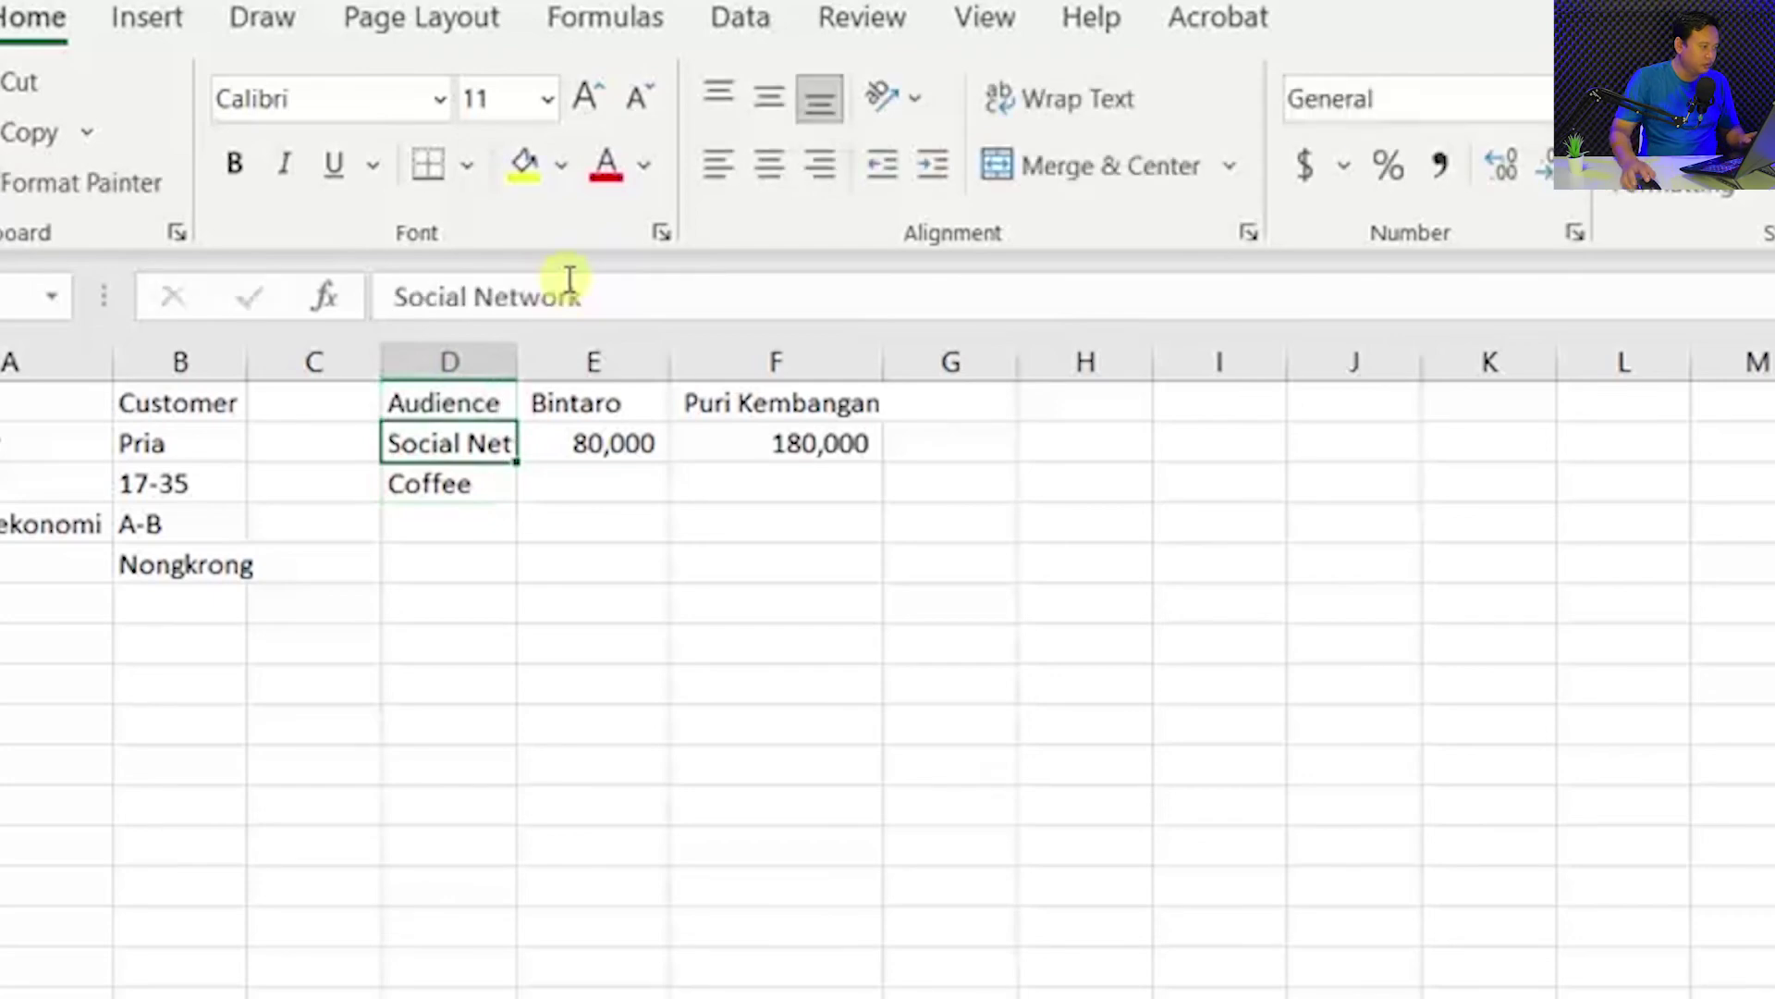
Auto-fit column D to its labels and enter 170,000 as the Coffee audience for Puri Kembangan in cell F3.
double_click(518, 360)
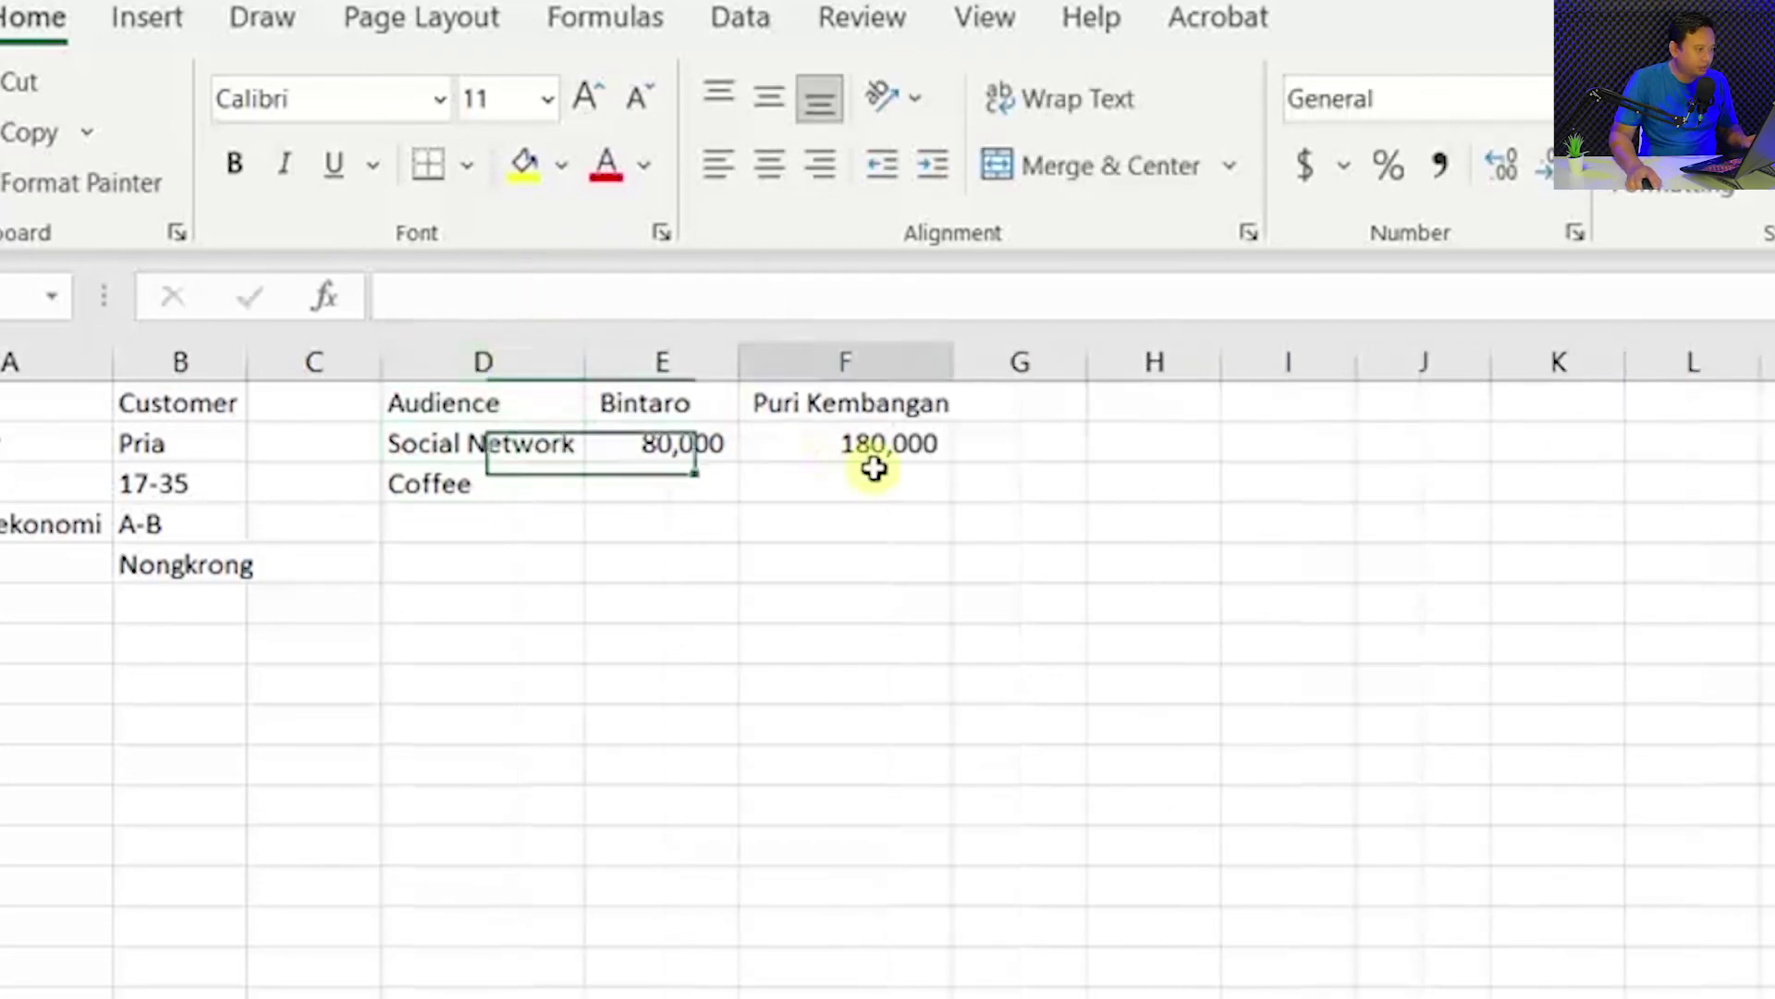
key(alt+Tab)
key(alt+Tab)
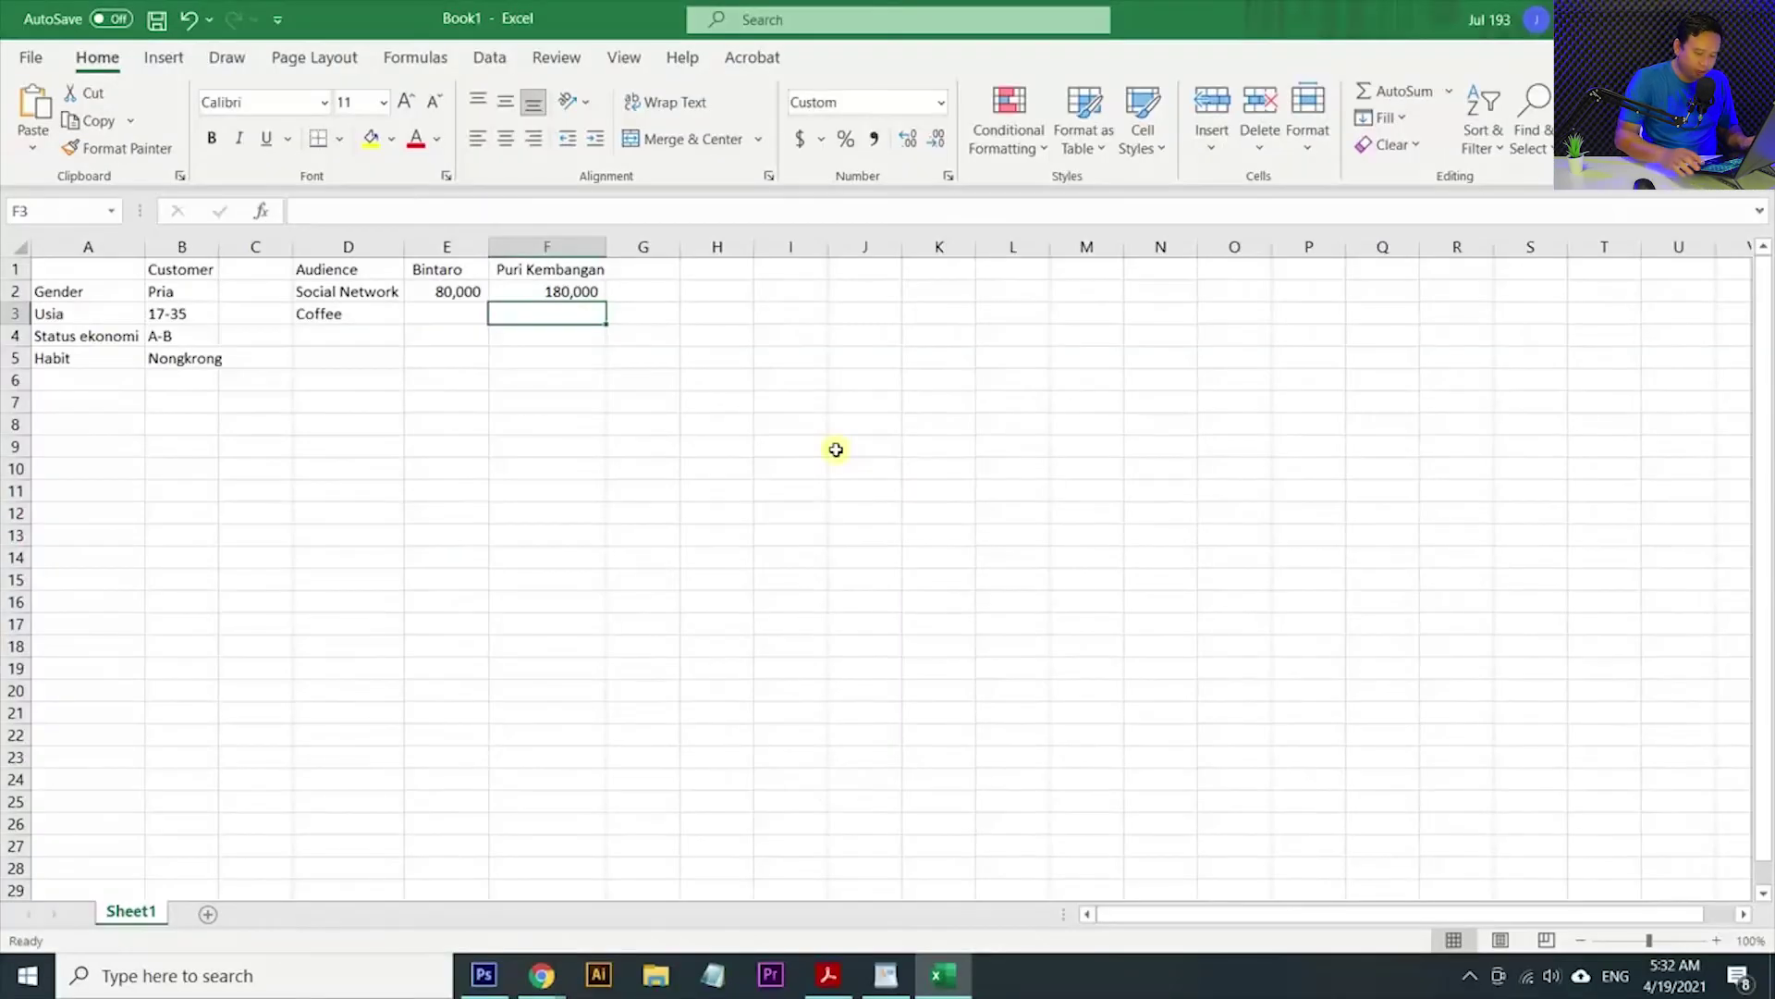
text(17)
key(Return)
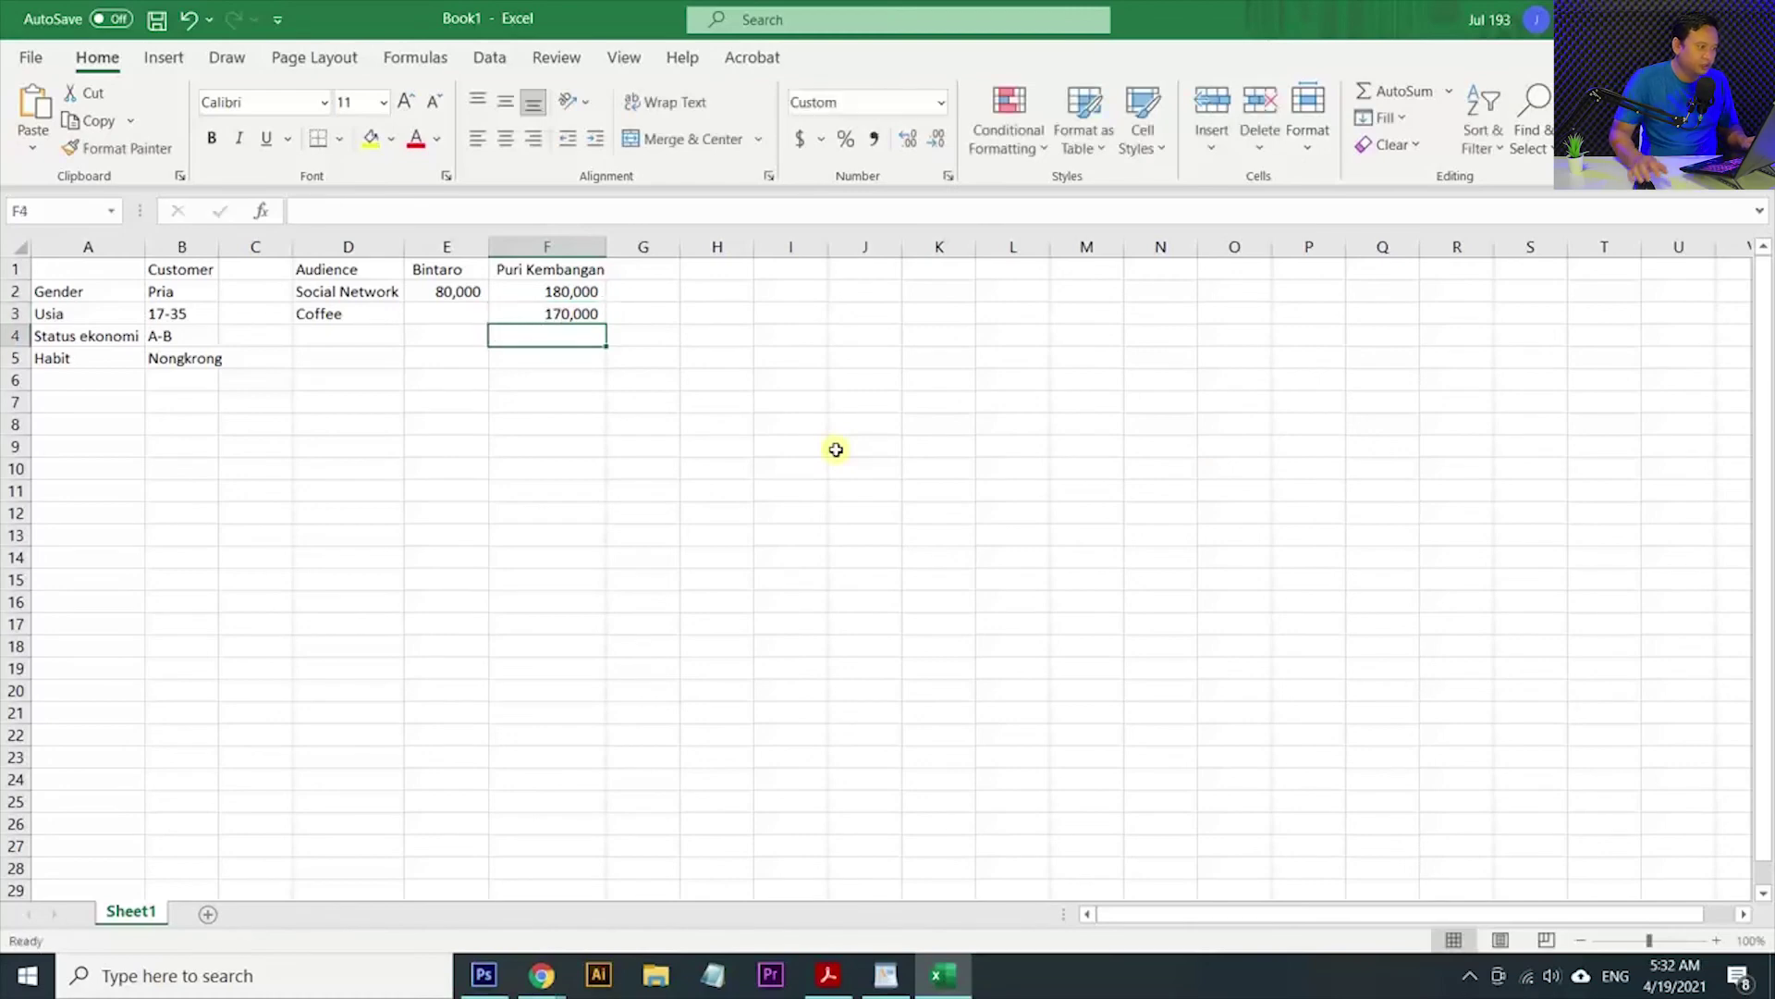
Switch to Ads Manager and replace the Pondok Indah Mall location with McDonald Bintaro Sektor 9, searching for "sektor 9".
key(alt+Tab)
scroll(913, 484, down, 5)
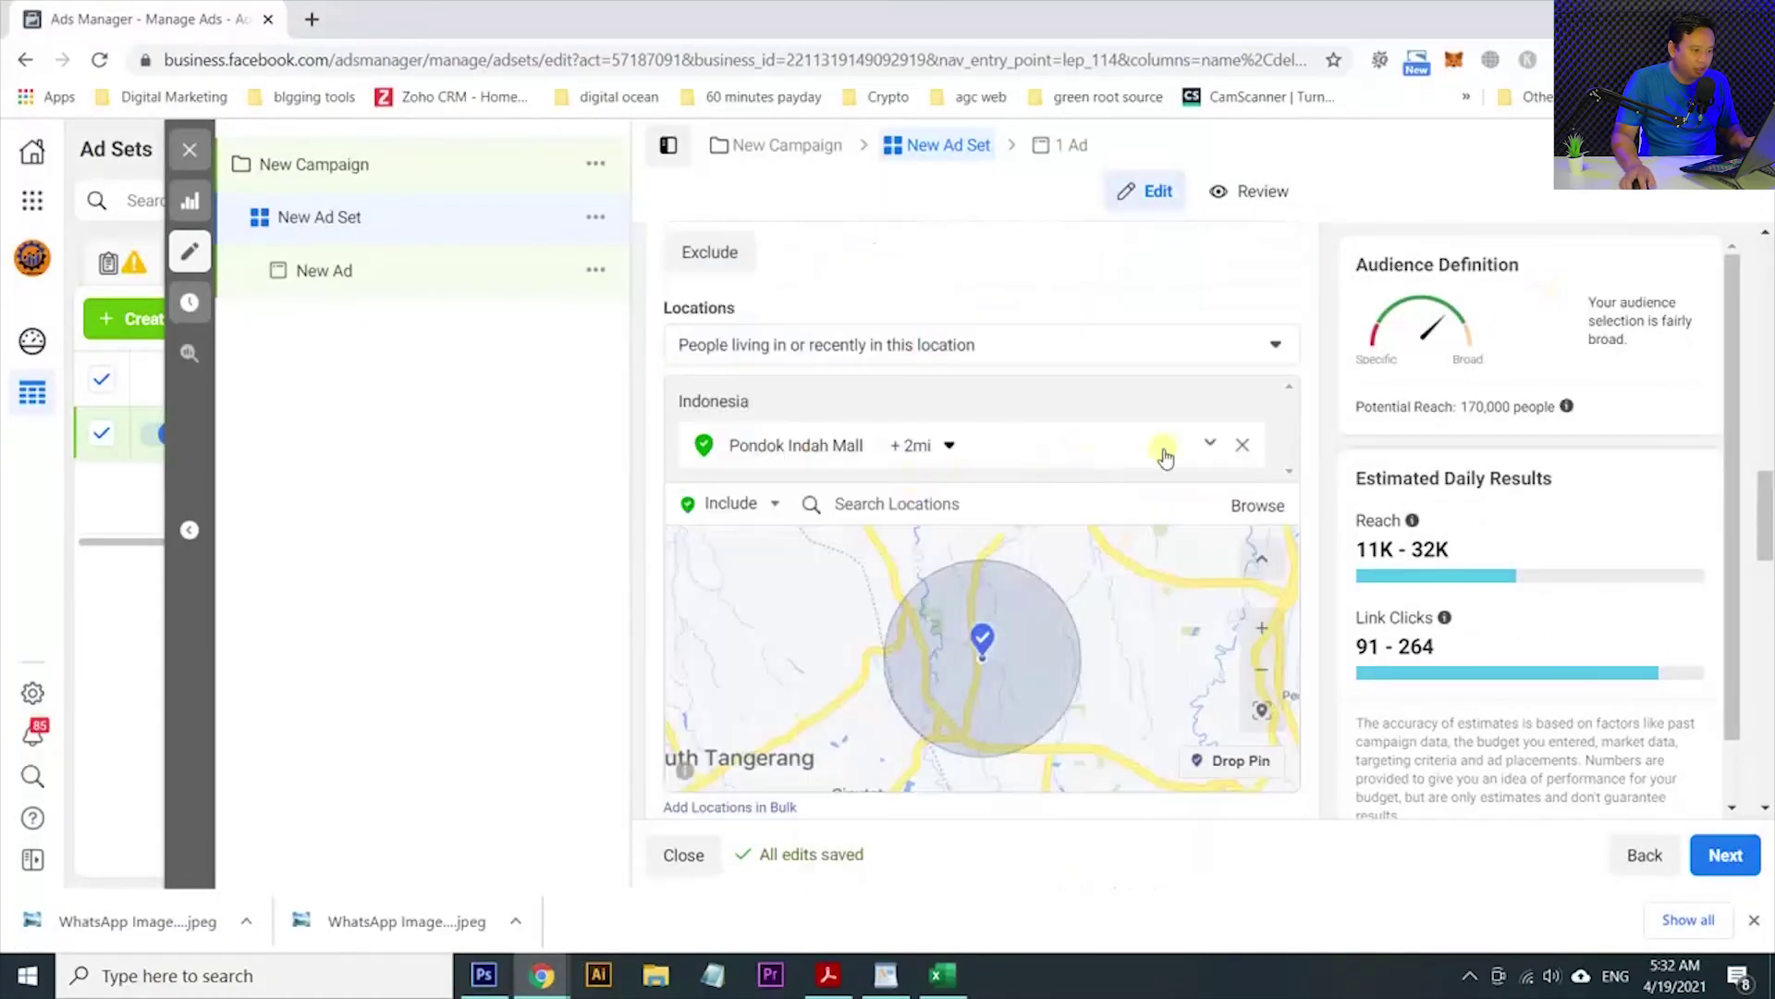
click(1244, 446)
click(1013, 476)
text(sektor 9)
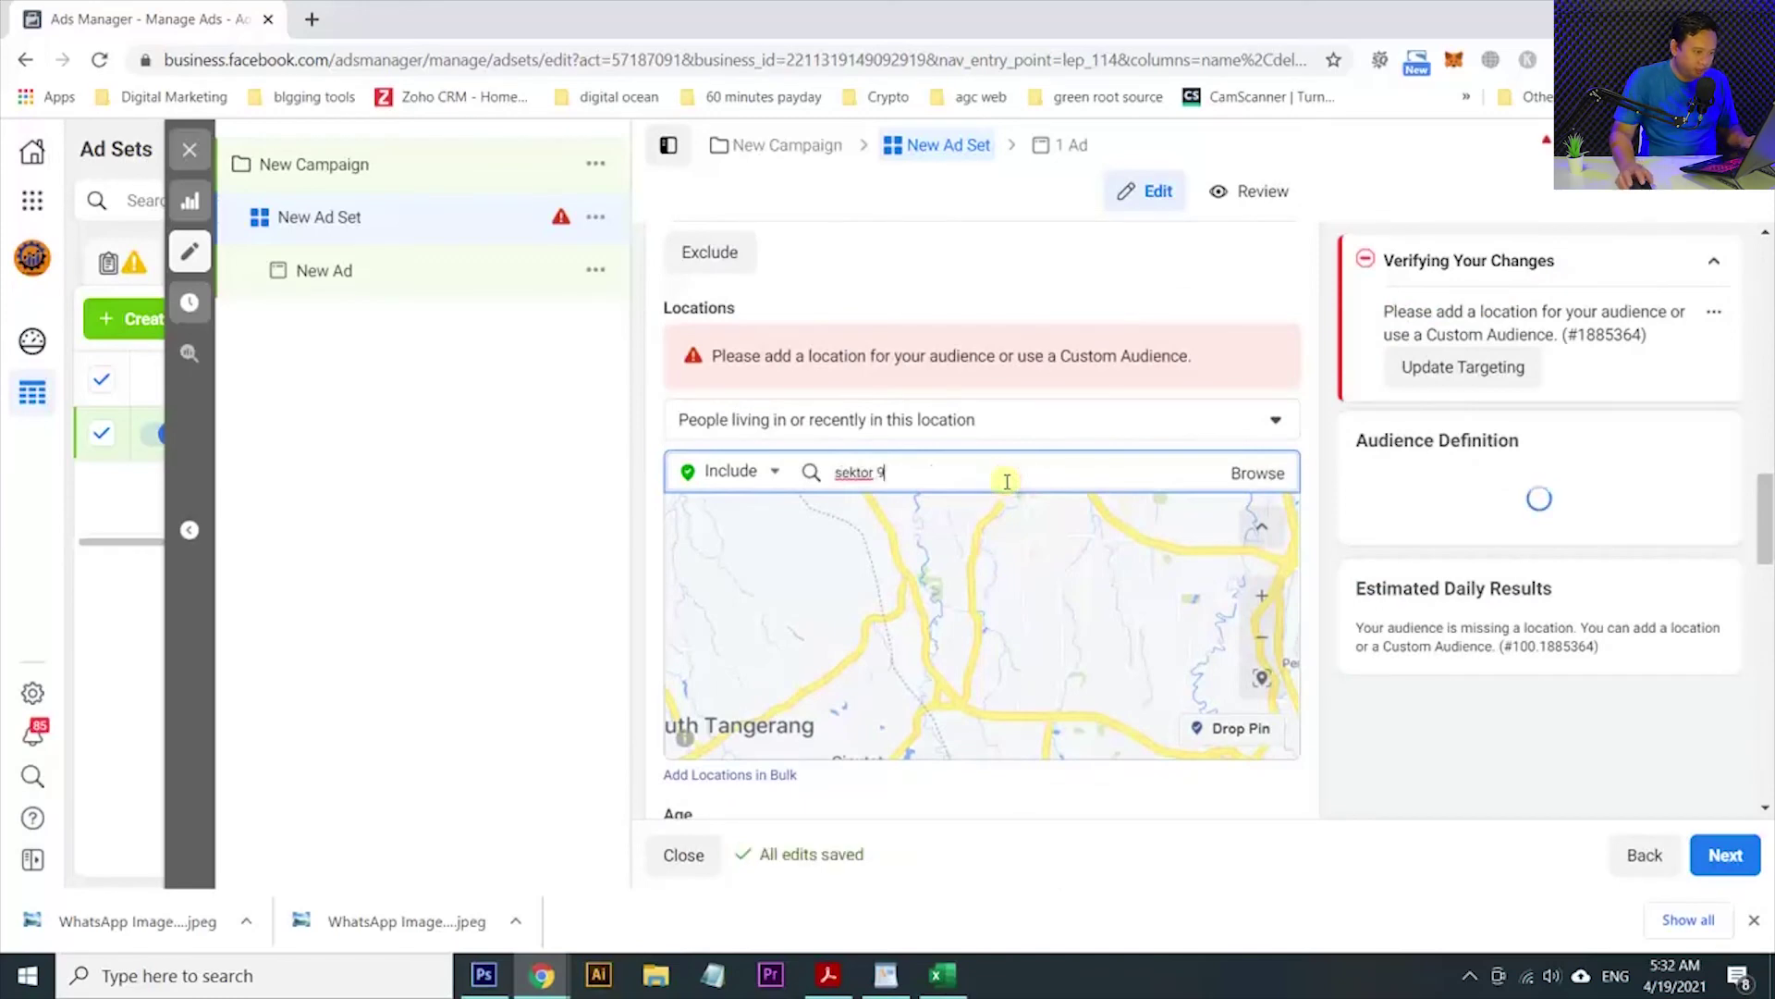
click(963, 523)
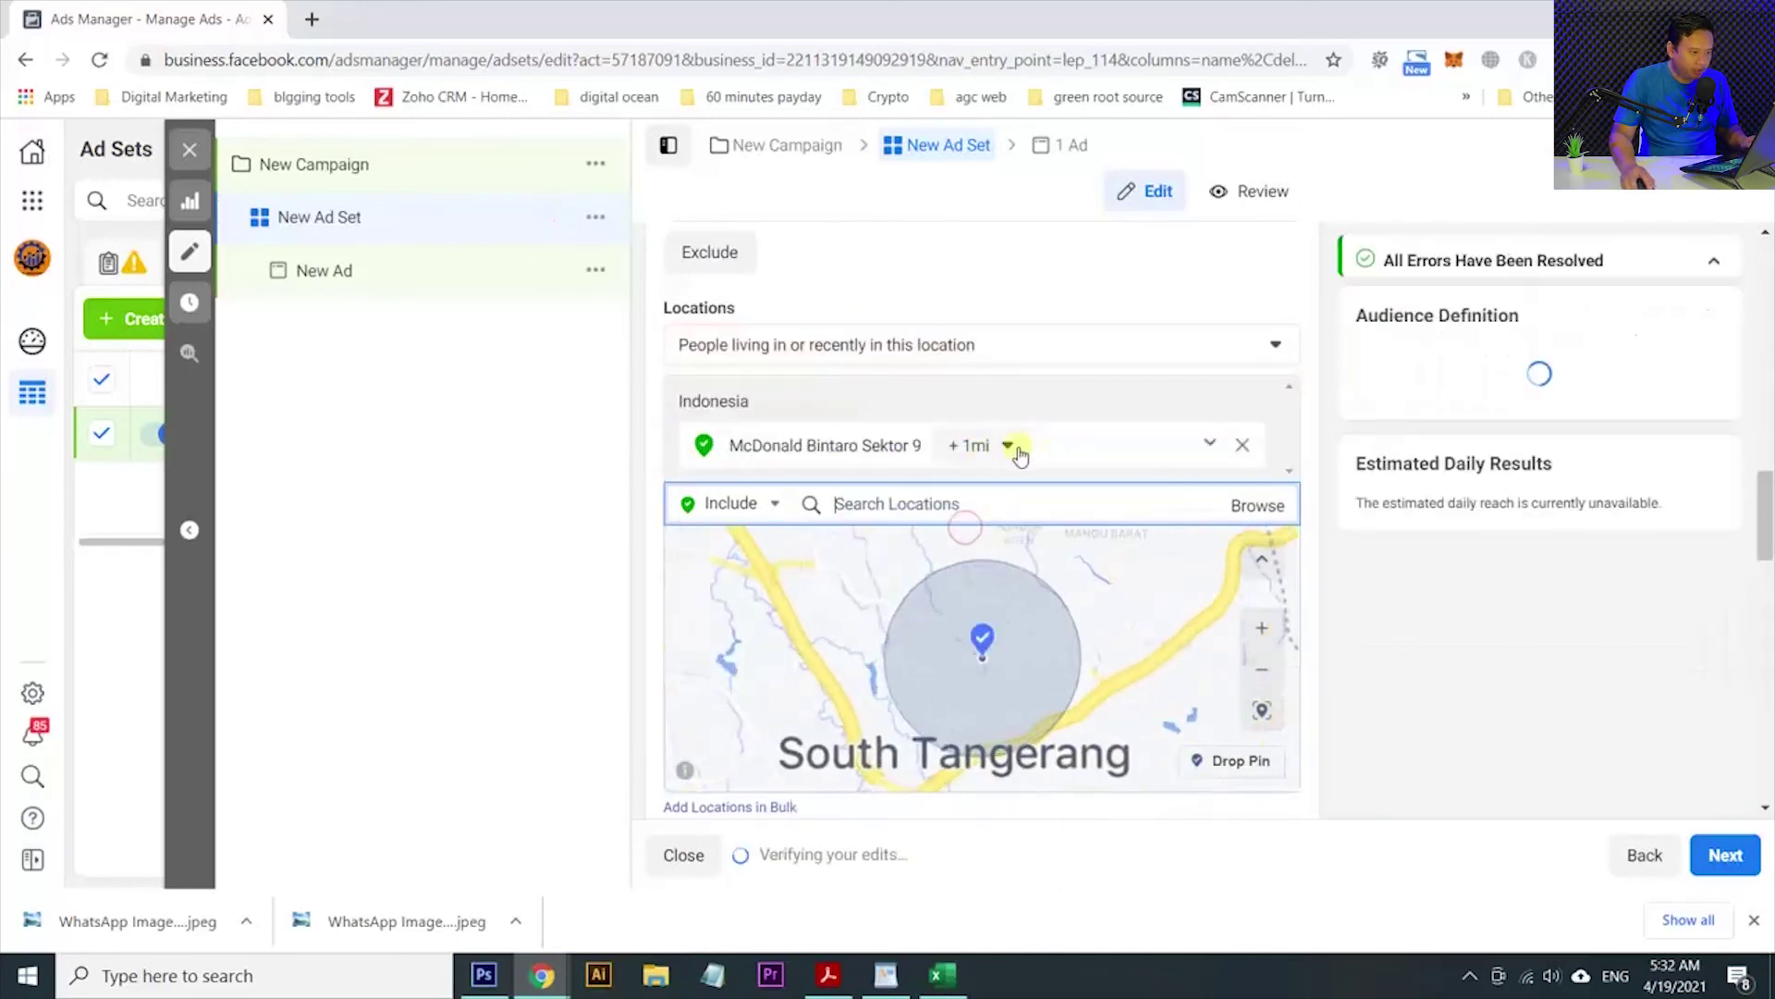
Set the radius around McDonald Bintaro Sektor 9 to 2 mi.
click(1015, 447)
double_click(1065, 521)
text(2)
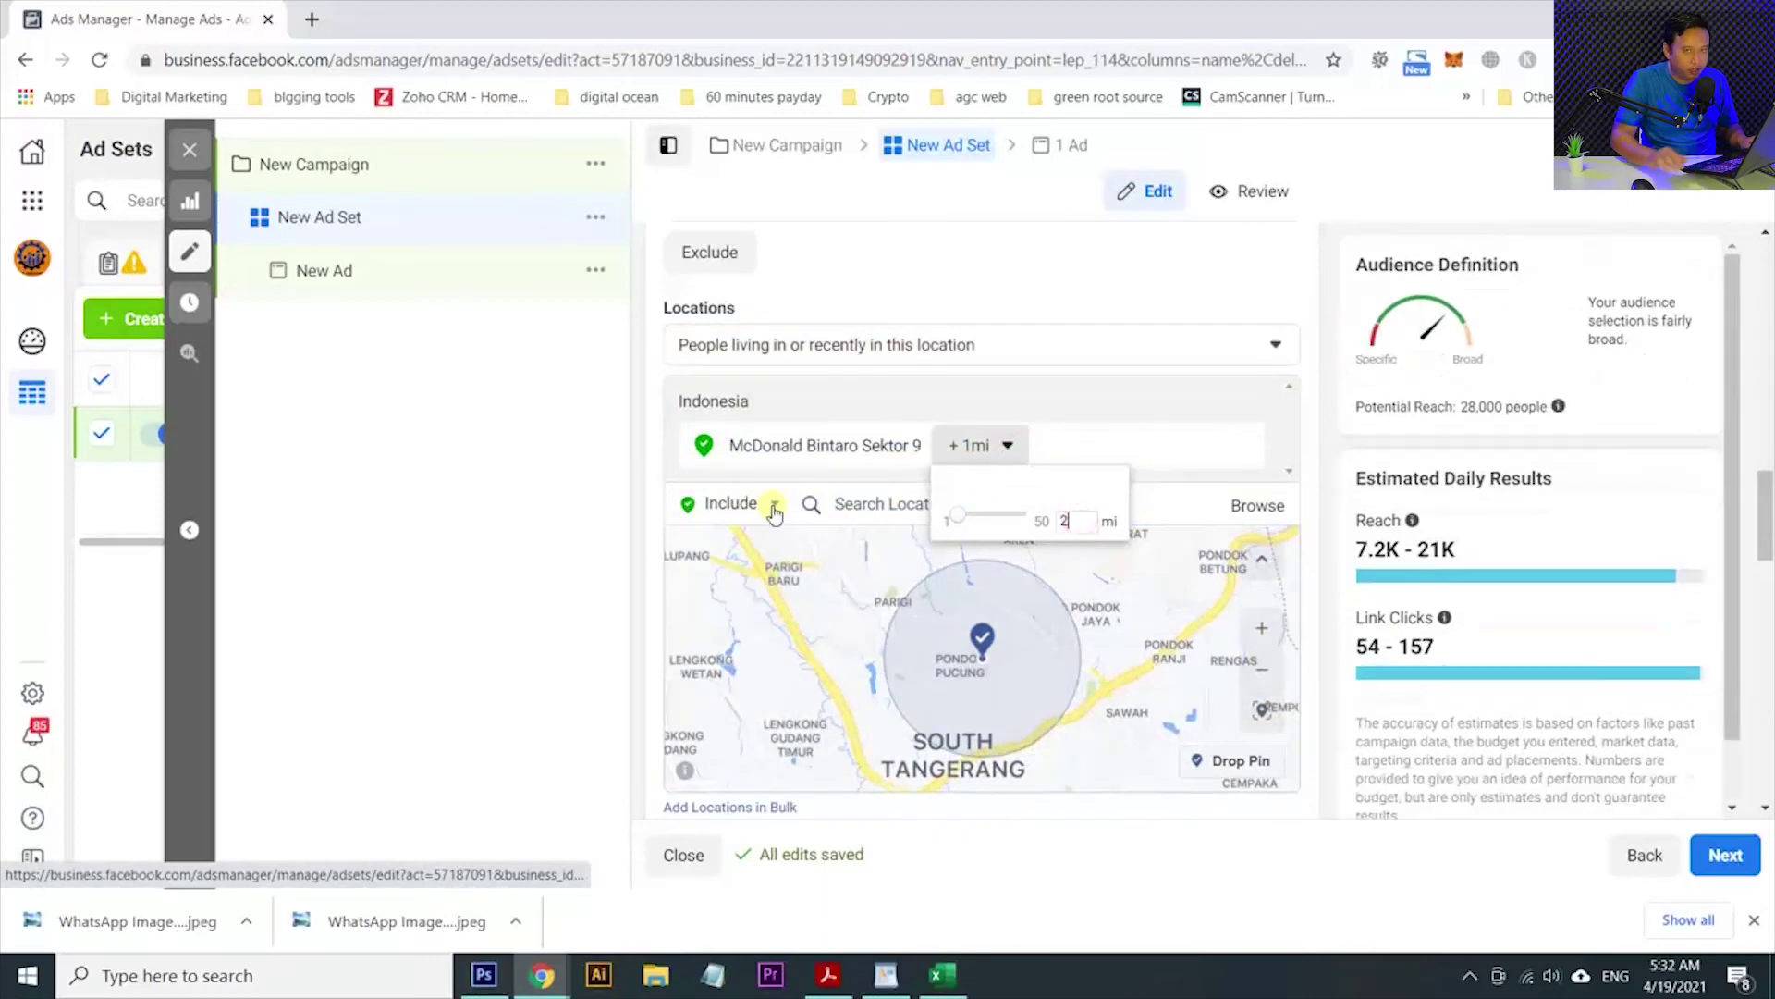
click(774, 512)
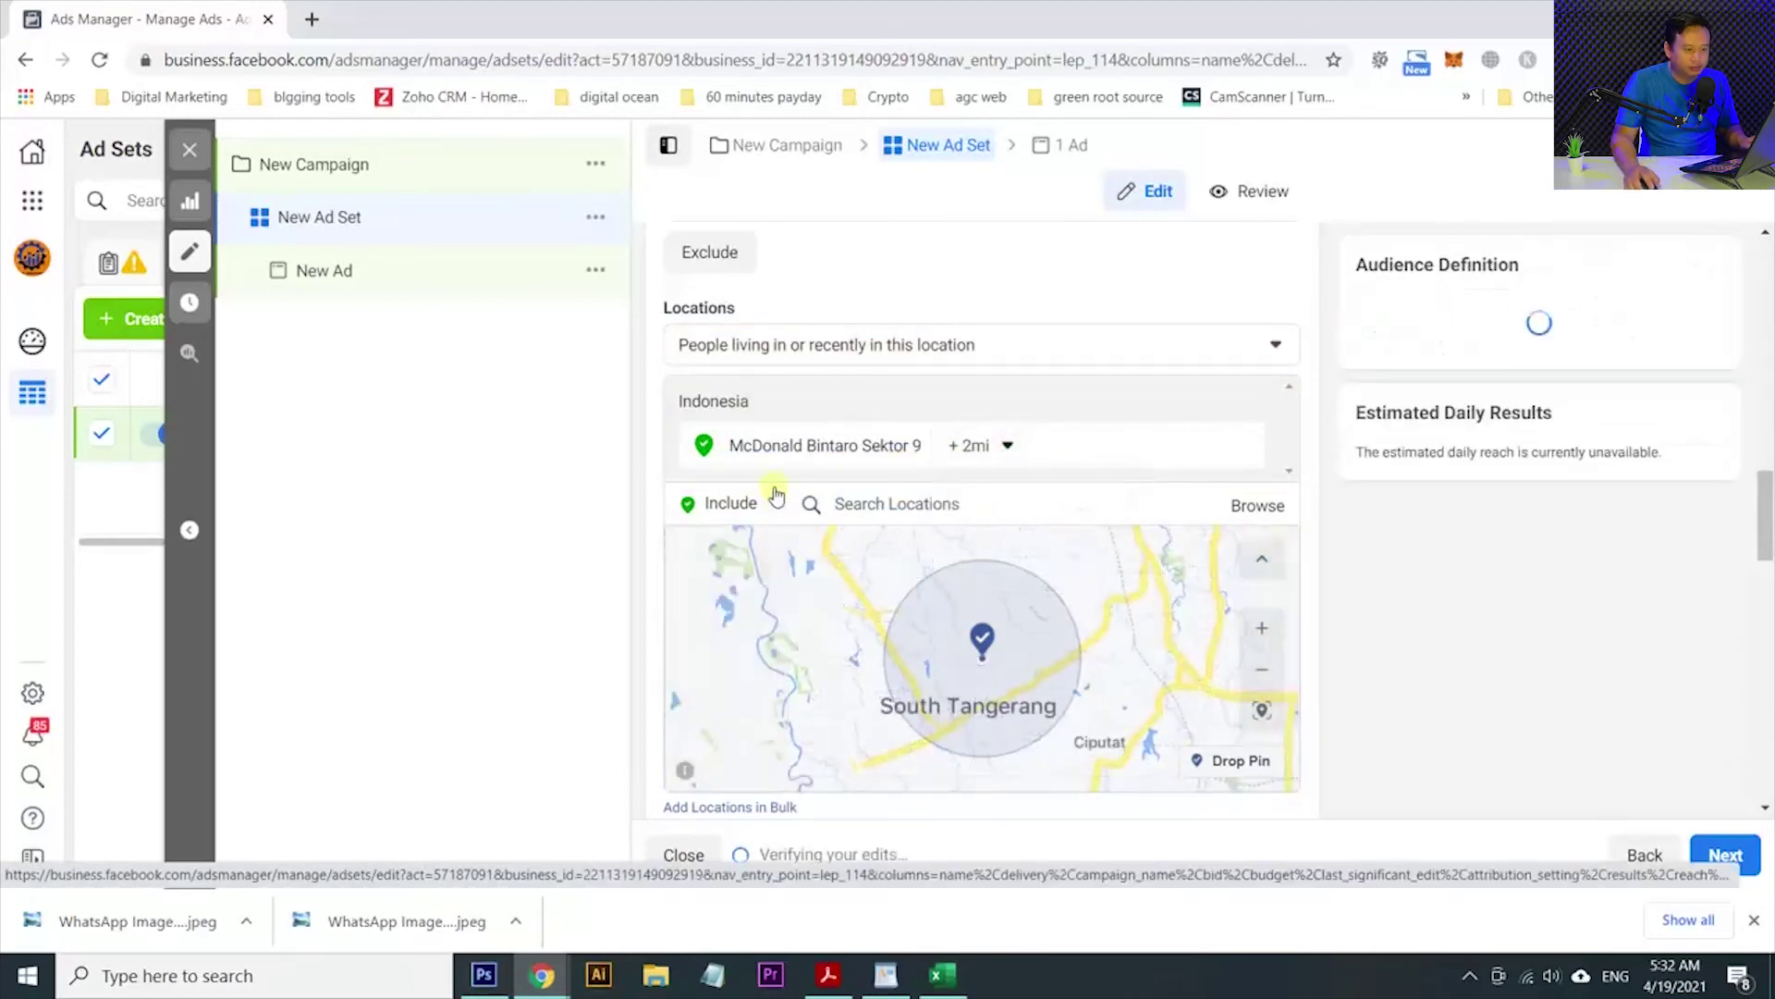
Check the ad set's potential reach, switch to Excel and enter 71,000 as the Coffee audience for Bintaro in cell E3.
double_click(1482, 406)
key(alt+Tab)
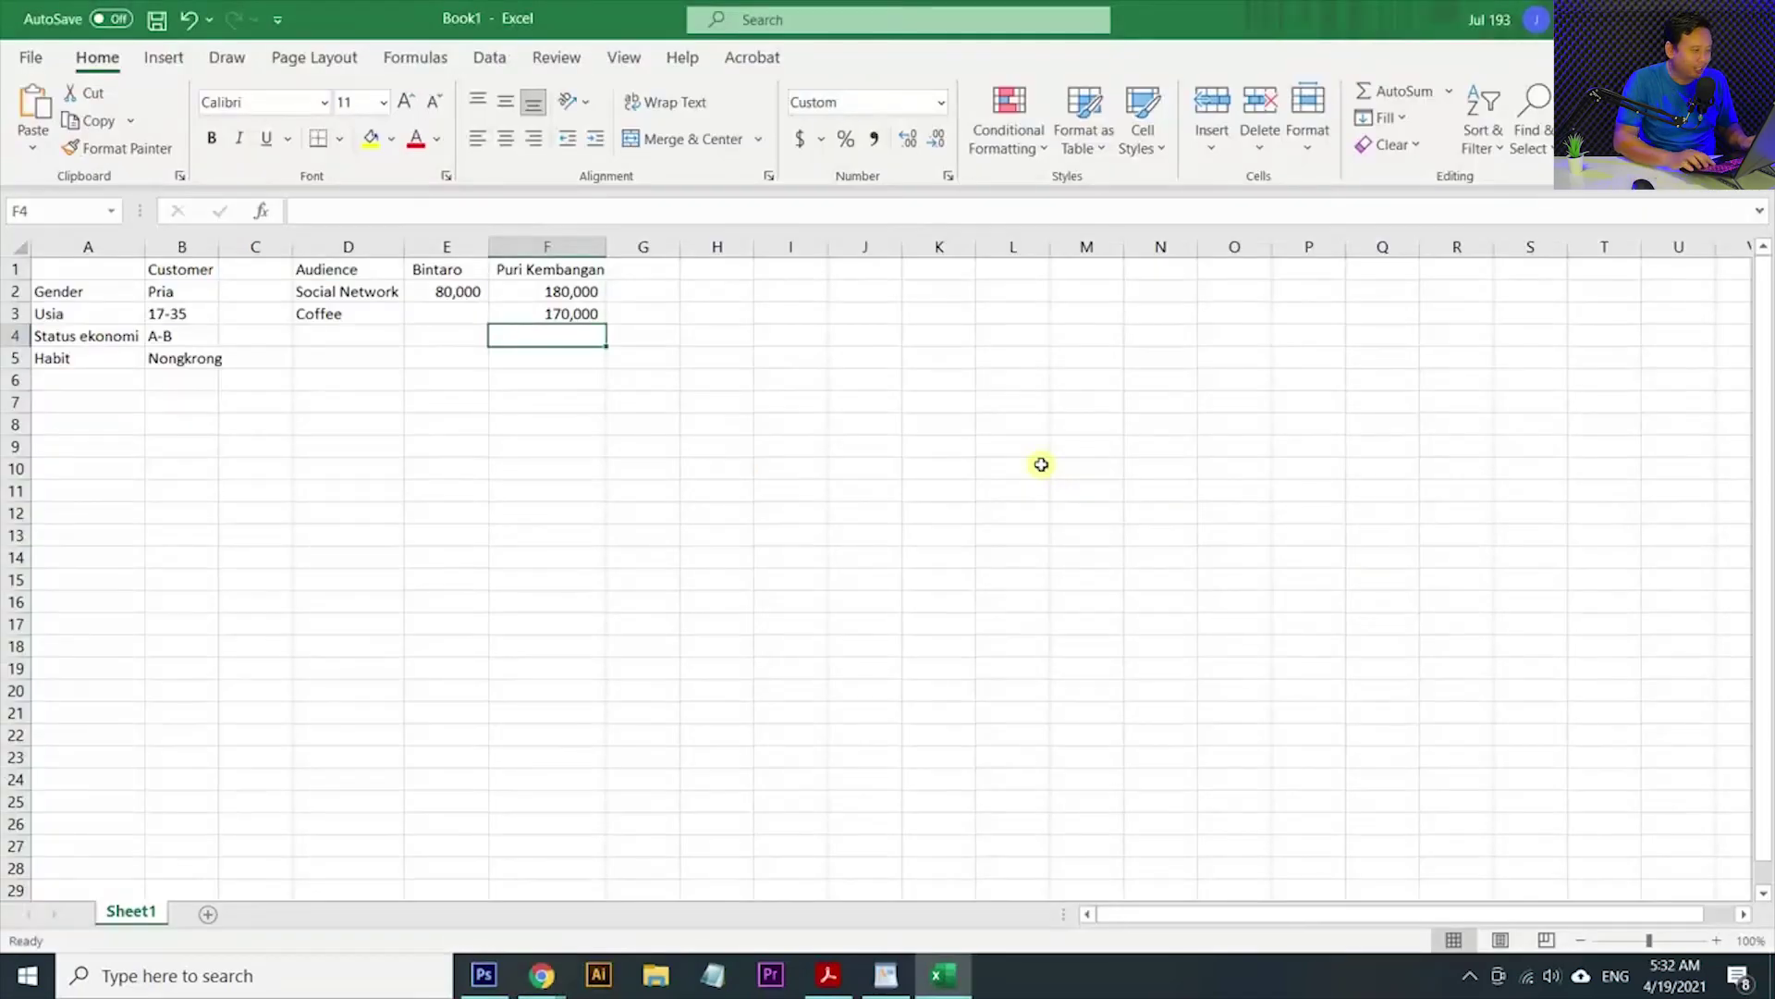
key(Left)
key(Up)
text(71,0)
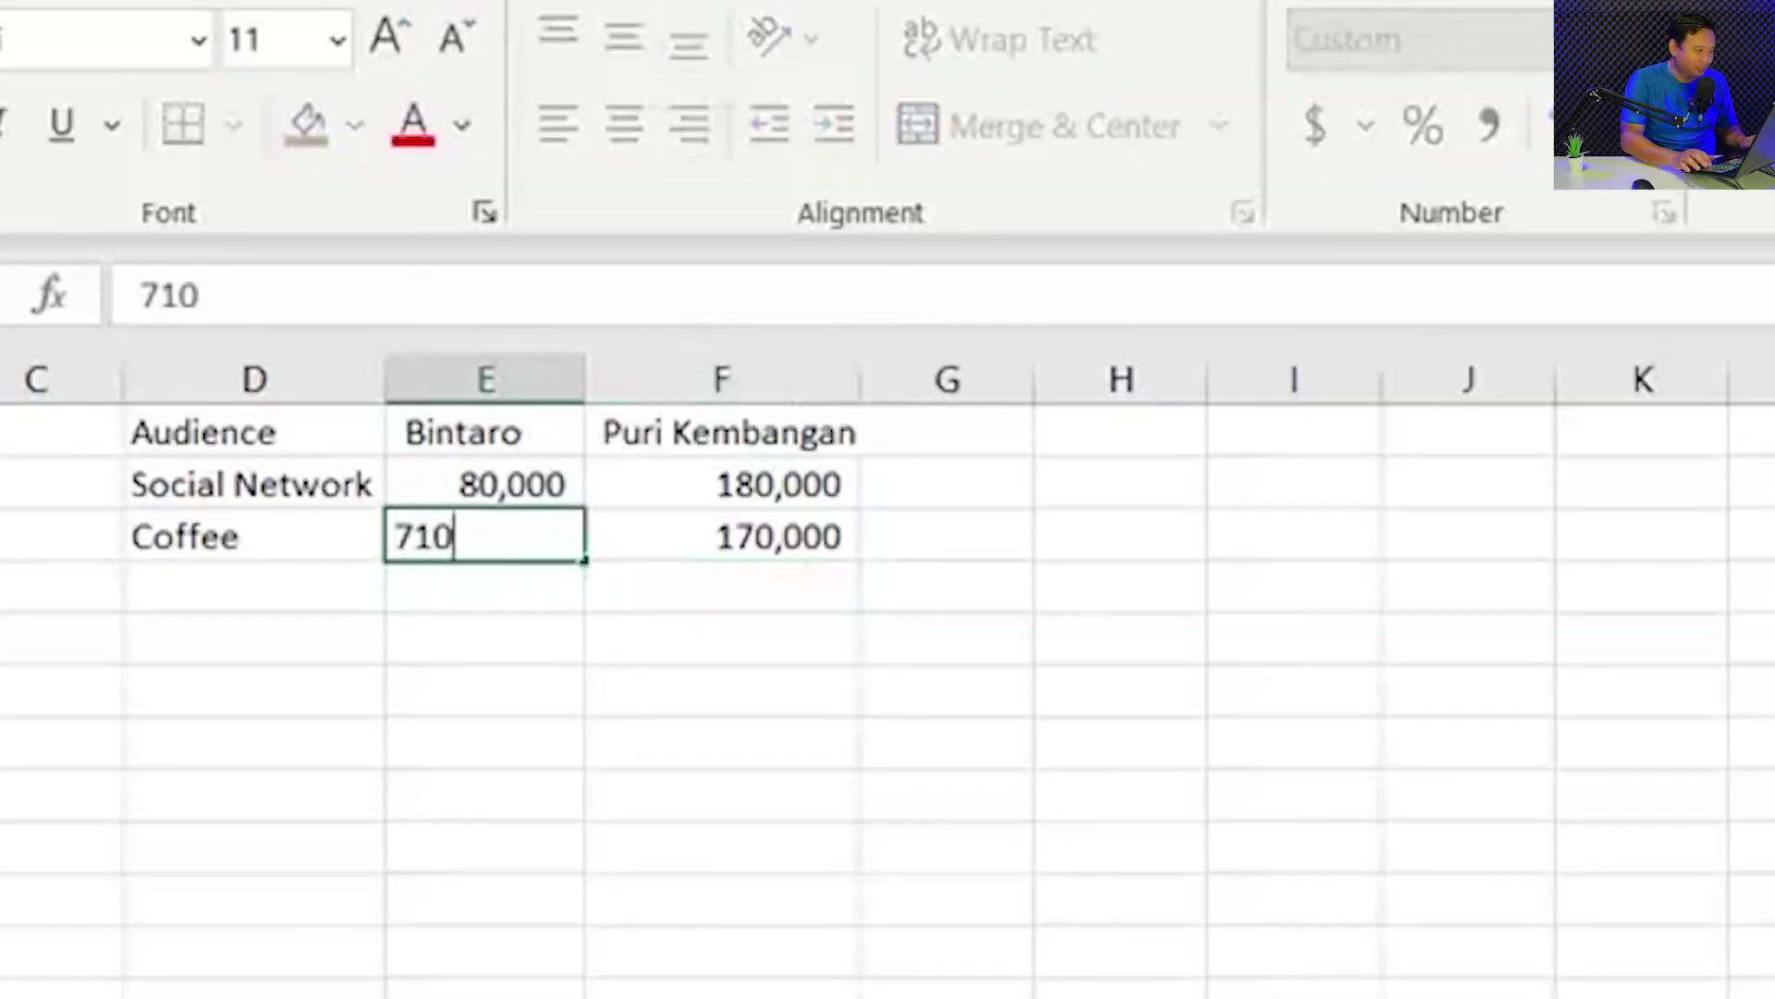
text(00)
key(Return)
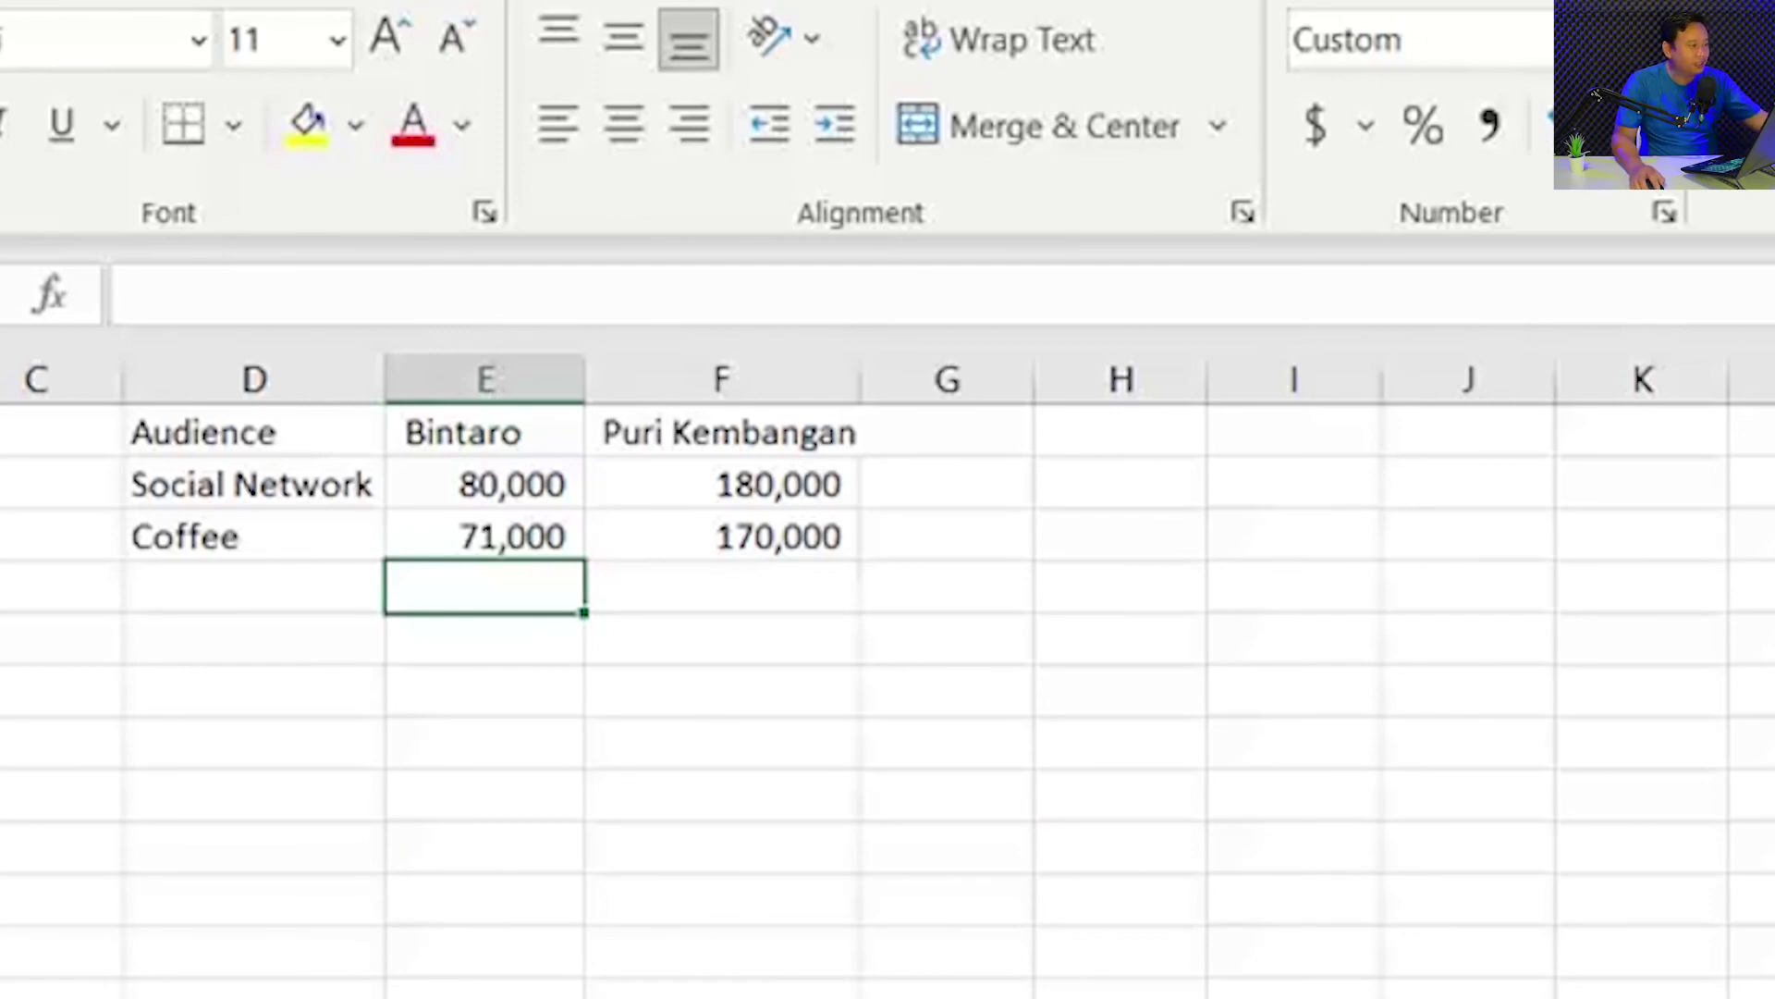
Compare the Social Network and Coffee audience sizes between the Bintaro and Puri Kembangan columns.
click(425, 451)
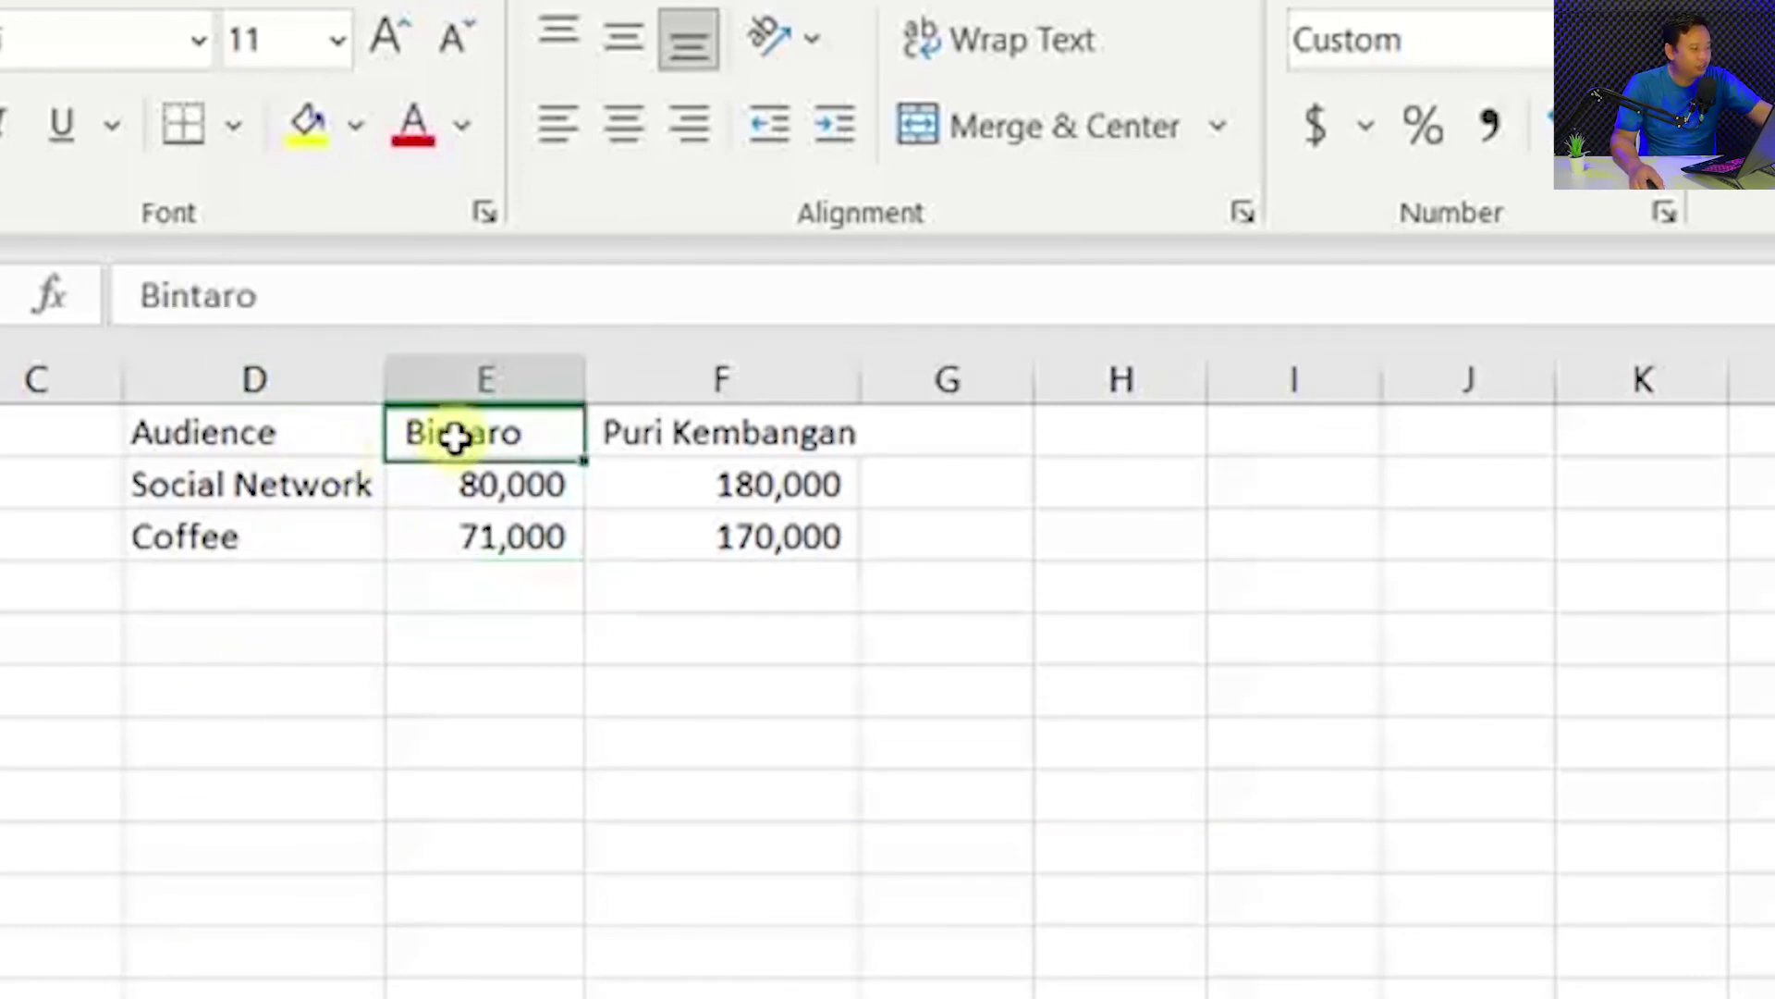
click(518, 493)
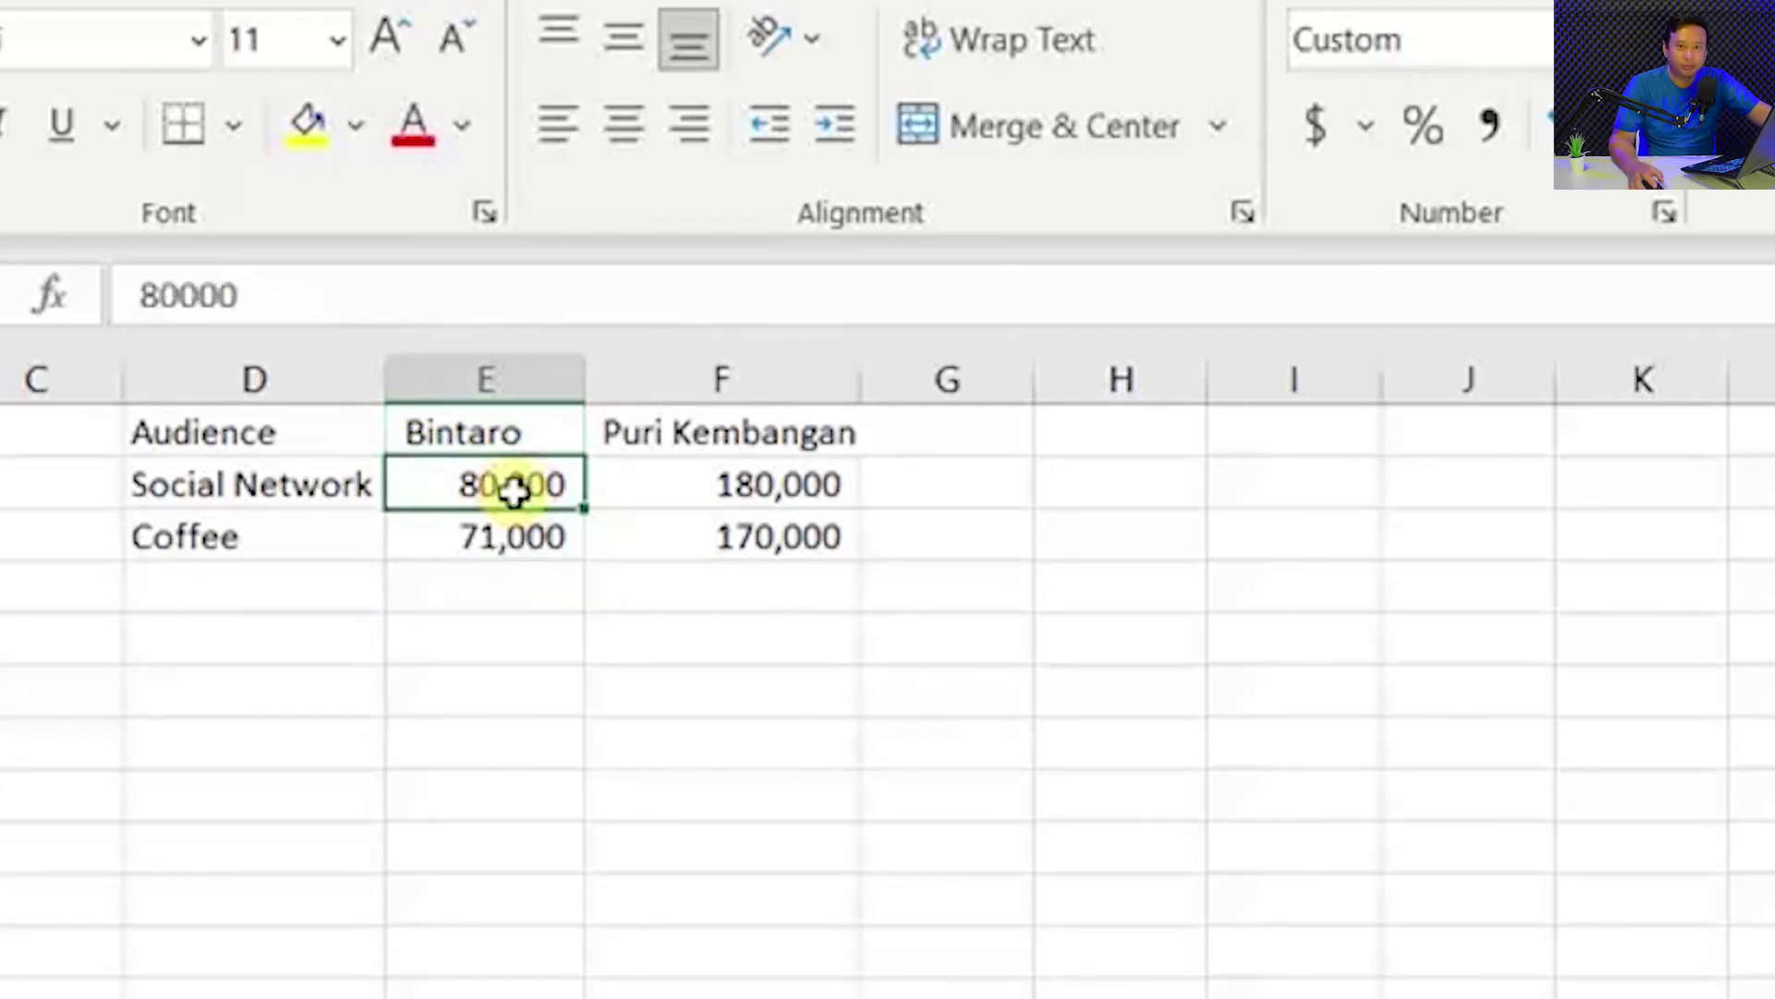
click(680, 465)
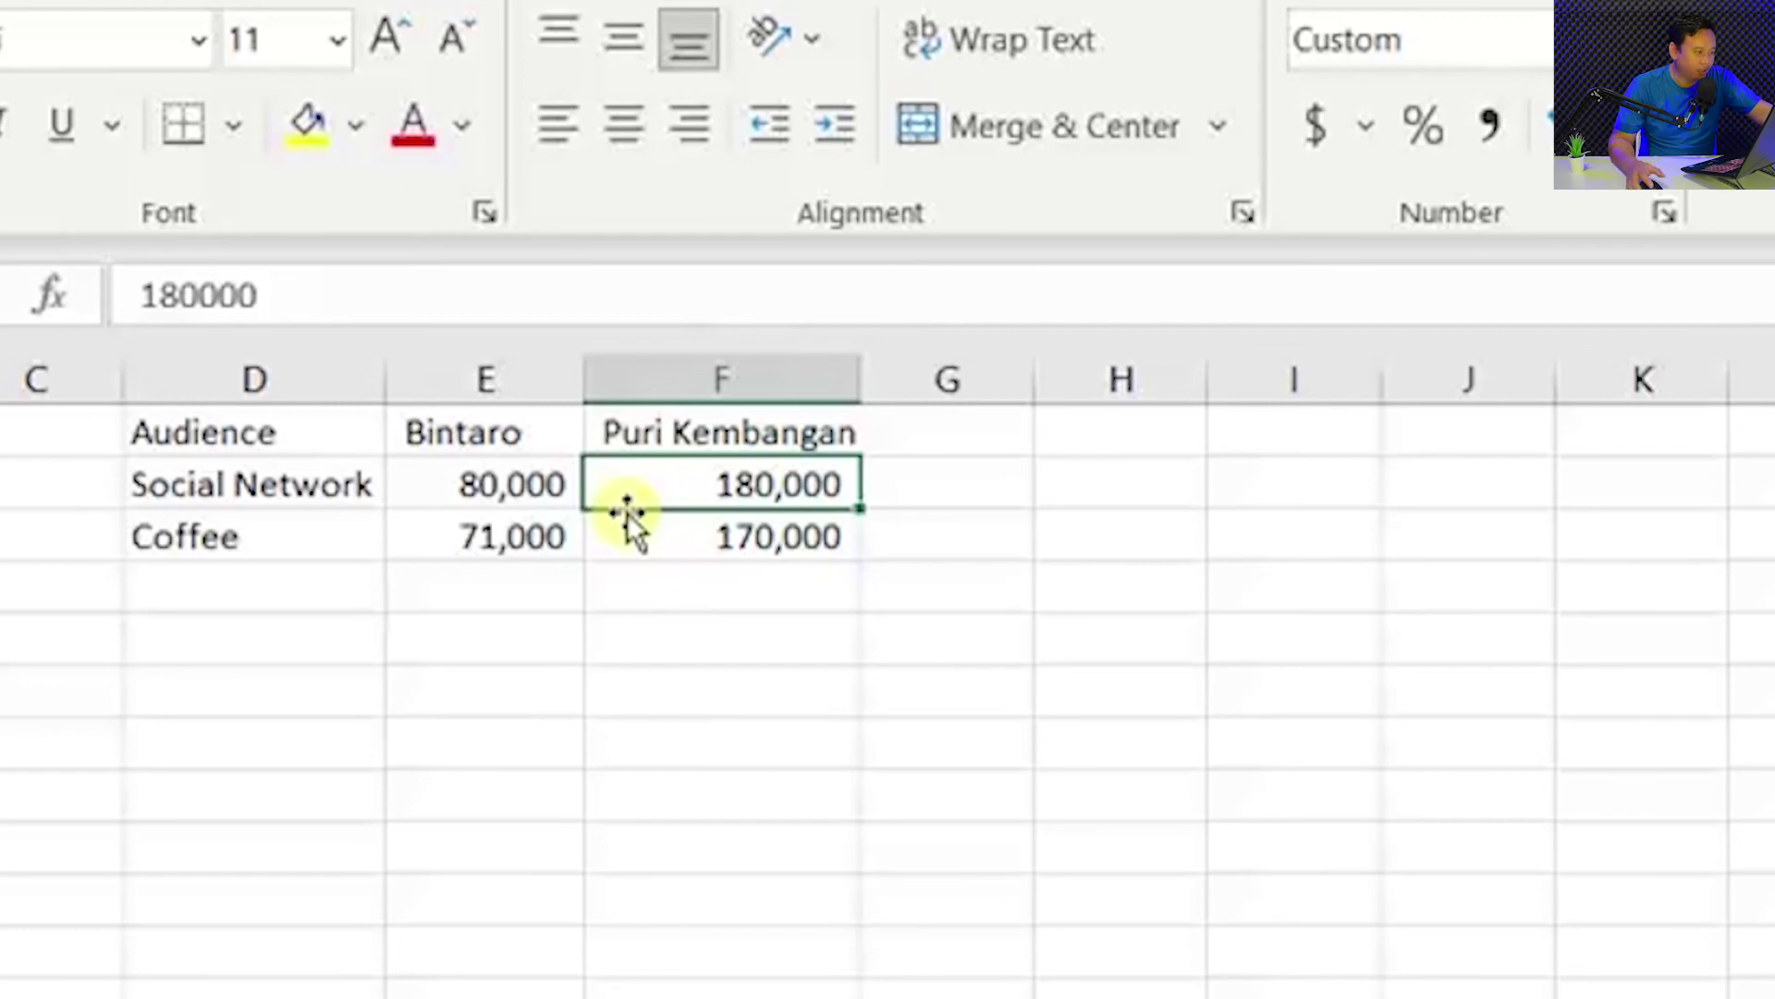
click(563, 546)
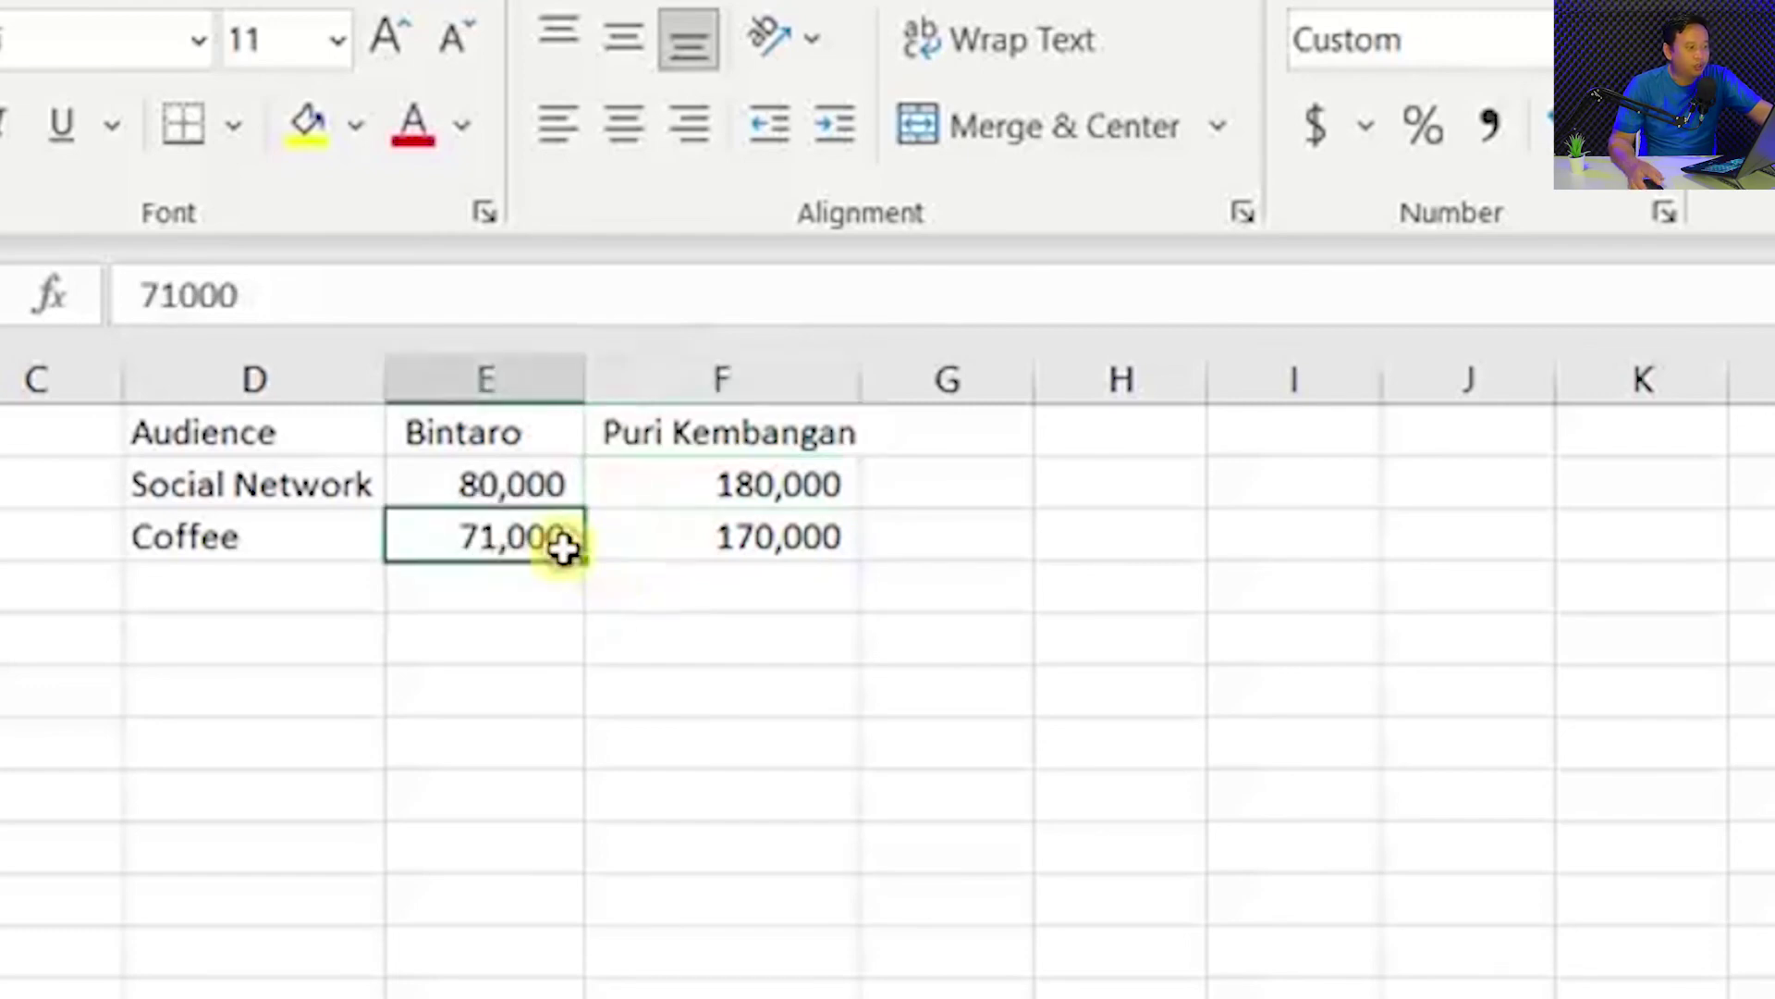
click(685, 546)
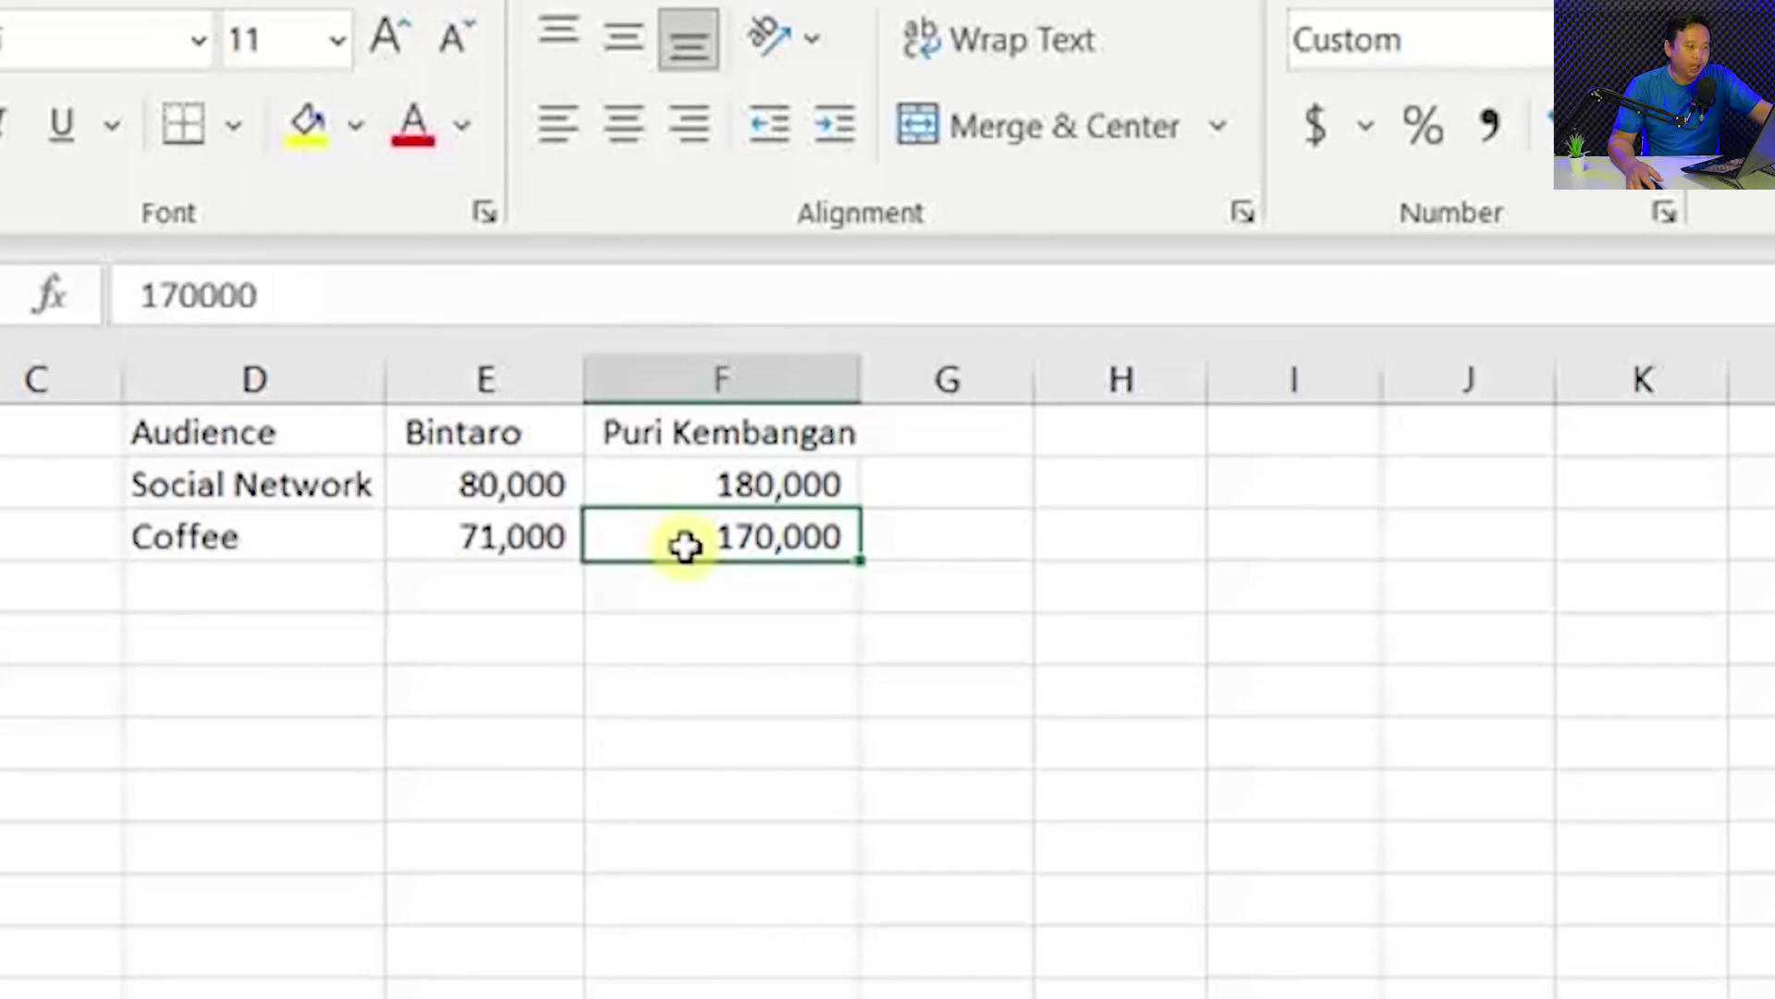
click(743, 360)
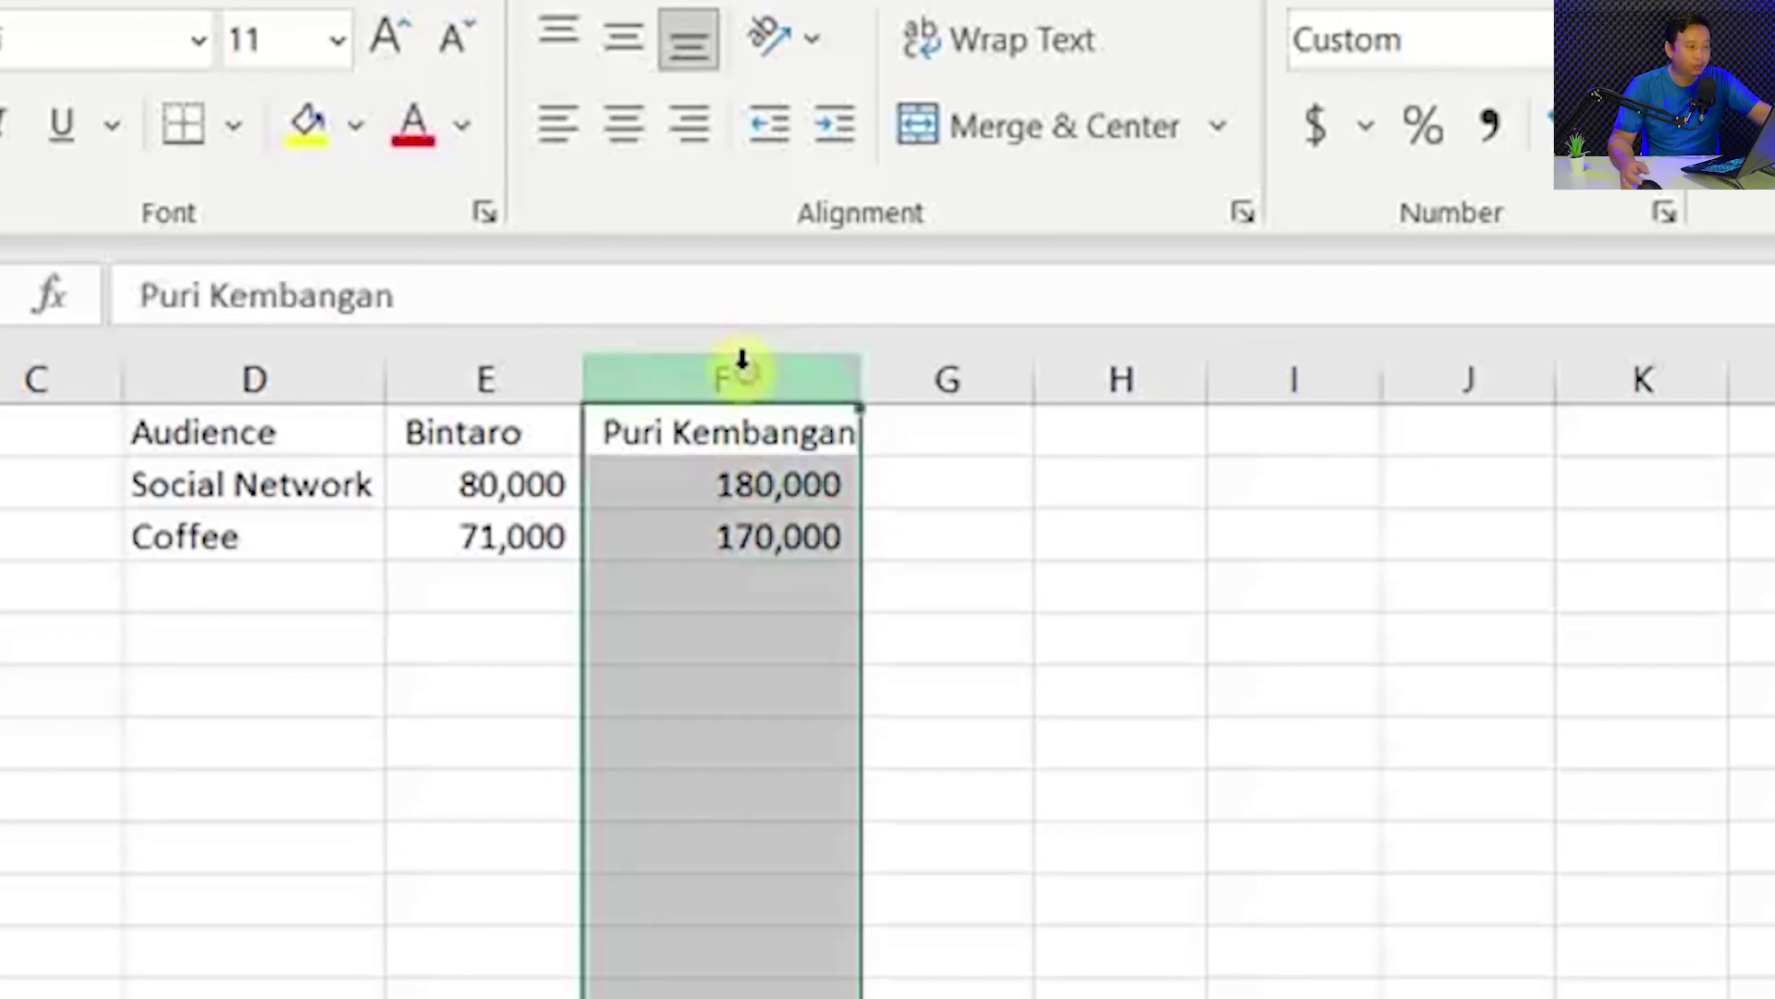